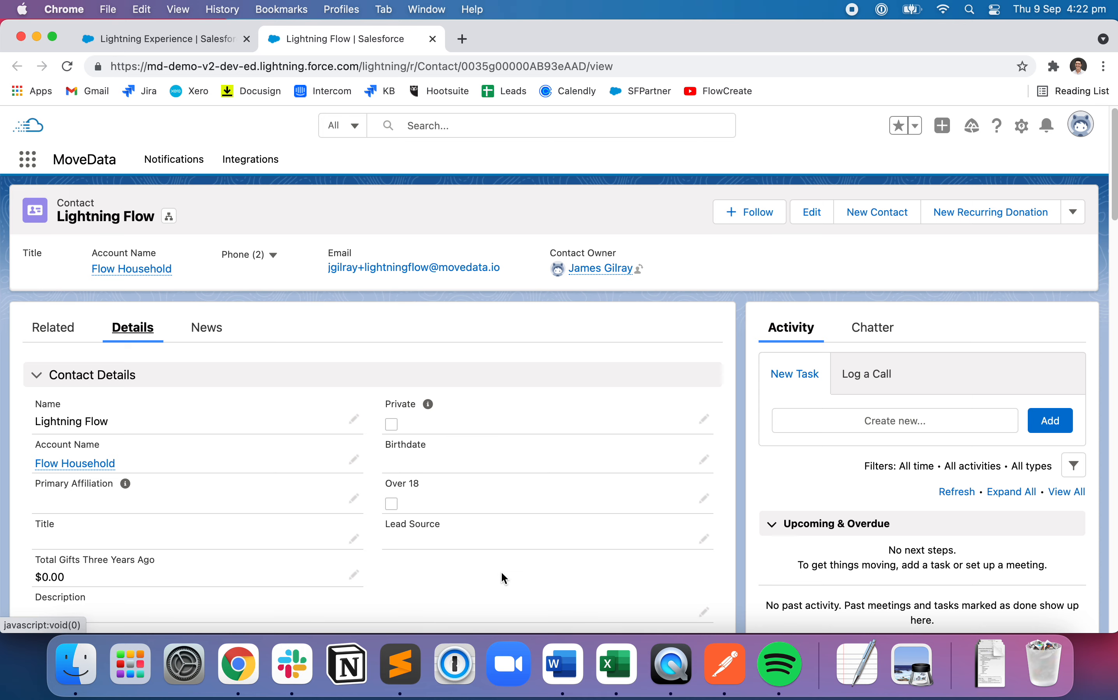
# Examine the Lead Source picklist options on the Lightning Flow contact record and cancel the edit.
pyautogui.click(704, 539)
pyautogui.click(532, 536)
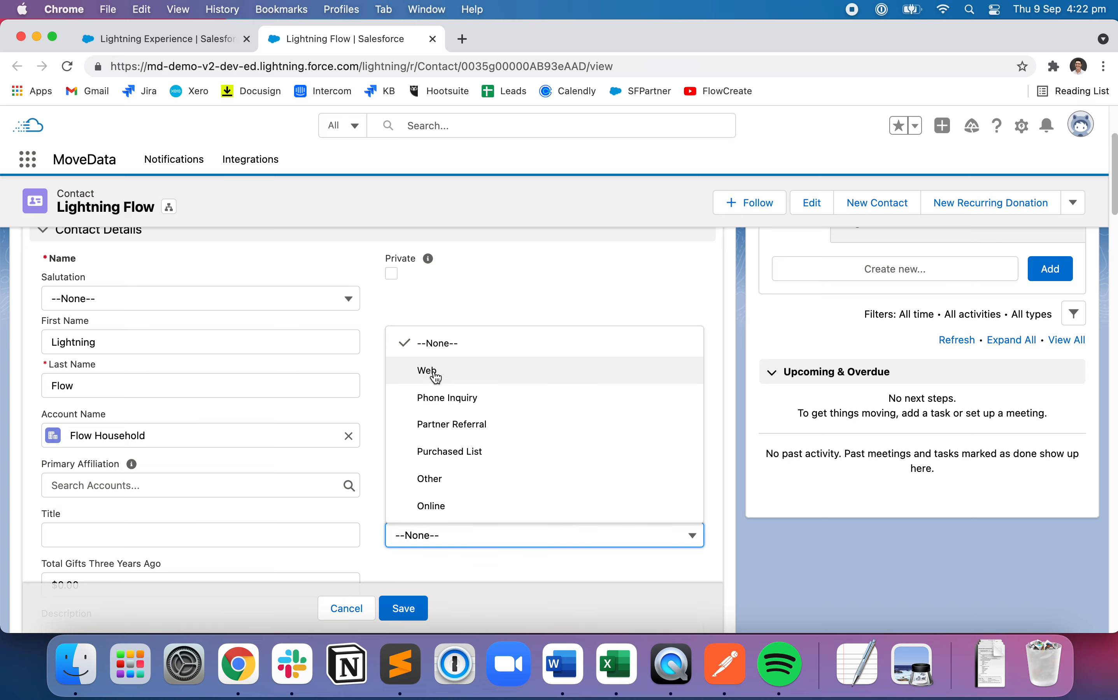
pyautogui.click(357, 610)
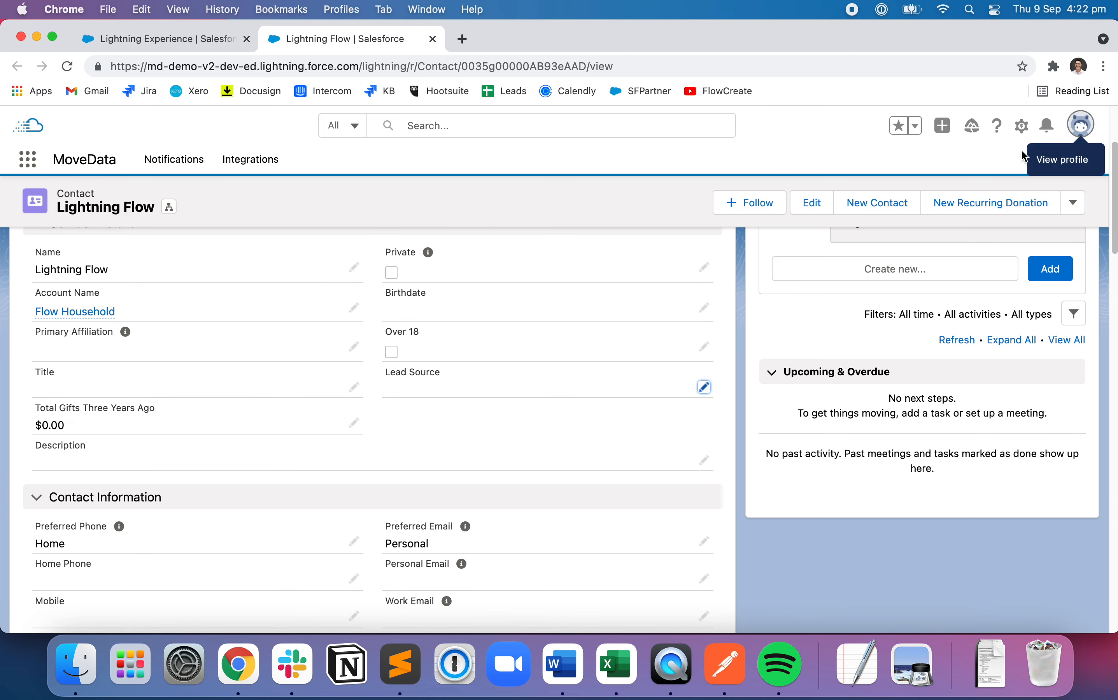
# Open Setup and find the Flows page with the search term "flow" to browse the existing flow definitions.
pyautogui.click(1023, 126)
pyautogui.click(979, 176)
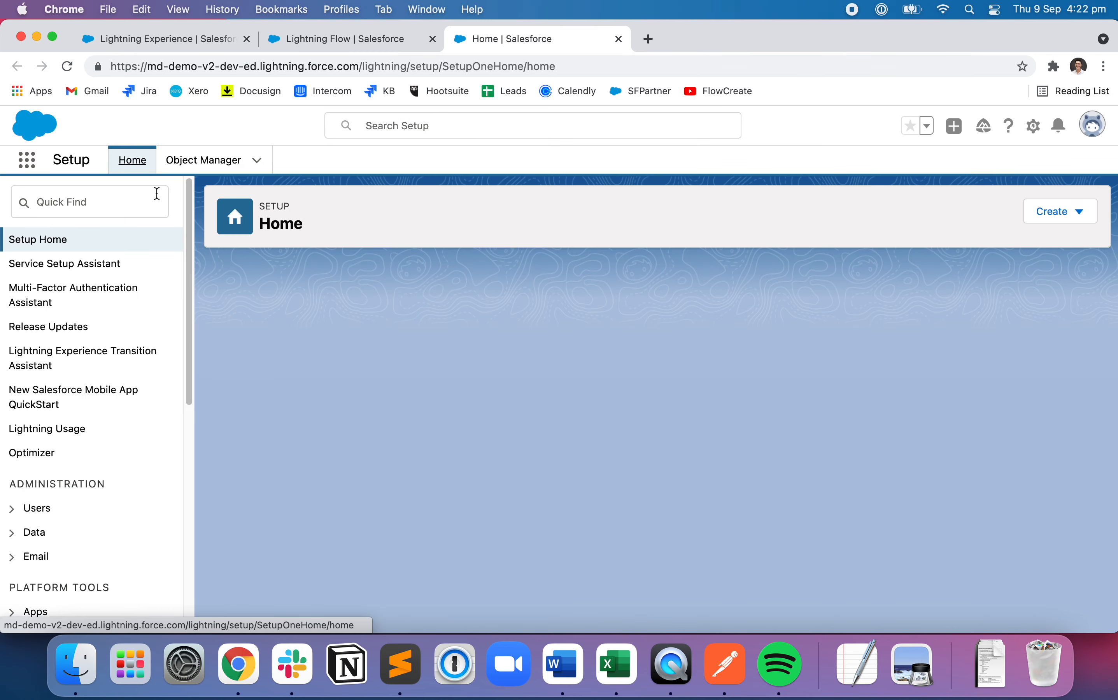
pyautogui.write('flow')
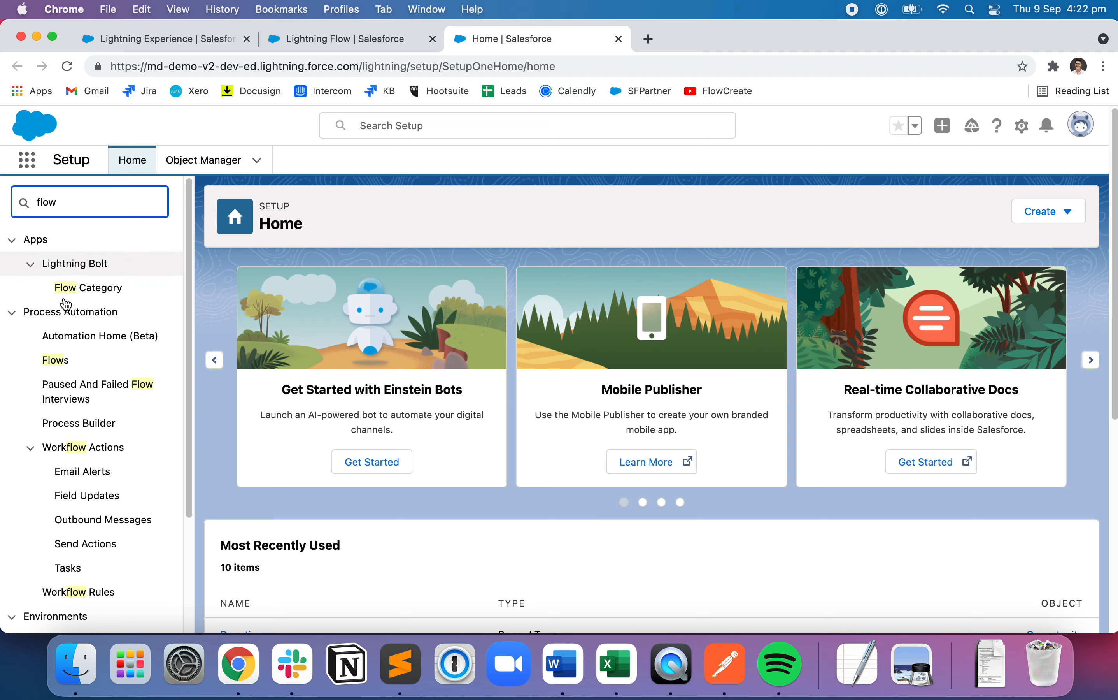
pyautogui.click(62, 363)
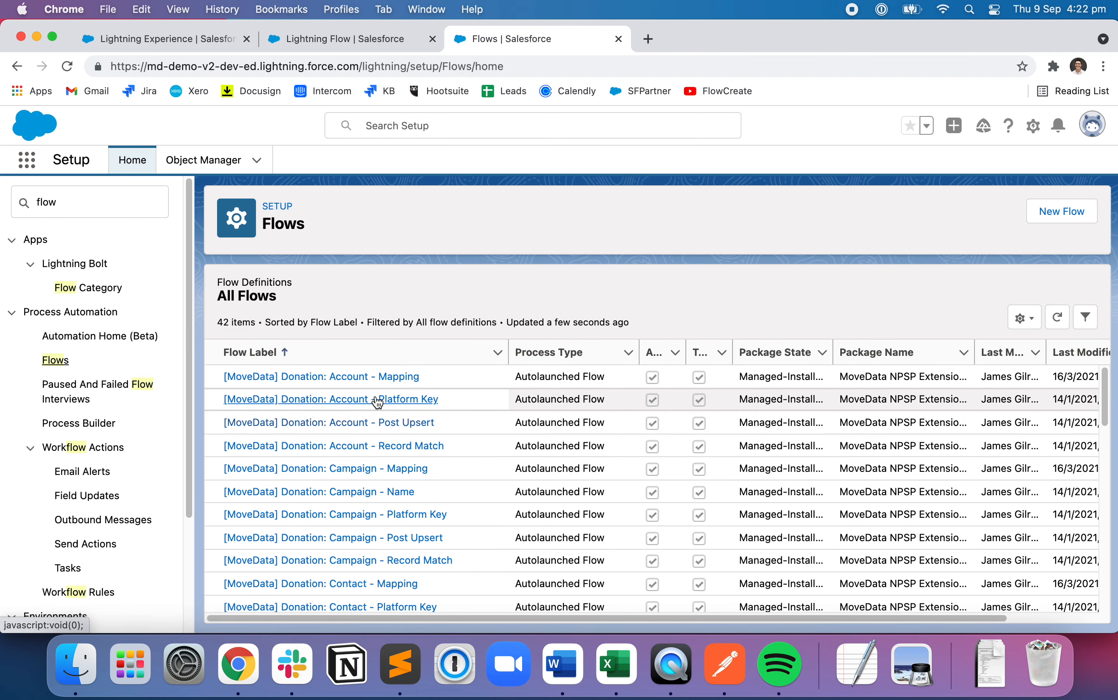
pyautogui.scroll(-5, 892, 417)
pyautogui.scroll(8, 893, 416)
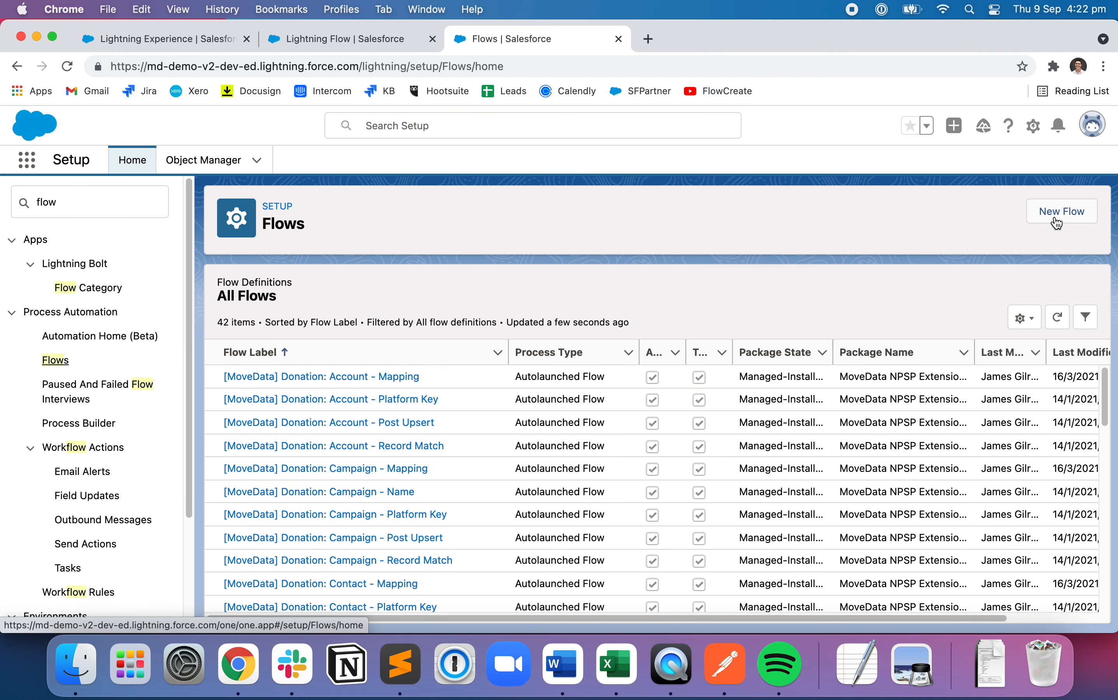
# Create a new Autolaunched Flow (No Trigger) using the Auto-Layout canvas.
pyautogui.click(1055, 218)
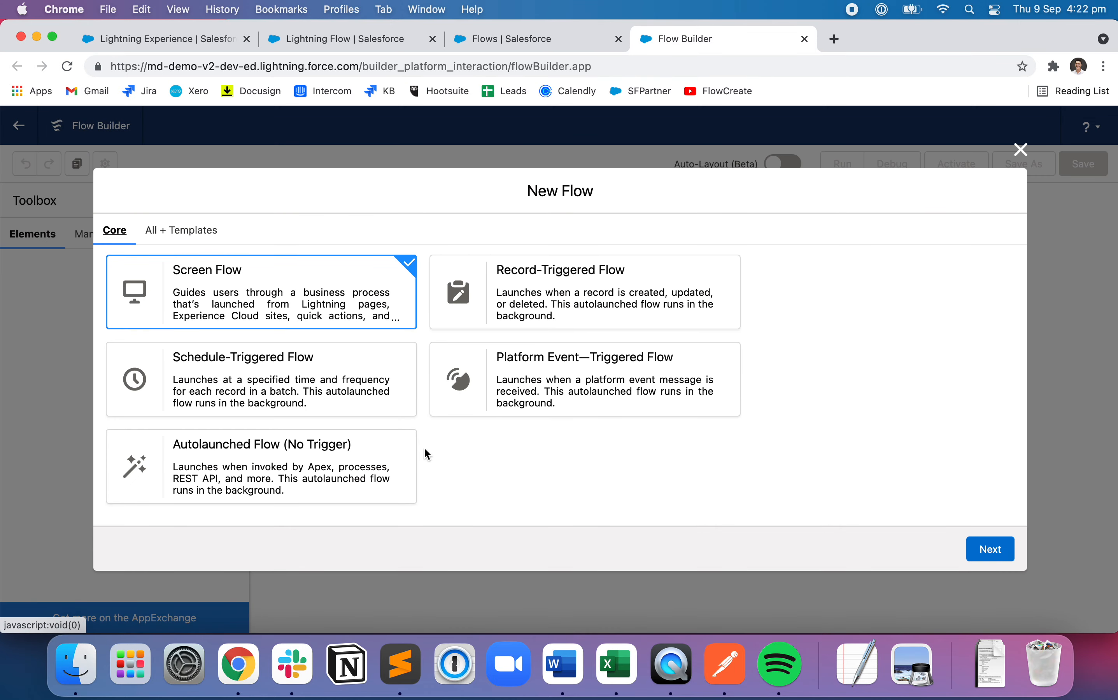
pyautogui.click(295, 460)
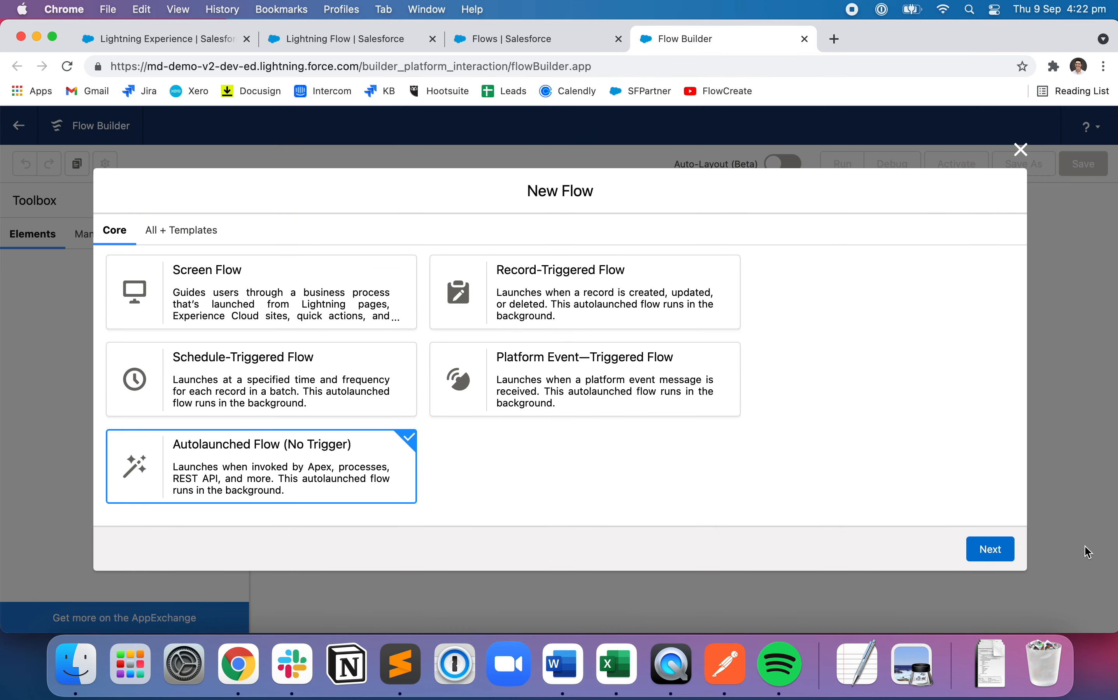
pyautogui.click(1011, 551)
pyautogui.click(668, 376)
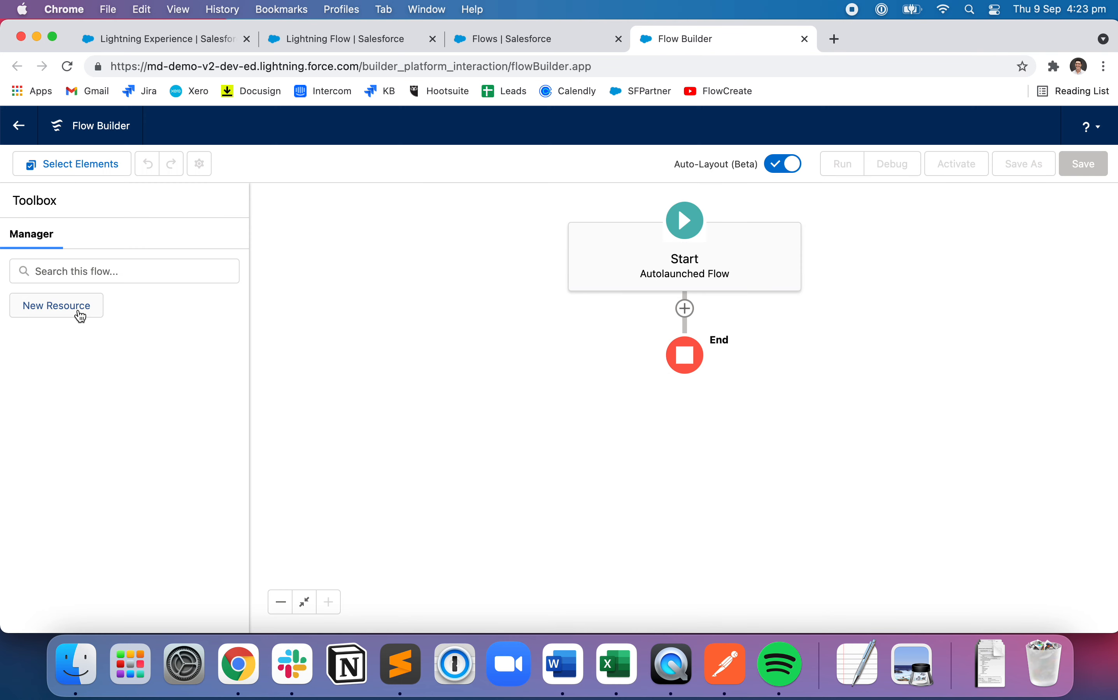
# Create a variable named Record with data type Record and object Contact, available for both input and output.
pyautogui.click(81, 316)
pyautogui.click(455, 320)
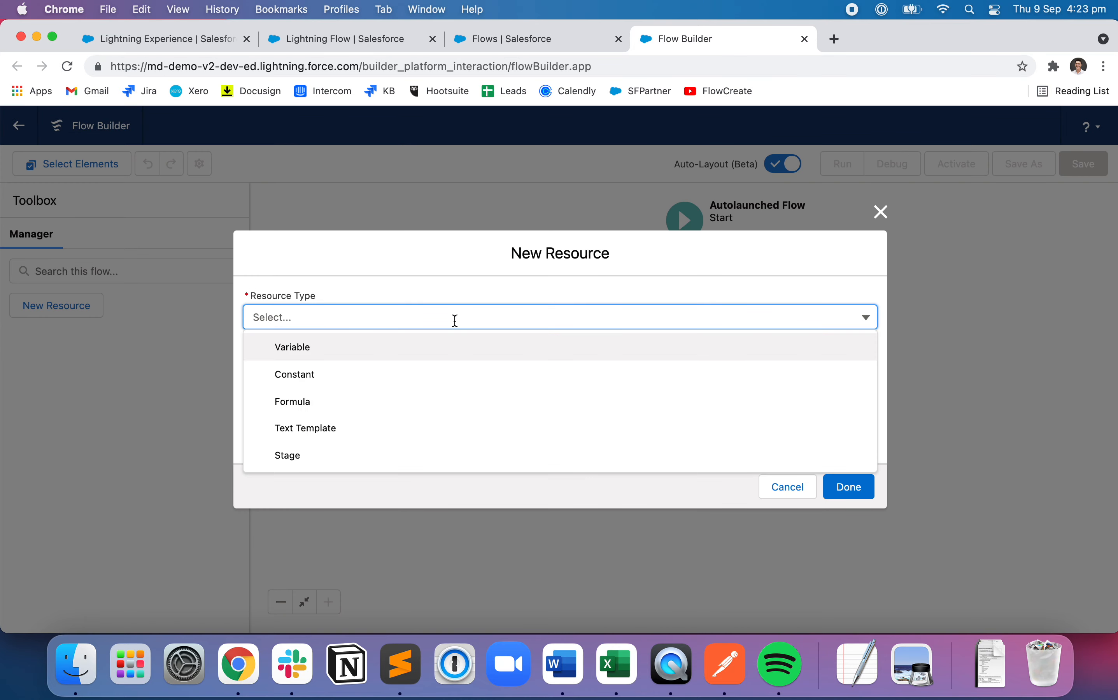
pyautogui.click(301, 347)
pyautogui.click(343, 347)
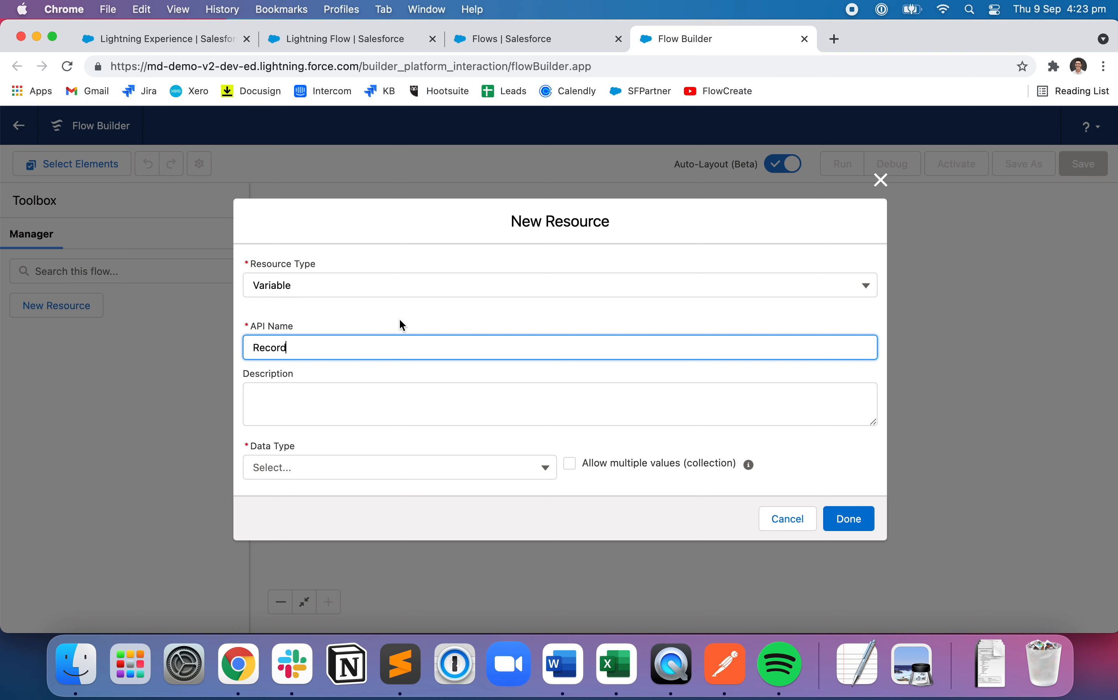
pyautogui.click(307, 465)
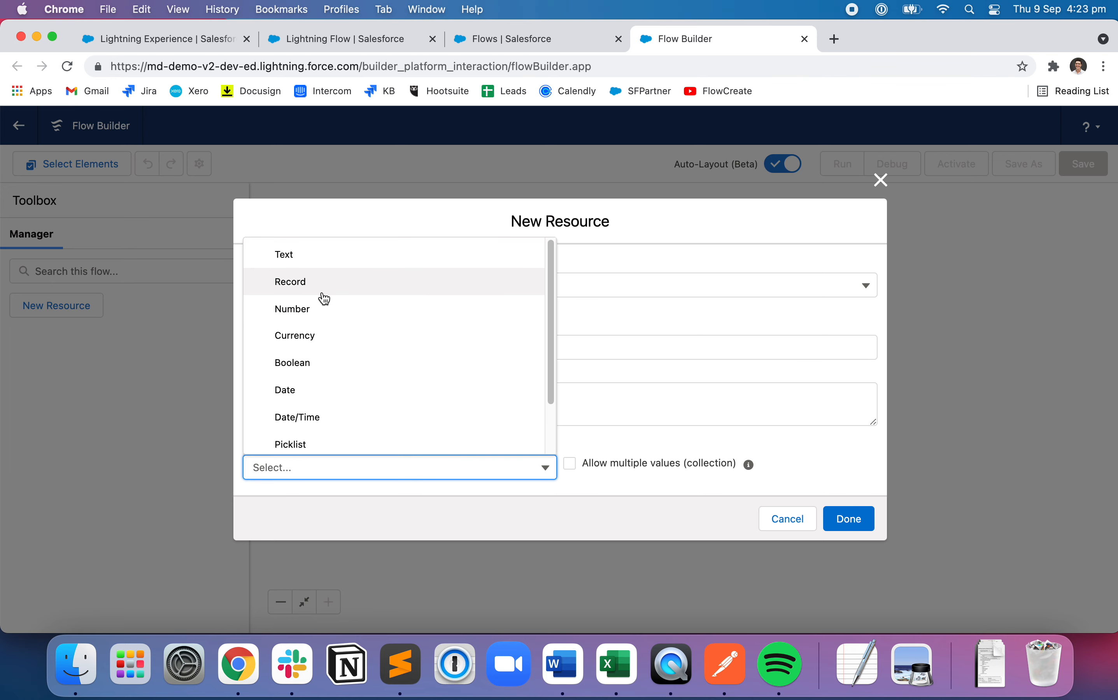
pyautogui.click(328, 282)
pyautogui.click(322, 470)
pyautogui.write('contact')
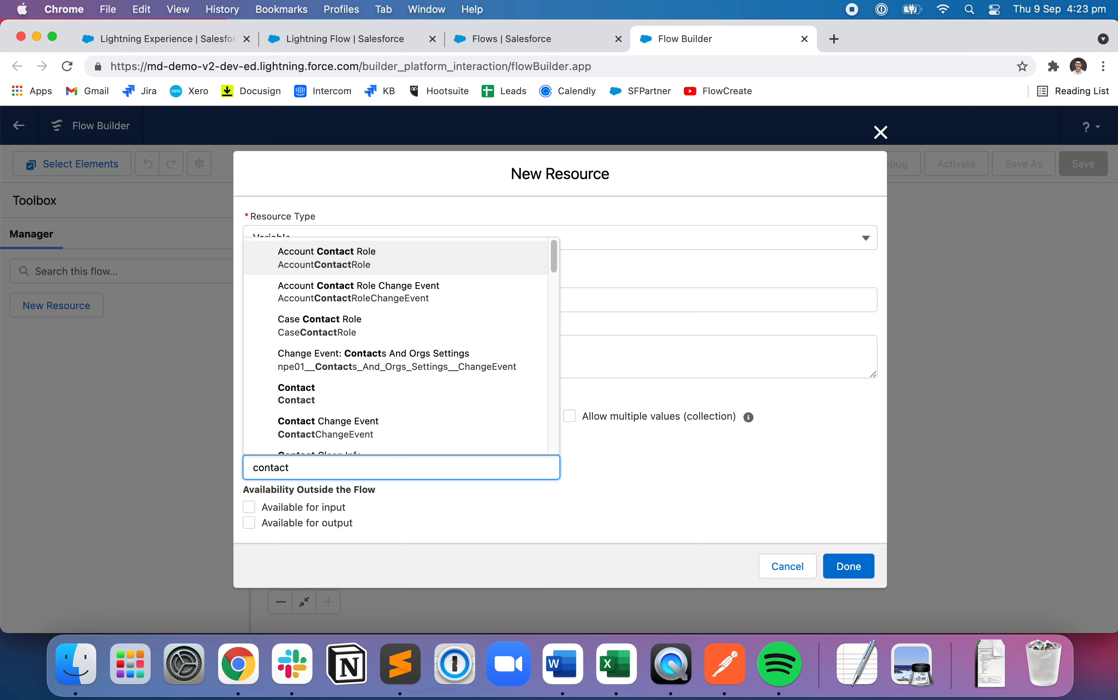
pyautogui.click(350, 394)
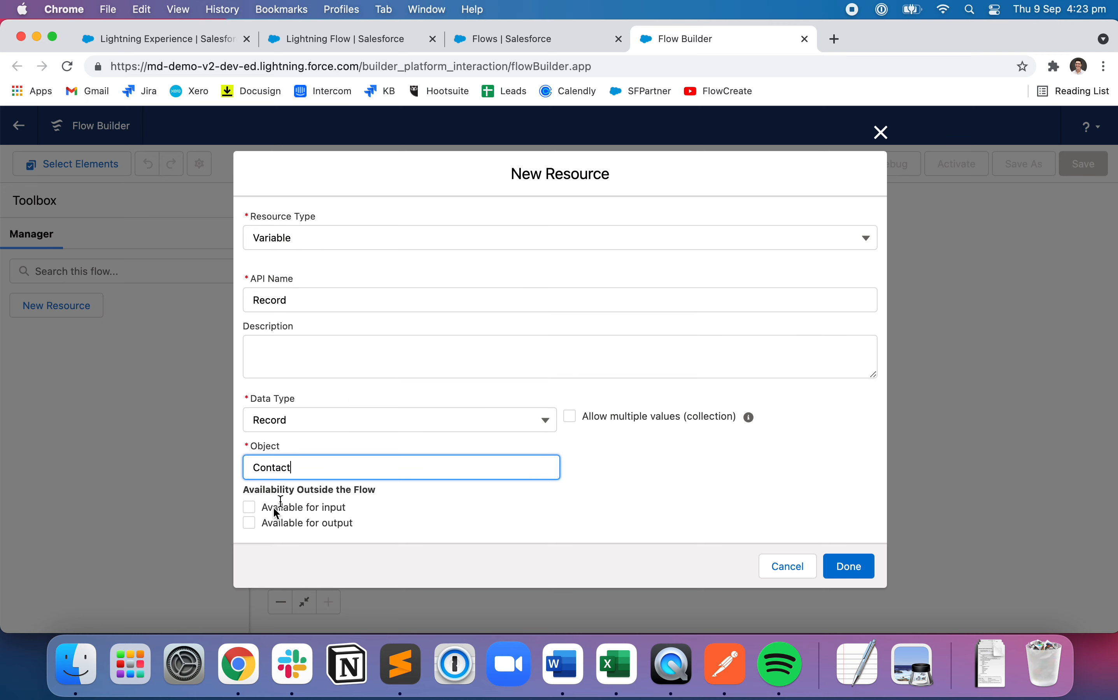
pyautogui.click(250, 507)
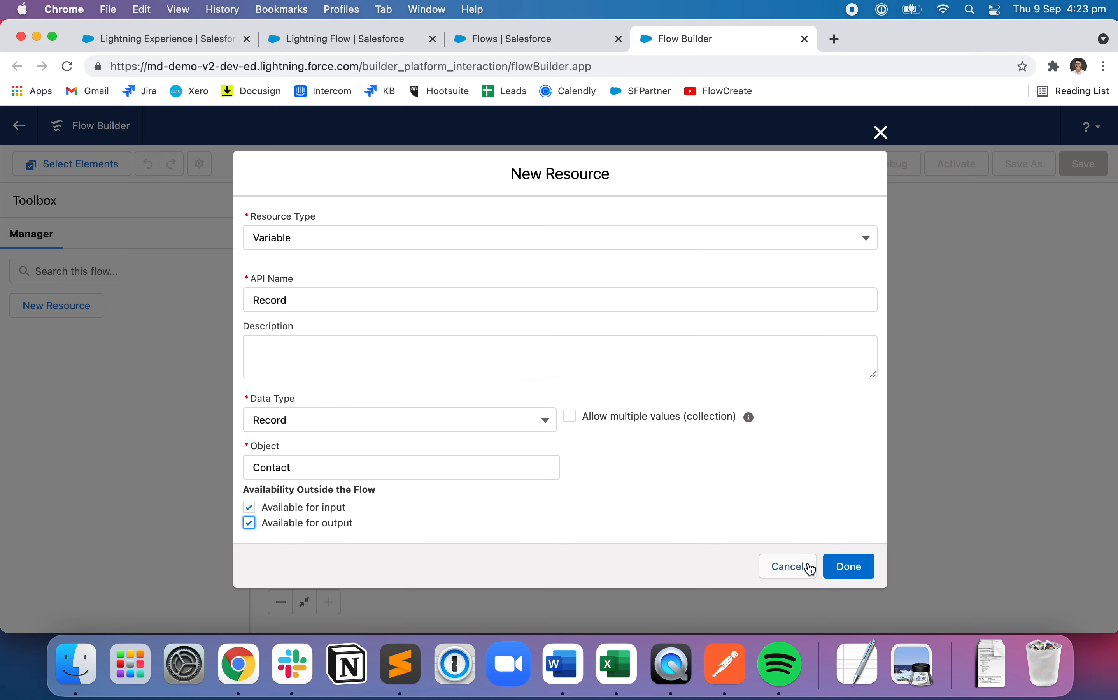
pyautogui.click(851, 568)
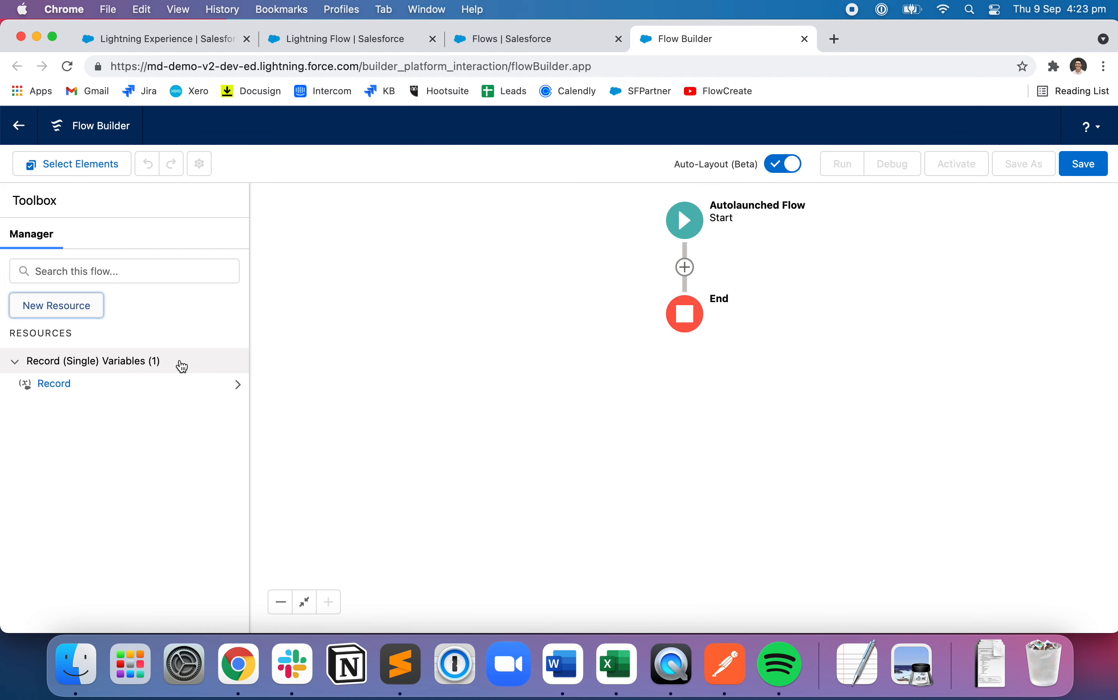
# Add an Assignment element between Start and End, labelled "Set Lead Source as Web".
pyautogui.click(687, 268)
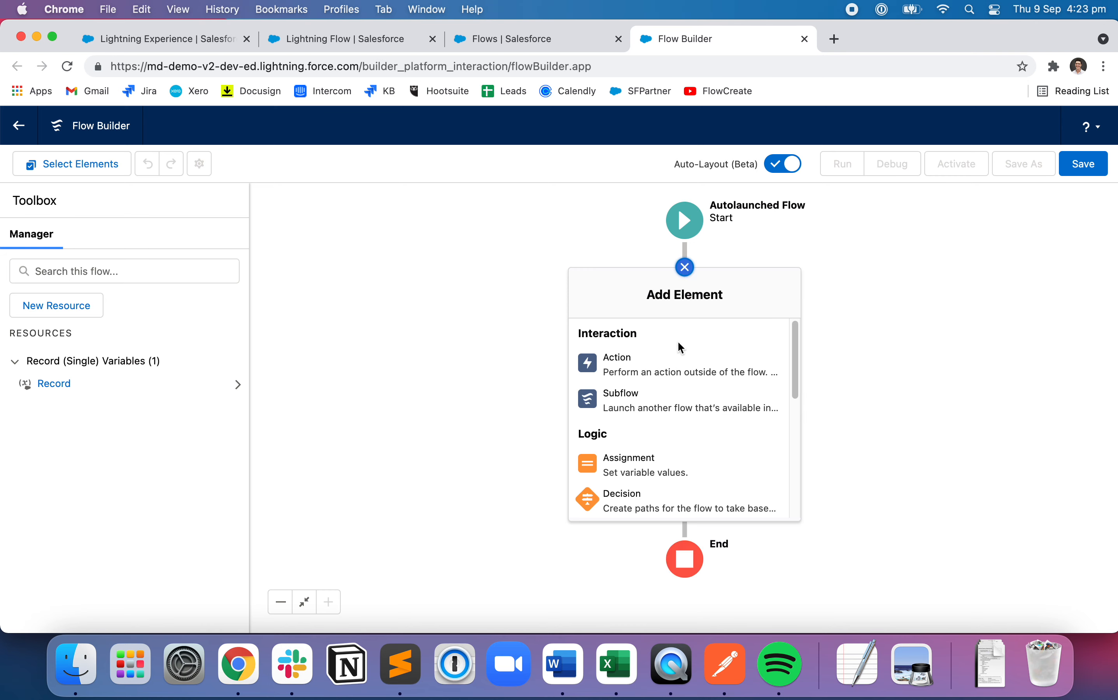
pyautogui.click(675, 469)
pyautogui.write('Set Lead Source as Web')
pyautogui.press('Tab')
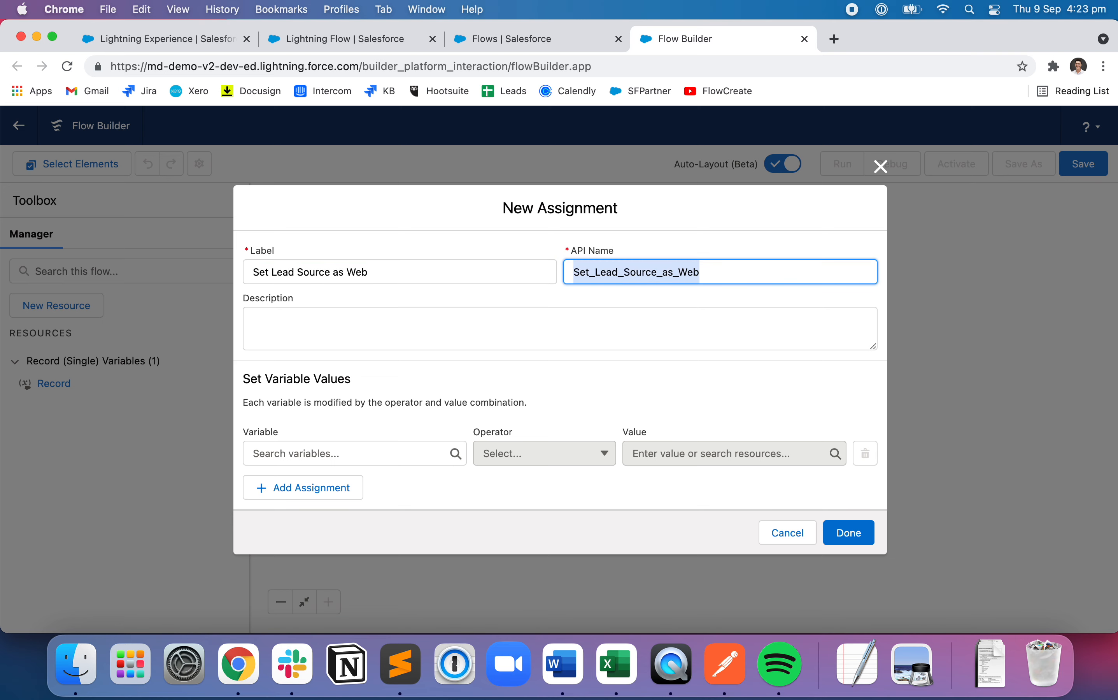
# Assign the value Web to the Record variable's Lead Source field with the Equals operator and finish the assignment.
pyautogui.click(343, 451)
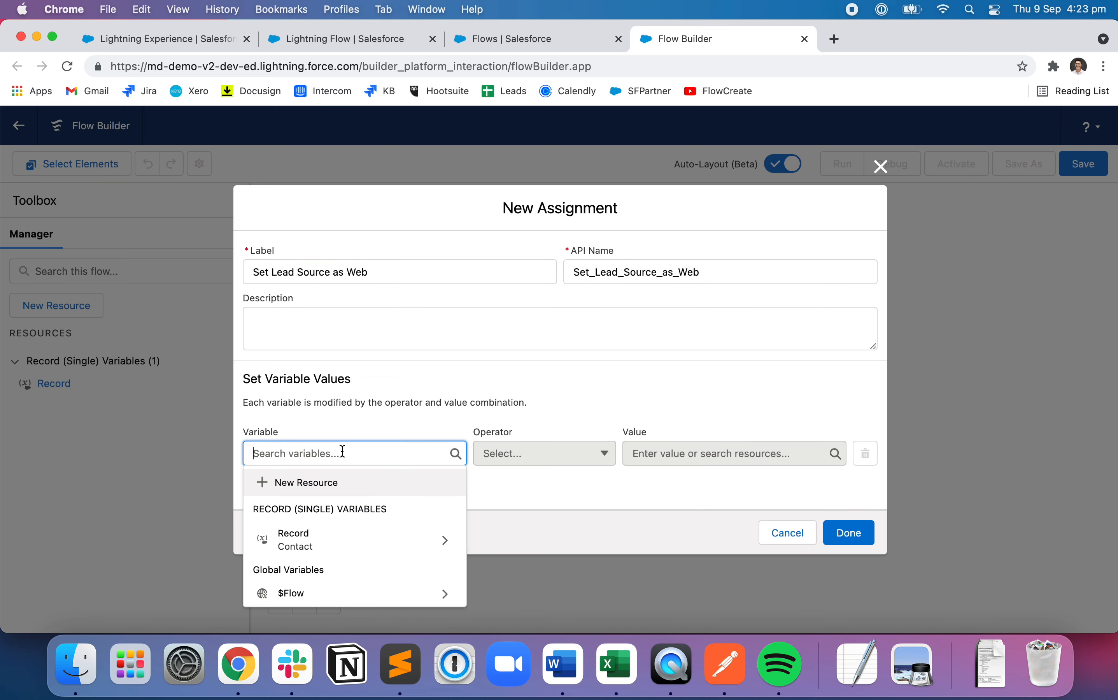
pyautogui.click(317, 542)
pyautogui.write('lead')
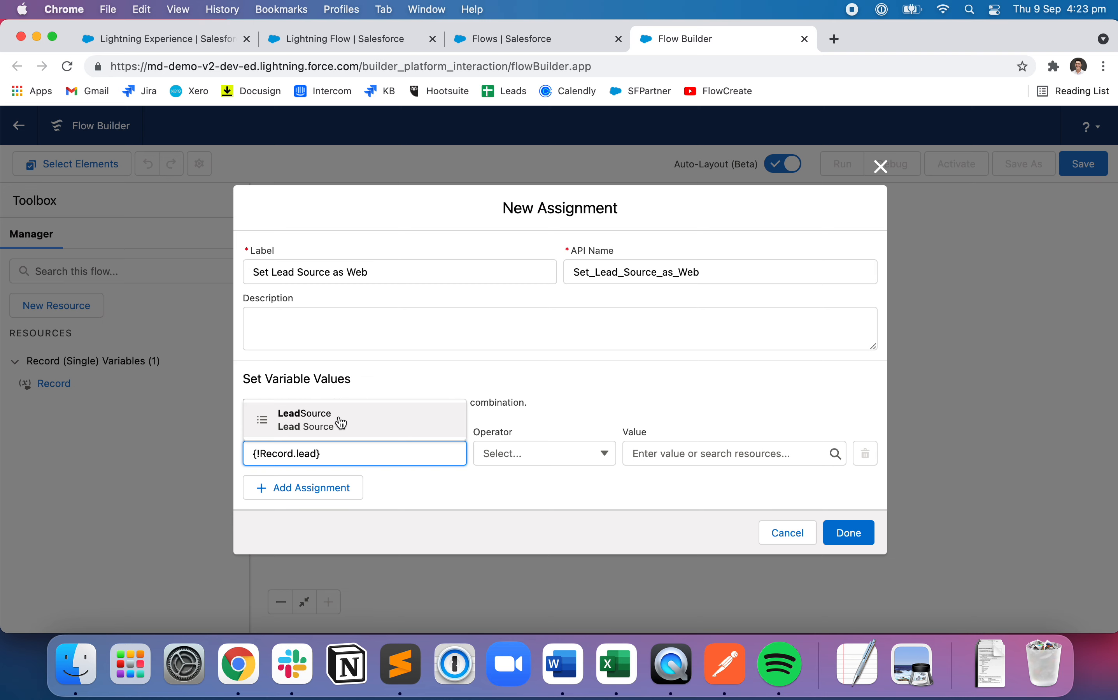
pyautogui.click(343, 423)
pyautogui.click(719, 458)
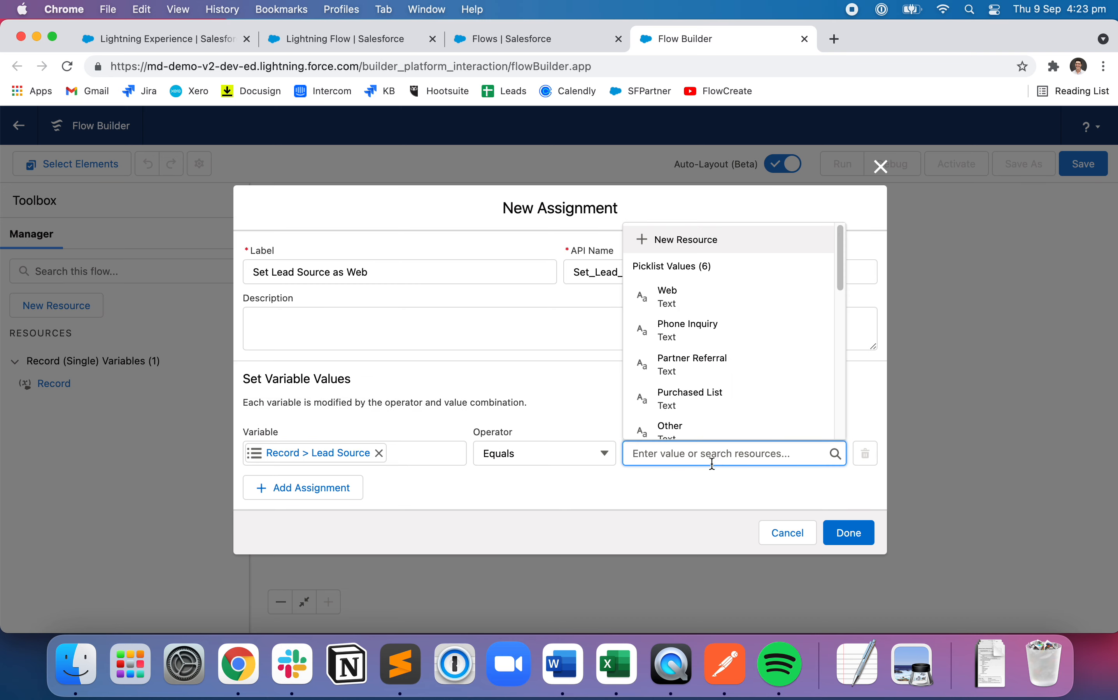
pyautogui.click(690, 292)
pyautogui.click(715, 470)
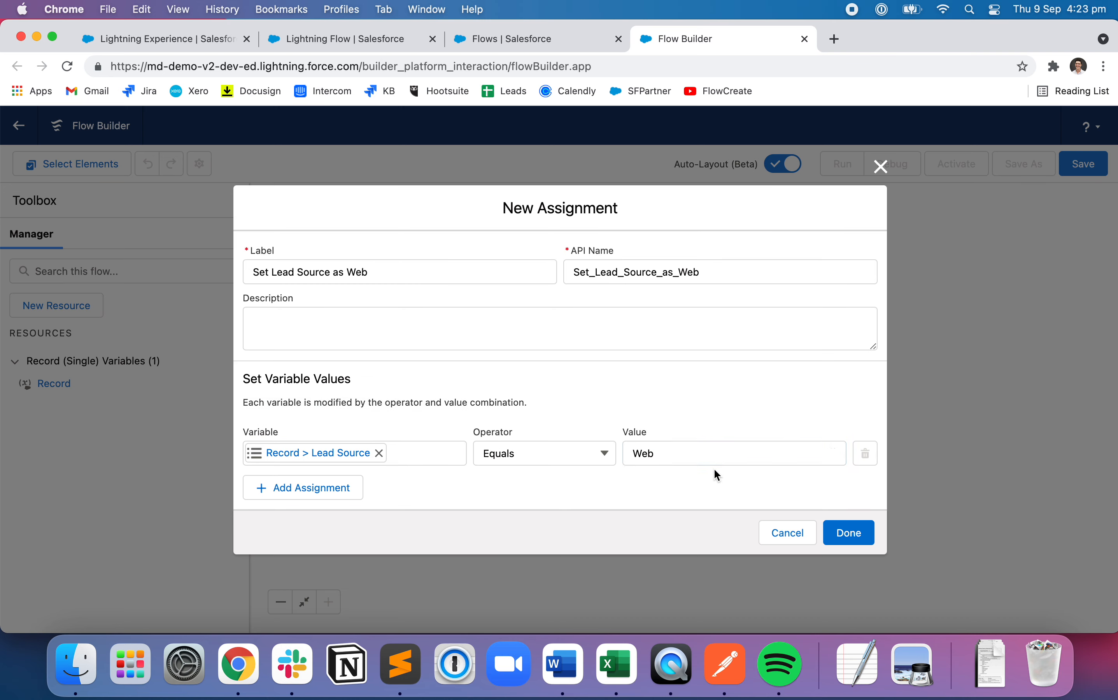
pyautogui.click(856, 535)
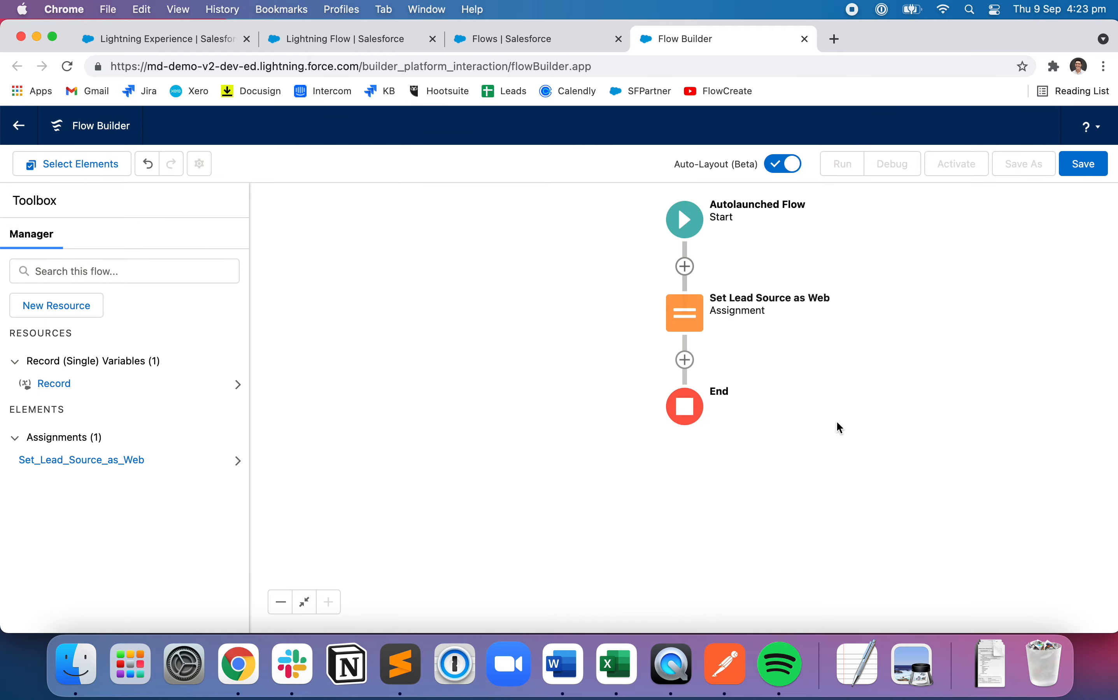
# Begin saving the flow with the label "[MoveData Extension] Donation: Contact - Mapping", based on the packaged contact mapping flow's copied label.
pyautogui.click(1083, 164)
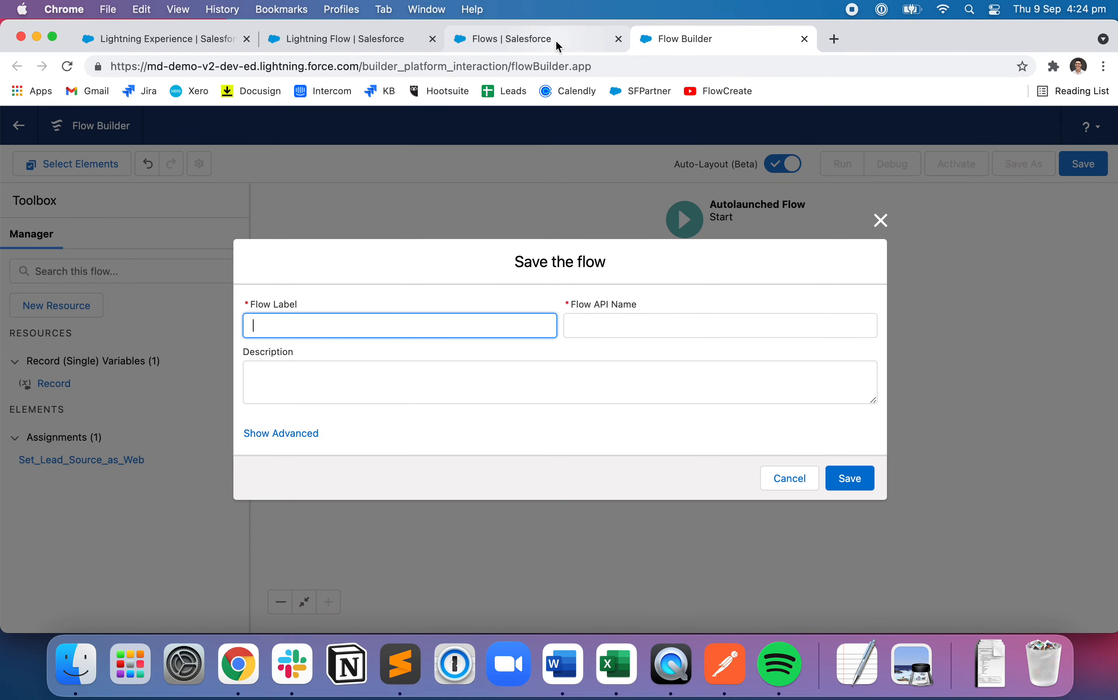
pyautogui.click(518, 42)
pyautogui.scroll(-2, 409, 501)
pyautogui.scroll(-1, 409, 502)
pyautogui.moveTo(424, 560); pyautogui.dragTo(221, 557)
pyautogui.press('super+c')
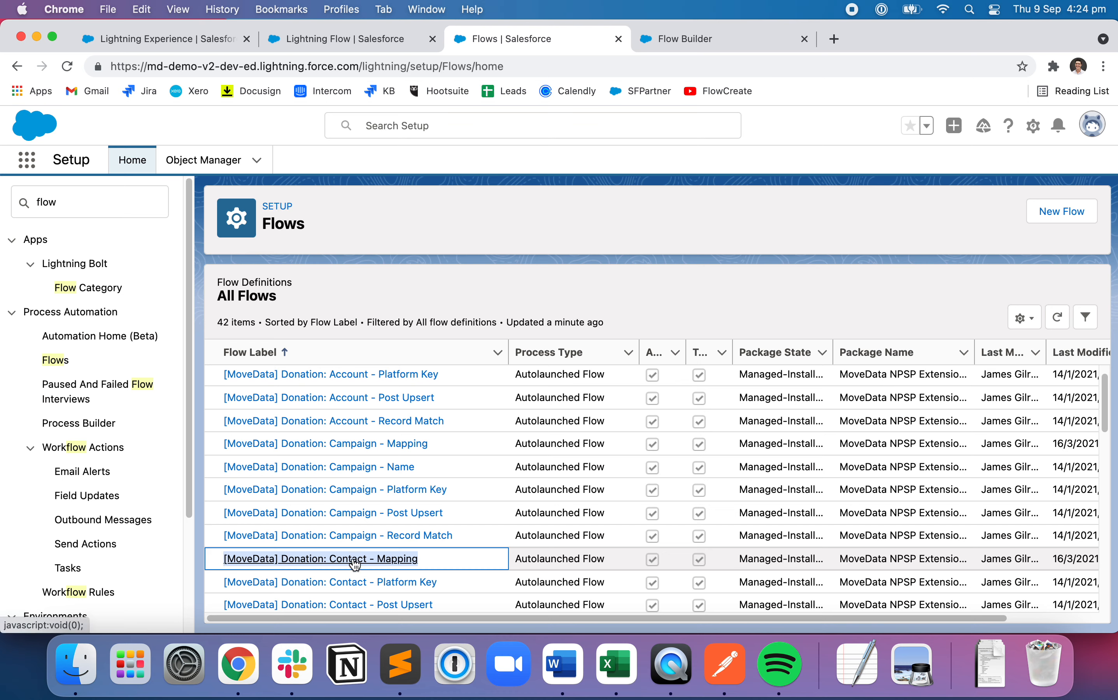
pyautogui.click(759, 45)
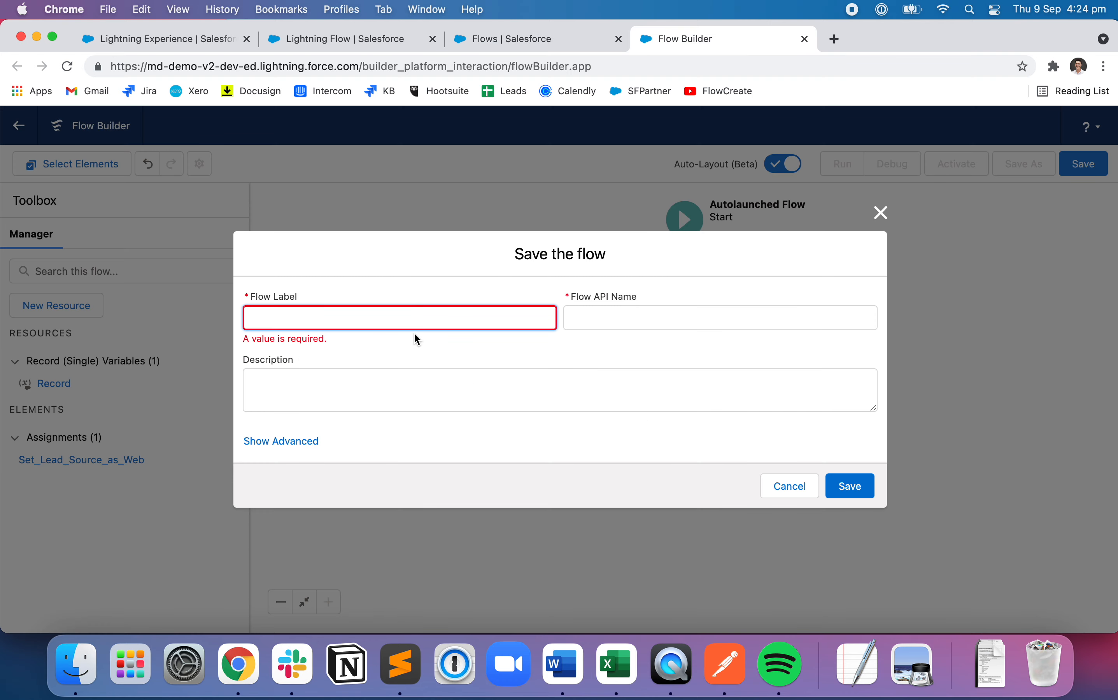
pyautogui.press('super+v')
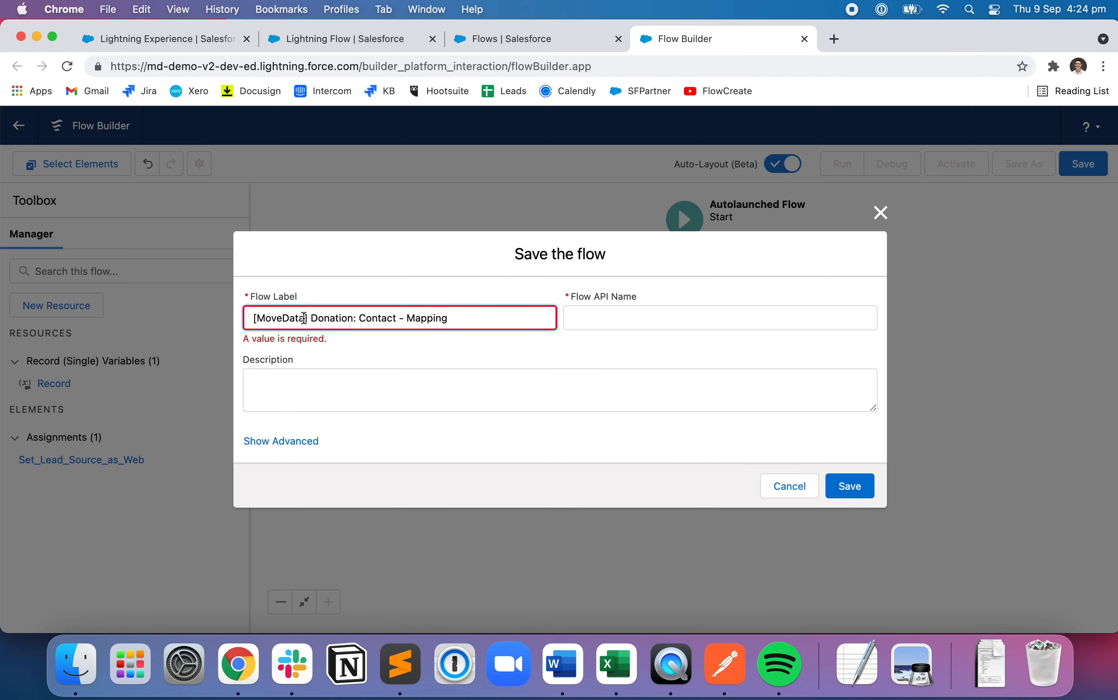
pyautogui.click(310, 318)
pyautogui.write('Extension')
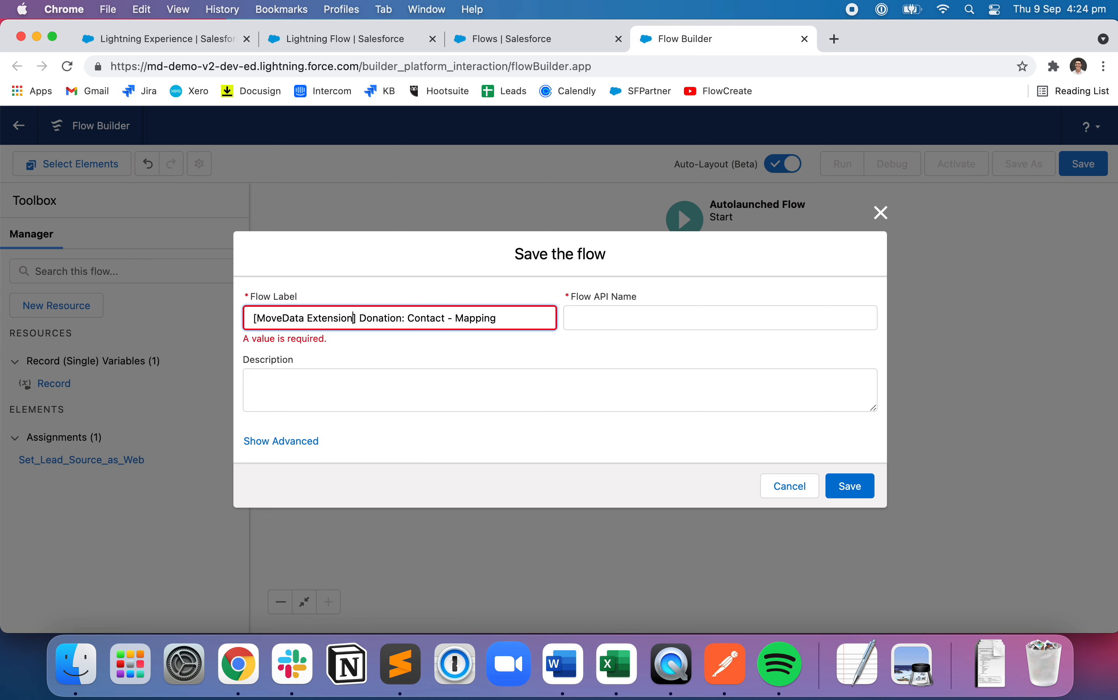
# Set the flow's API name to MoveData_Donation_Contact_Mapping_Ext.
pyautogui.click(599, 311)
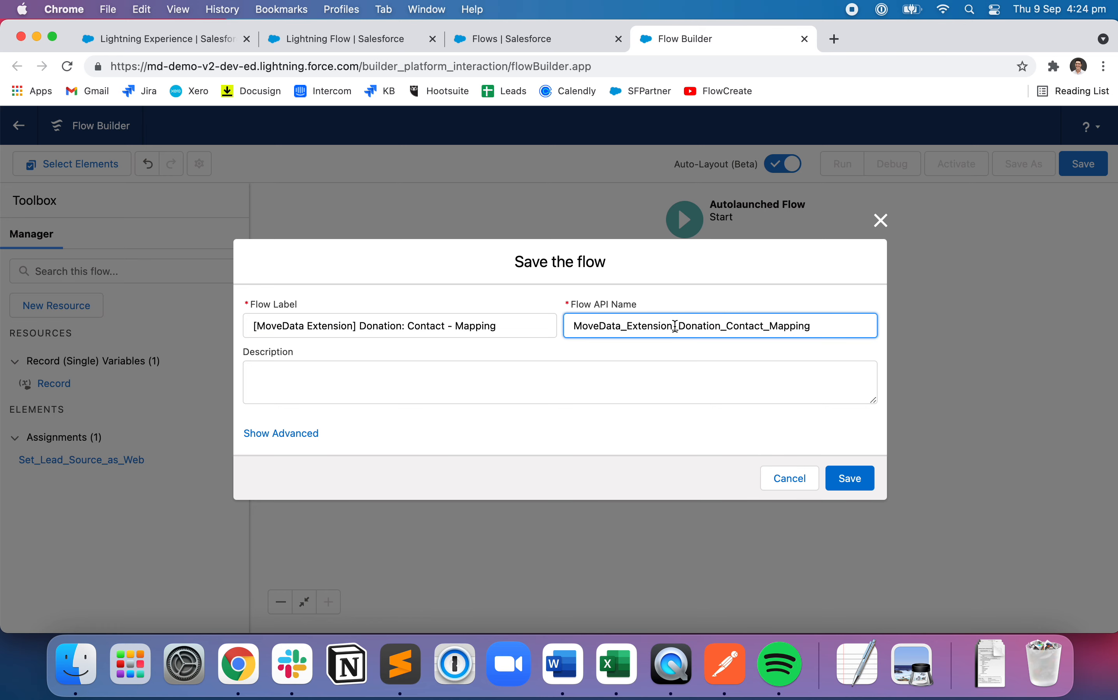
pyautogui.write('_Ext')
pyautogui.click(672, 326)
pyautogui.press('BackSpace')
pyautogui.press('BackSpace')
pyautogui.press('BackSpace')
pyautogui.press('BackSpace')
pyautogui.press('BackSpace')
pyautogui.press('BackSpace')
pyautogui.press('BackSpace')
pyautogui.press('BackSpace')
pyautogui.press('BackSpace')
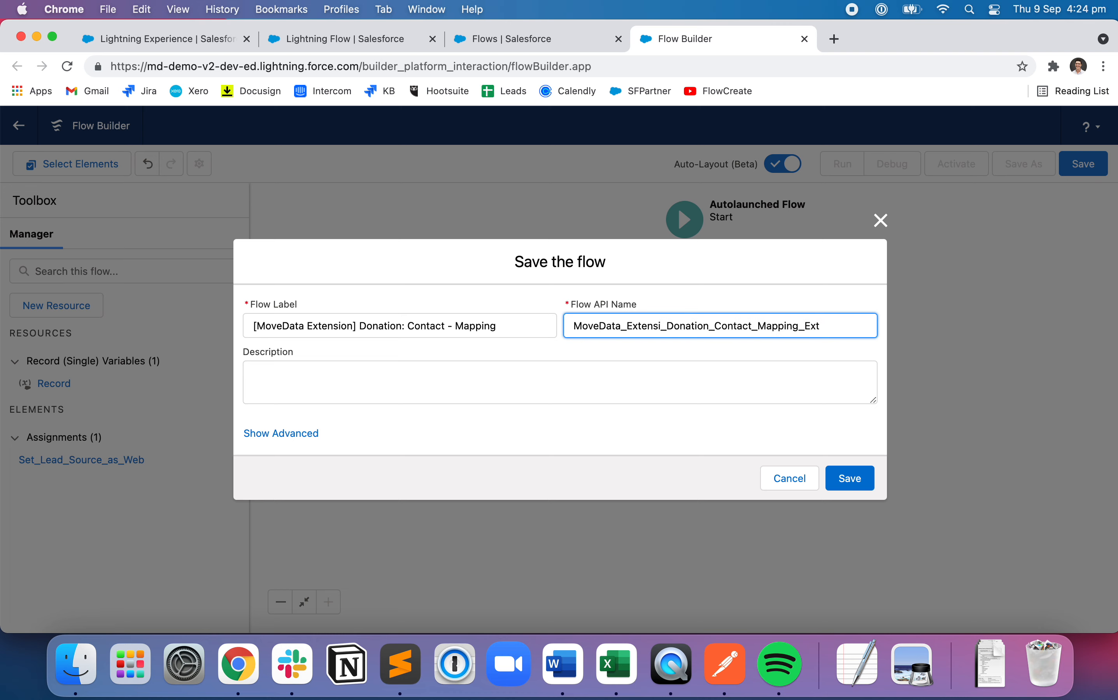
pyautogui.press('BackSpace')
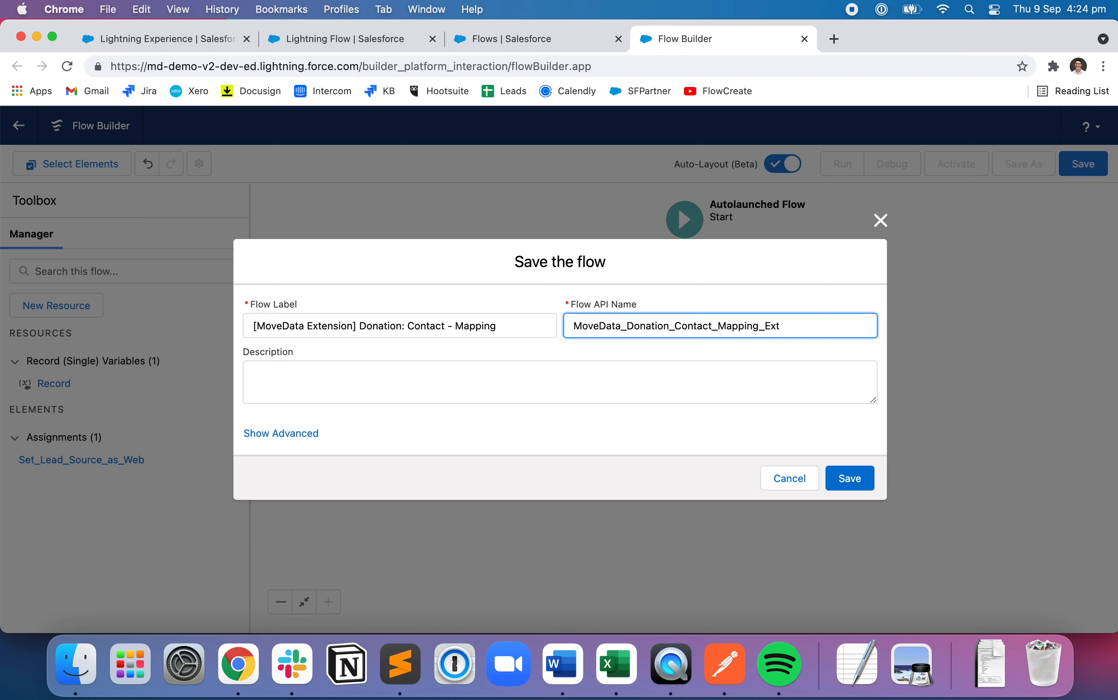
# Copy the flow's API name, save the flow, and paste the name into a Sublime Text file.
pyautogui.press('cmd+a')
pyautogui.press('super+c')
pyautogui.click(850, 477)
pyautogui.click(410, 685)
pyautogui.press('super+v')
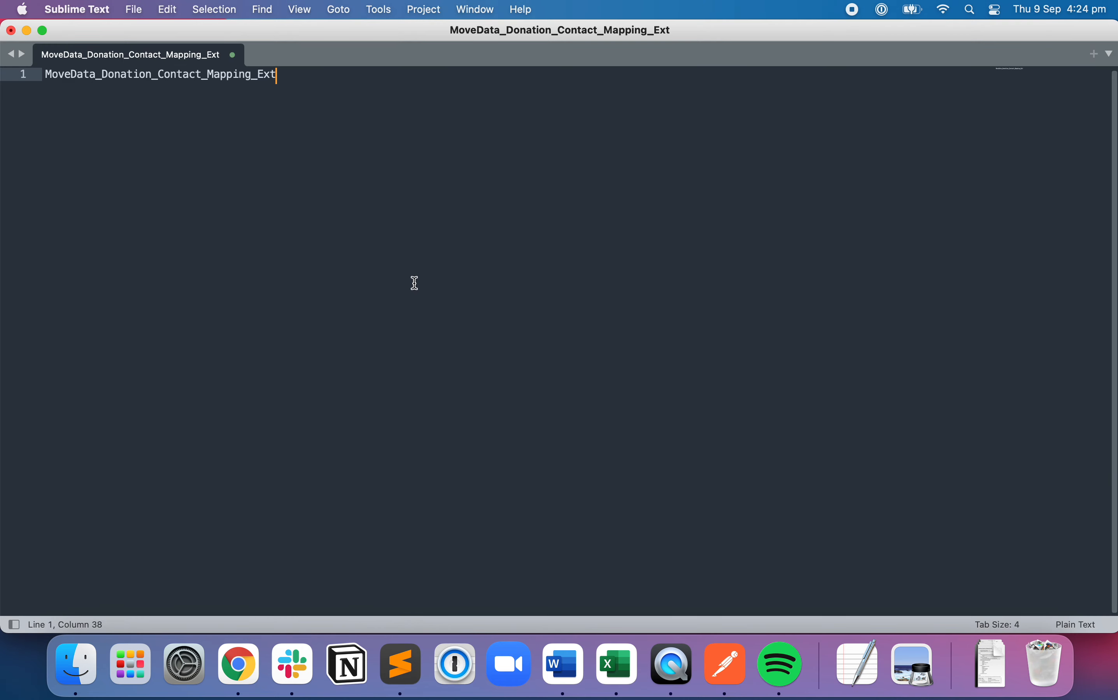
# Switch back to Chrome, activate the saved flow, and return to the Flows list in Setup.
pyautogui.press('super+Tab')
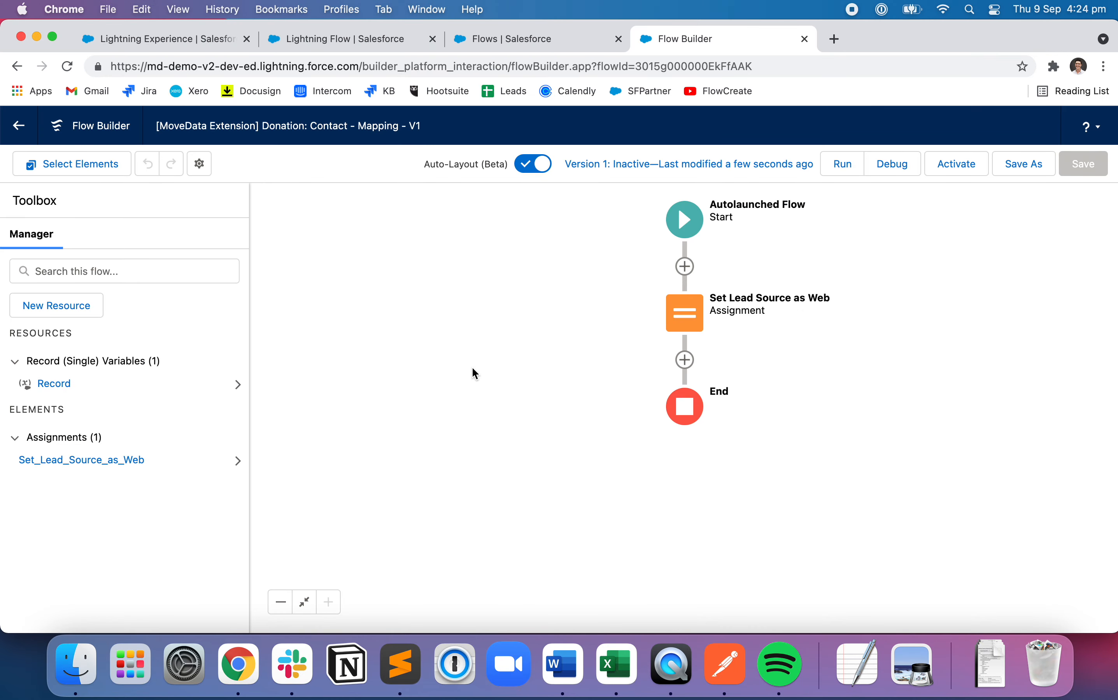
pyautogui.click(955, 178)
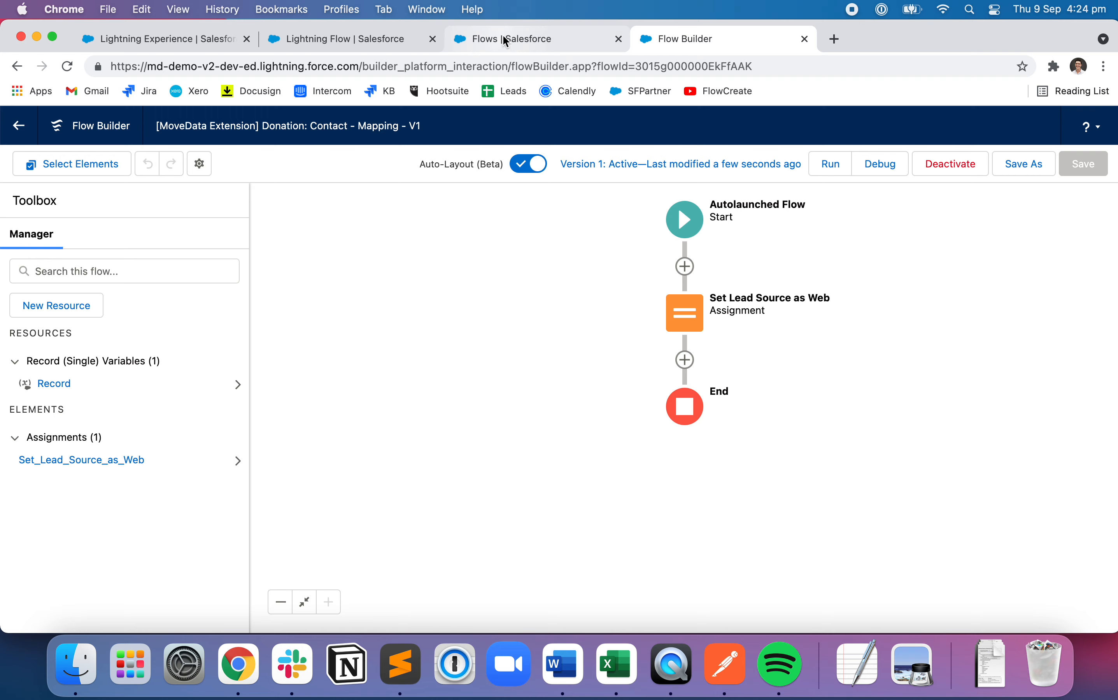
pyautogui.click(517, 40)
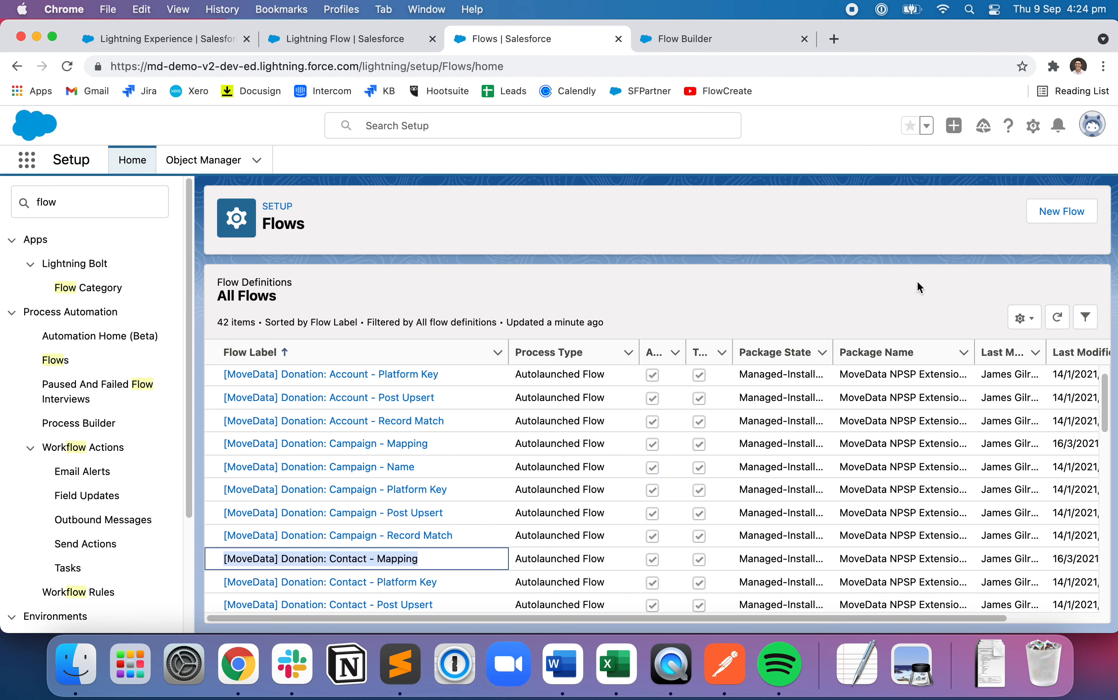
# Find the Contact object in Object Manager and open its field sets.
pyautogui.click(196, 161)
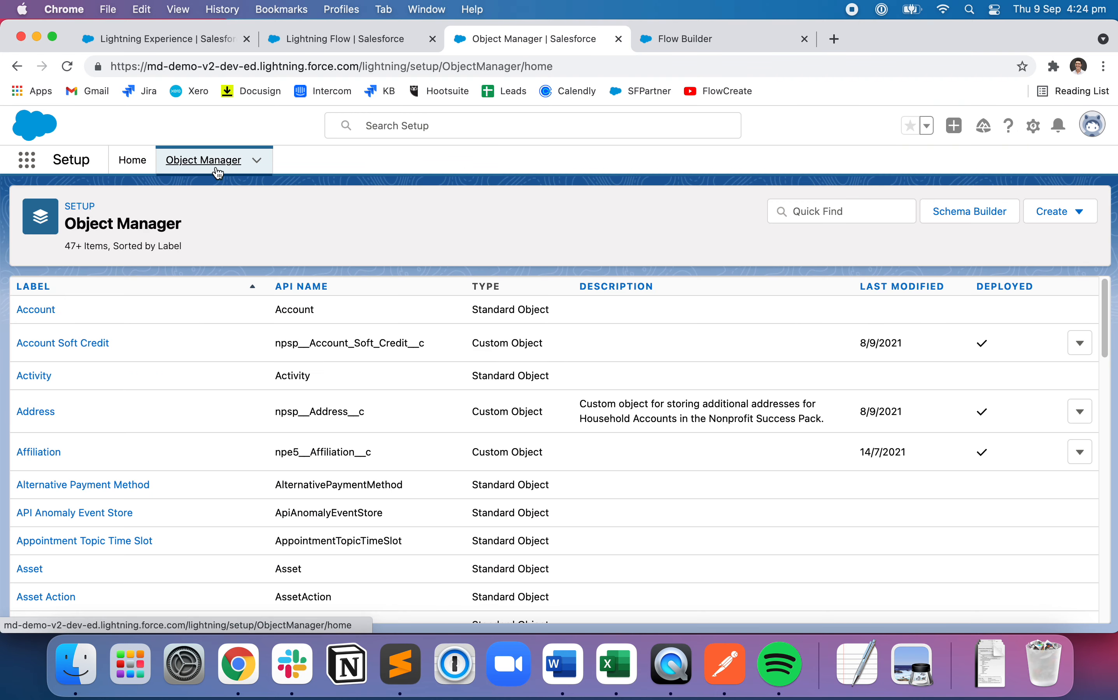
pyautogui.click(695, 45)
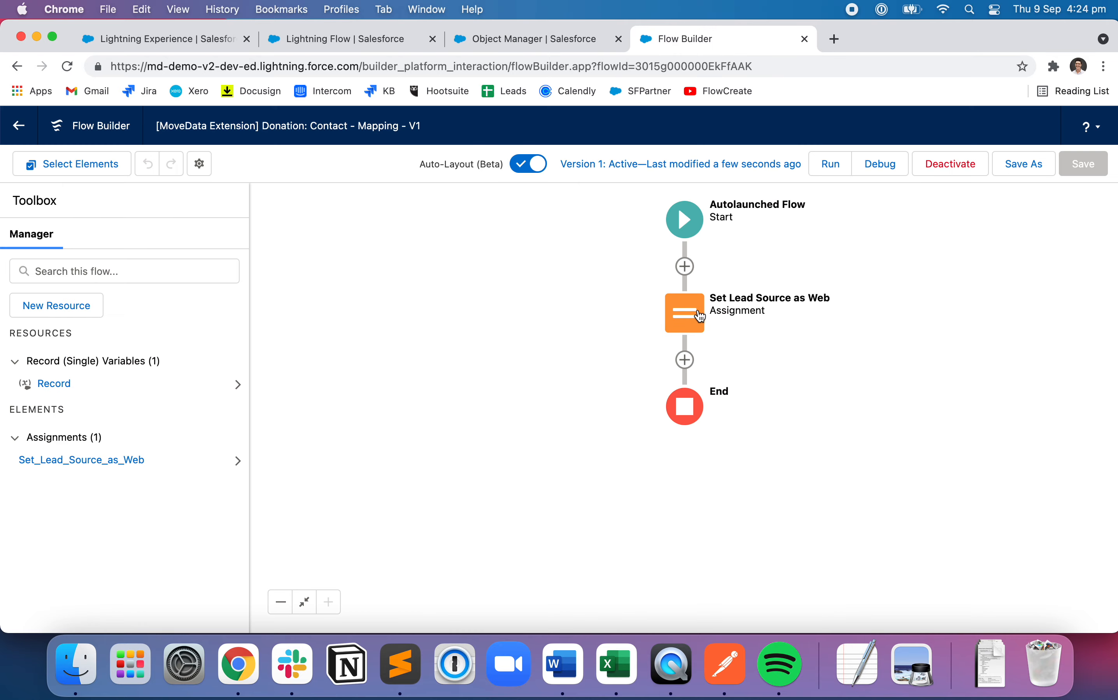
pyautogui.click(576, 43)
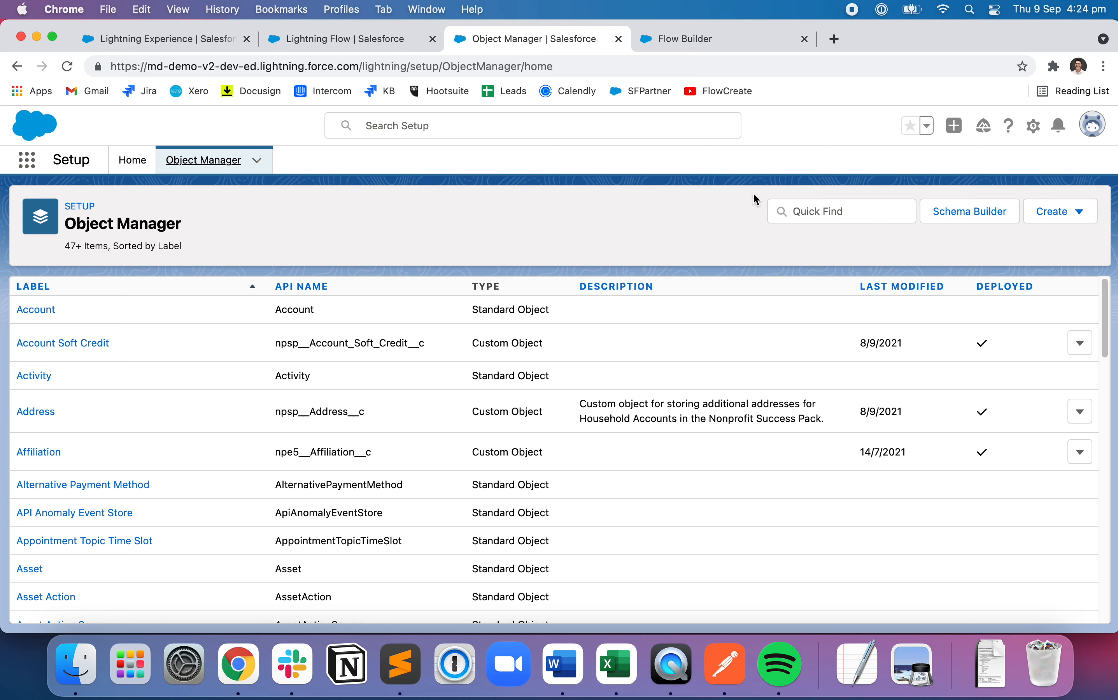
pyautogui.click(839, 212)
pyautogui.write('cont')
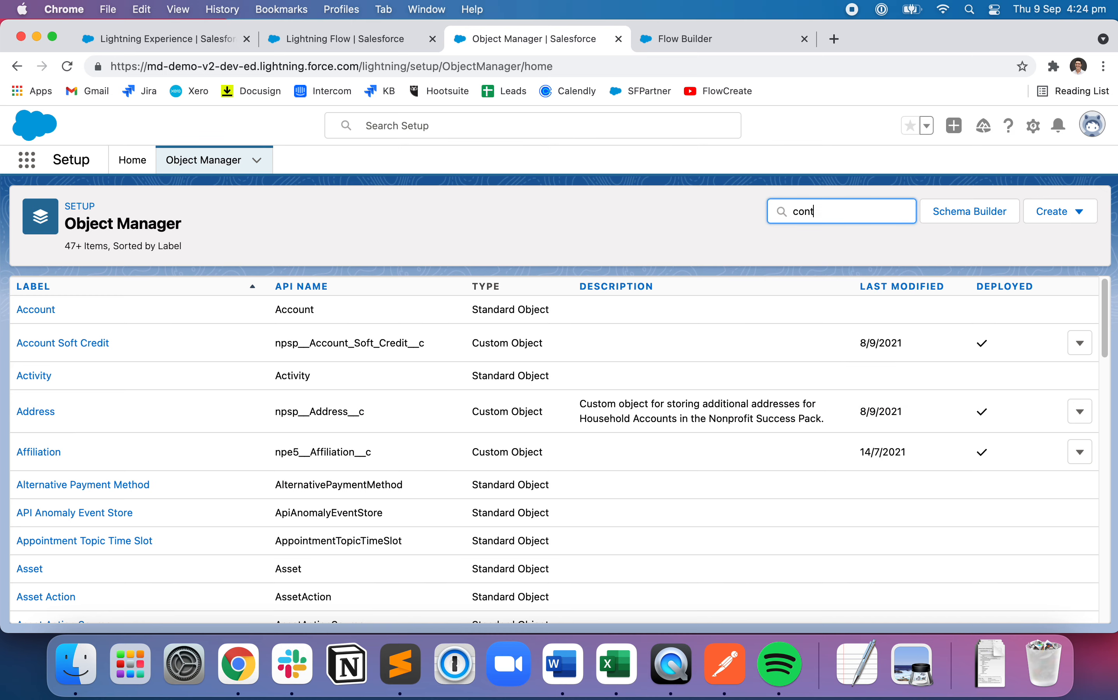
pyautogui.click(41, 312)
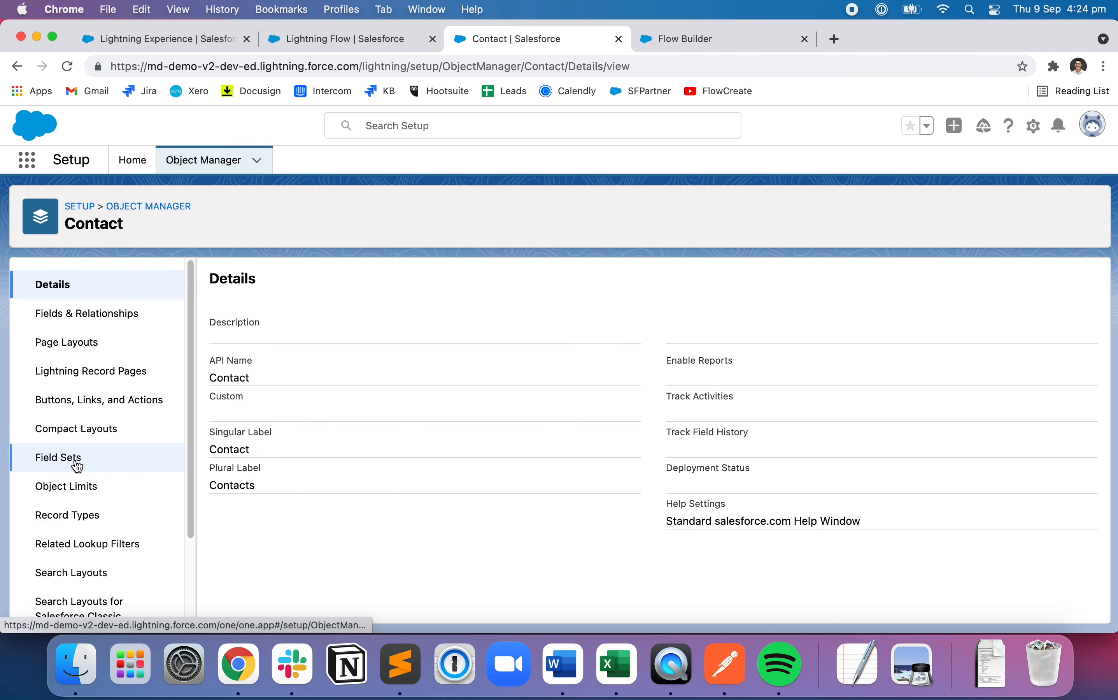
pyautogui.click(77, 463)
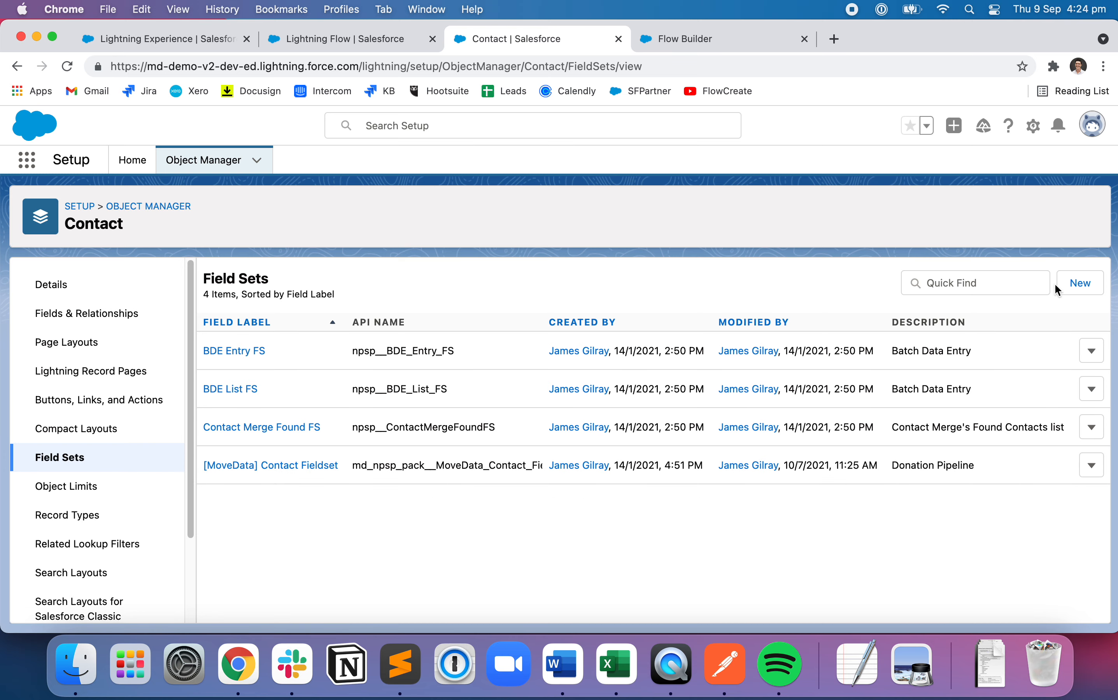
# Start a new Contact field set labelled "[MoveData] Contact Fieldset Ext" with the field set name filled in from the label.
pyautogui.click(1079, 284)
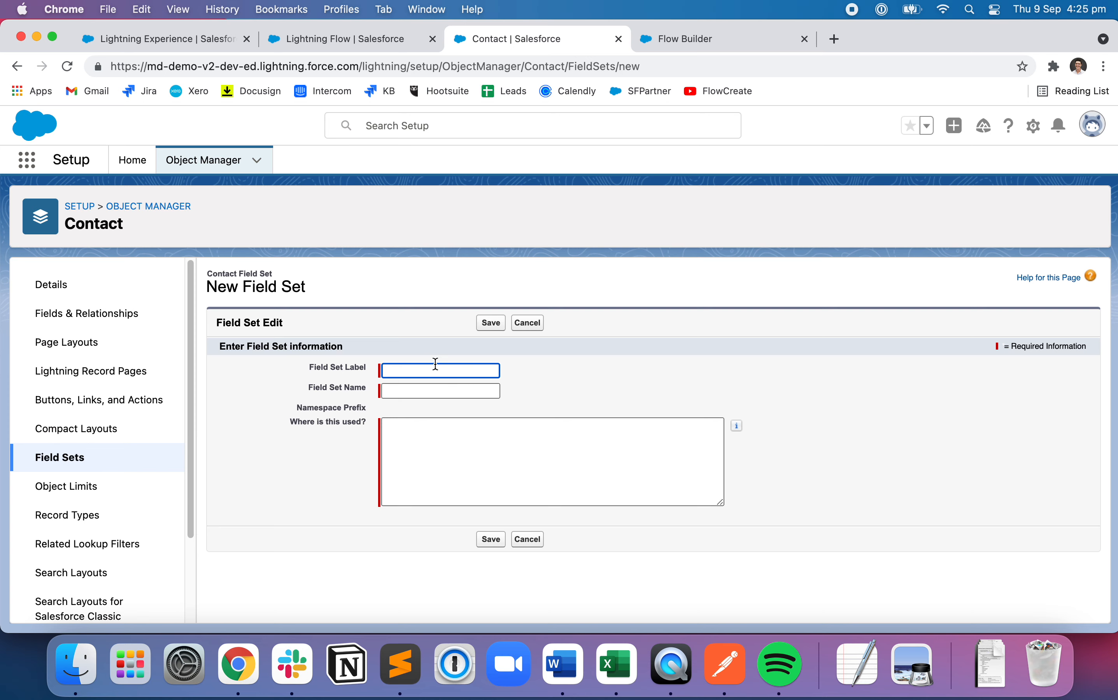
pyautogui.click(387, 370)
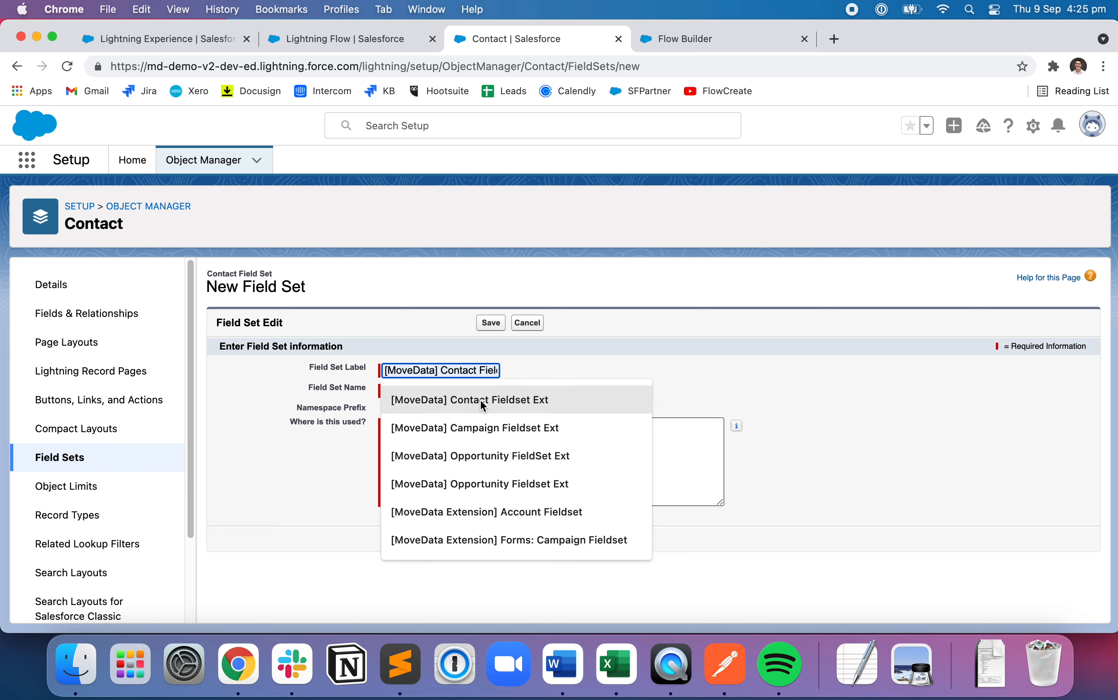
pyautogui.click(517, 405)
pyautogui.click(591, 370)
# Copy MoveData_Donation_Contact_Mapping_Ext from Sublime Text into the field set's usage description in Chrome and save the field set.
pyautogui.click(400, 664)
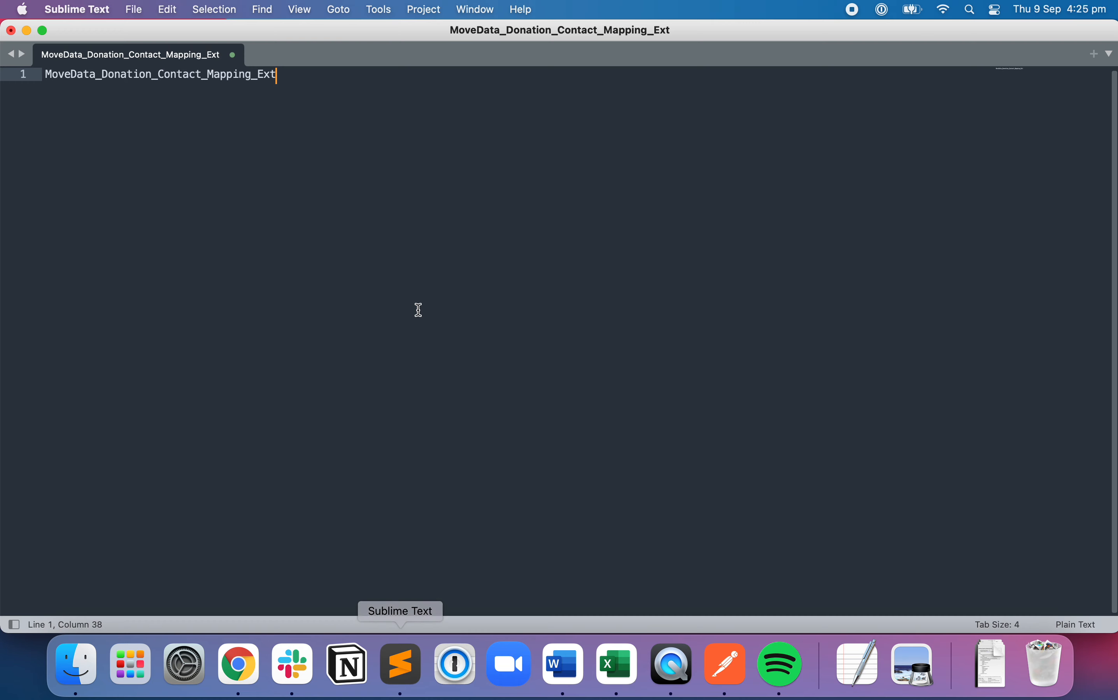
pyautogui.press('super+a')
pyautogui.press('super+c')
pyautogui.press('super+Tab')
pyautogui.click(464, 452)
pyautogui.press('super+v')
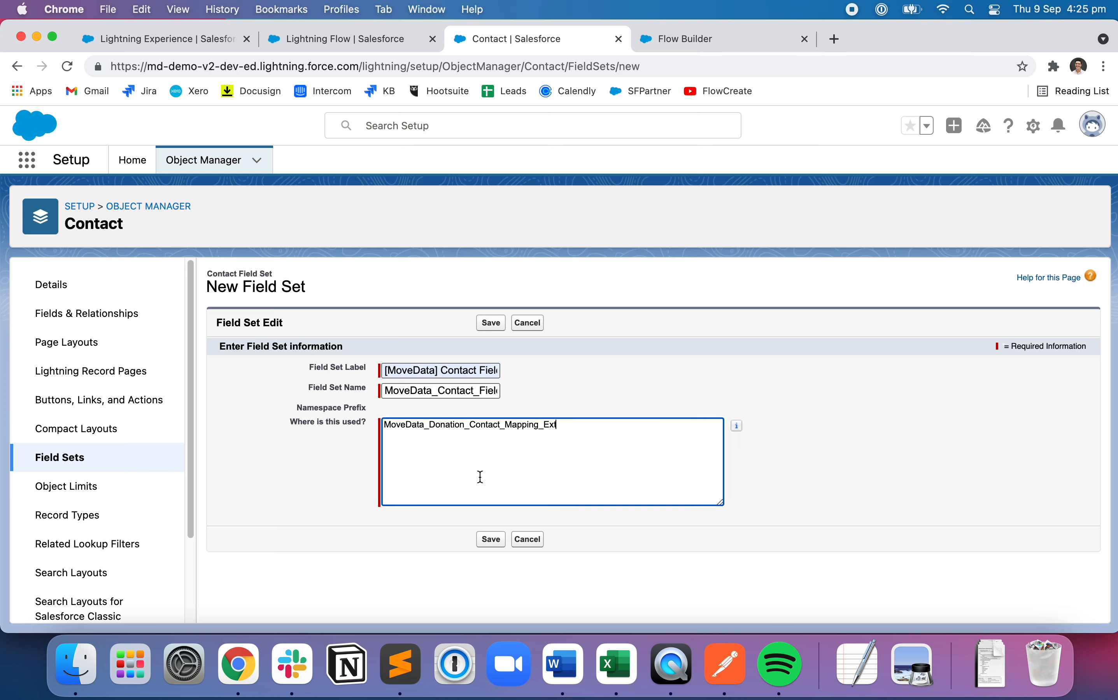
pyautogui.click(496, 539)
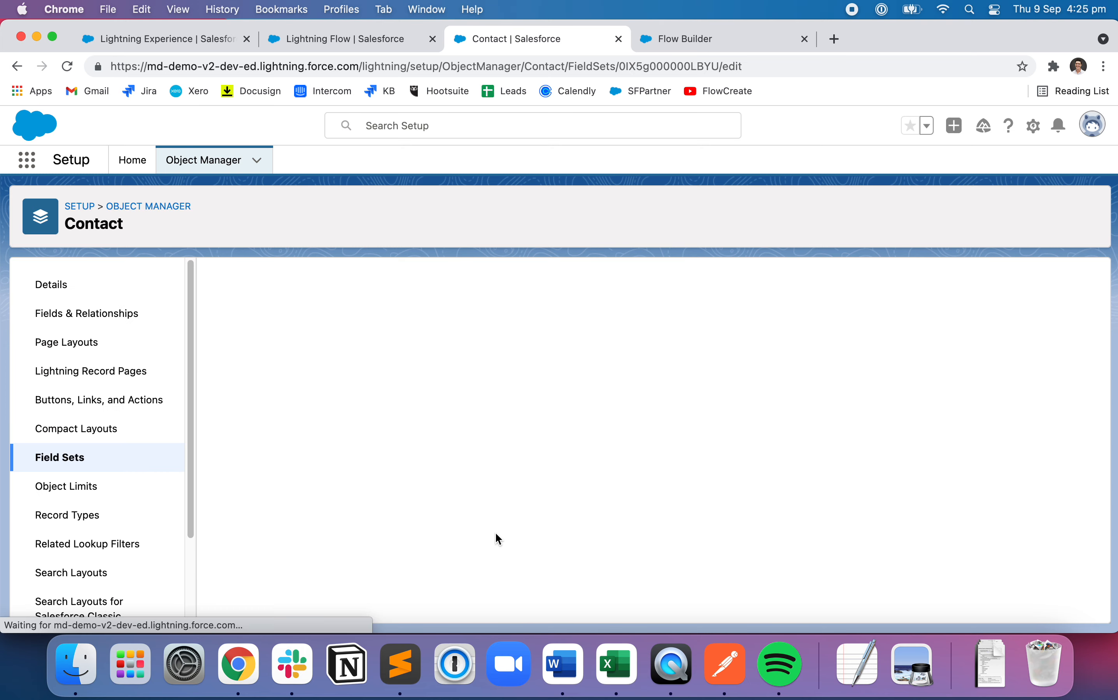
# Add the Lead Source field to the contact extension field set and save it.
pyautogui.click(438, 312)
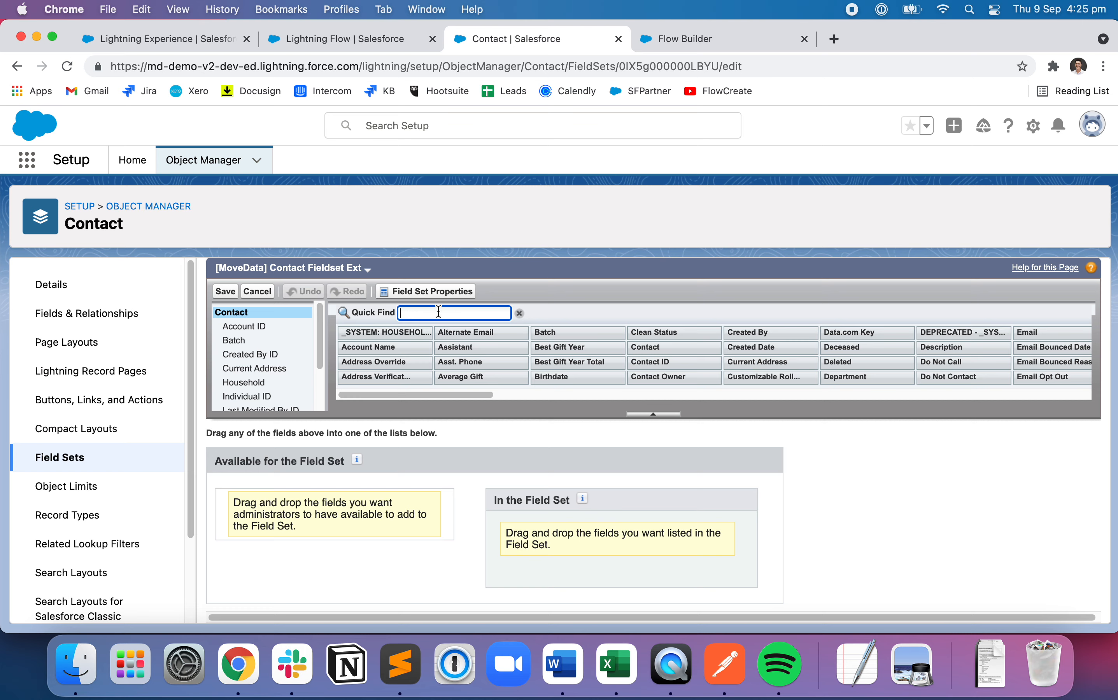
pyautogui.write('lead')
pyautogui.moveTo(375, 332); pyautogui.dragTo(530, 547)
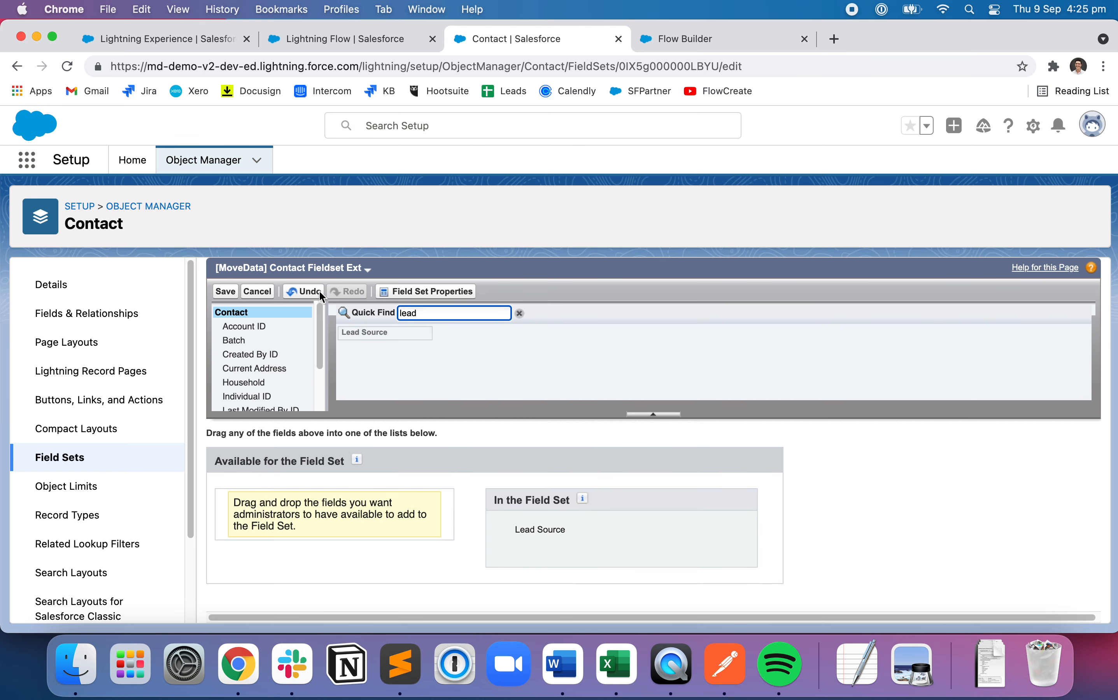
pyautogui.click(226, 291)
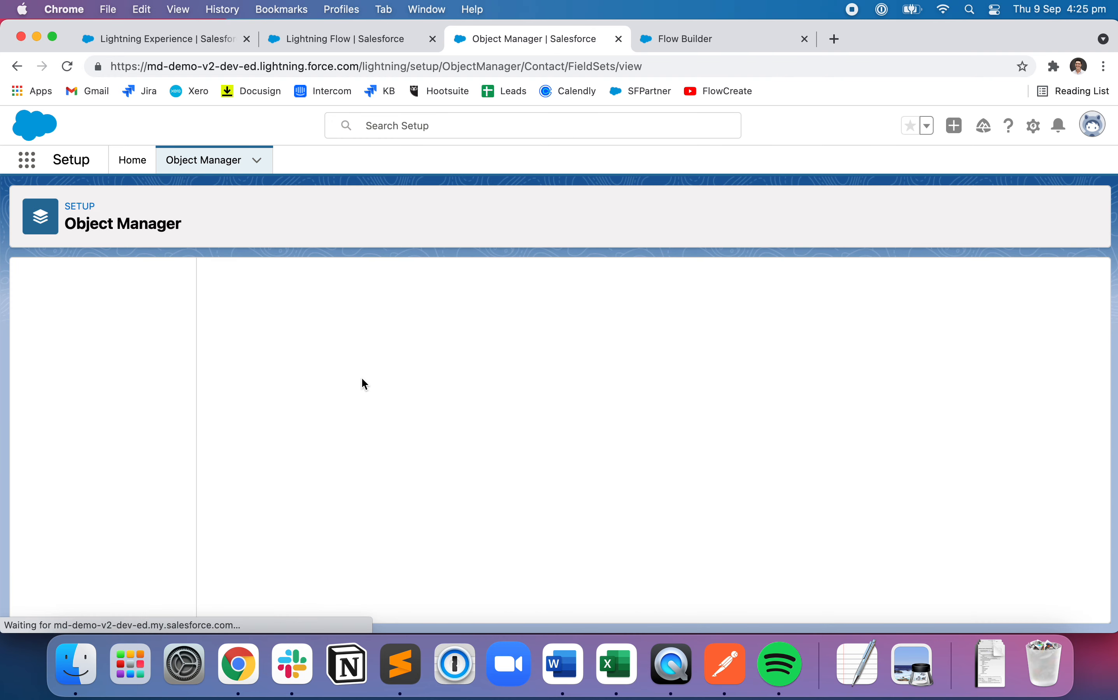
# Copy the API name MoveData_Contact_Fieldset_Ext, paste it on a new line in the Sublime Text file, and return to Chrome.
pyautogui.doubleClick(382, 524)
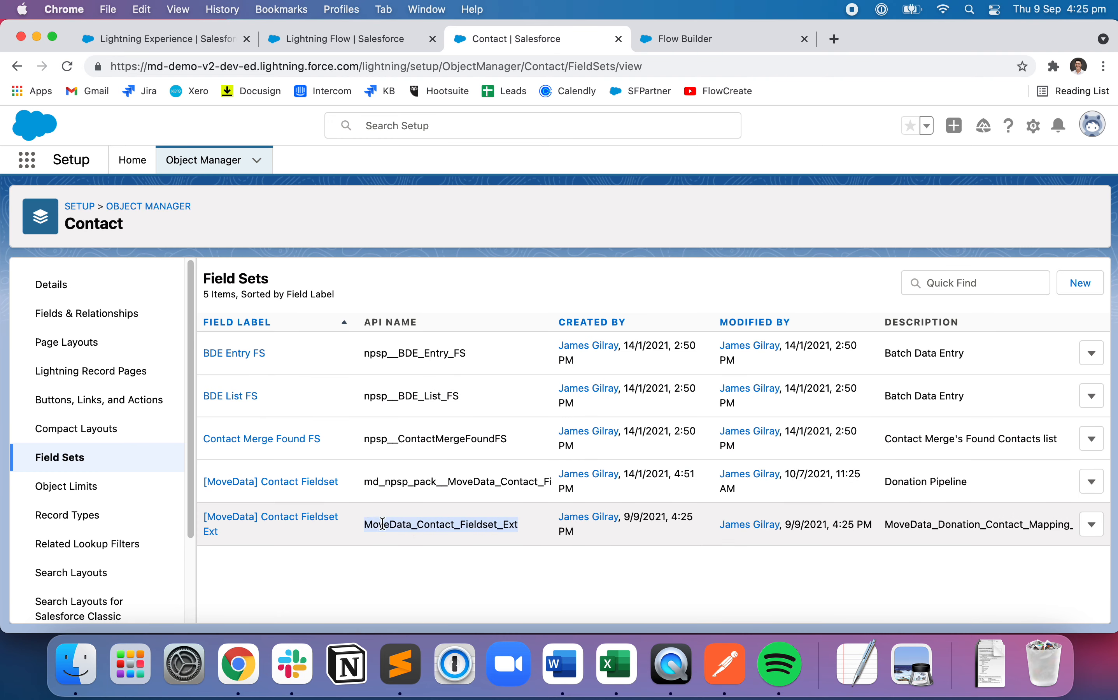
pyautogui.press('super+c')
pyautogui.press('super+Tab')
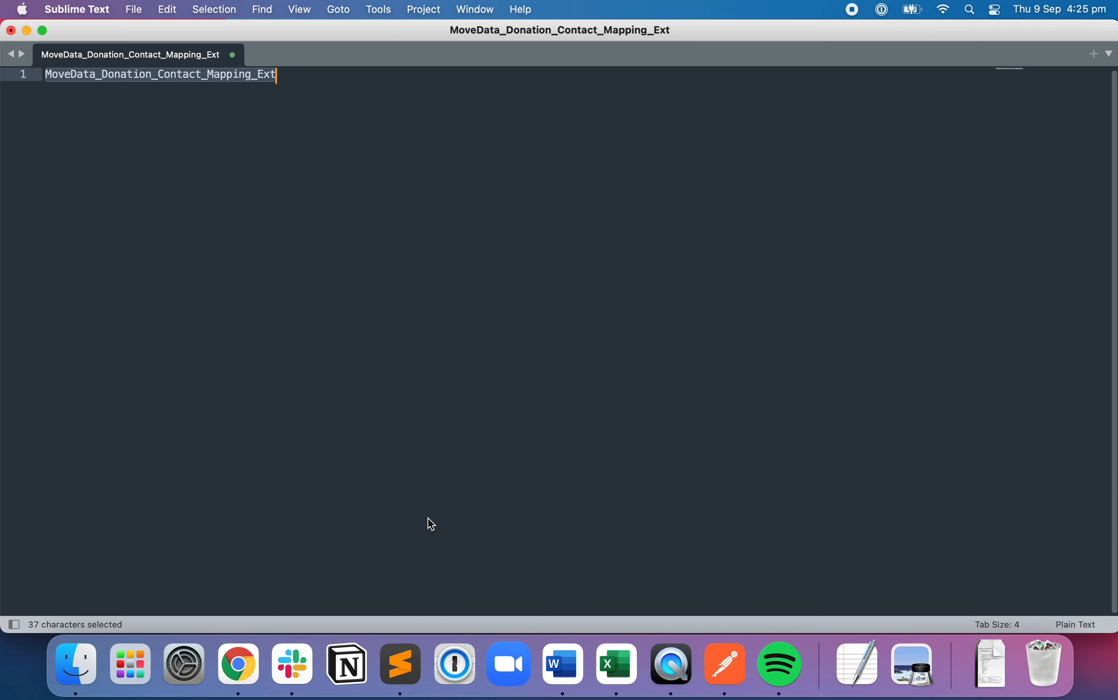
pyautogui.press('super+Return')
pyautogui.press('super+v')
pyautogui.press('super+Tab')
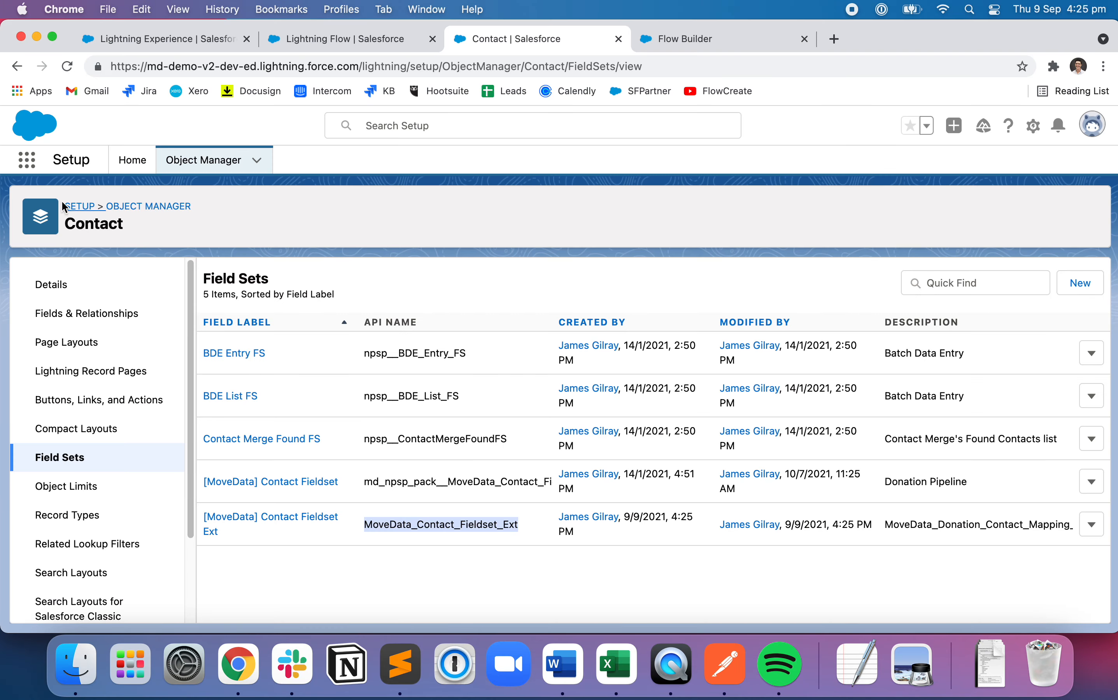
# Find Custom Metadata Types in Setup and open the MoveData Pipeline Setting records.
pyautogui.click(132, 163)
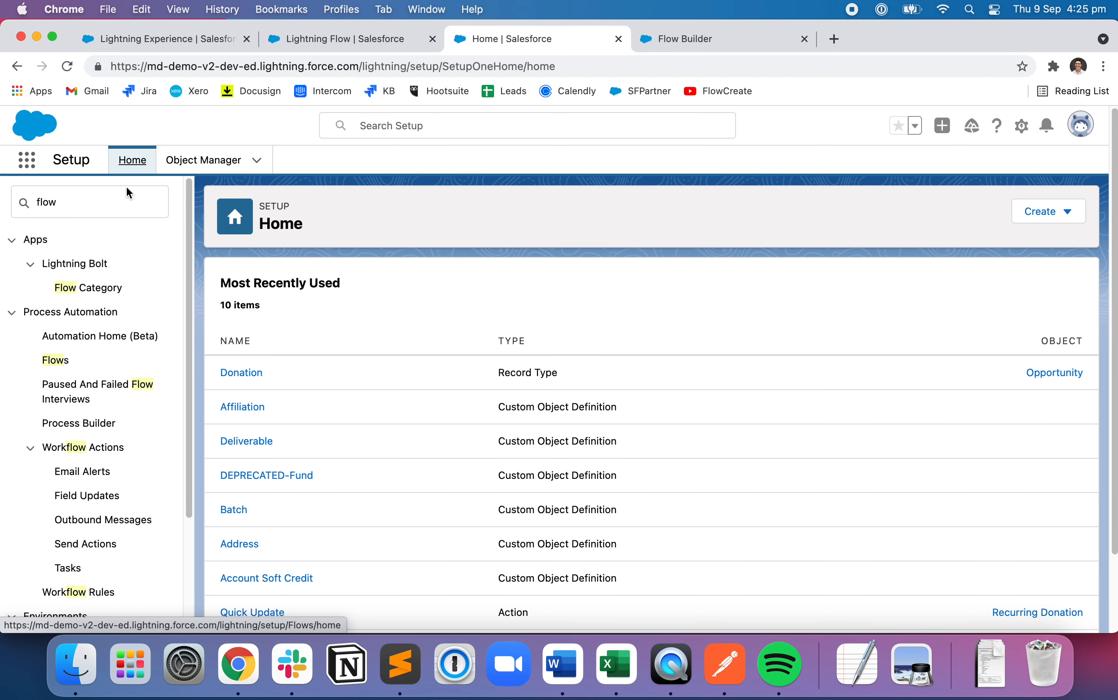
pyautogui.click(130, 196)
pyautogui.write('custom meta')
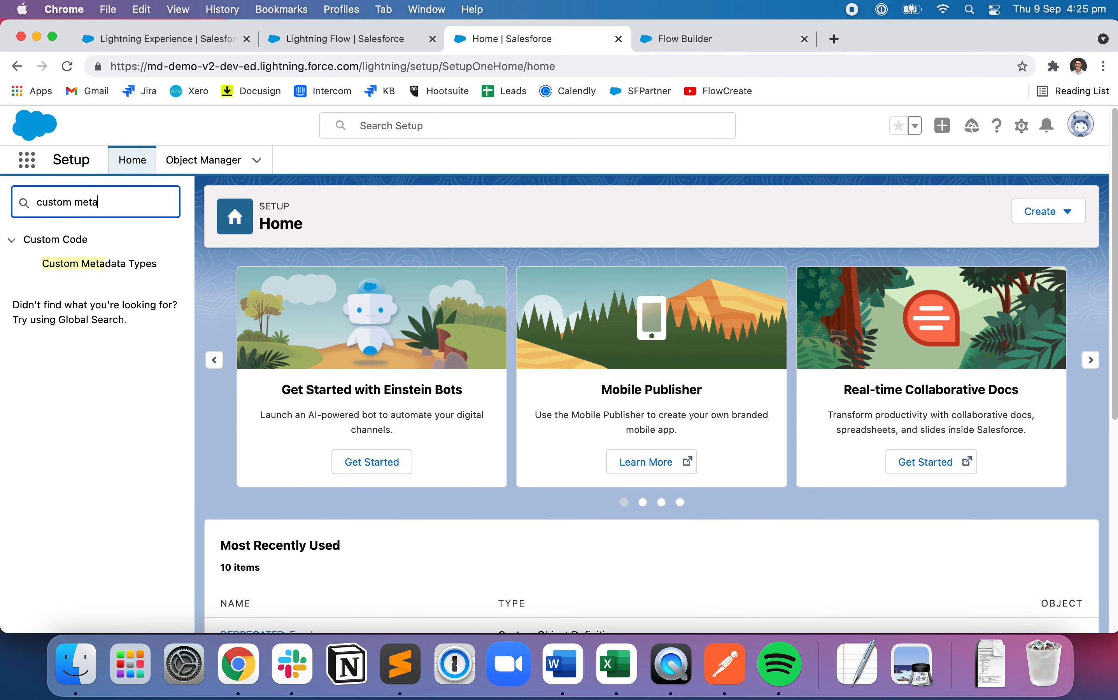
pyautogui.click(121, 270)
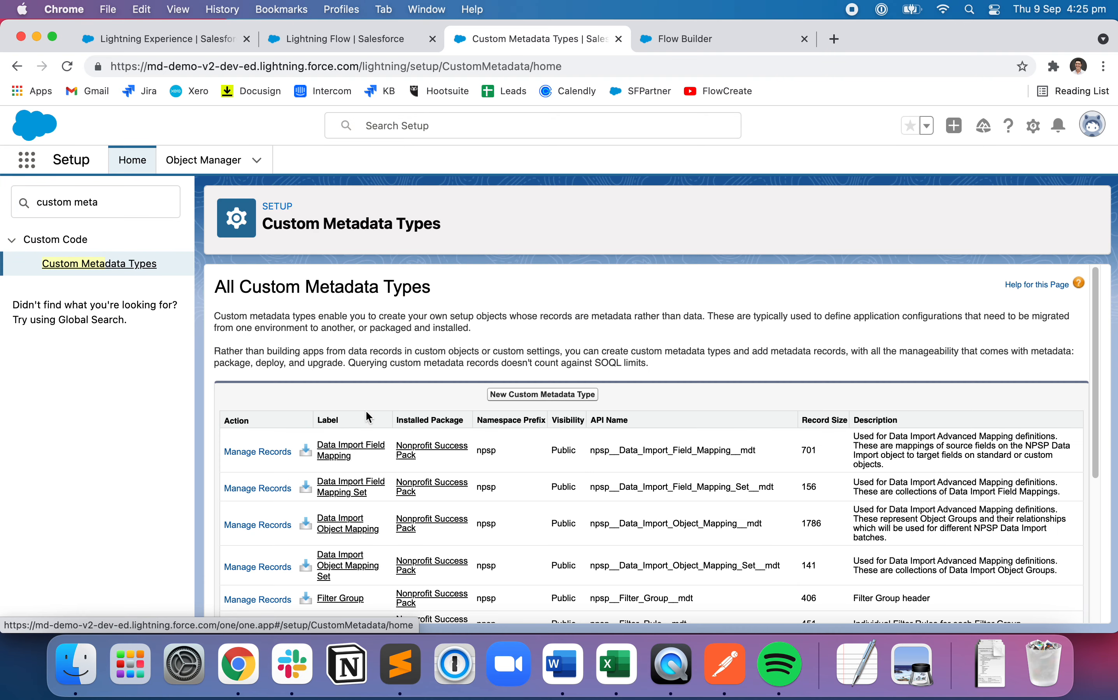
pyautogui.scroll(-5, 277, 408)
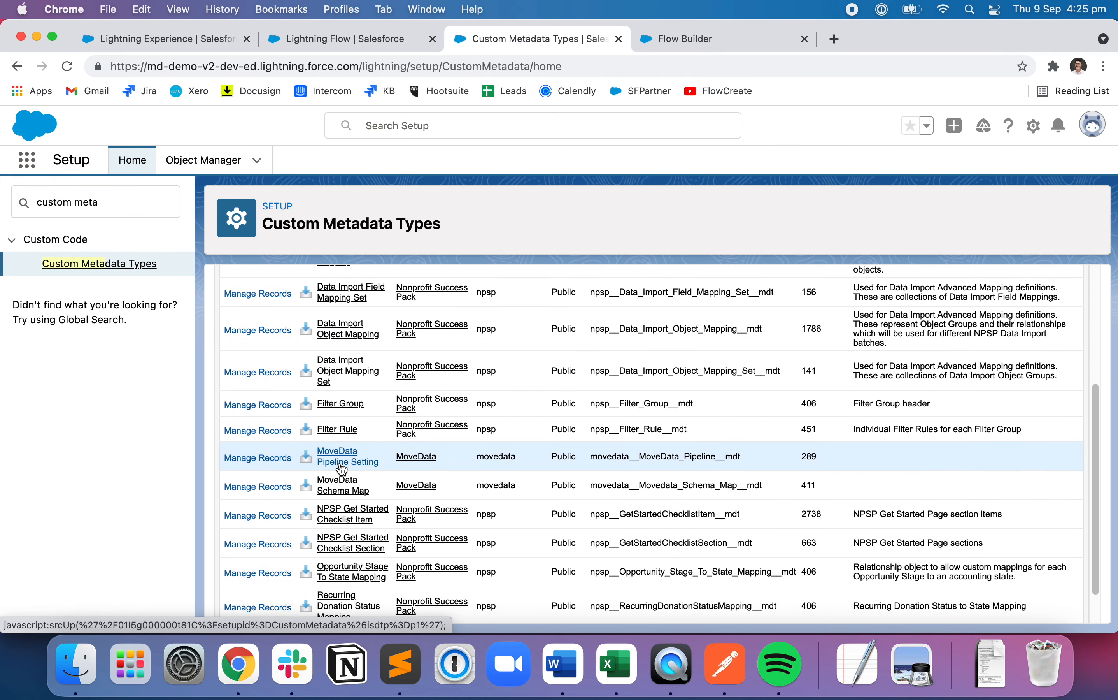
pyautogui.click(277, 459)
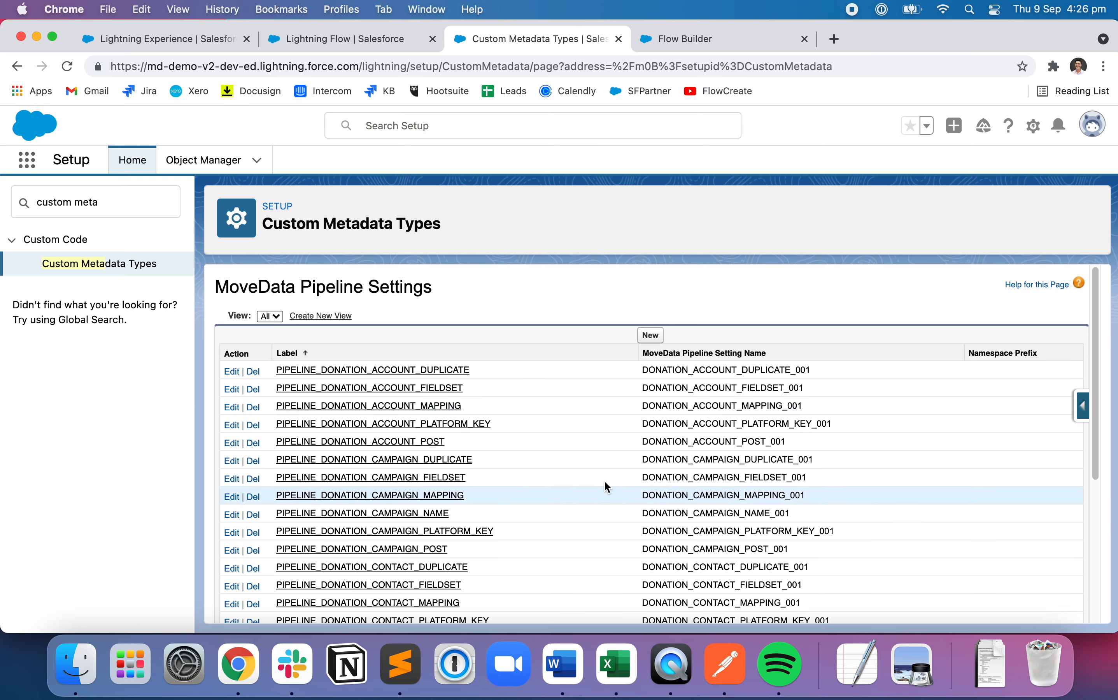
# Open the PIPELINE_DONATION_CONTACT_FIELDSET and PIPELINE_DONATION_CONTACT_MAPPING records in separate new browser tabs.
pyautogui.scroll(-3, 552, 440)
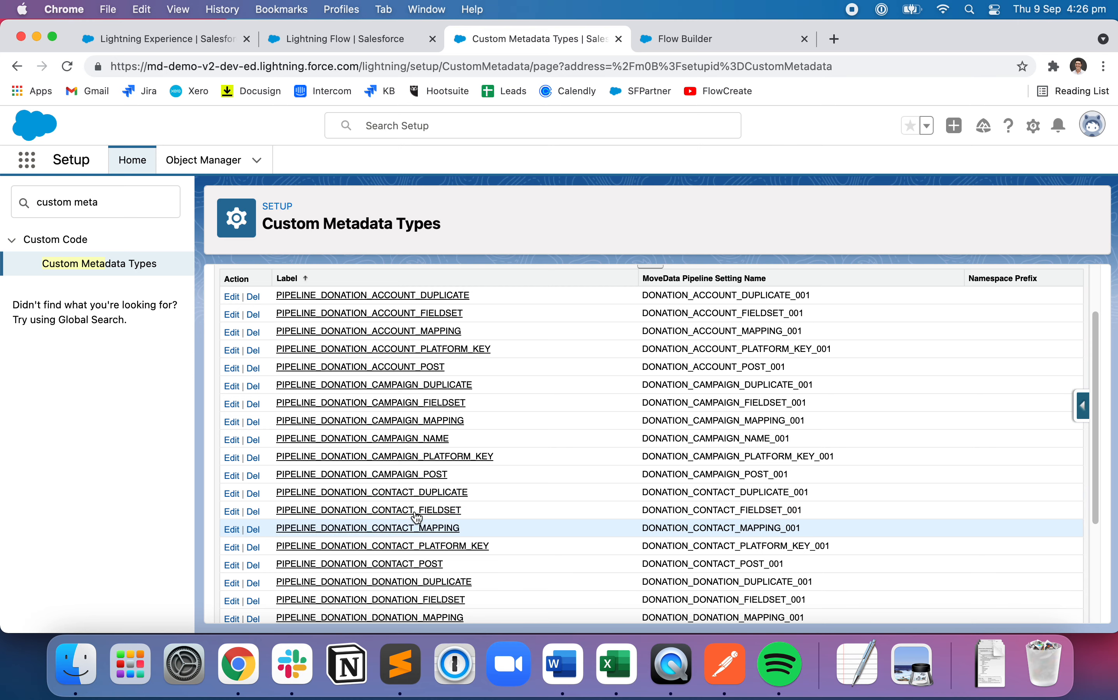
pyautogui.rightClick(432, 513)
pyautogui.click(523, 376)
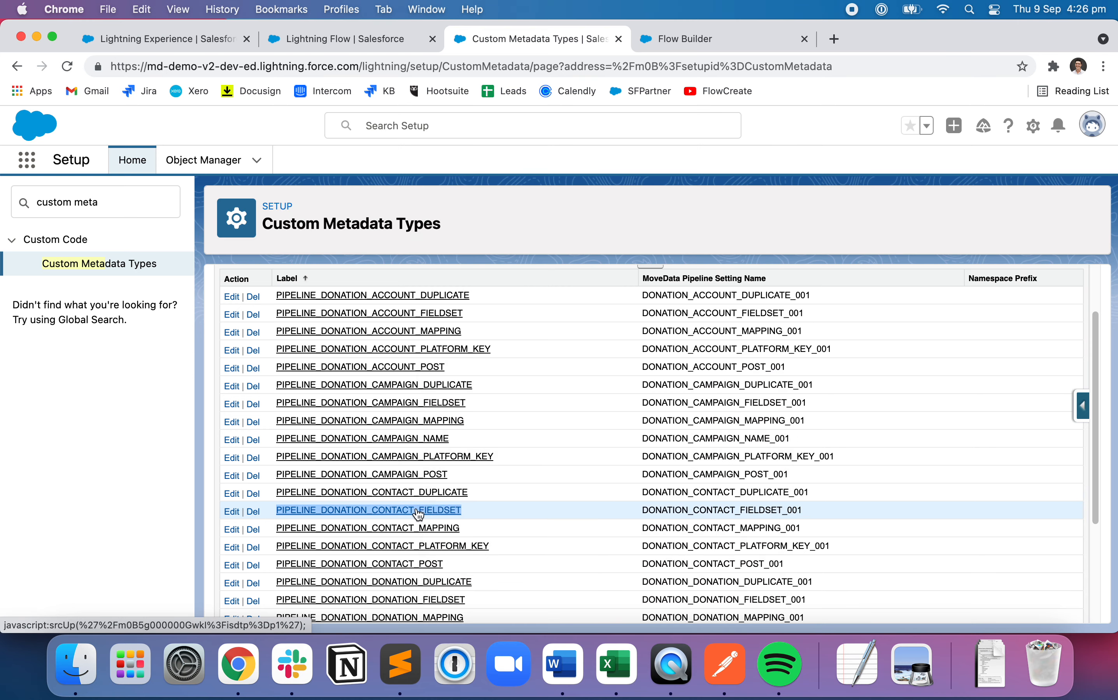
pyautogui.rightClick(423, 530)
pyautogui.click(531, 377)
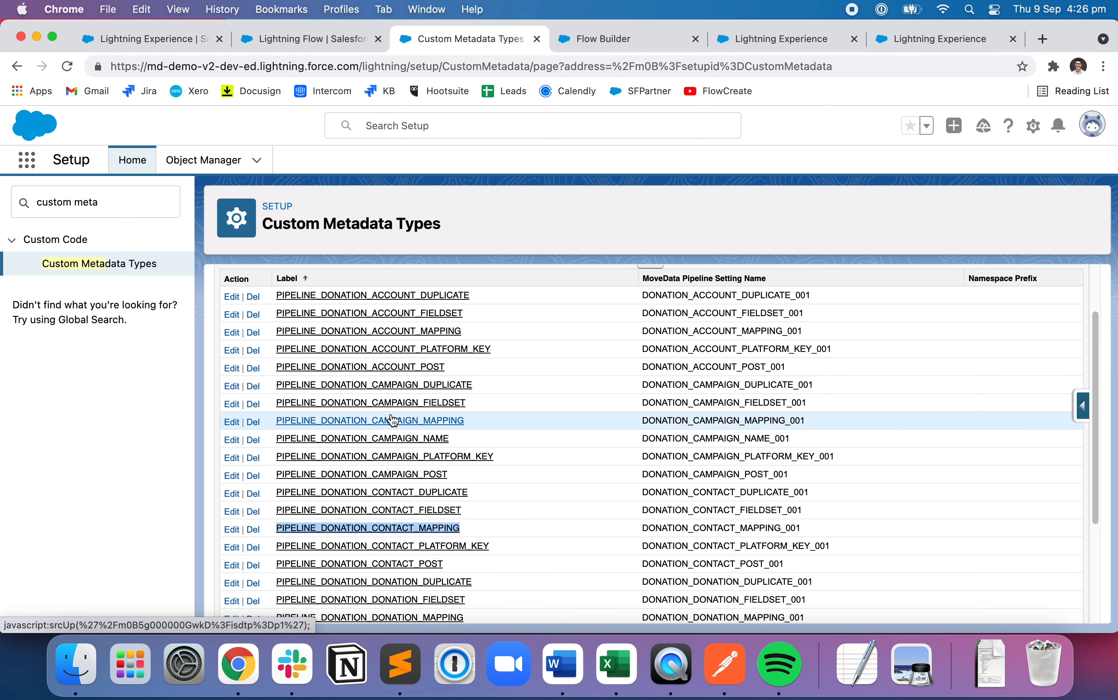
pyautogui.scroll(-2, 412, 462)
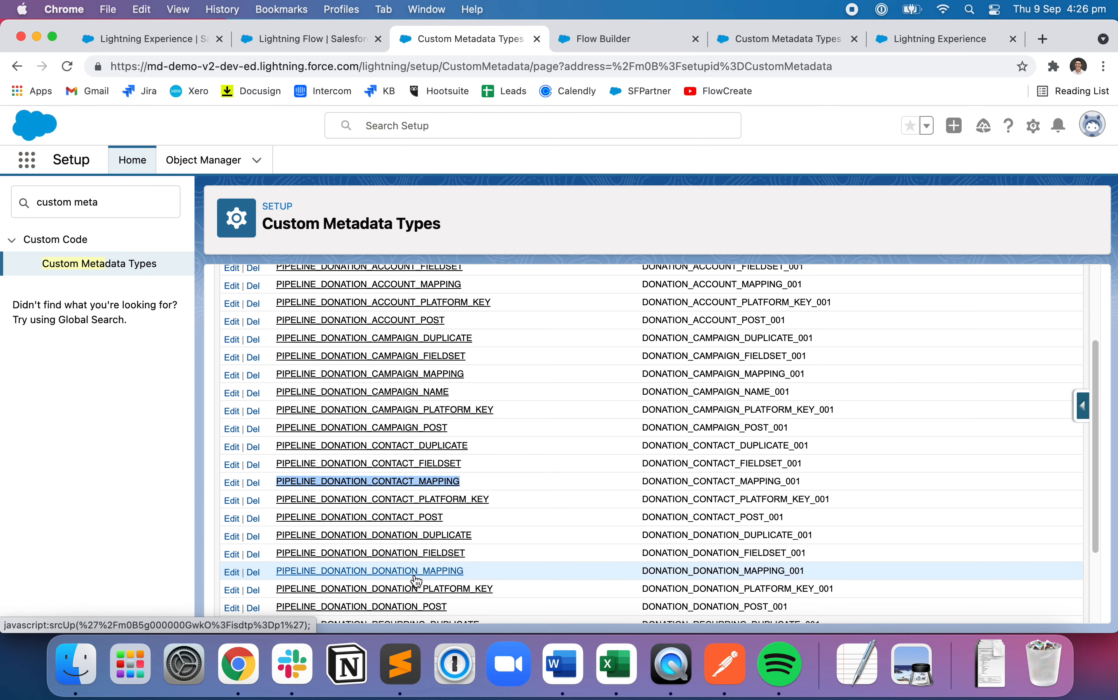
# Start a clone of the PIPELINE_DONATION_CONTACT_FIELDSET pipeline setting.
pyautogui.click(766, 43)
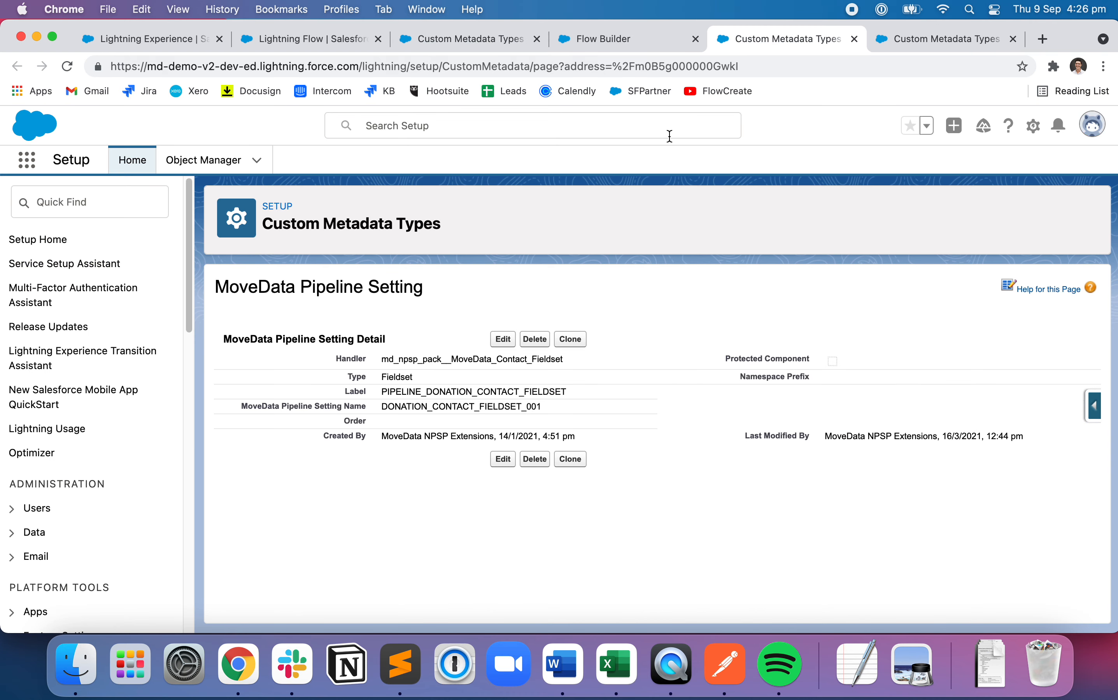
pyautogui.doubleClick(553, 359)
pyautogui.click(608, 337)
pyautogui.click(570, 343)
# Replace the cloned setting's handler with MoveData_Contact_Fieldset_Ext, copied from the second line of the Sublime Text file.
pyautogui.click(400, 664)
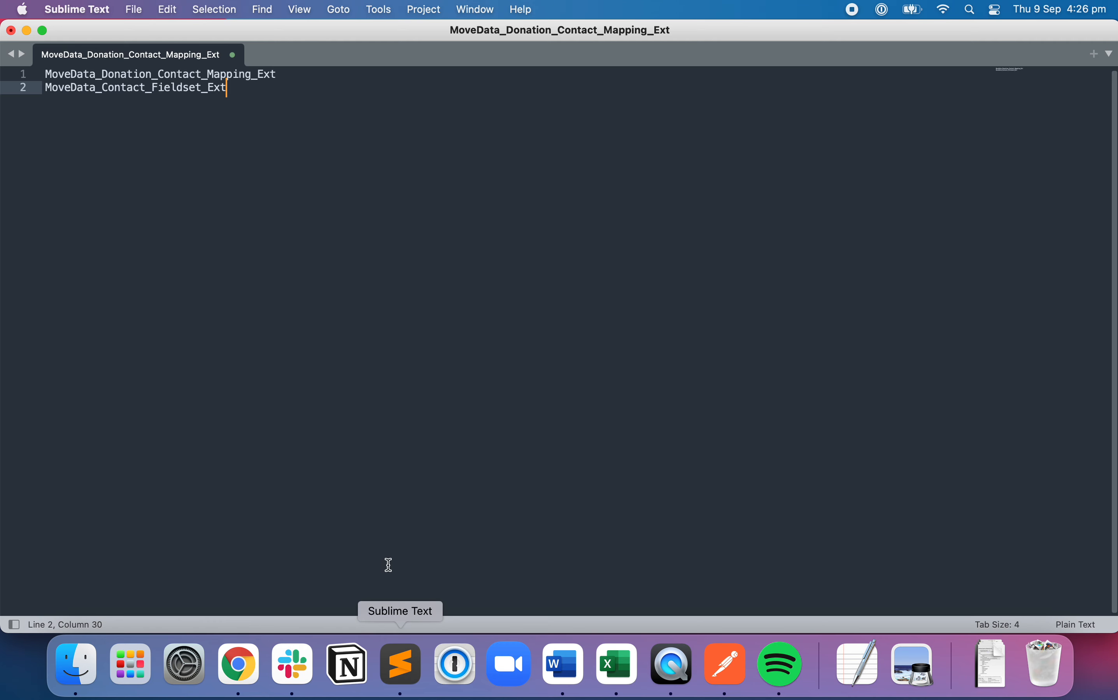
pyautogui.moveTo(231, 88); pyautogui.dragTo(36, 90)
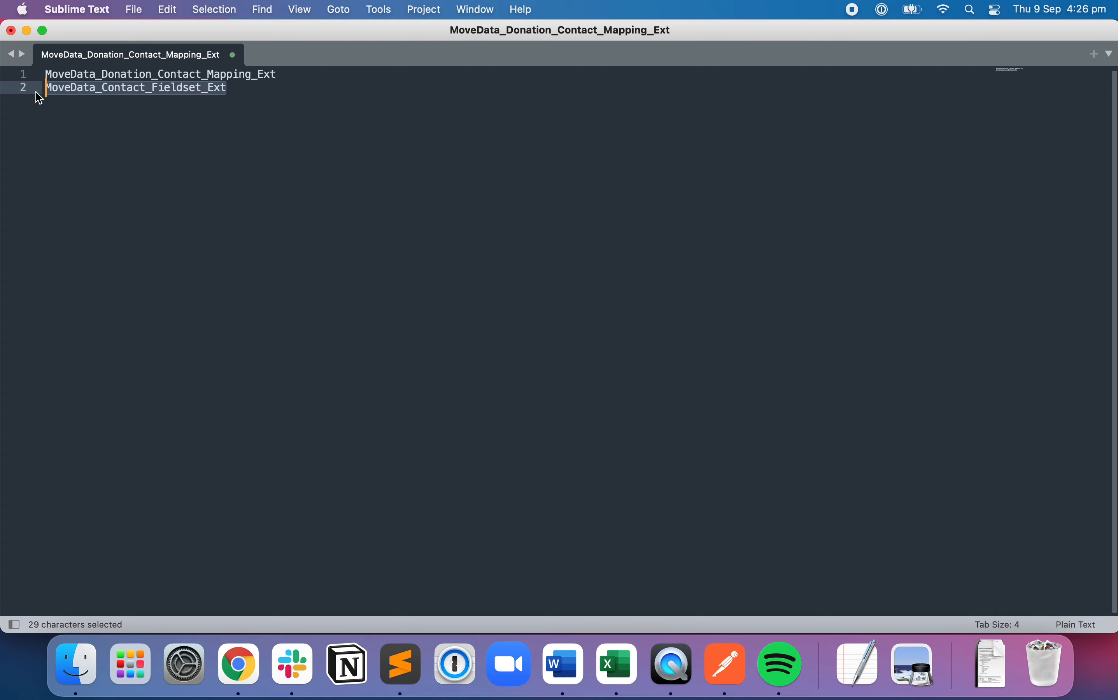
pyautogui.press('super+c')
pyautogui.press('super+Tab')
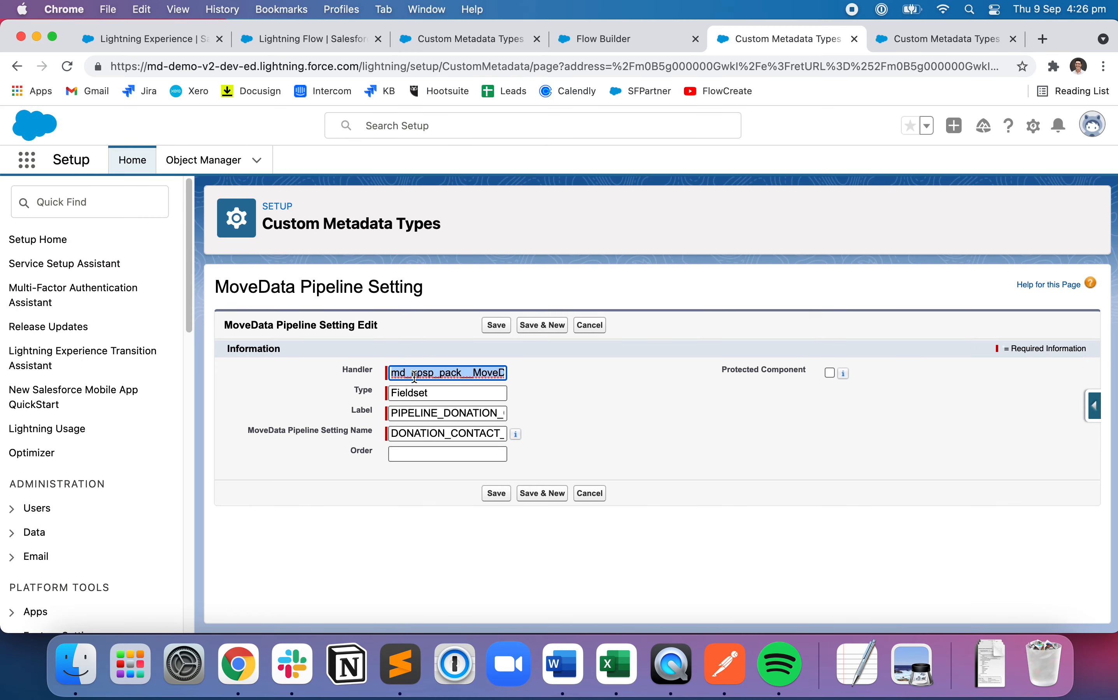
pyautogui.press('super+v')
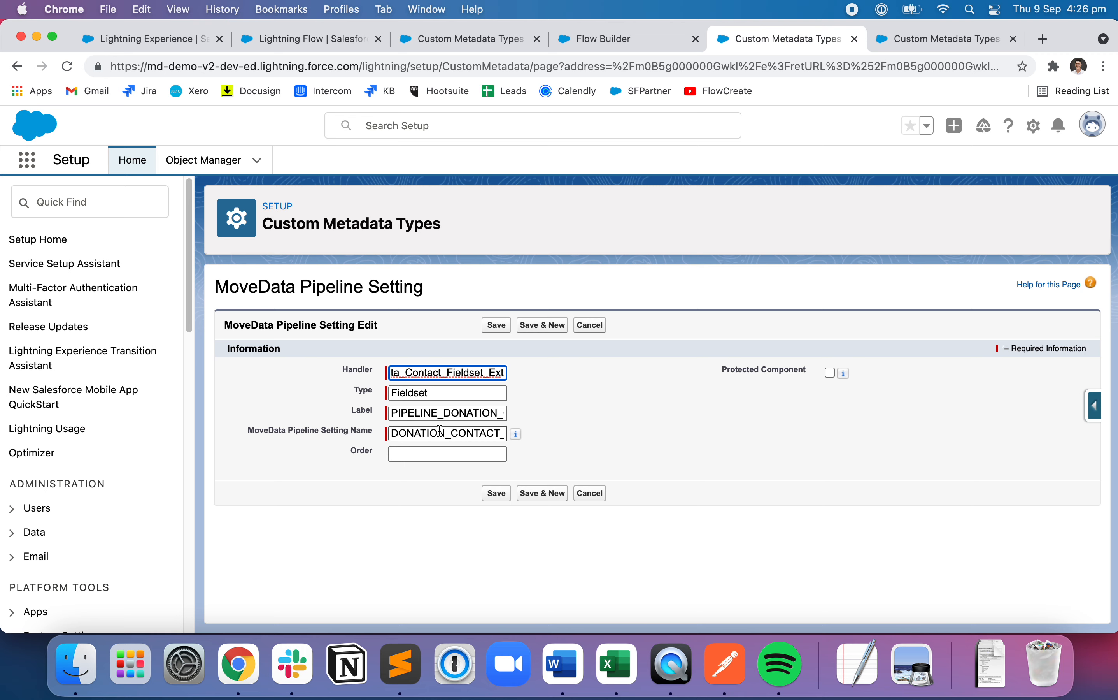
# Change the cloned record's MoveData Pipeline Setting Name to DONATION_CONTACT_FIELDSET_EXT and save the record.
pyautogui.moveTo(442, 432); pyautogui.dragTo(549, 441)
pyautogui.press('Right')
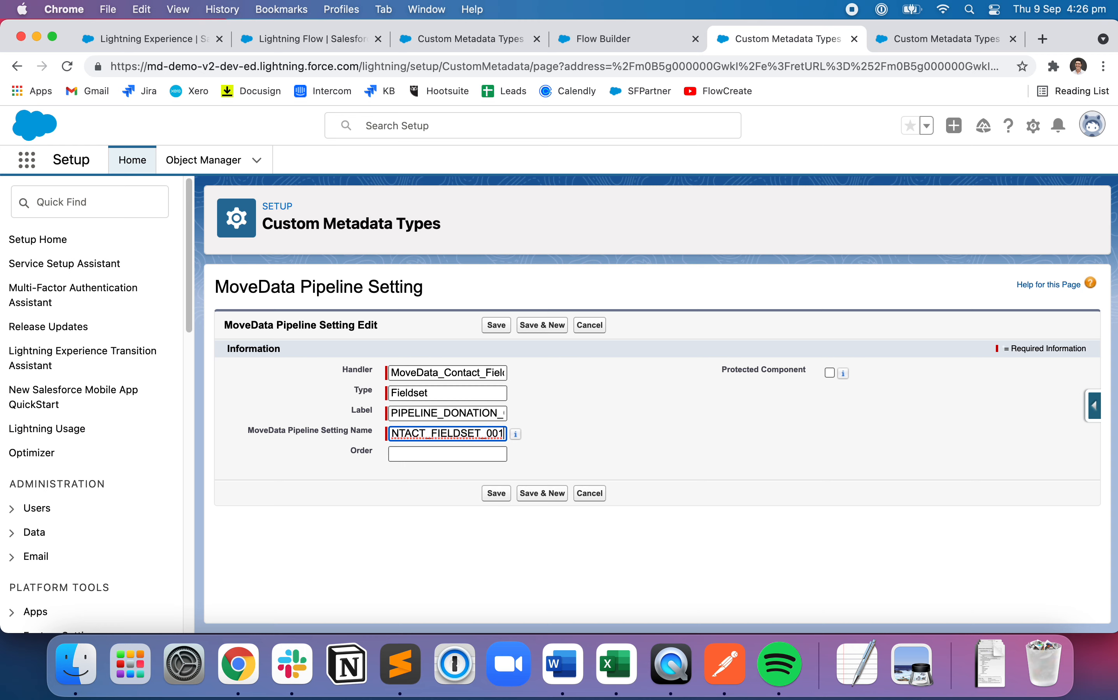
pyautogui.press('BackSpace')
pyautogui.press('BackSpace')
pyautogui.press('BackSpace')
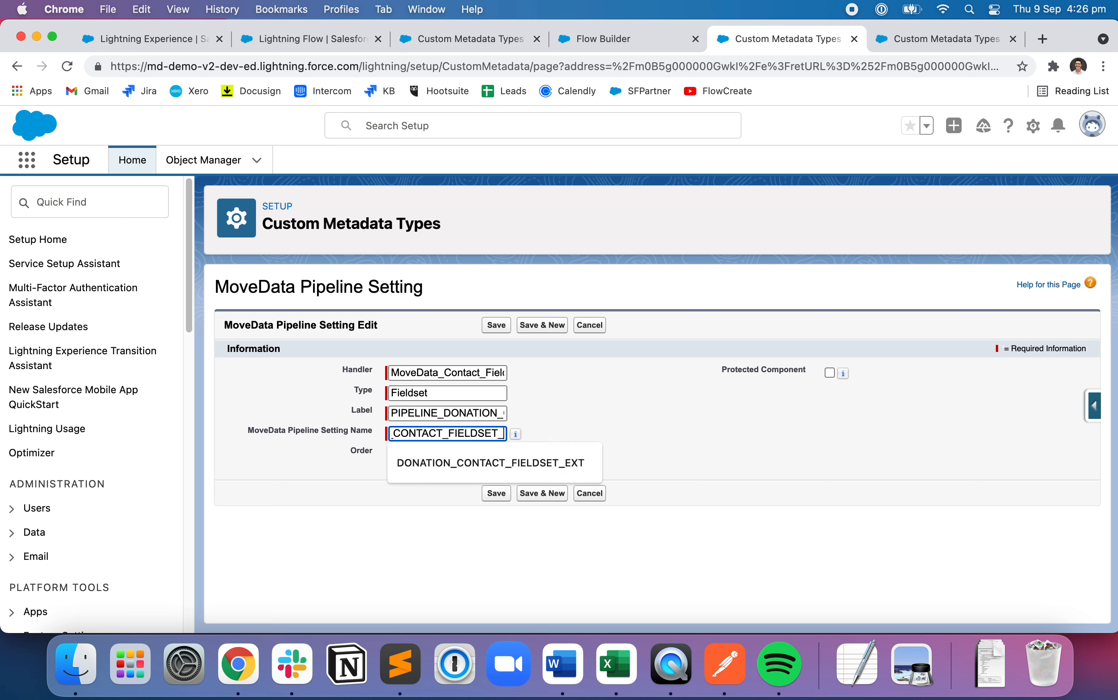
pyautogui.write('EXT')
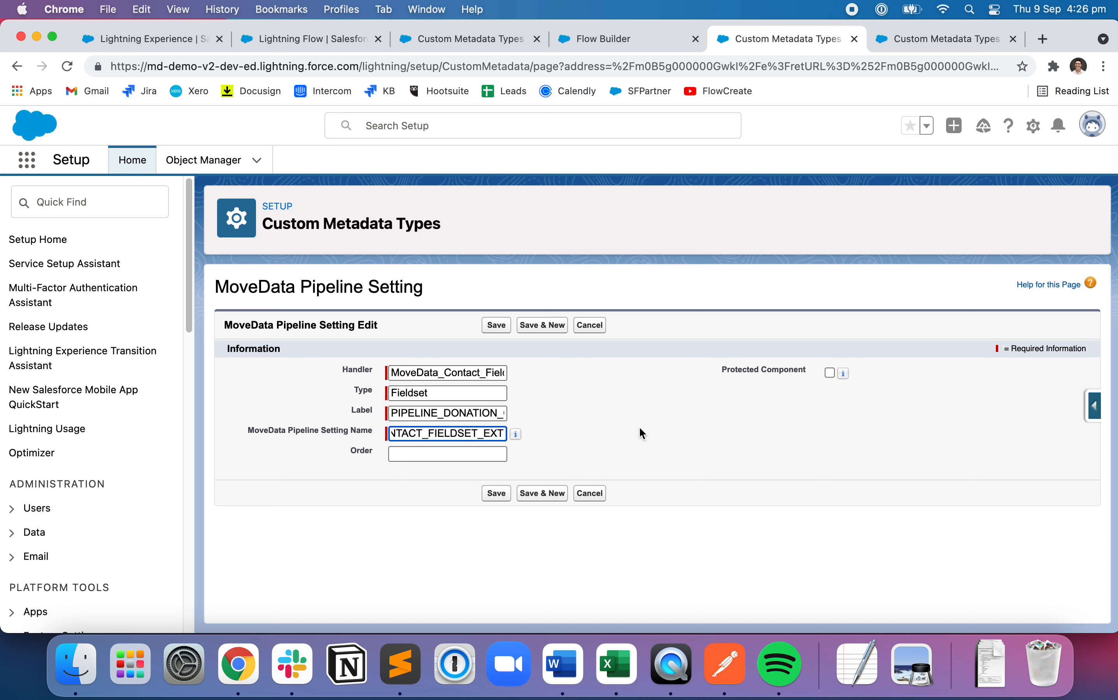
pyautogui.click(497, 492)
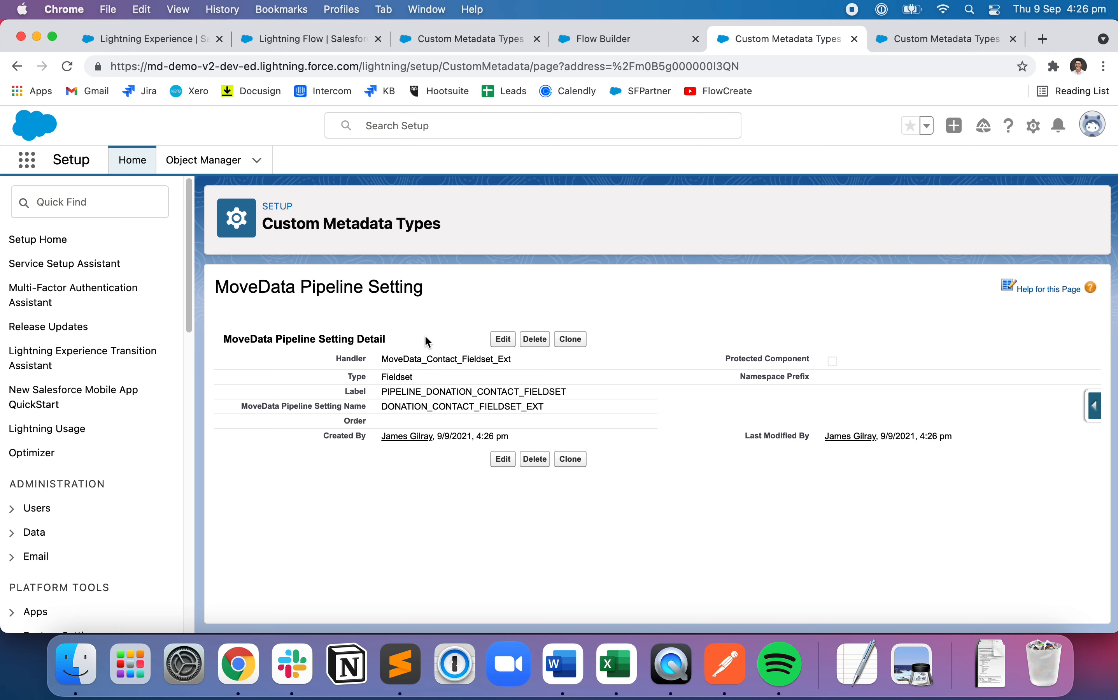
# Clone the PIPELINE_DONATION_CONTACT_MAPPING setting and replace its handler with MoveData_Donation_Contact_Mapping_Ext, copied from the first line of the Sublime Text file.
pyautogui.click(909, 40)
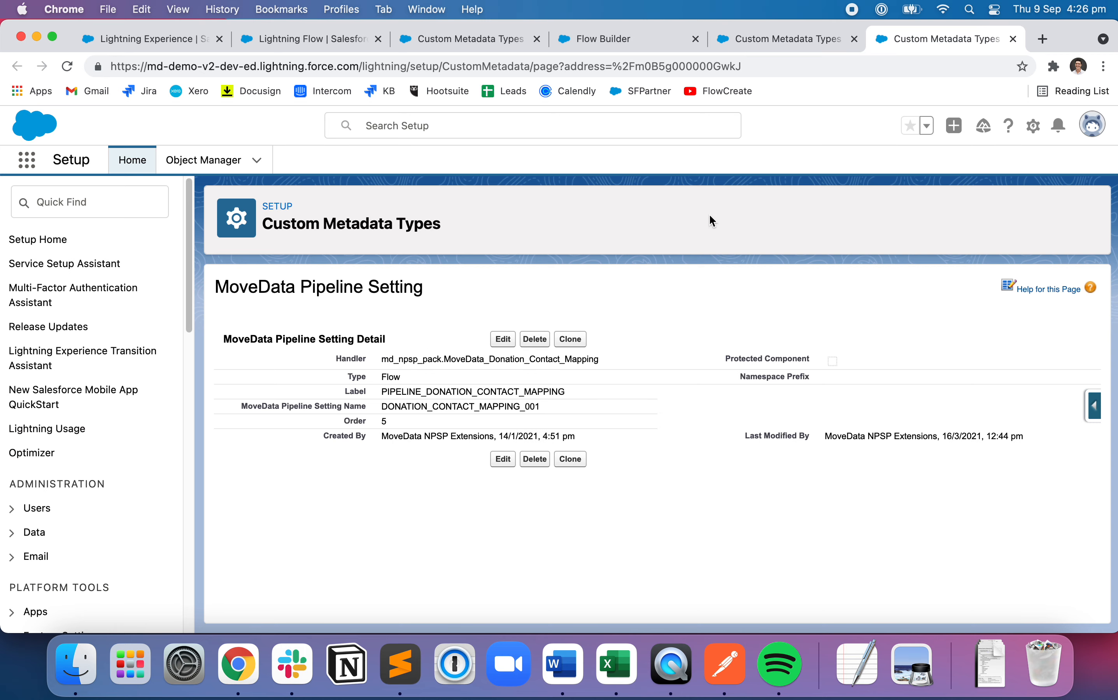
pyautogui.click(574, 340)
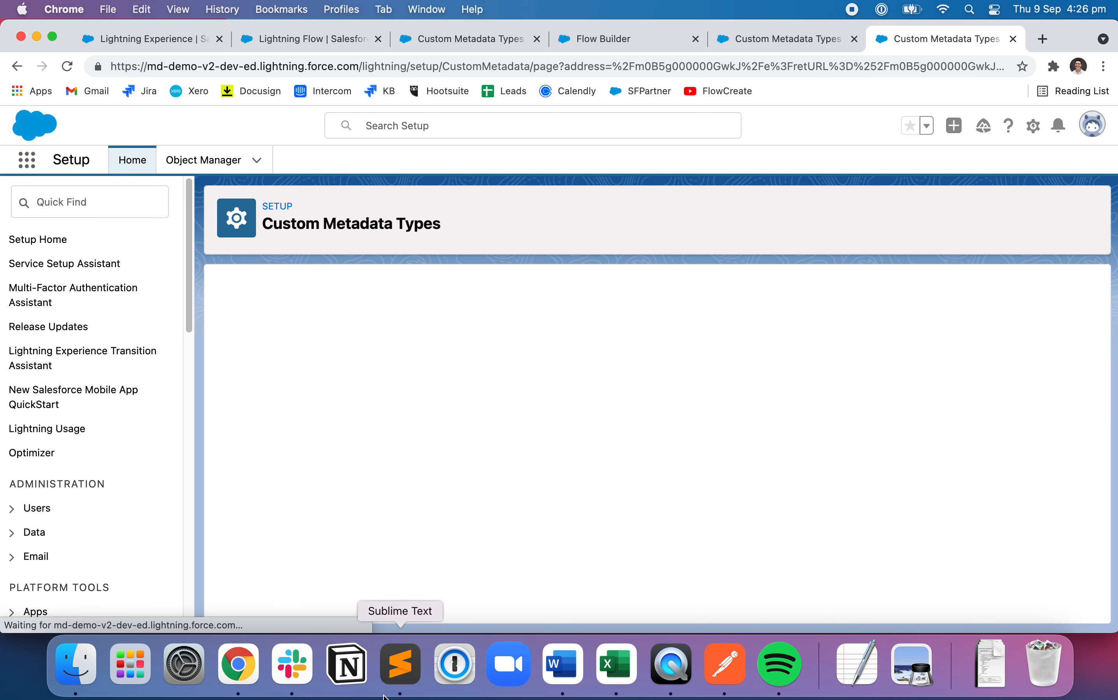
pyautogui.click(400, 665)
pyautogui.moveTo(291, 73); pyautogui.dragTo(46, 74)
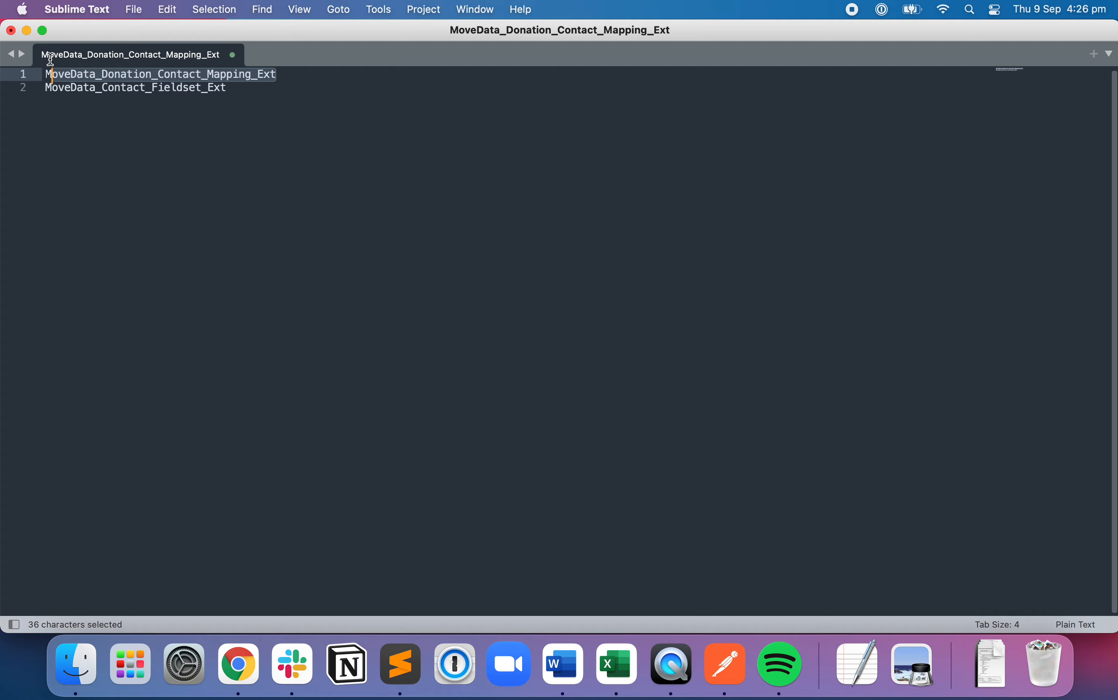
pyautogui.press('super+c')
pyautogui.press('super+Tab')
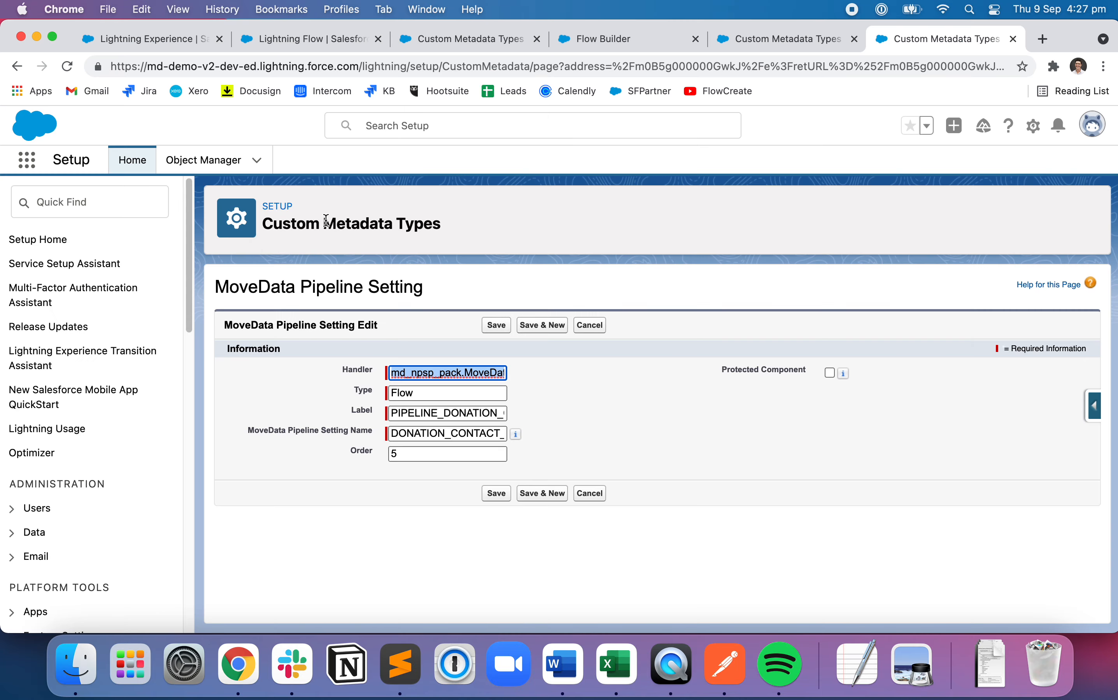
pyautogui.press('super+v')
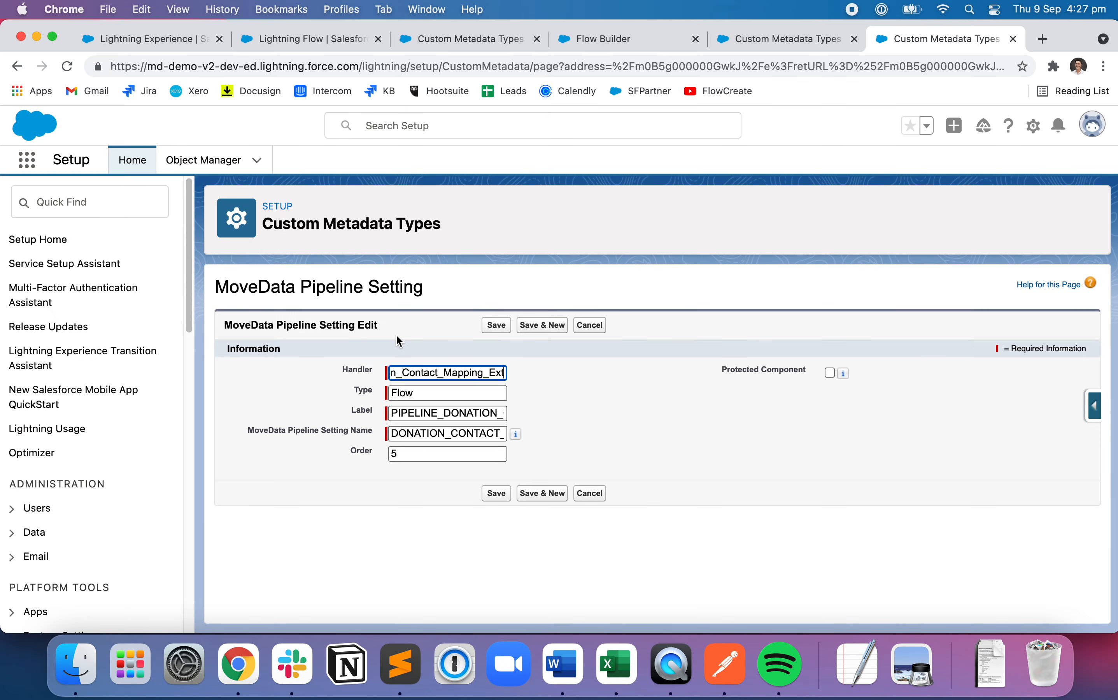
# Change the cloned record's MoveData Pipeline Setting Name to DONATION_CONTACT_MAPPING_EXT, set its order to 6 and save it.
pyautogui.click(477, 431)
pyautogui.press('super+Right')
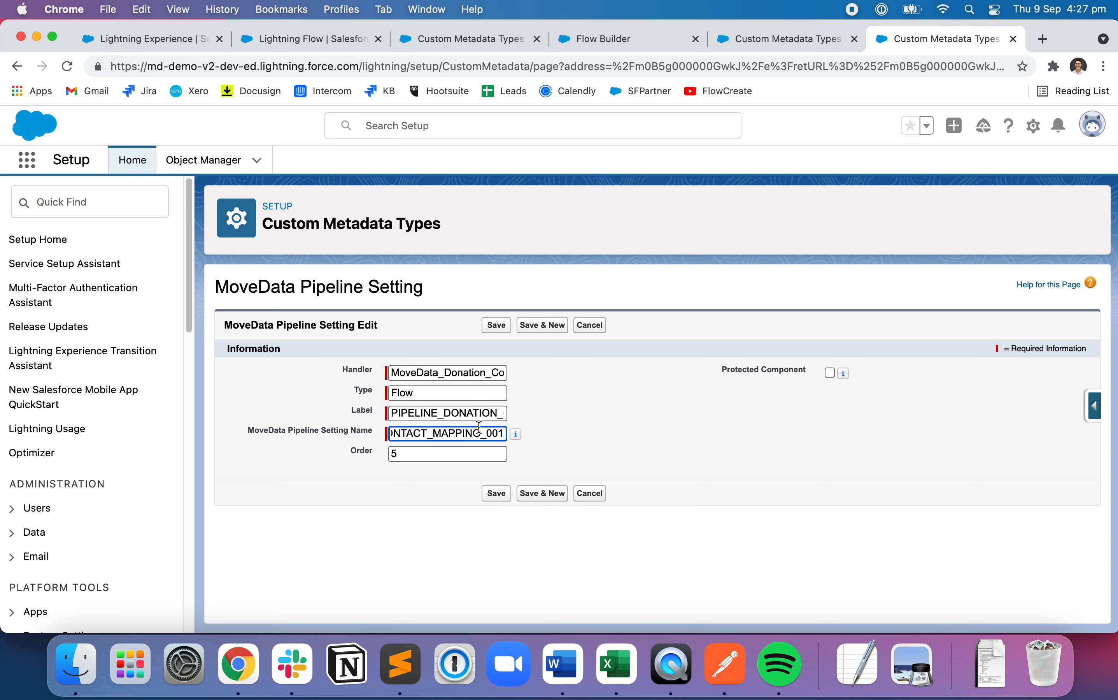
pyautogui.press('BackSpace')
pyautogui.press('BackSpace')
pyautogui.press('BackSpace')
pyautogui.write('EXT')
pyautogui.click(454, 454)
pyautogui.press('super+a')
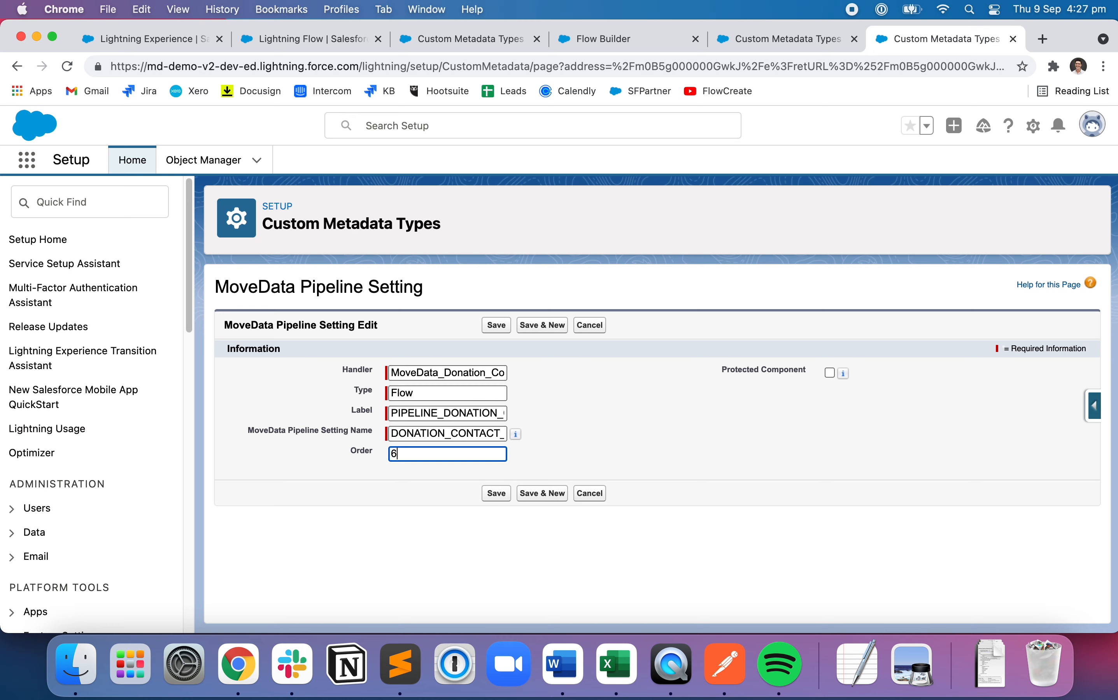
pyautogui.click(503, 494)
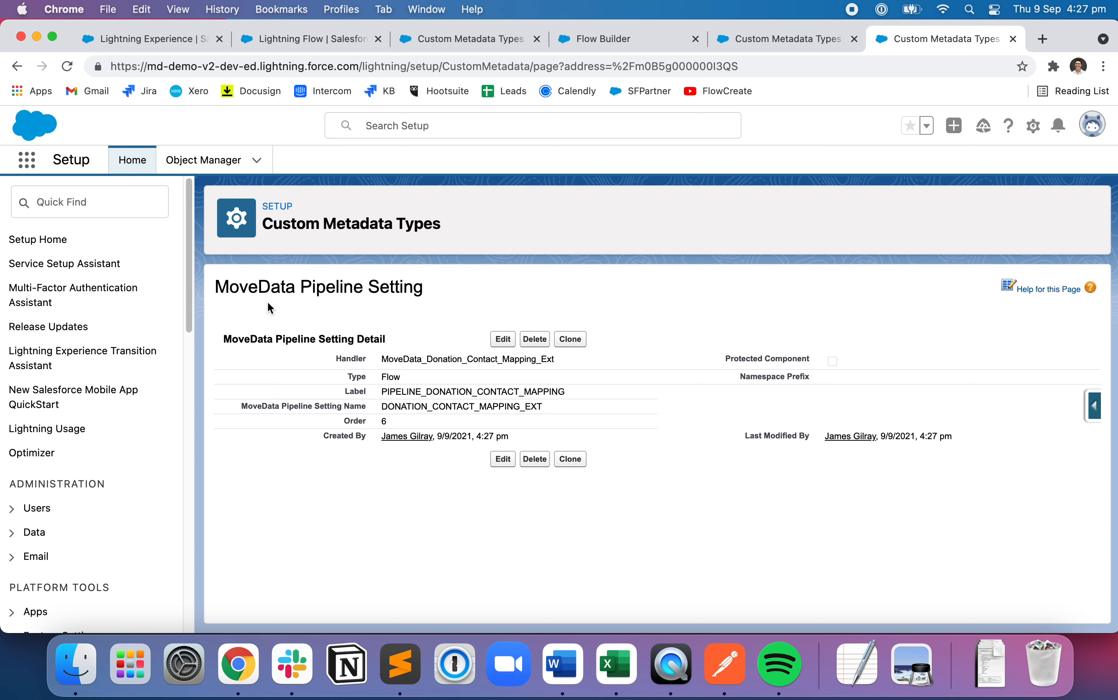
# Review the Set Lead Source as Web assignment in the extension flow and close it without changes.
pyautogui.click(632, 43)
pyautogui.click(689, 317)
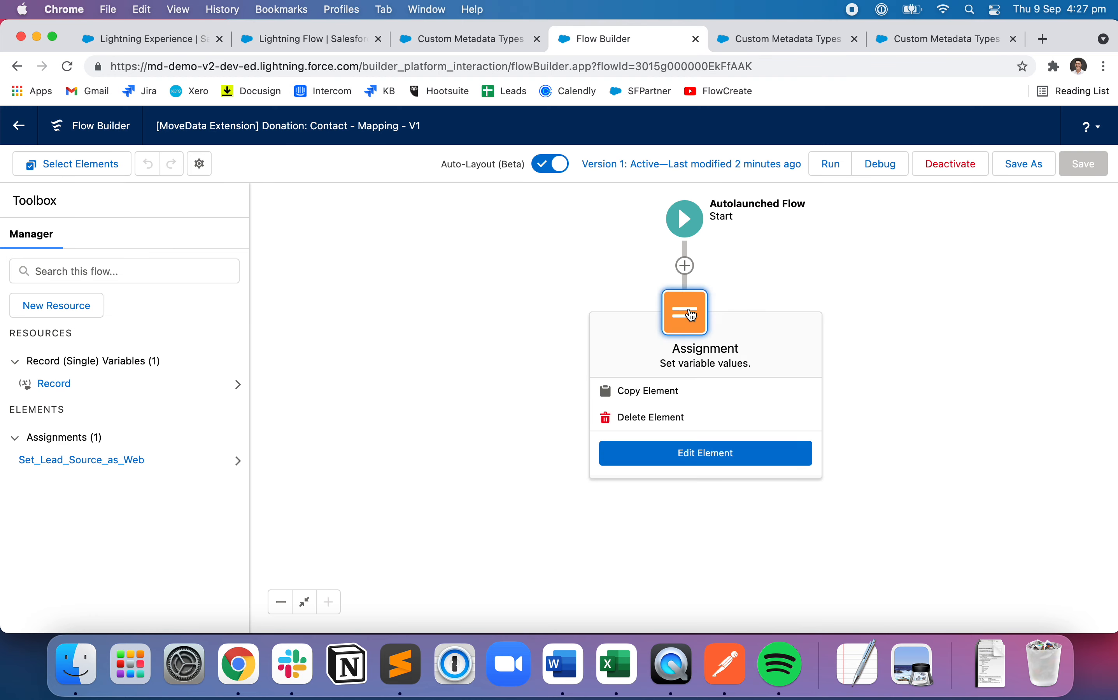
pyautogui.click(703, 453)
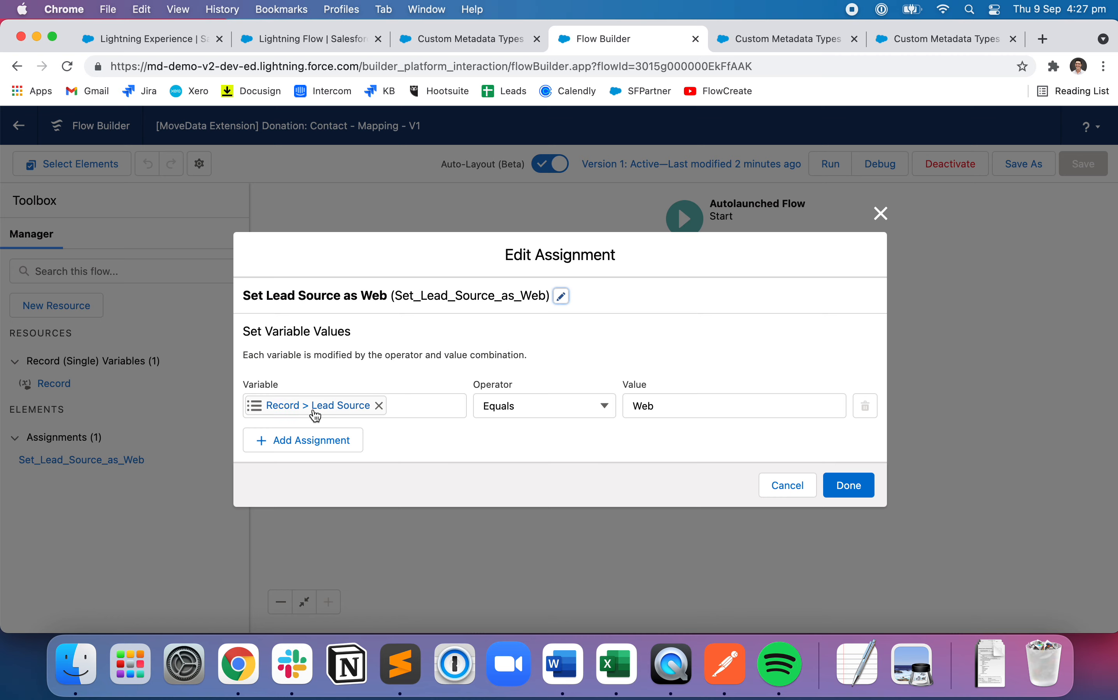
pyautogui.click(778, 489)
# Reprocess the Raisely donation notification by requeueing it without changes to the payload.
pyautogui.click(181, 42)
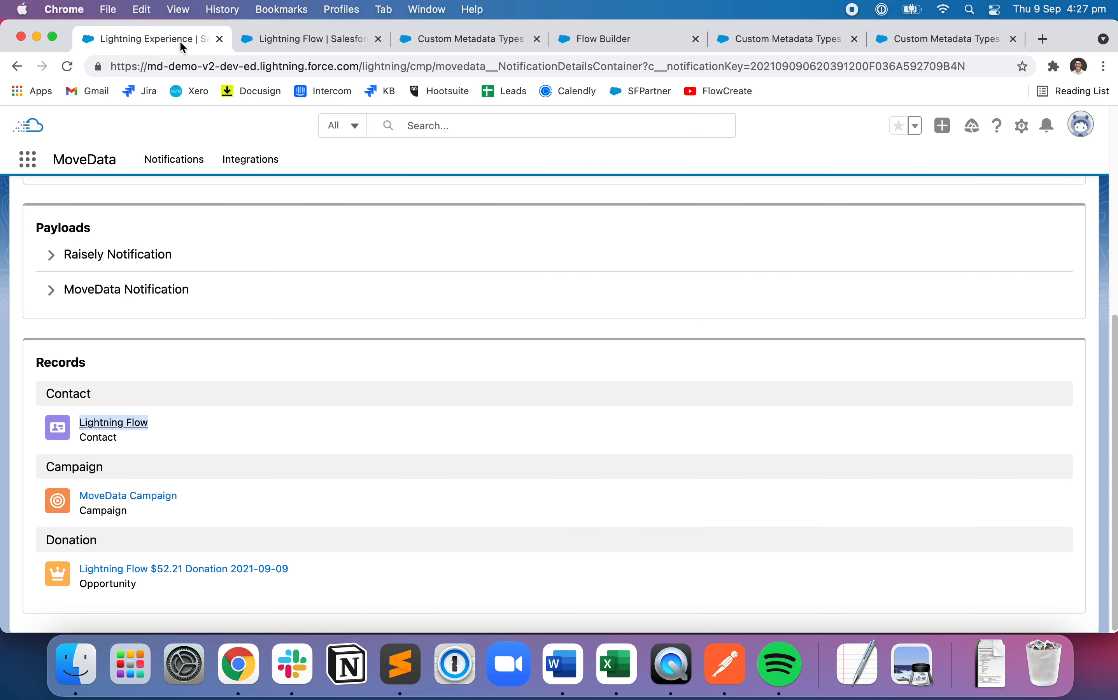
pyautogui.scroll(10, 400, 373)
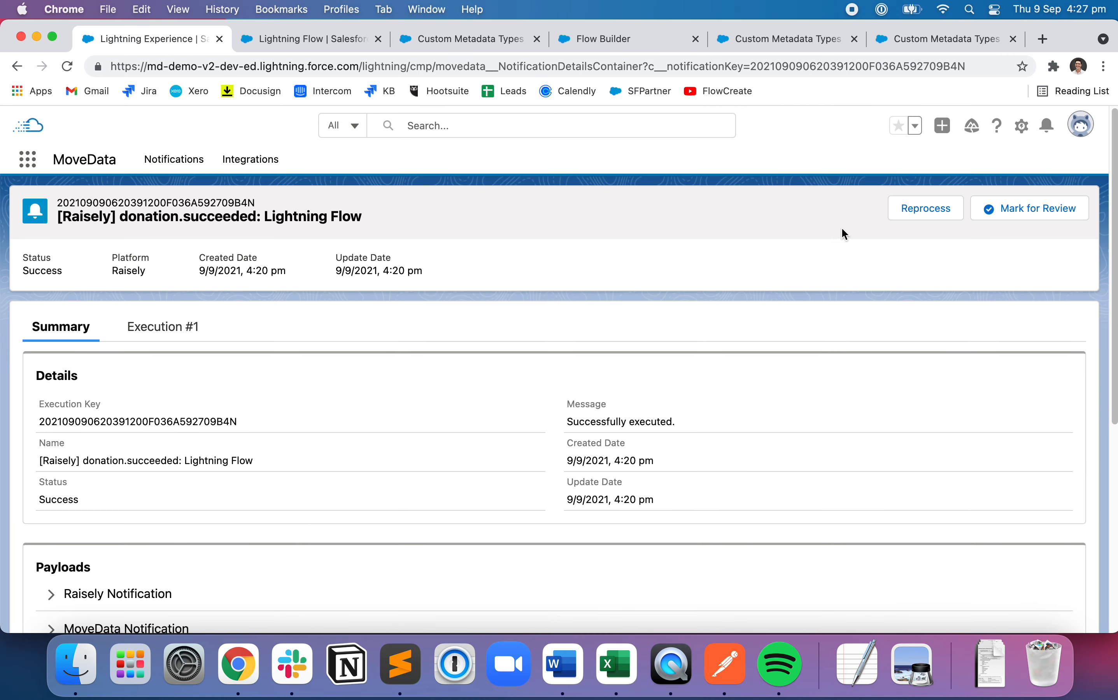
pyautogui.click(921, 216)
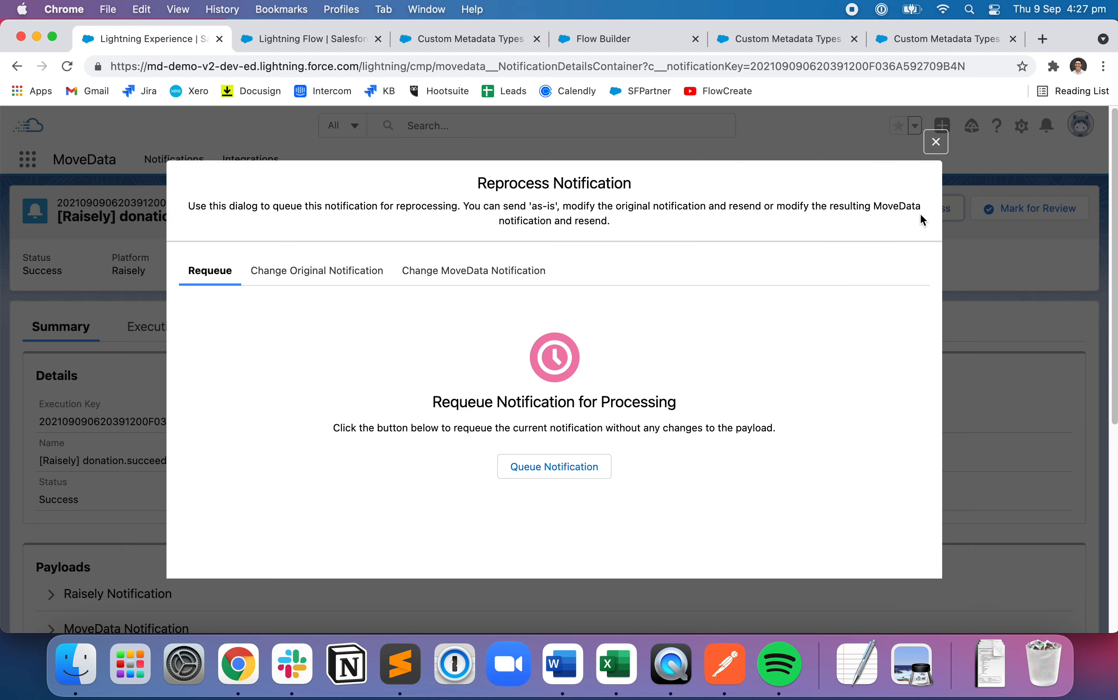
pyautogui.click(584, 466)
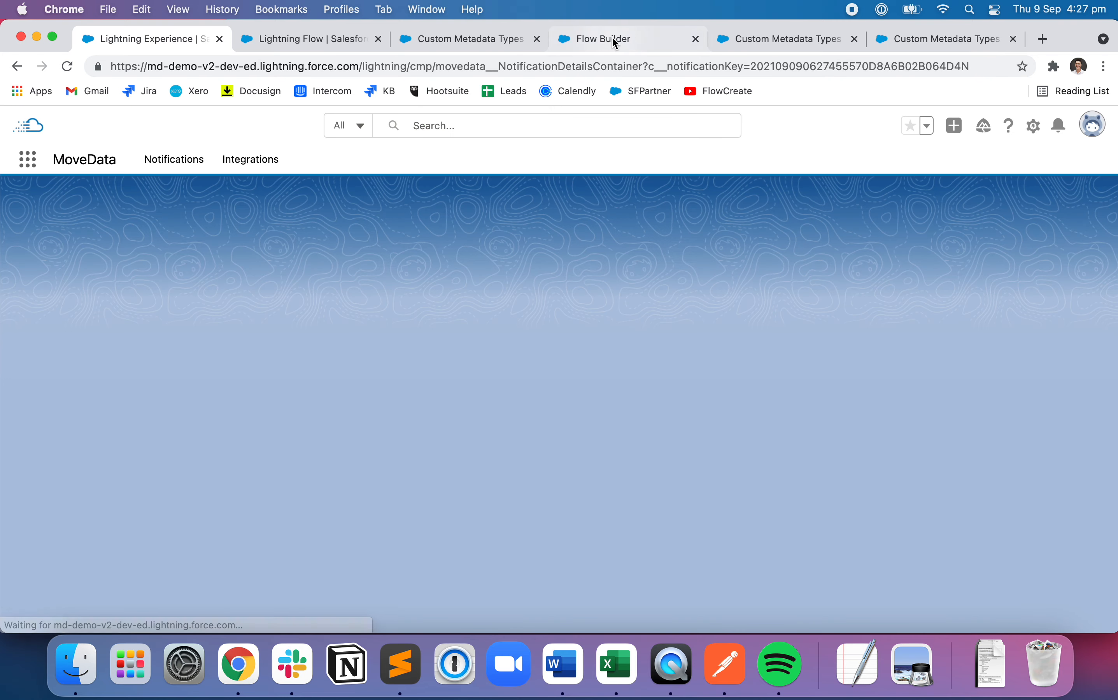
pyautogui.click(615, 44)
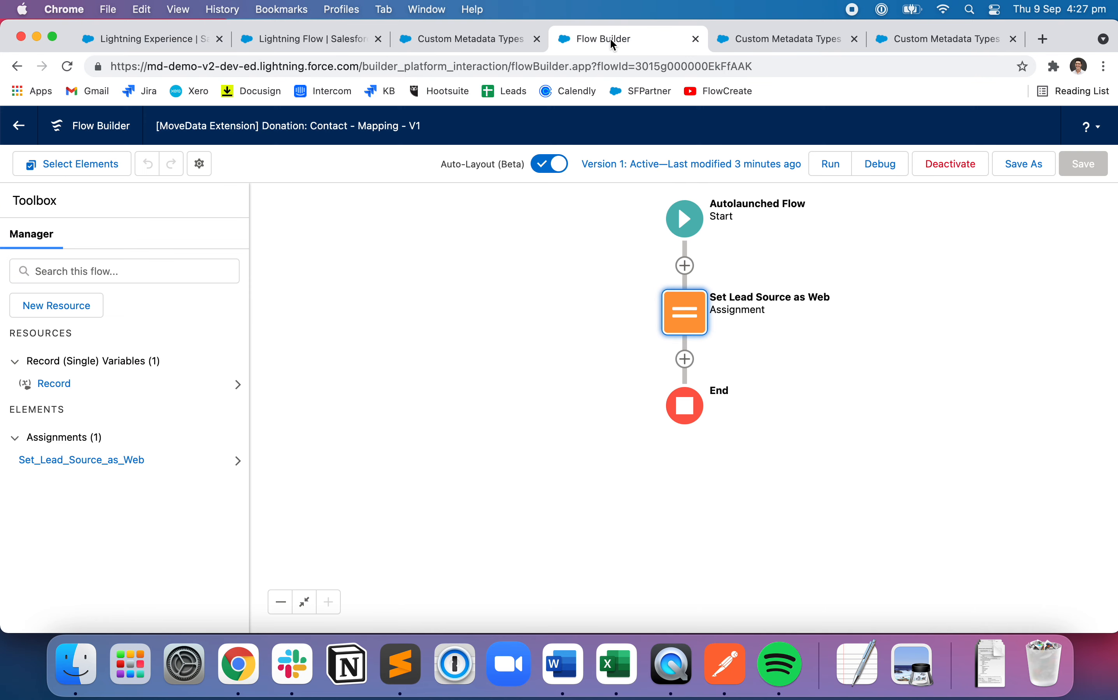
pyautogui.click(955, 368)
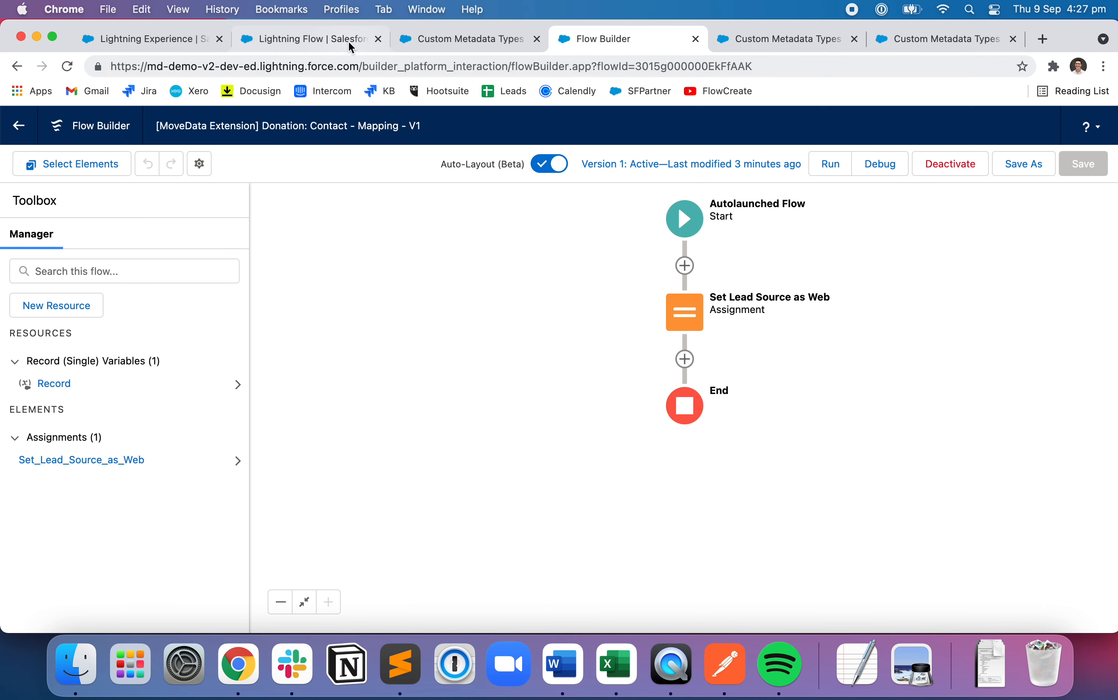
# Open the contact record listed under the reprocessed notification in a new browser tab.
pyautogui.click(169, 41)
pyautogui.scroll(-1, 259, 431)
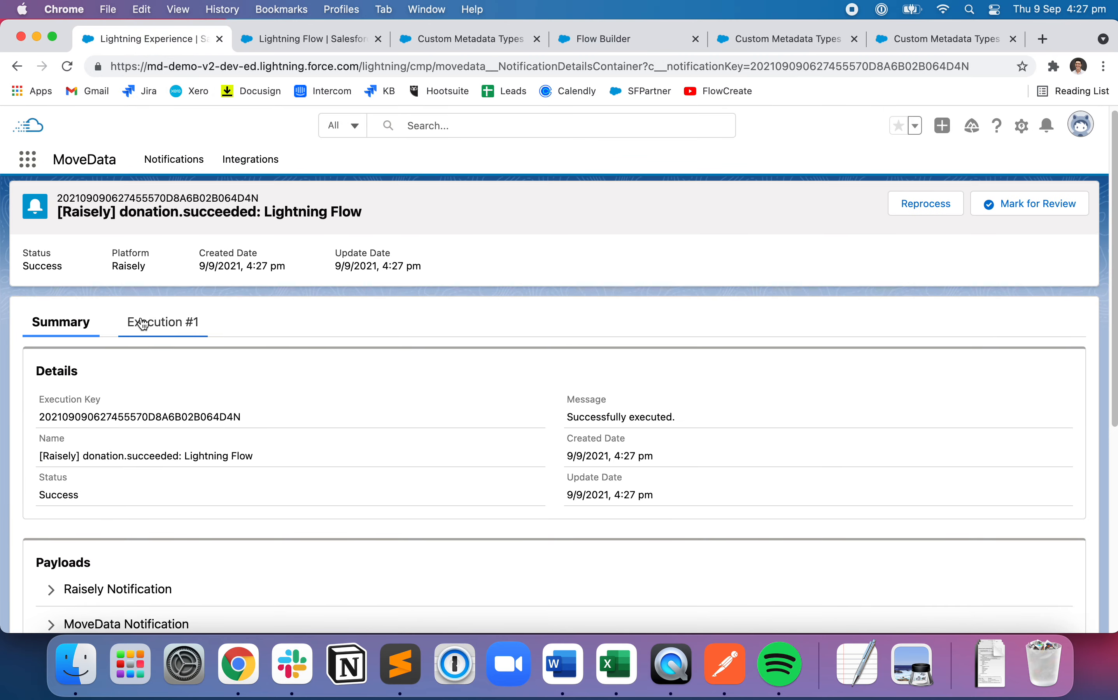
pyautogui.scroll(-10, 147, 391)
pyautogui.scroll(-3, 147, 391)
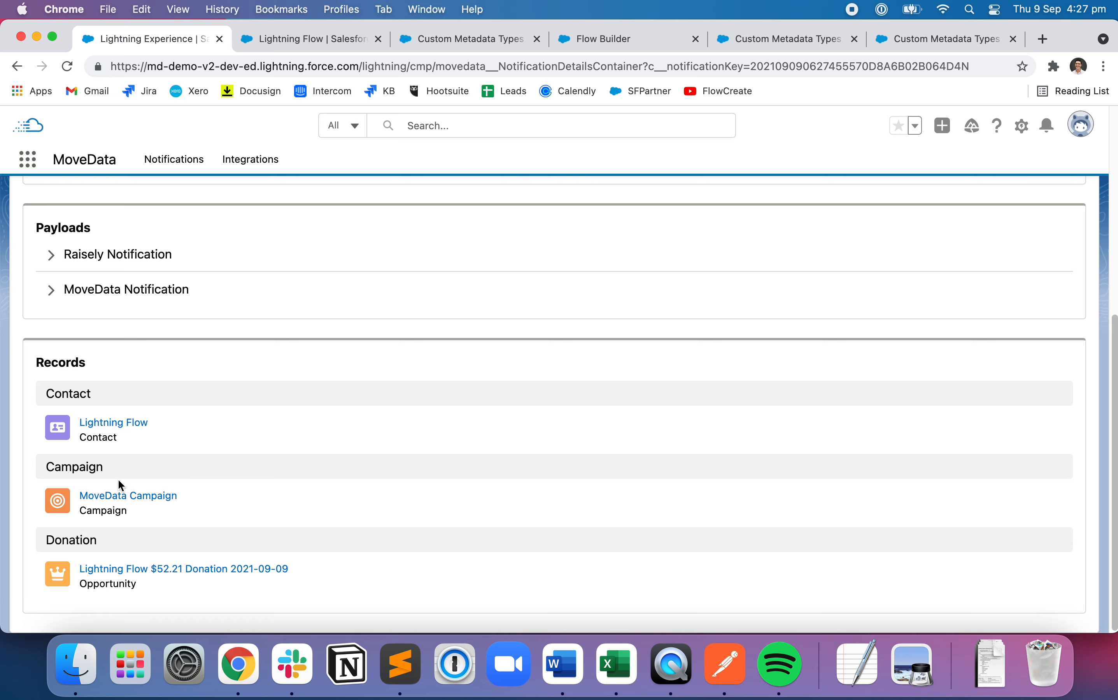
pyautogui.rightClick(104, 422)
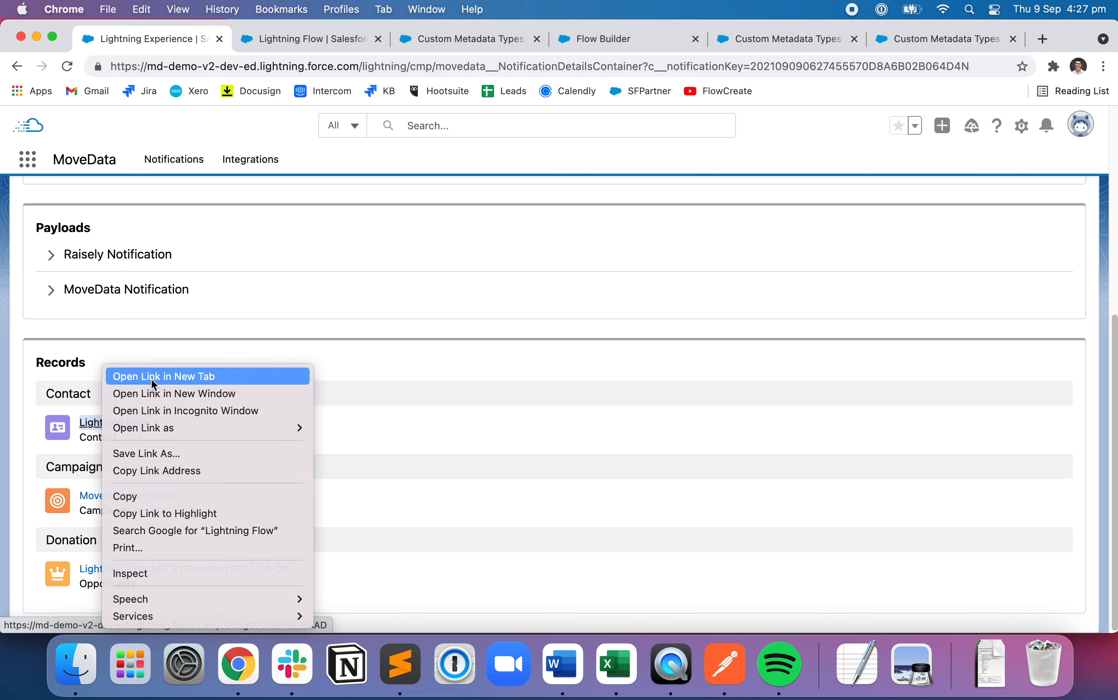
pyautogui.click(151, 379)
pyautogui.click(267, 42)
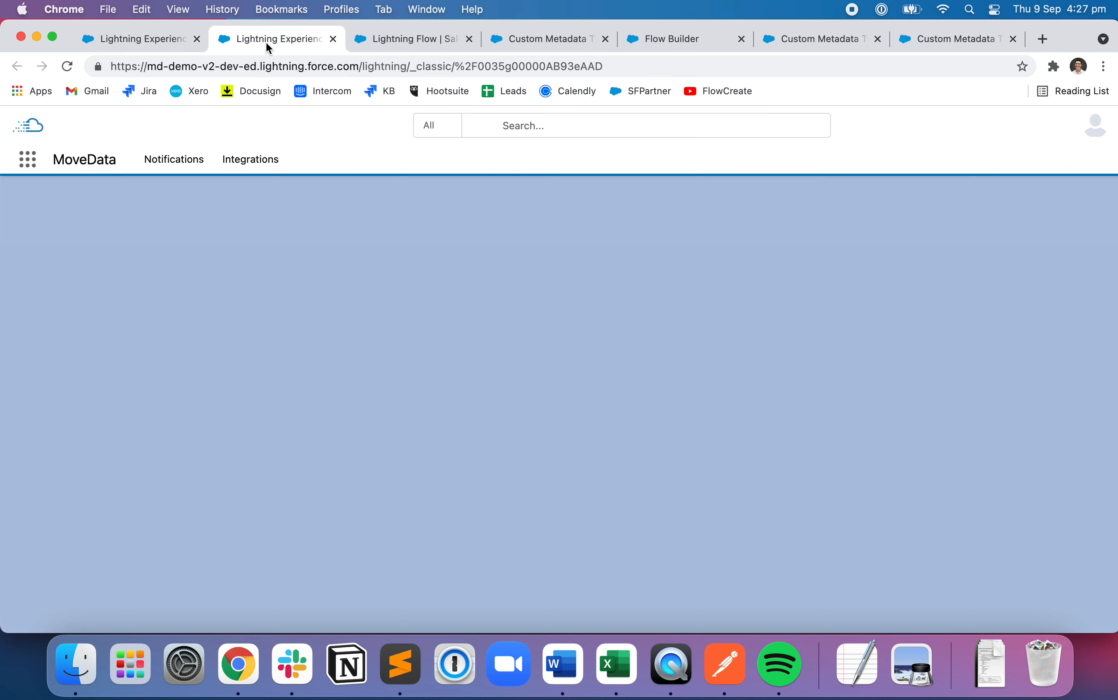
# Compare the Lead Source field in the previously loaded contact page with the details of the newly opened one.
pyautogui.click(370, 39)
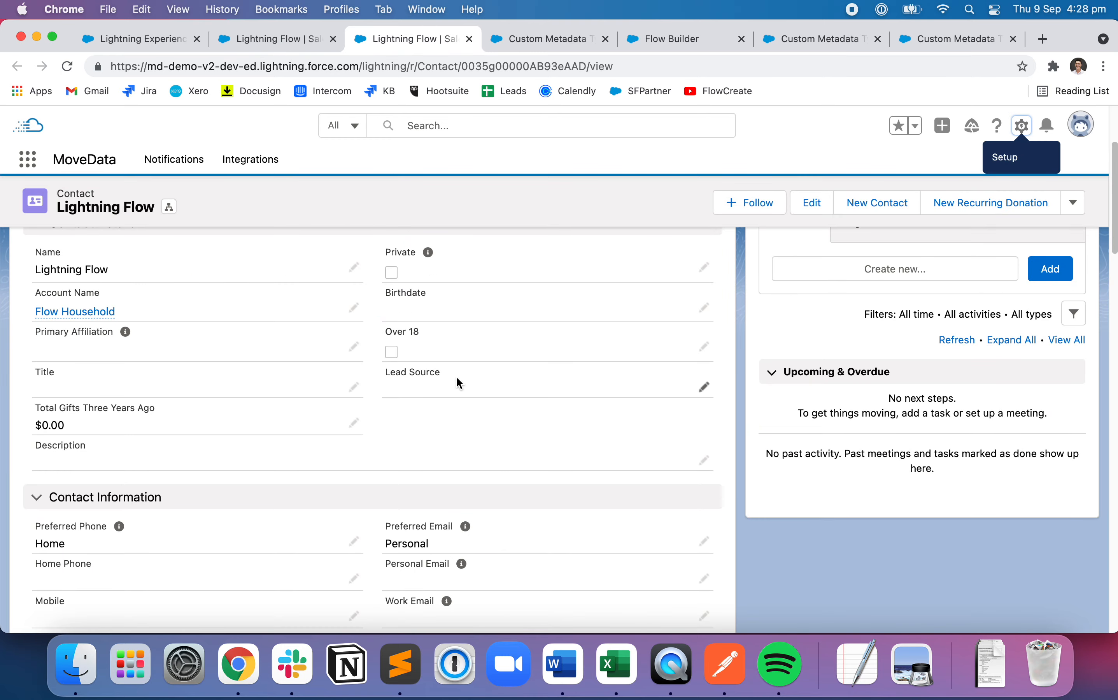
pyautogui.click(287, 39)
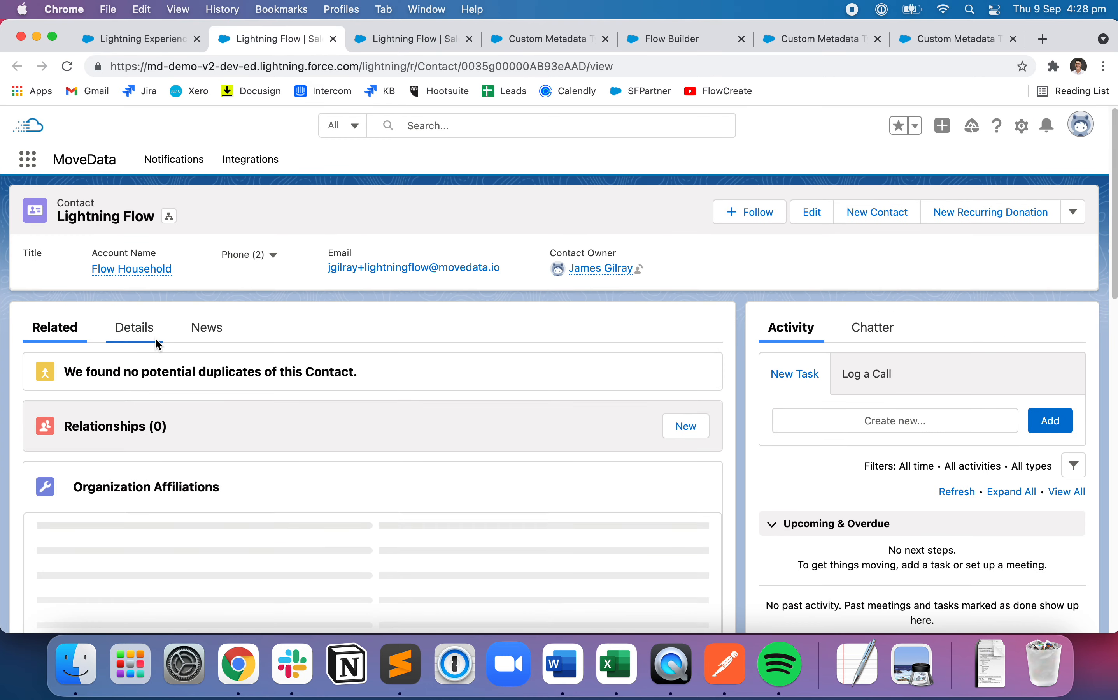
pyautogui.click(142, 331)
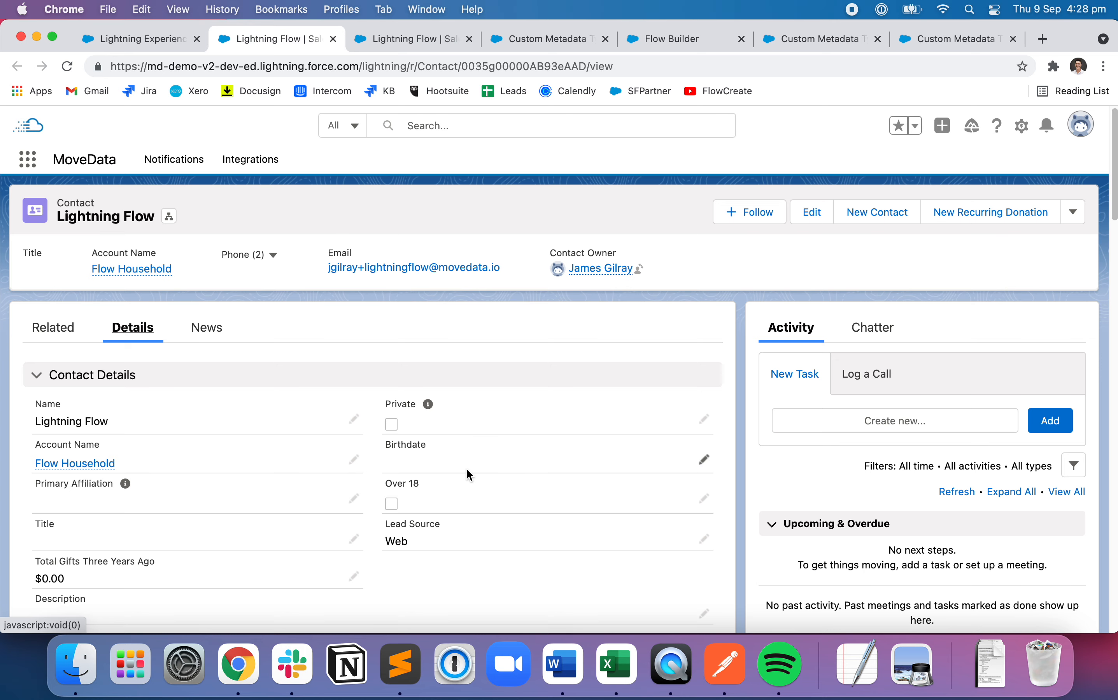
# Add a Decision element labelled Determine Lead Source before the Set Lead Source as Web assignment in the extension flow.
pyautogui.click(678, 42)
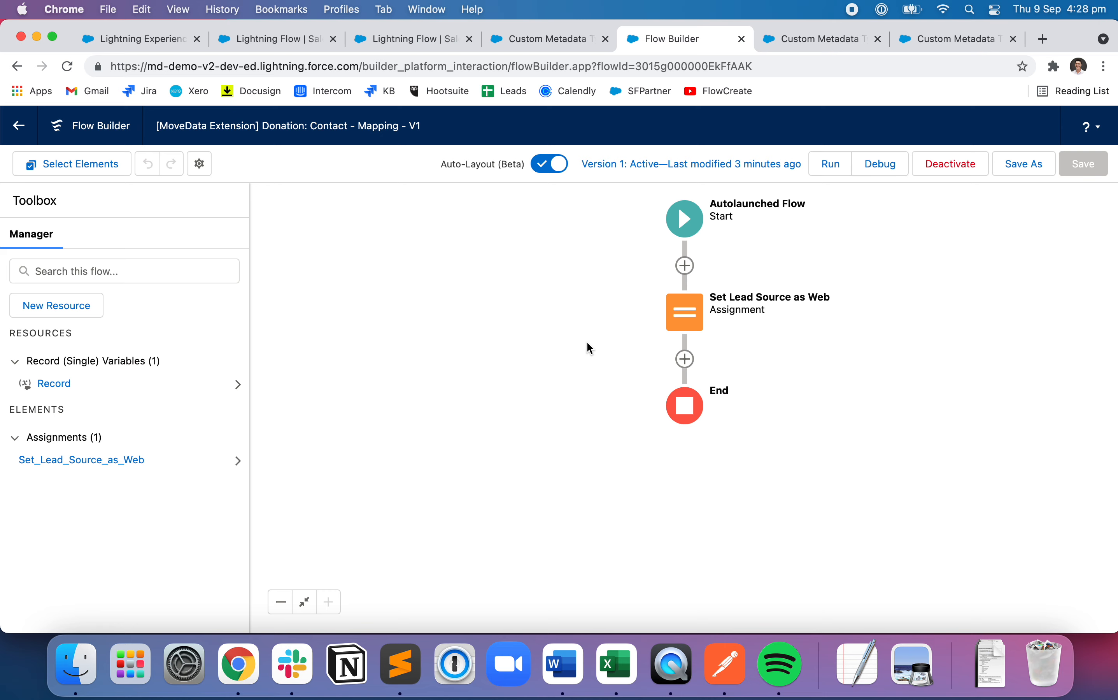
pyautogui.click(685, 266)
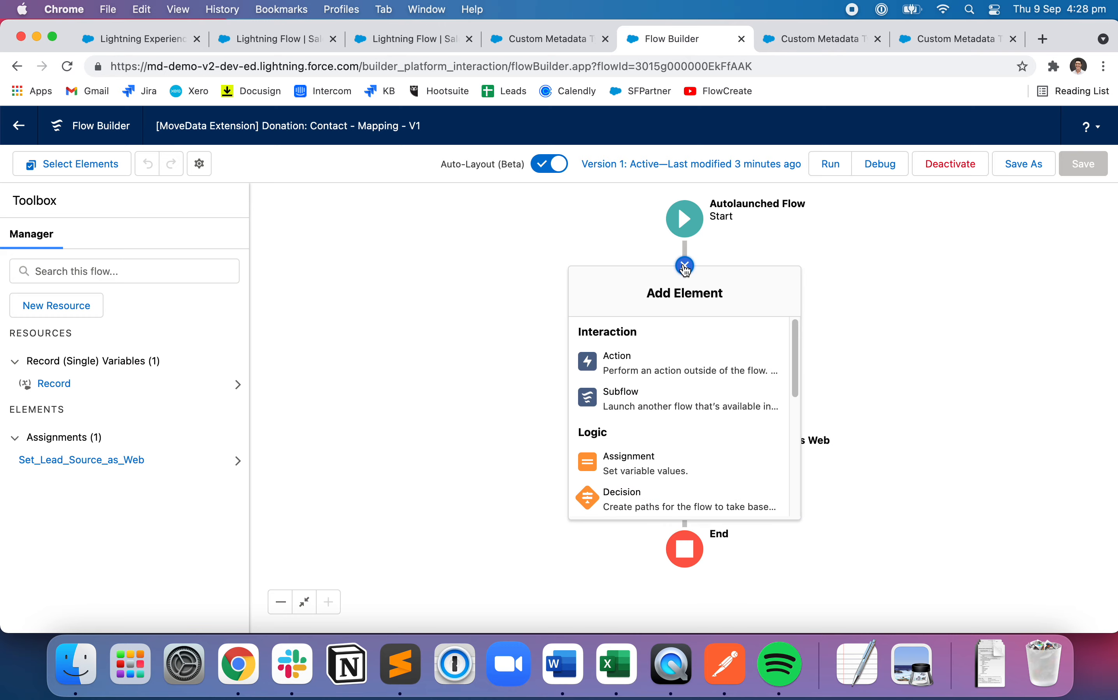
pyautogui.click(652, 509)
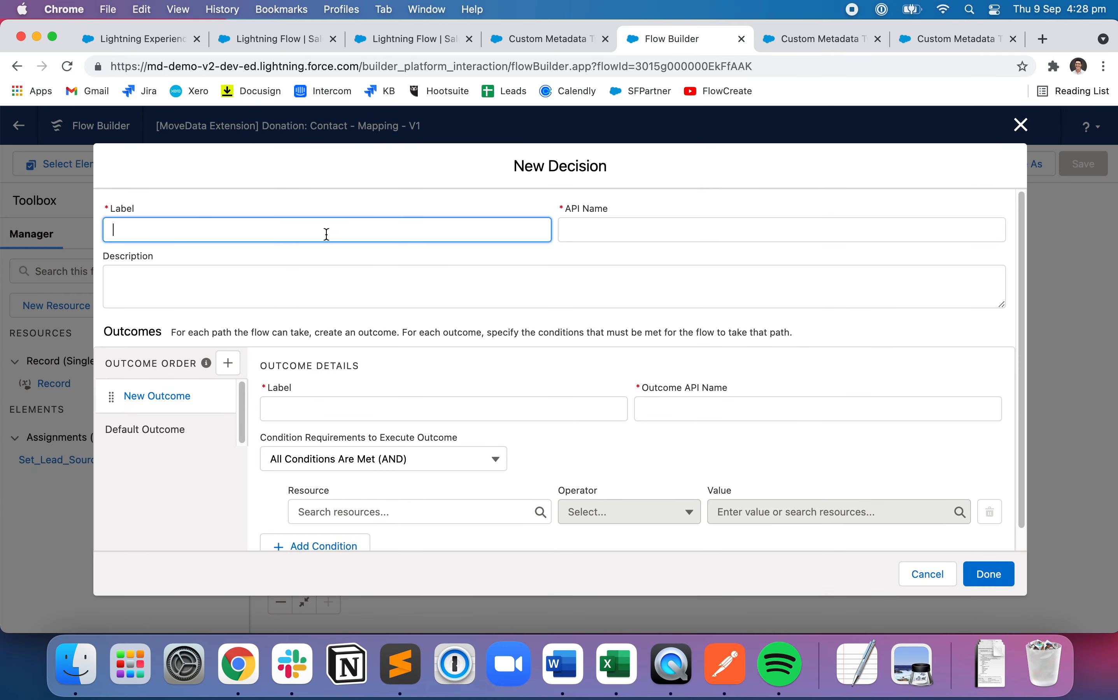
pyautogui.write('Determine Lead Source')
pyautogui.click(412, 191)
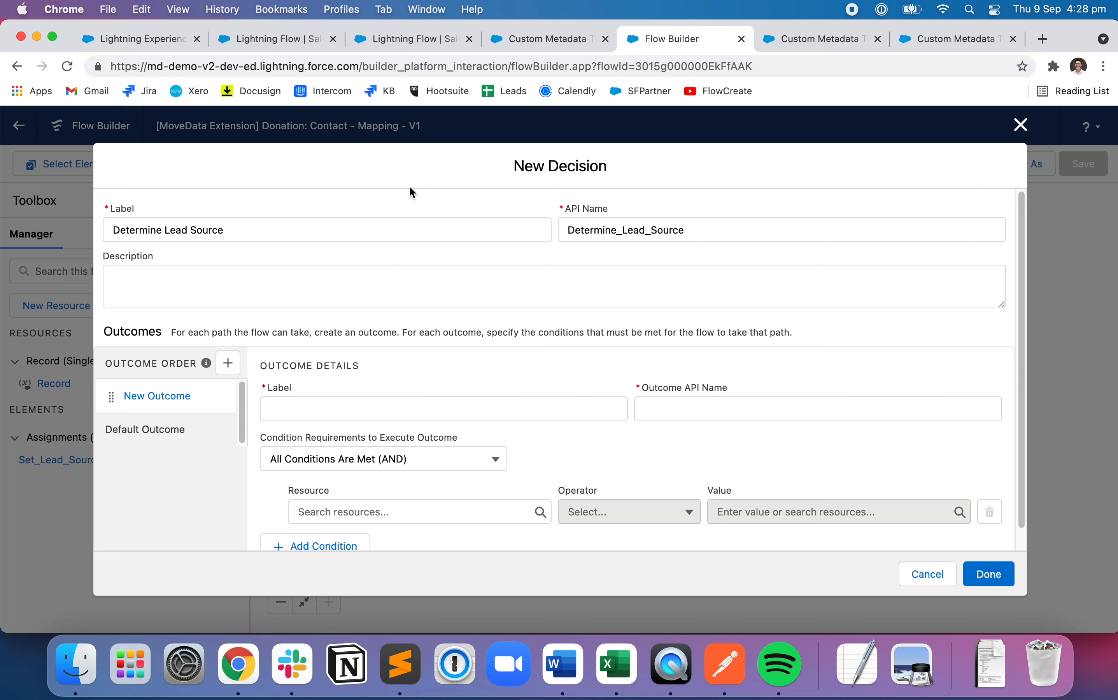
# Label the decision's first outcome Yes Lead Source Exists and its default outcome No.
pyautogui.click(349, 415)
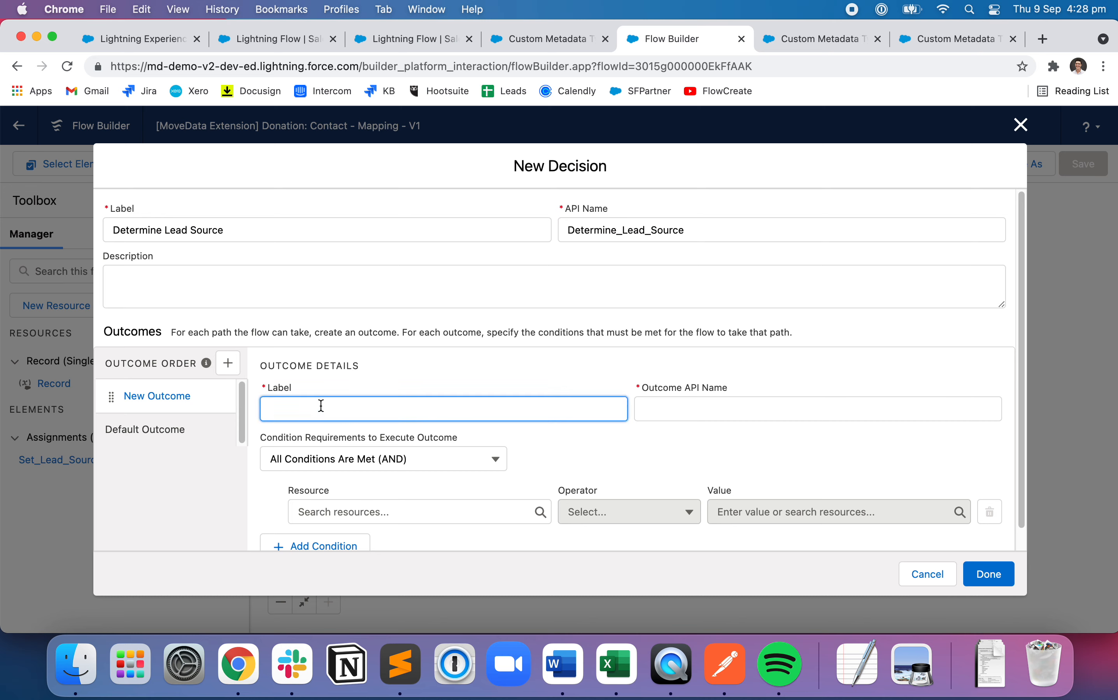
pyautogui.write('Yes Lead Source Exists')
pyautogui.press('Tab')
pyautogui.click(147, 444)
pyautogui.click(377, 406)
pyautogui.tripleClick(380, 405)
pyautogui.write('No')
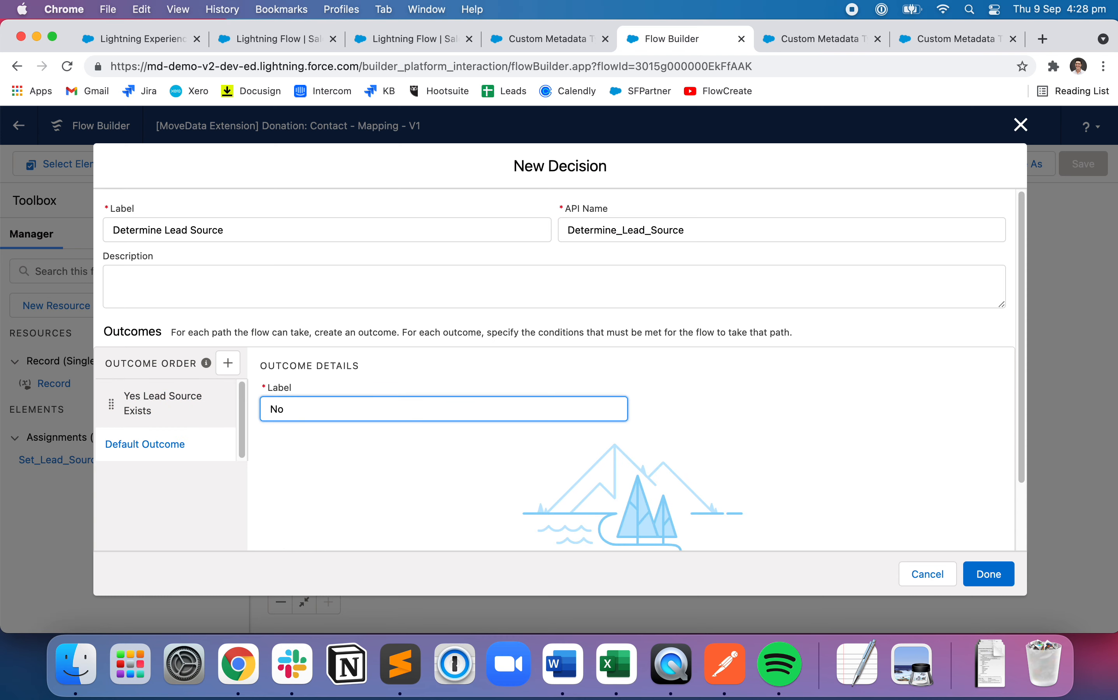
# Choose the Record variable's Lead Source field as the condition resource for the Yes Lead Source Exists outcome.
pyautogui.click(152, 410)
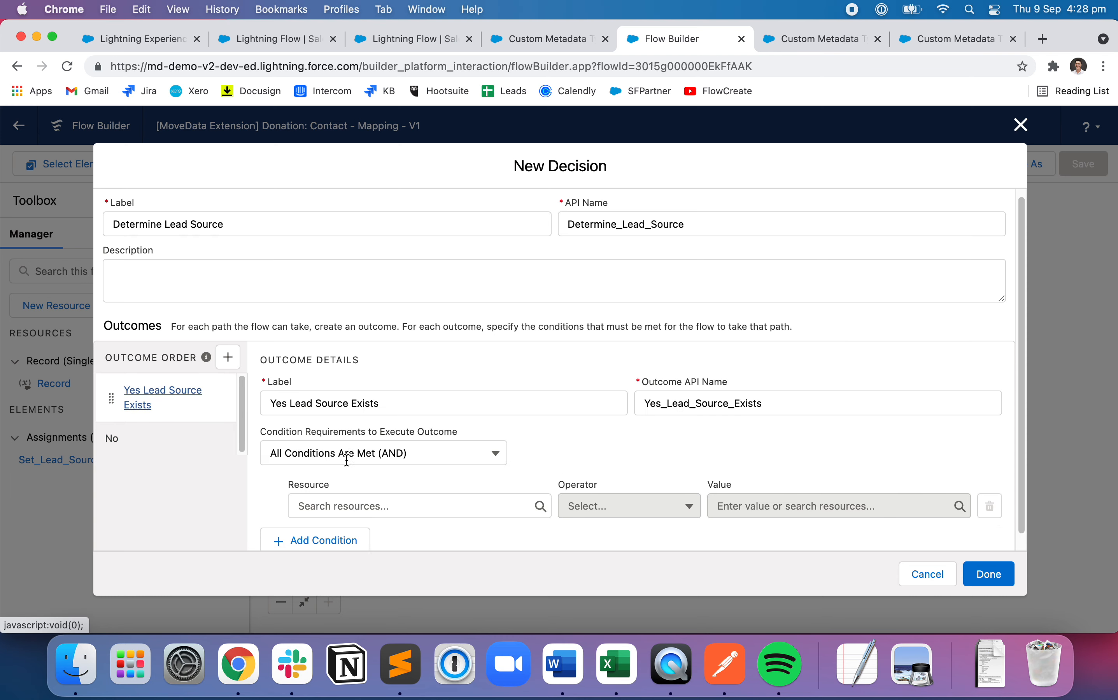
pyautogui.scroll(-1, 346, 460)
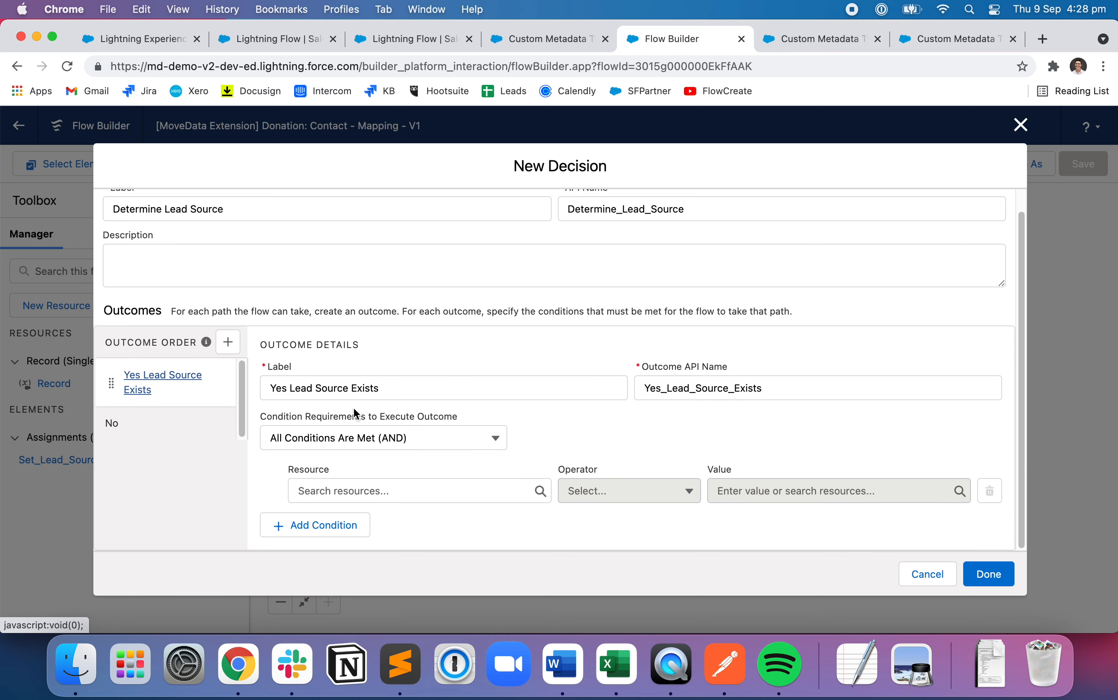
pyautogui.click(402, 491)
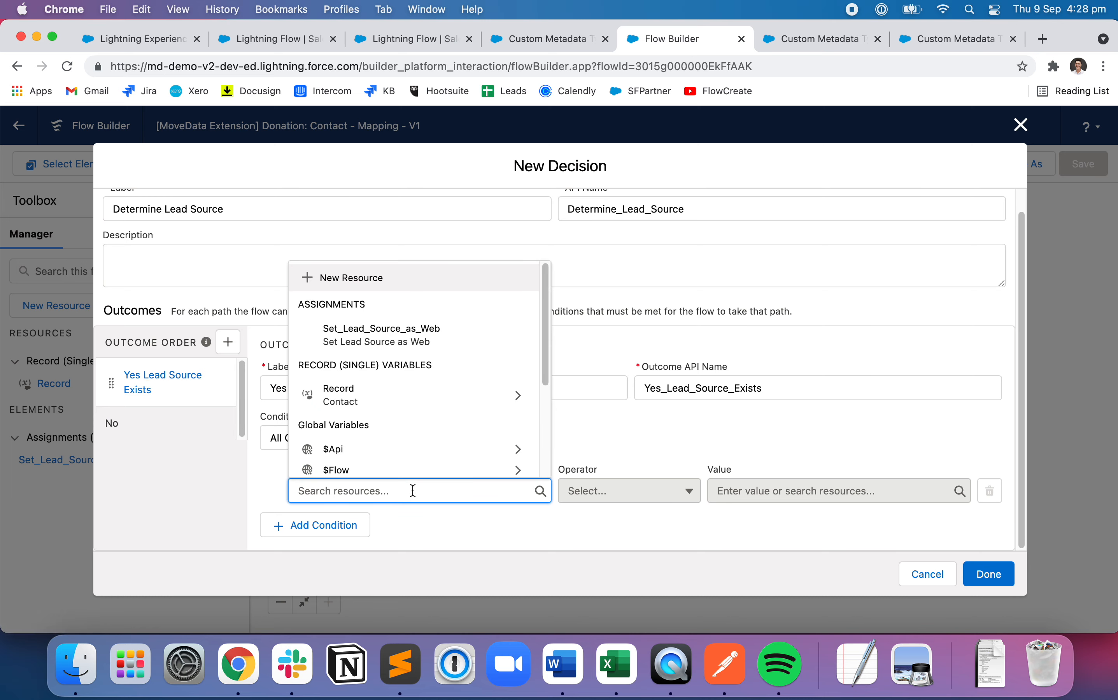
pyautogui.click(375, 401)
pyautogui.write('lead')
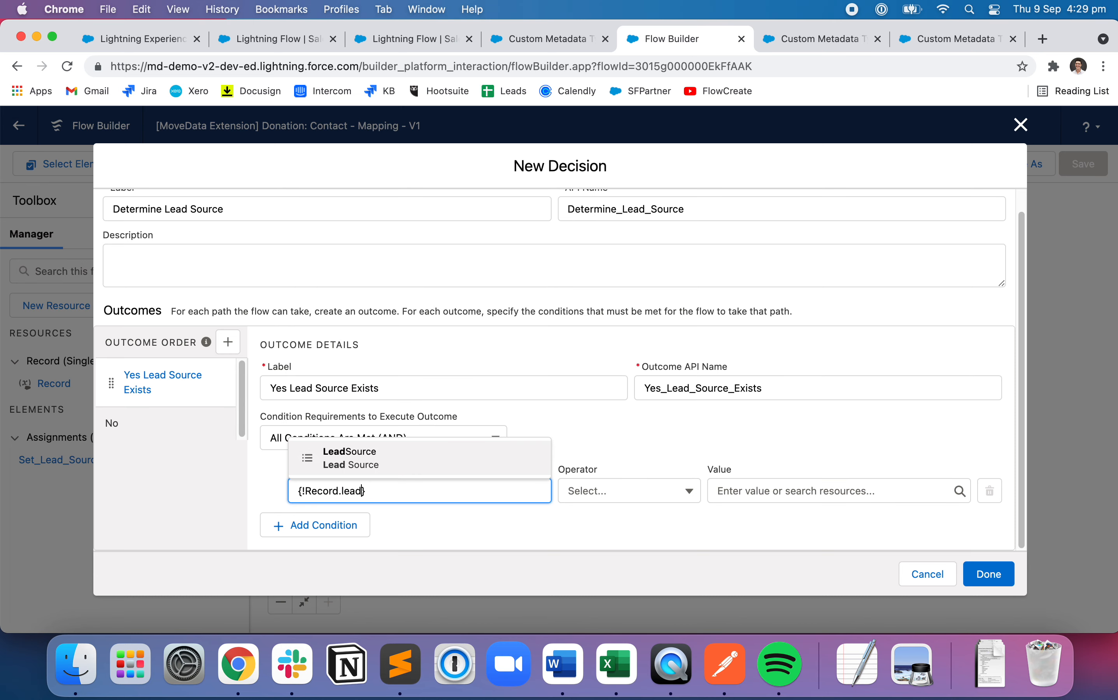
pyautogui.click(384, 466)
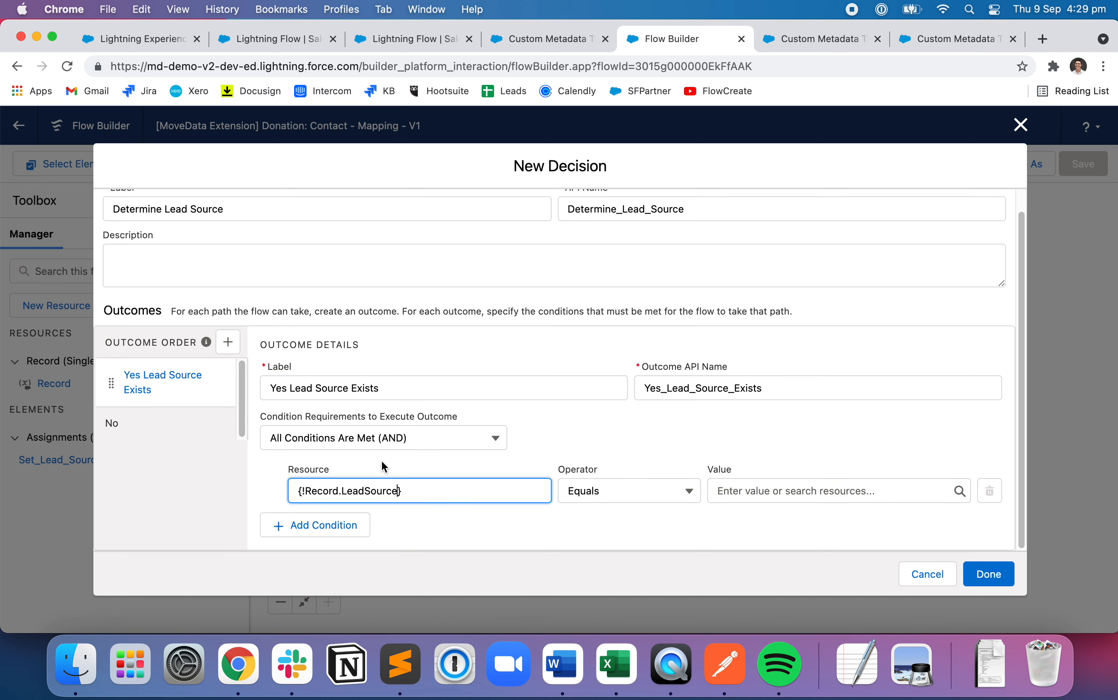
pyautogui.click(475, 535)
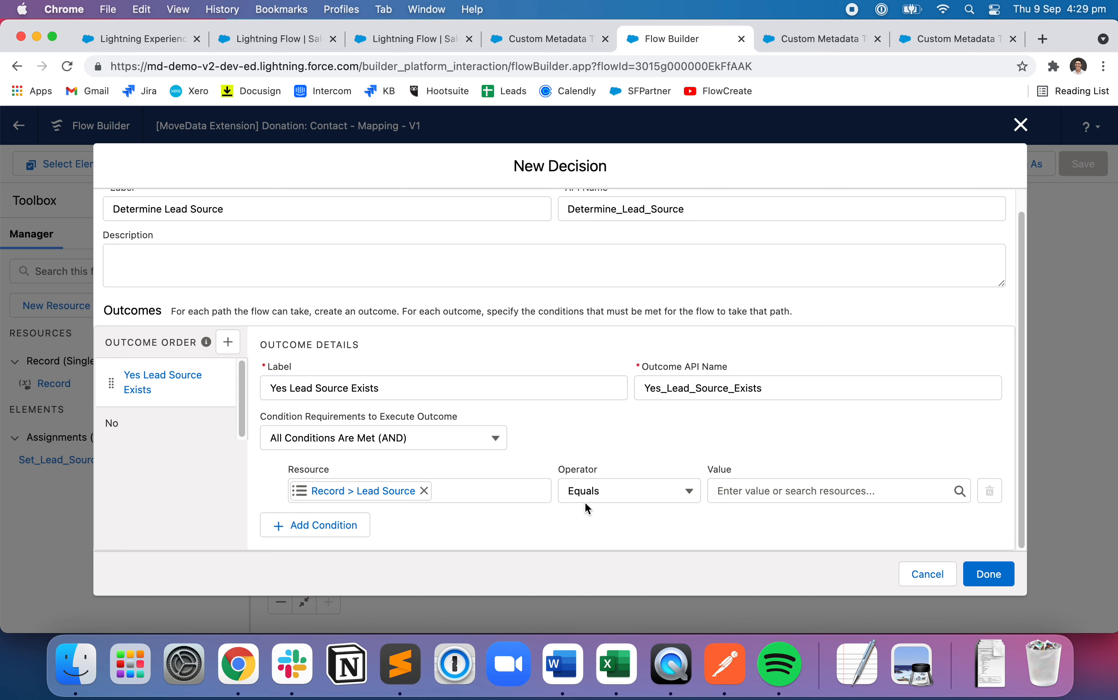
# Set the Yes Lead Source Exists condition to Is Null with the False global constant and finish the decision.
pyautogui.click(686, 489)
pyautogui.click(654, 435)
pyautogui.click(762, 491)
pyautogui.write('false')
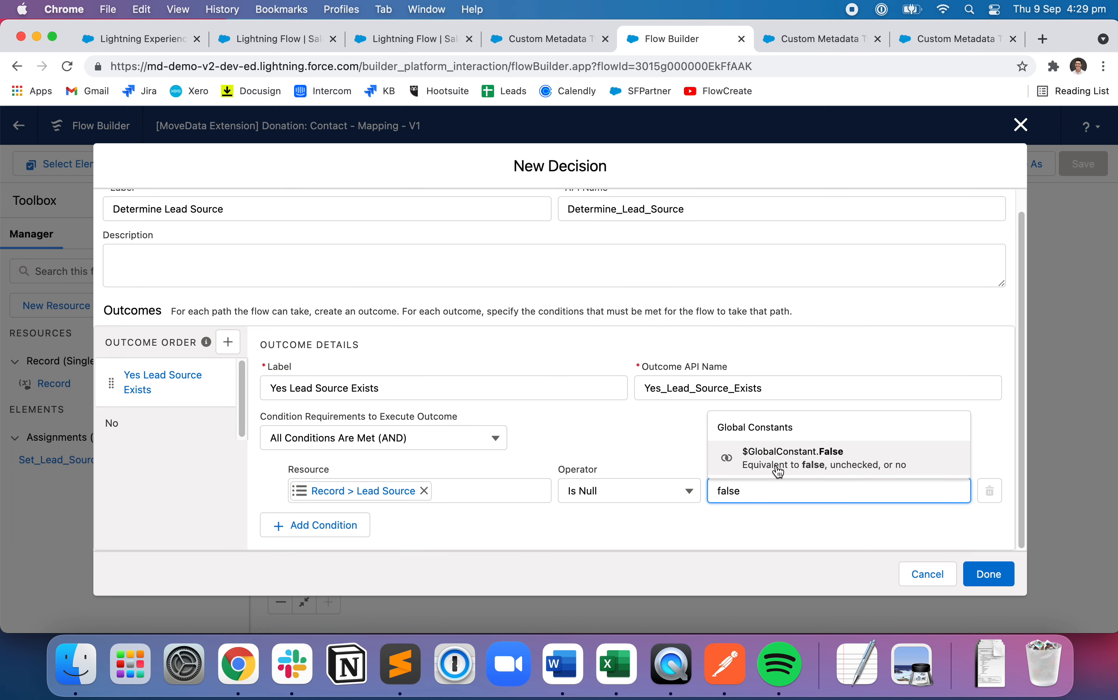
pyautogui.click(776, 472)
pyautogui.click(805, 537)
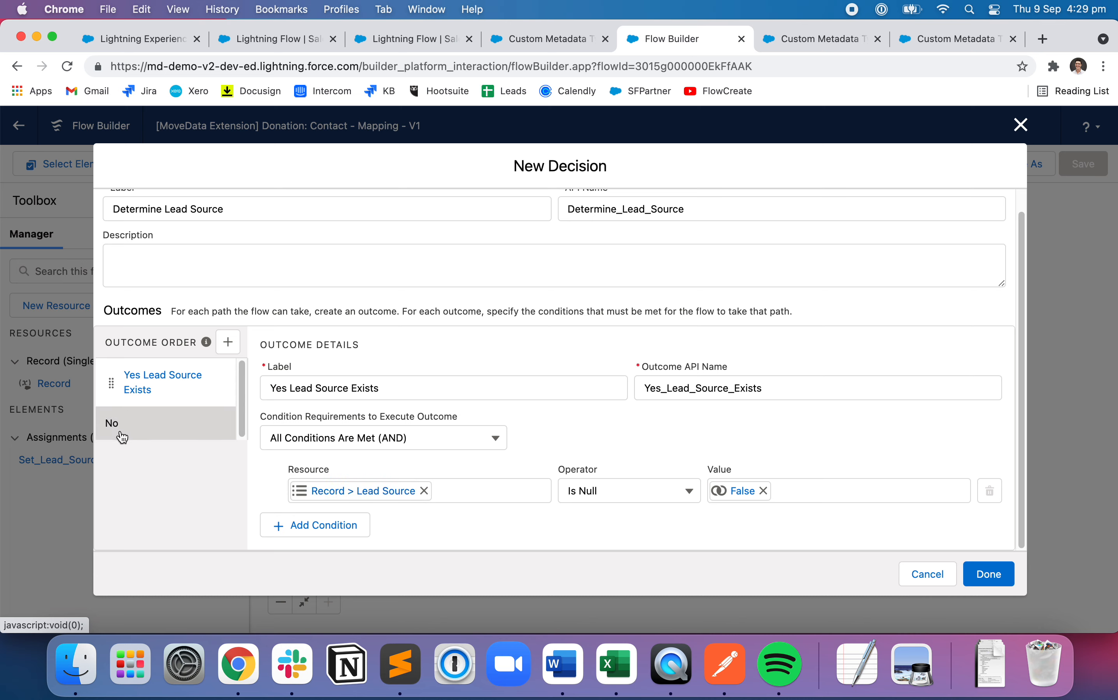
pyautogui.click(988, 574)
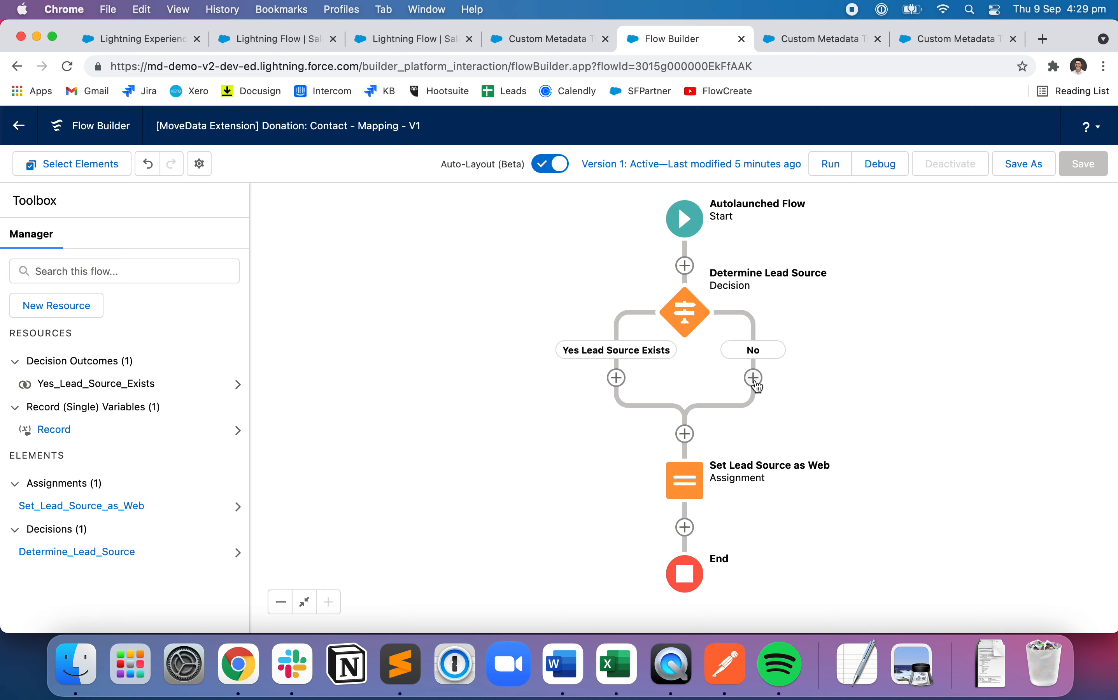
# Copy the Set Lead Source as Web assignment and paste it into the decision's No path.
pyautogui.click(696, 488)
pyautogui.click(644, 561)
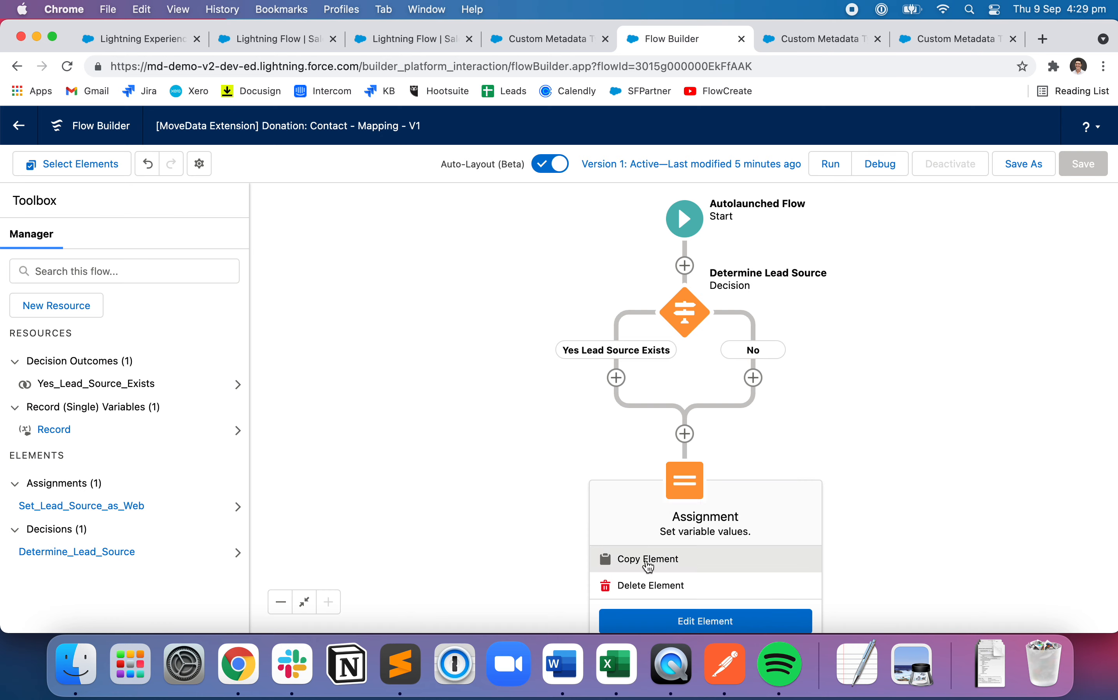
pyautogui.click(754, 379)
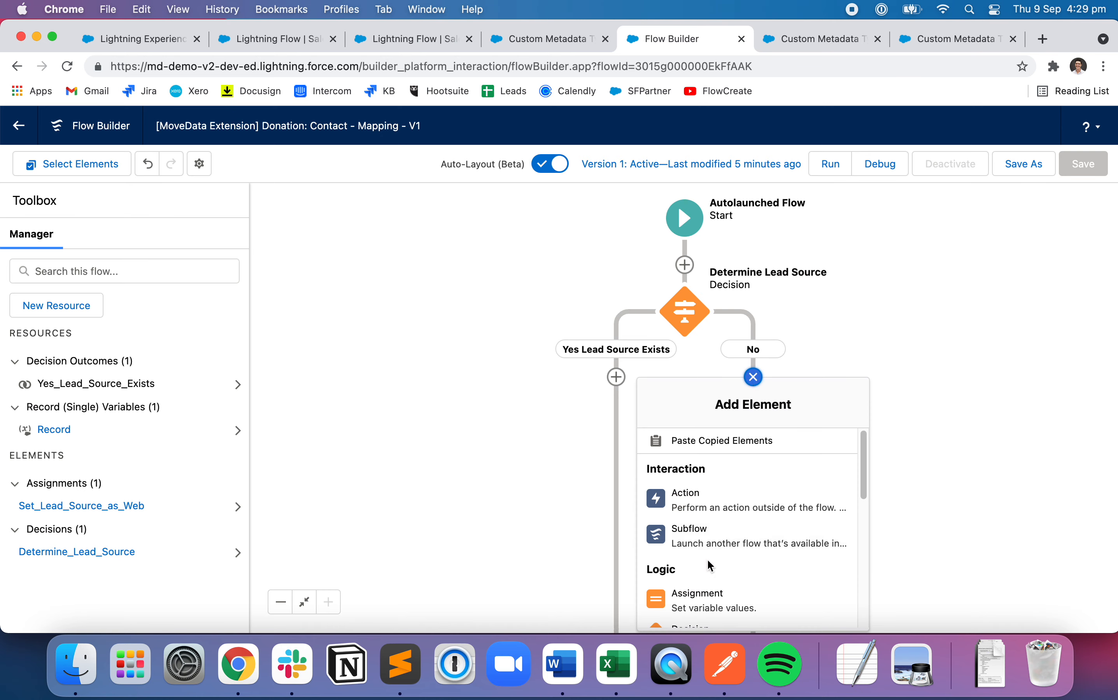
pyautogui.click(726, 442)
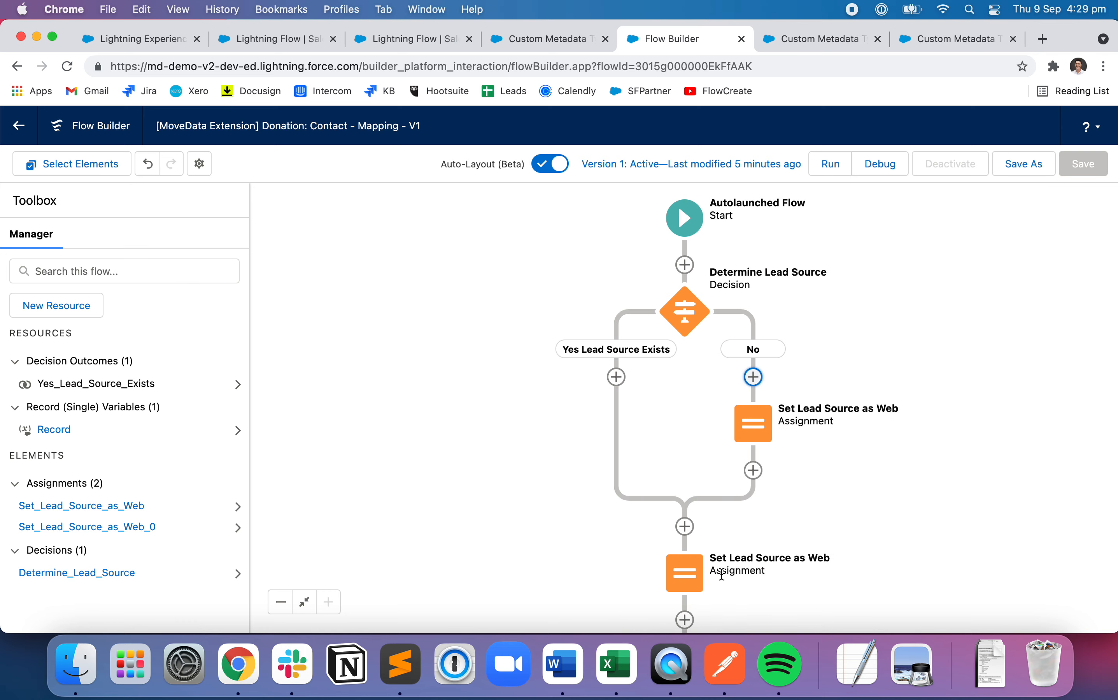
# Delete the original Set Lead Source as Web assignment below the point where the decision paths merge.
pyautogui.scroll(-3, 694, 533)
pyautogui.click(679, 494)
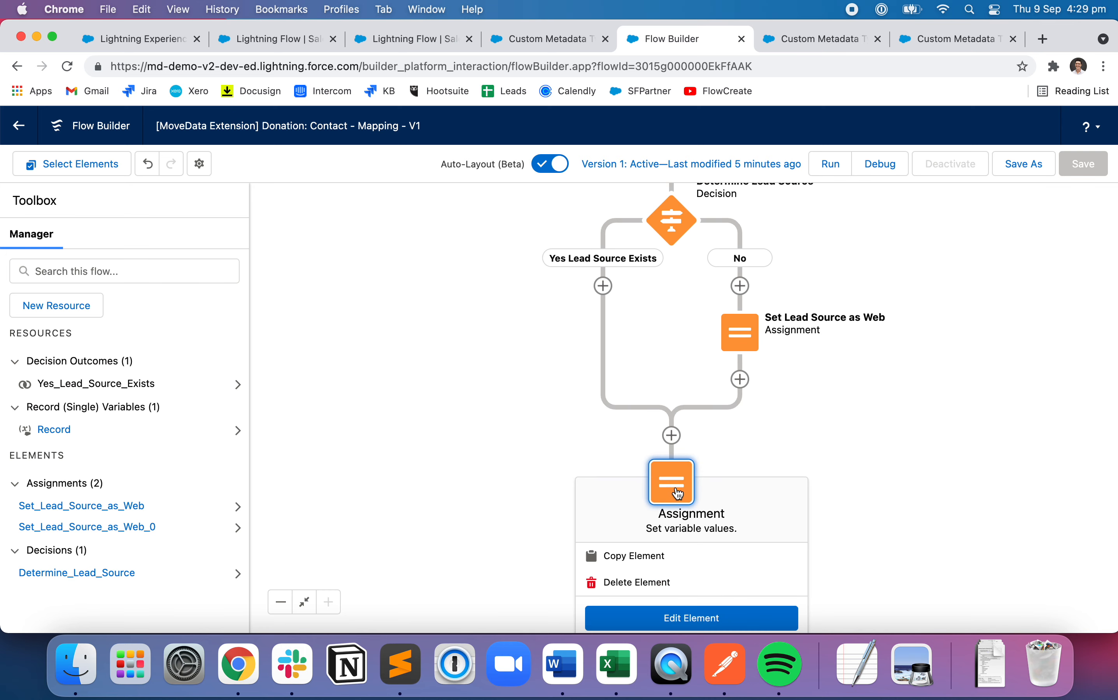
pyautogui.click(644, 581)
# Change the API name of the assignment on the No path to Set_Lead_Source_as_Web.
pyautogui.click(754, 376)
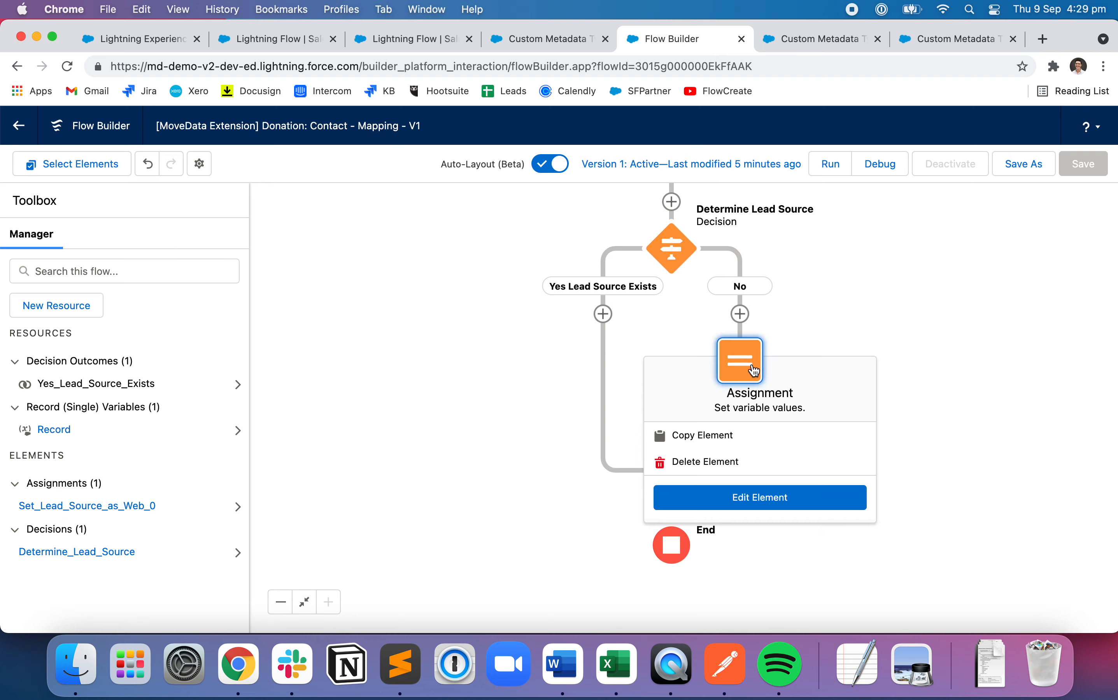
pyautogui.click(724, 495)
pyautogui.click(571, 297)
pyautogui.click(746, 273)
pyautogui.press('BackSpace')
pyautogui.press('BackSpace')
pyautogui.click(856, 532)
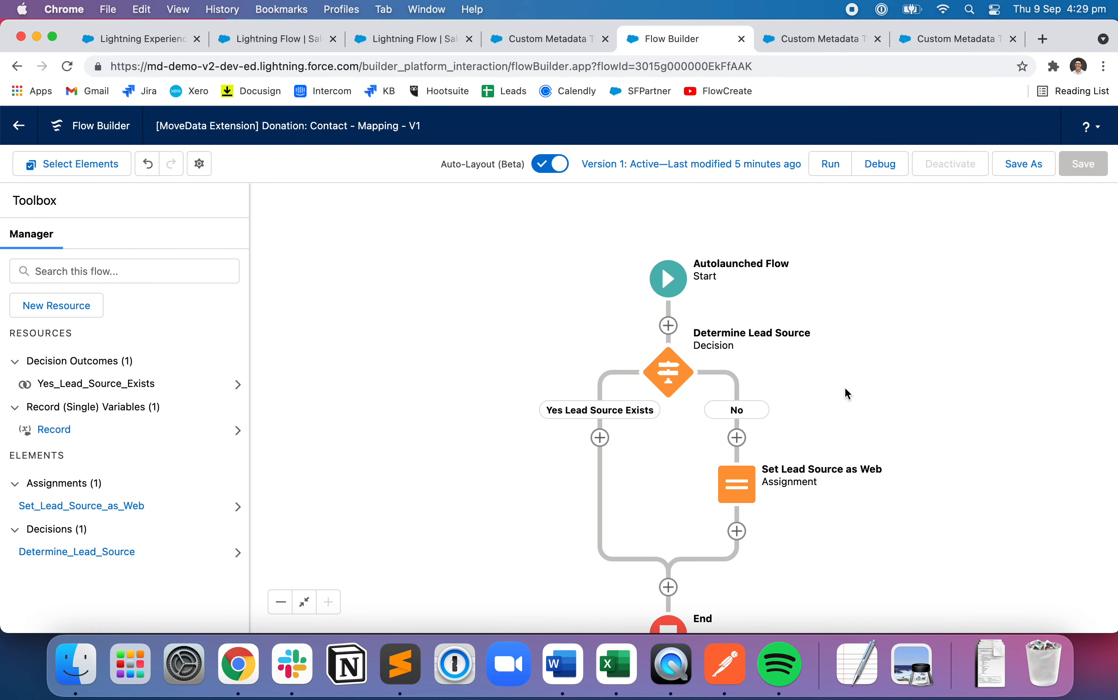
# Review the Determine Lead Source decision without changing it and save the flow as a new version.
pyautogui.doubleClick(689, 381)
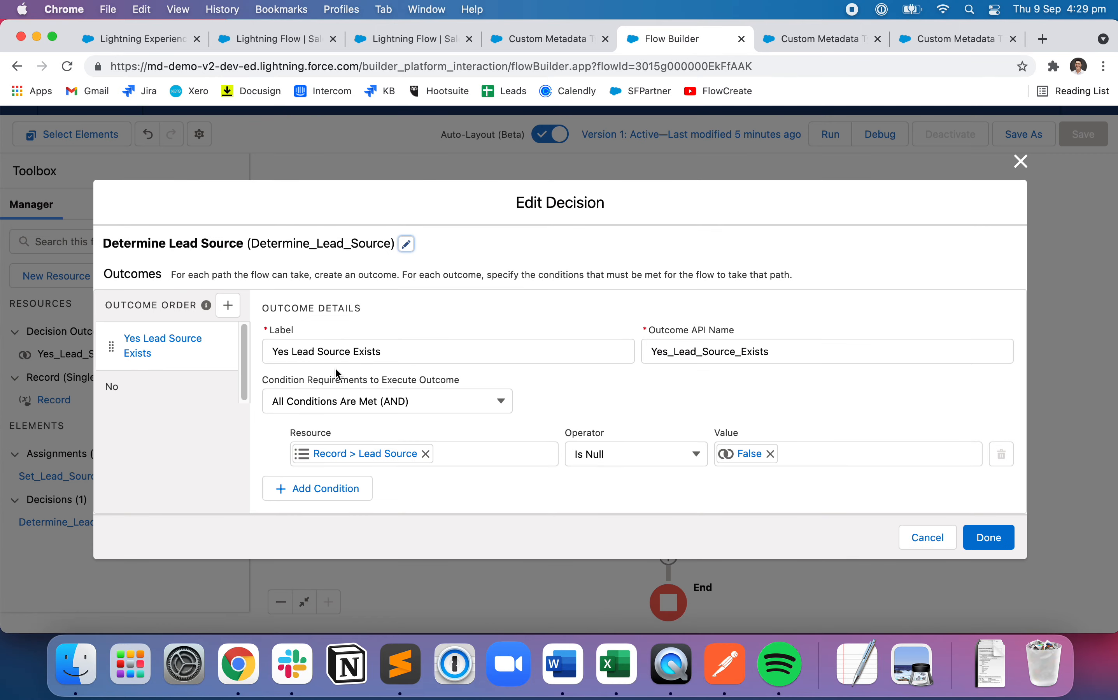
pyautogui.click(937, 537)
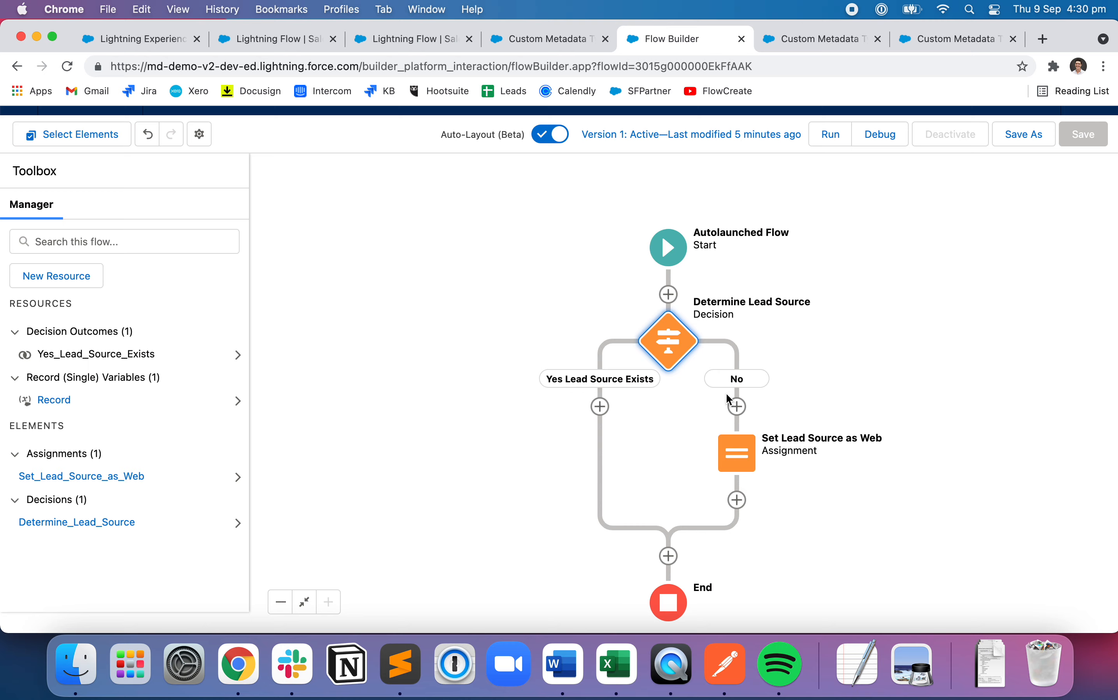
pyautogui.click(1020, 137)
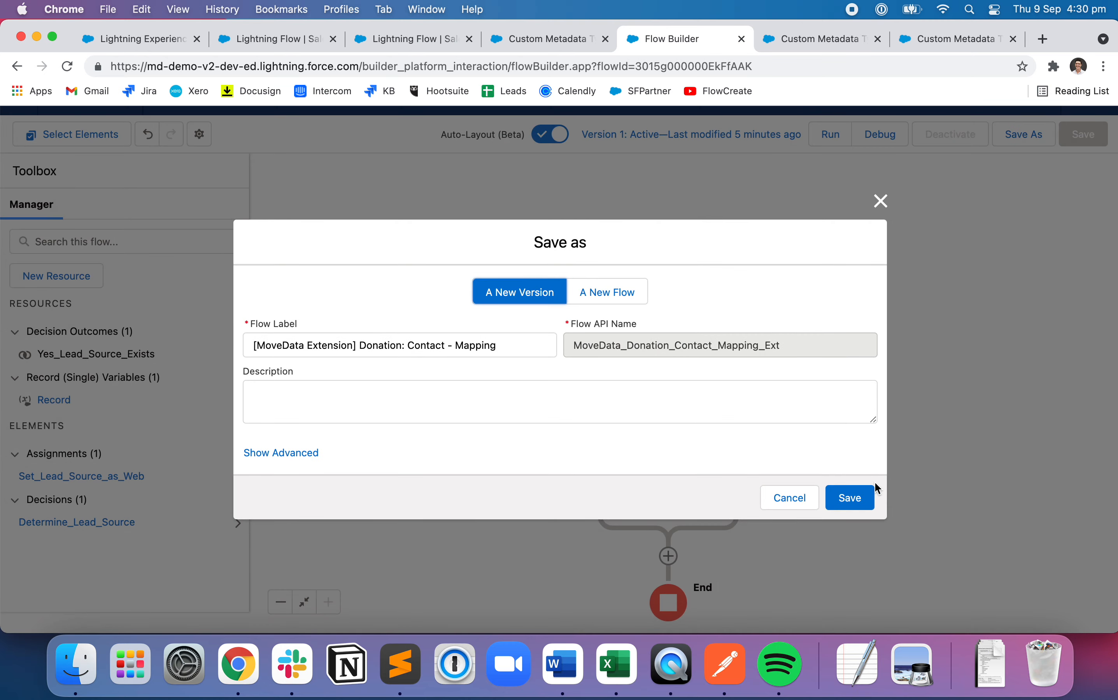
pyautogui.click(848, 499)
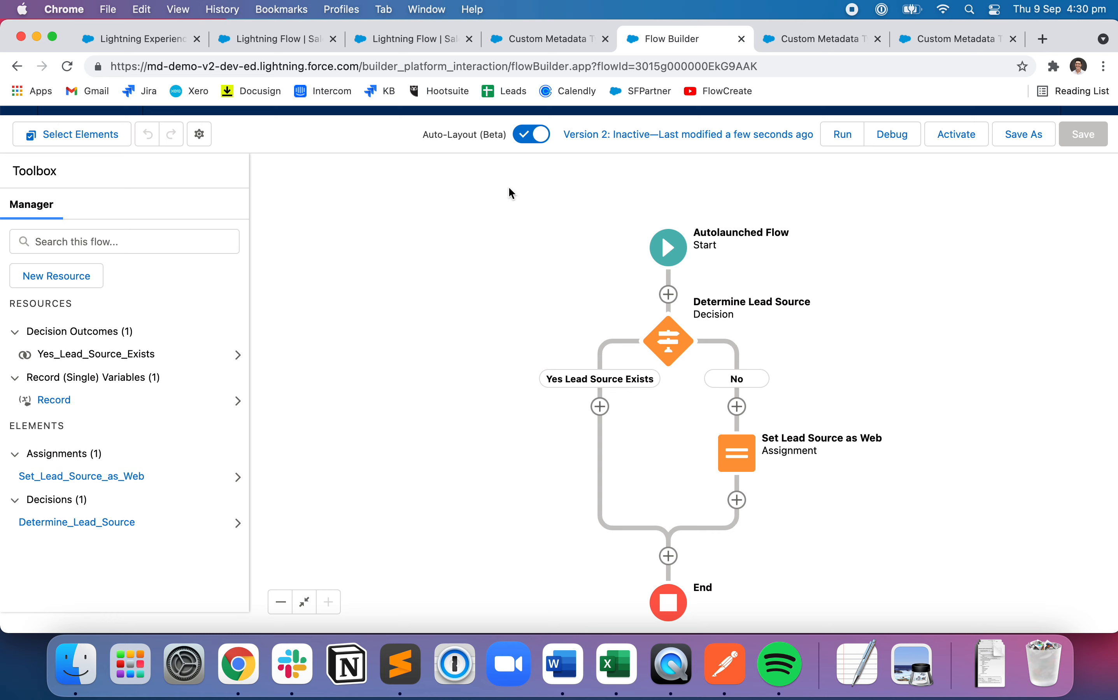
pyautogui.click(177, 34)
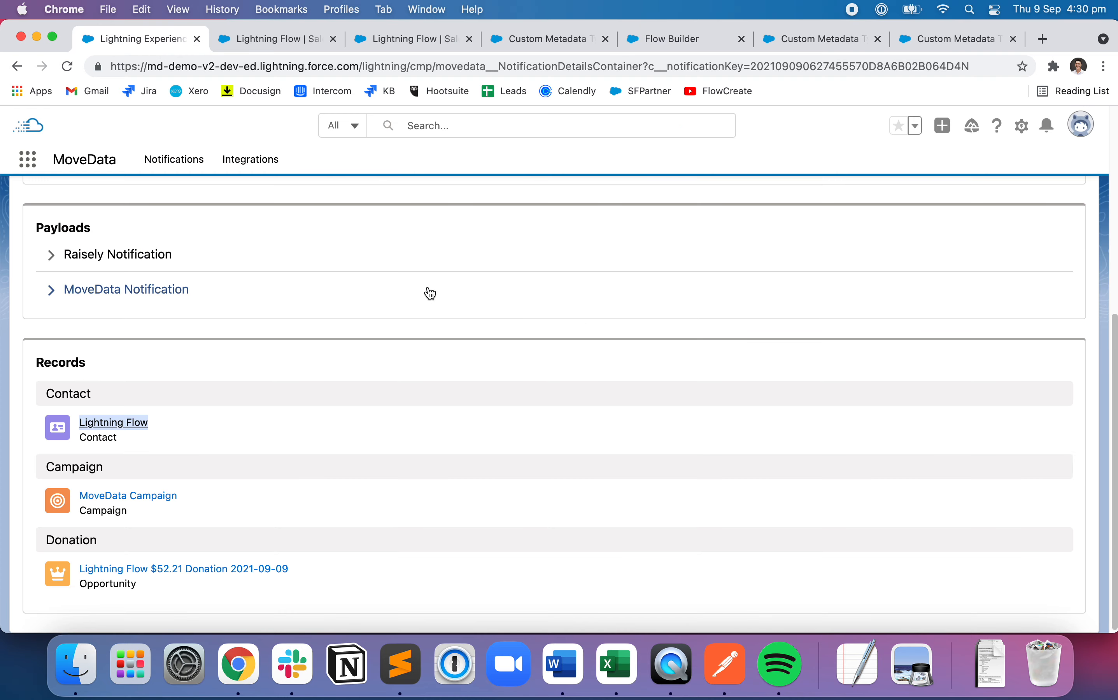
pyautogui.scroll(10, 871, 237)
pyautogui.click(933, 221)
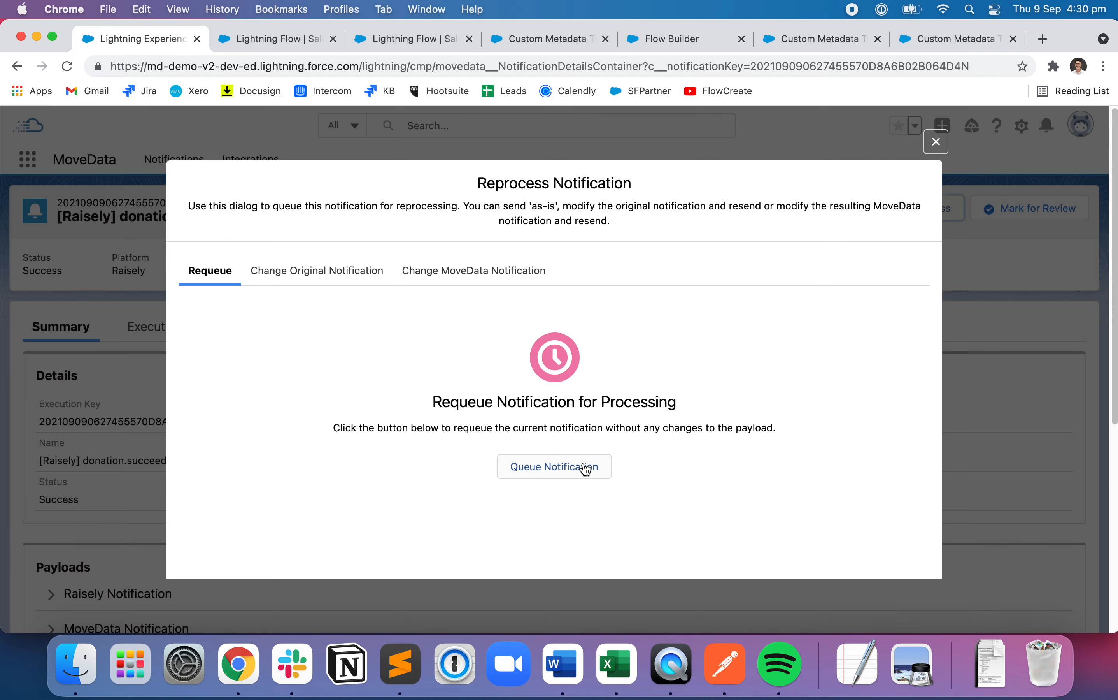
pyautogui.click(935, 142)
# Close the duplicate contact page, set the contact's Lead Source to Other and save the record.
pyautogui.click(264, 39)
pyautogui.click(469, 39)
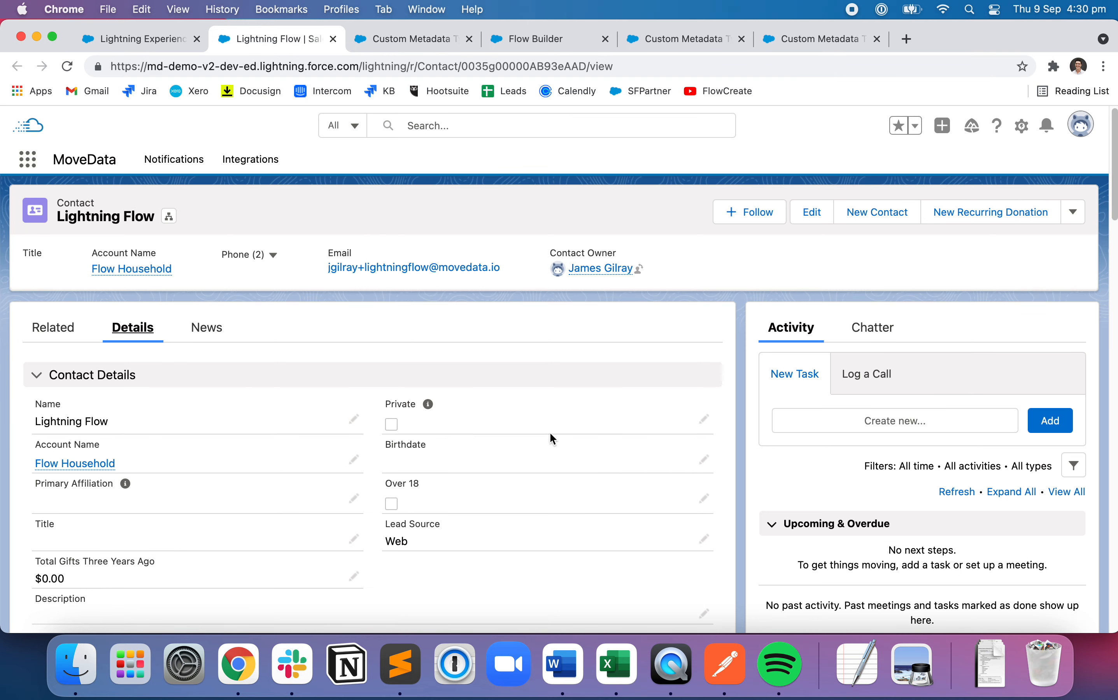
pyautogui.click(704, 538)
pyautogui.click(574, 554)
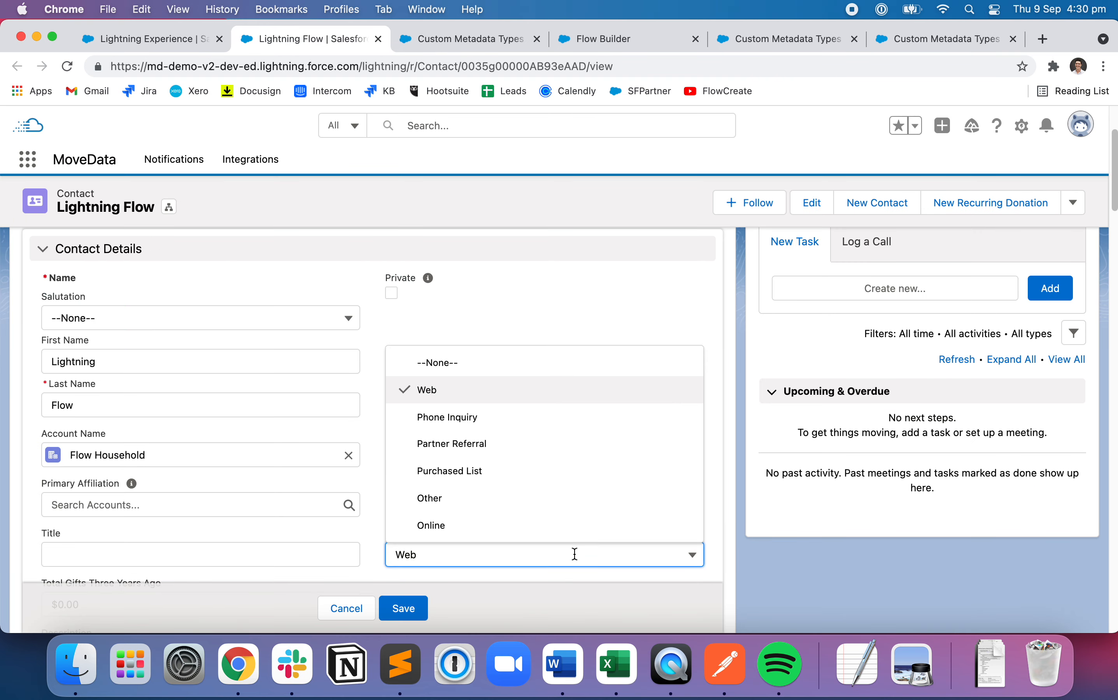
pyautogui.click(467, 499)
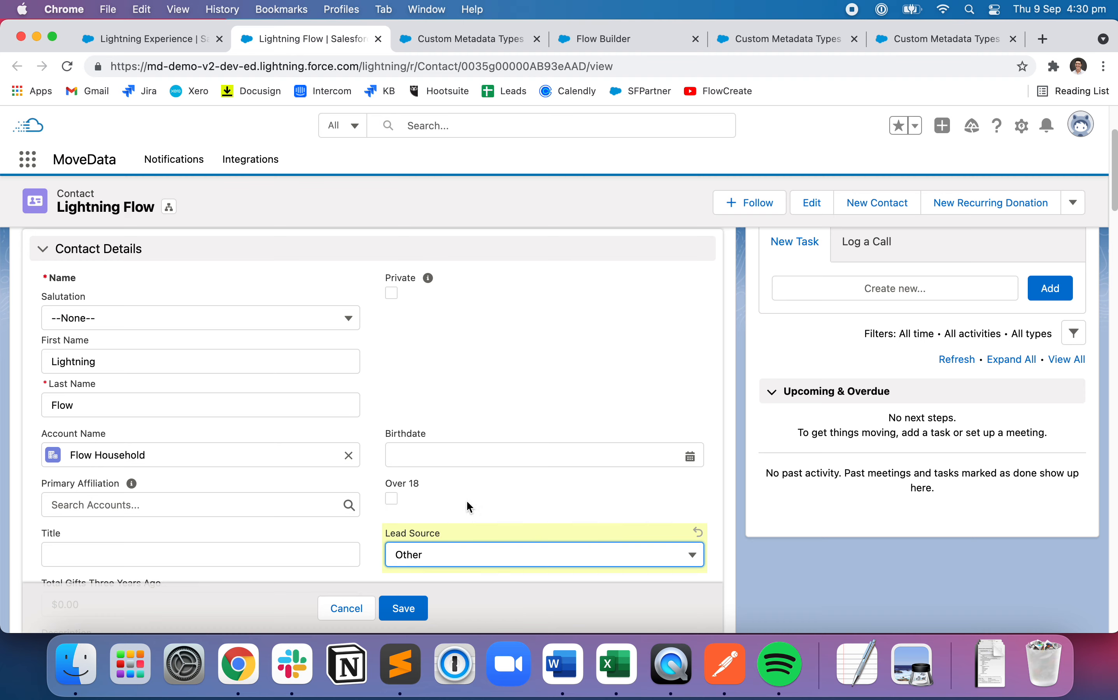
pyautogui.click(419, 612)
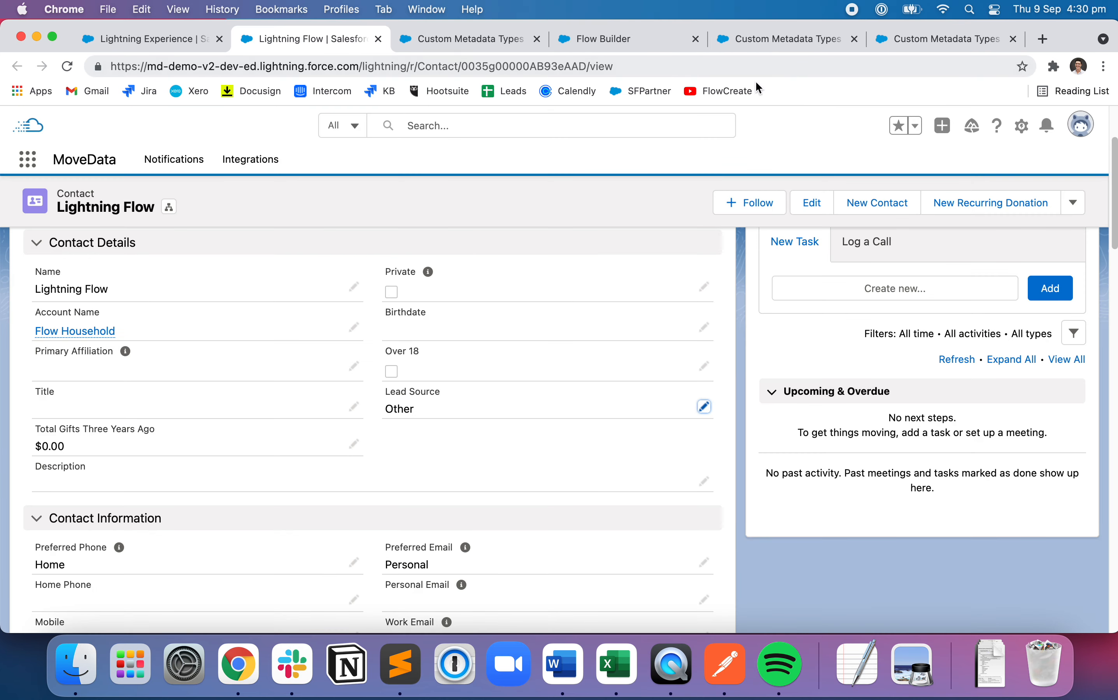
# Review the new flow version, return to the donation notification and requeue it with its payload unchanged.
pyautogui.click(601, 39)
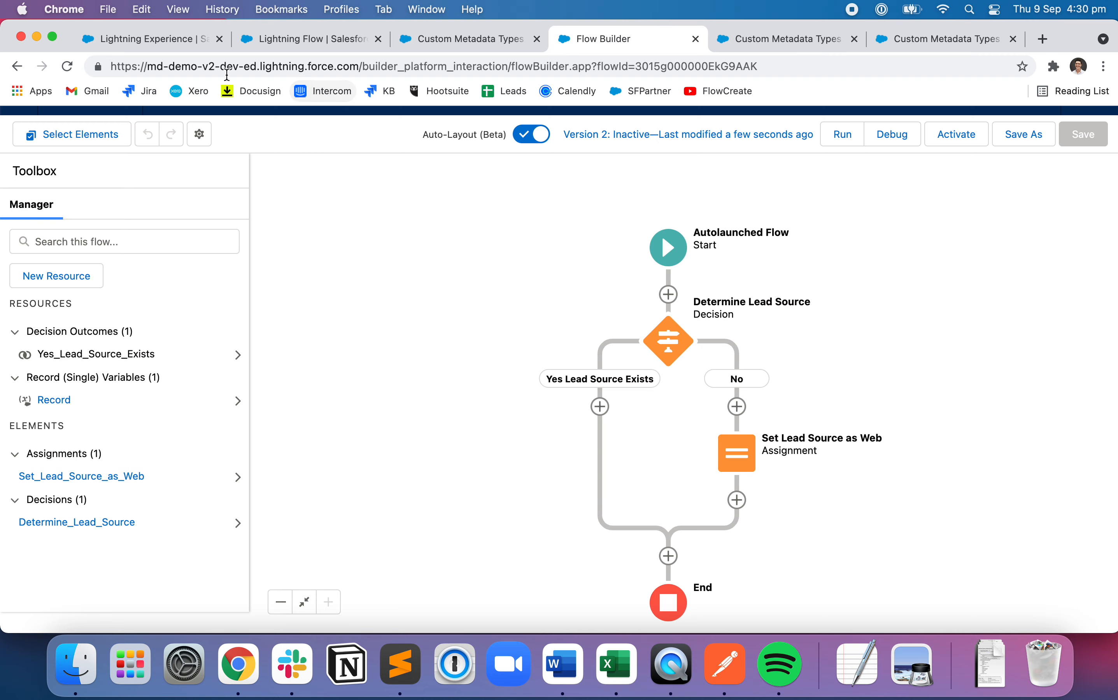
pyautogui.click(183, 39)
pyautogui.click(906, 217)
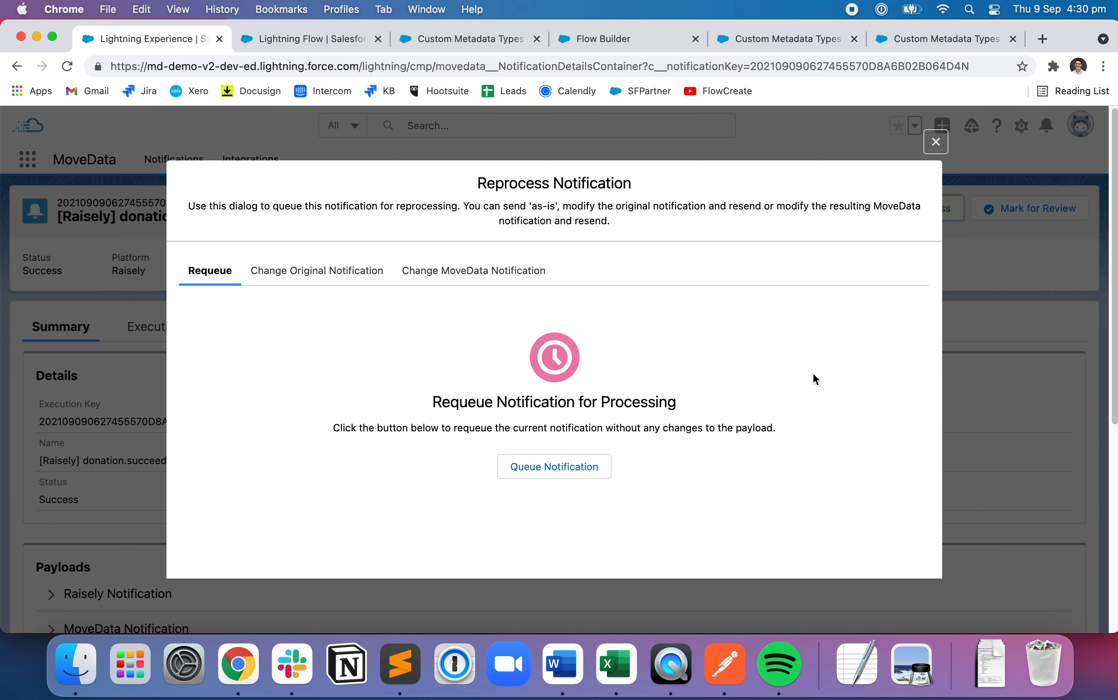
pyautogui.click(569, 467)
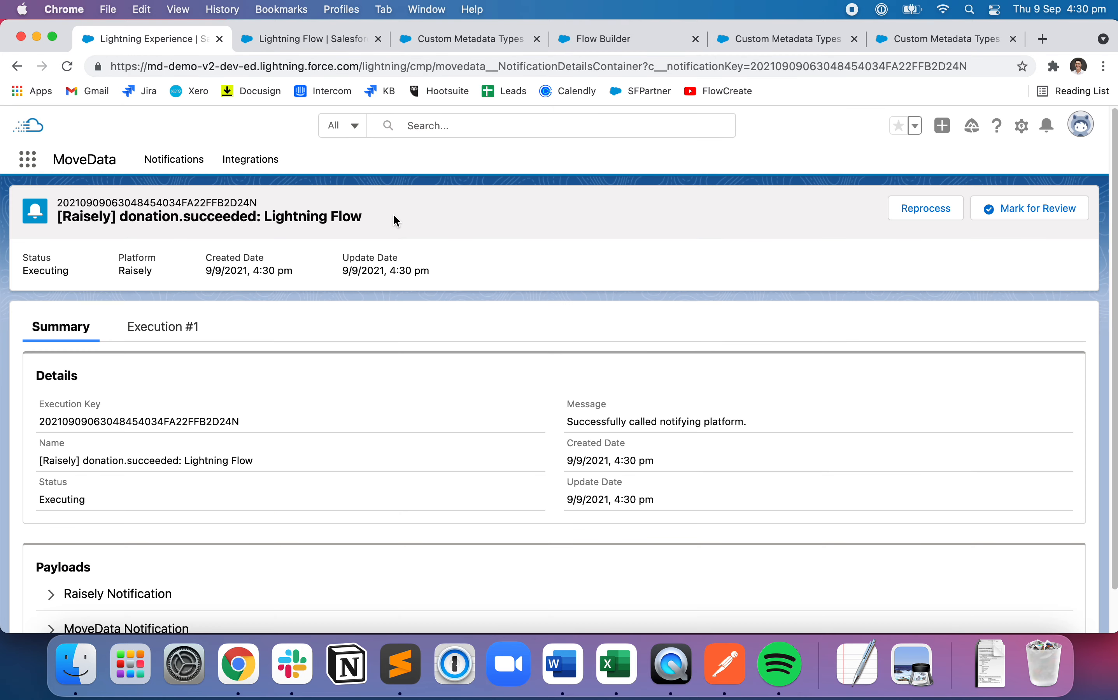
# Open the reprocessed notification's contact record in a new tab and check its Lead Source in the details.
pyautogui.scroll(-2, 416, 320)
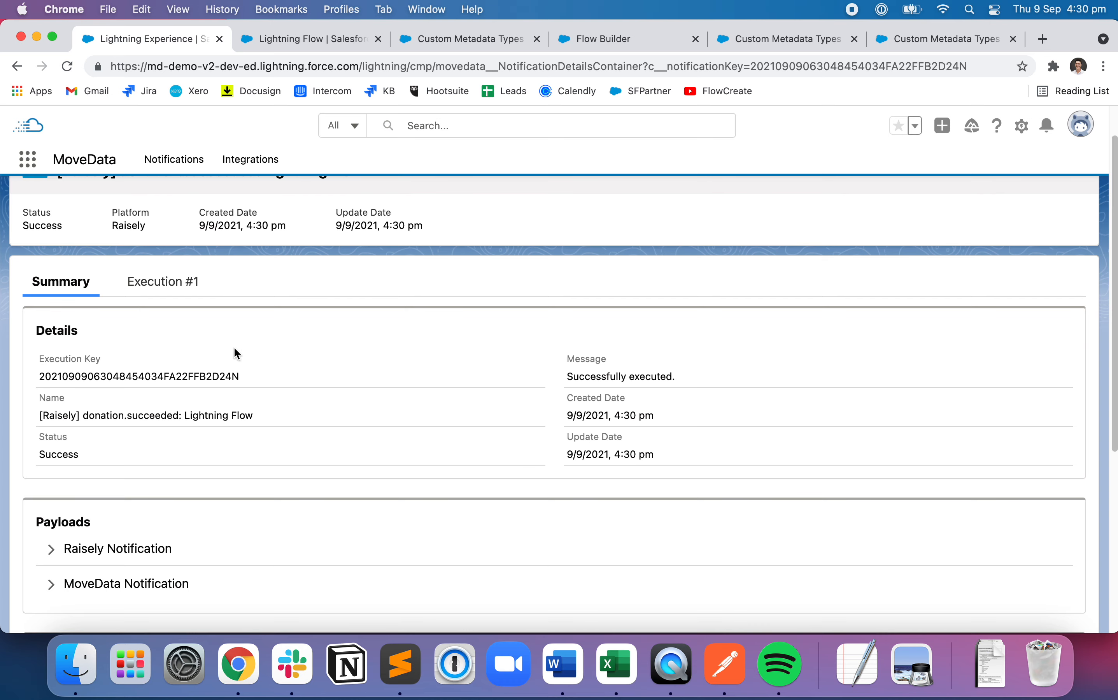
pyautogui.scroll(-5, 230, 346)
pyautogui.scroll(-2, 187, 537)
pyautogui.rightClick(121, 558)
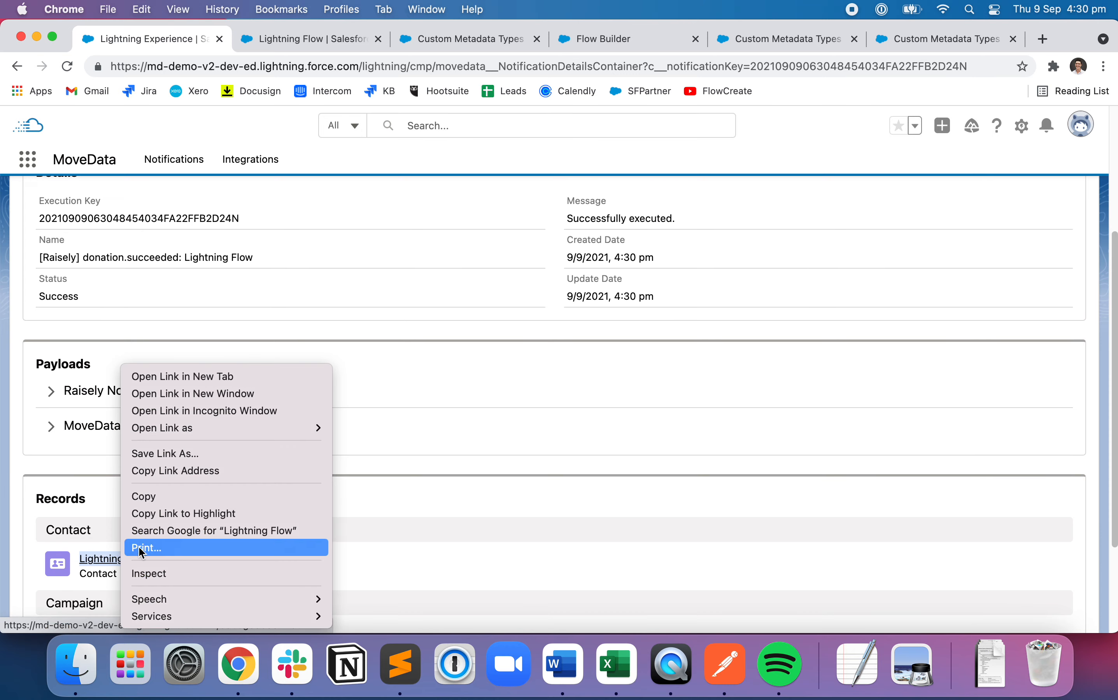
pyautogui.click(208, 377)
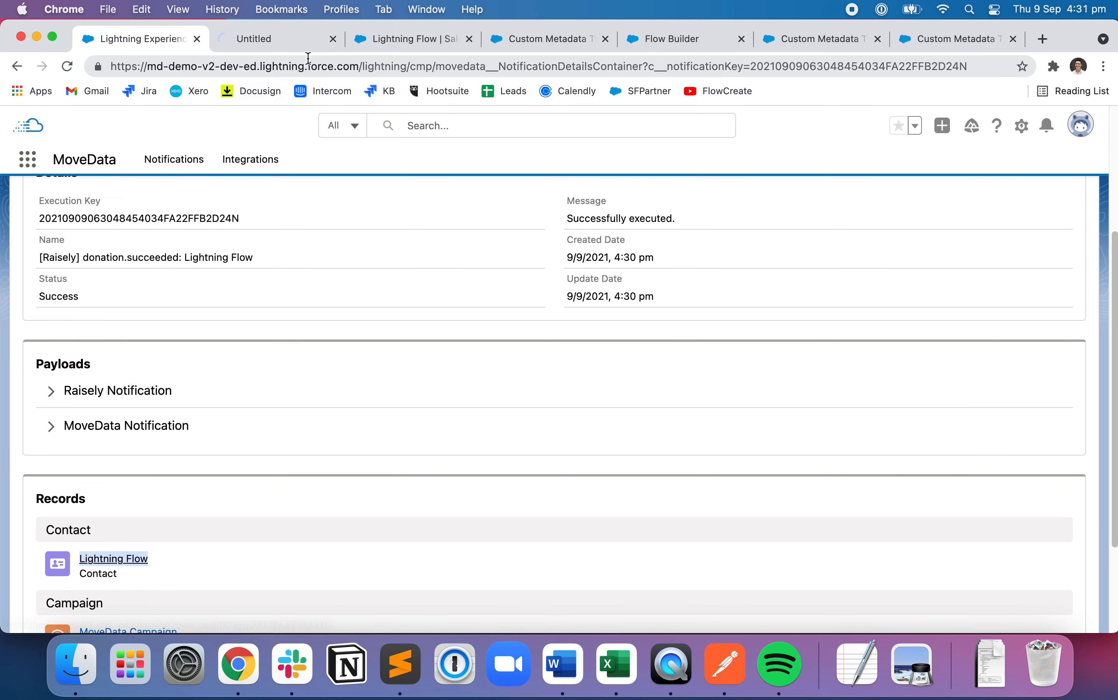
pyautogui.click(286, 40)
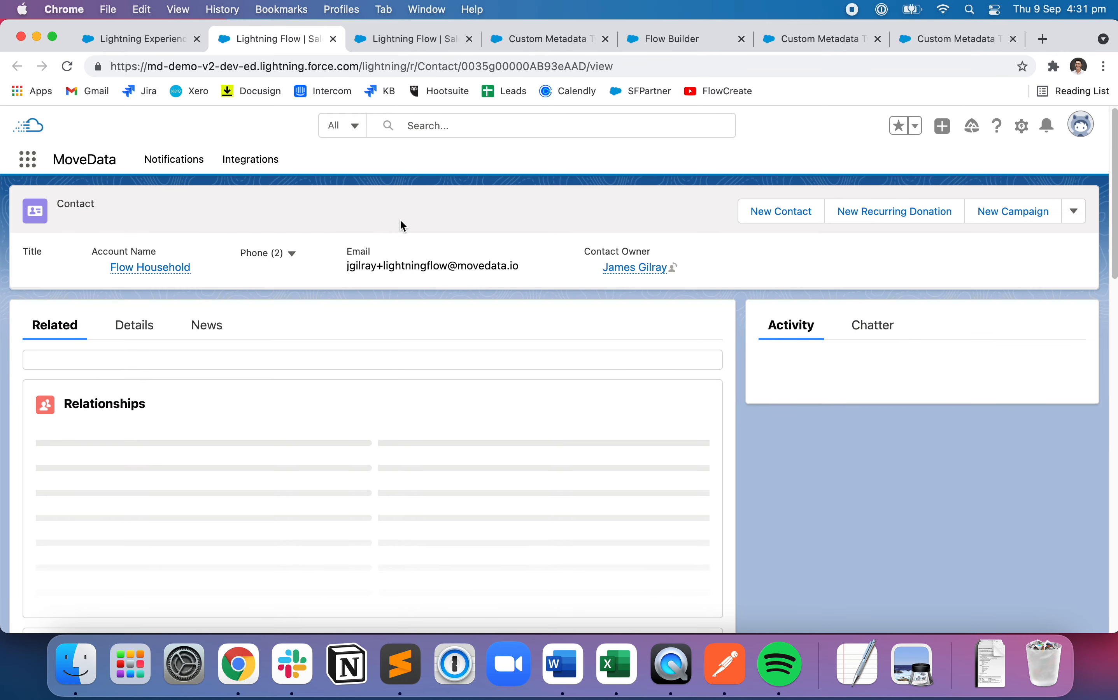
pyautogui.click(145, 327)
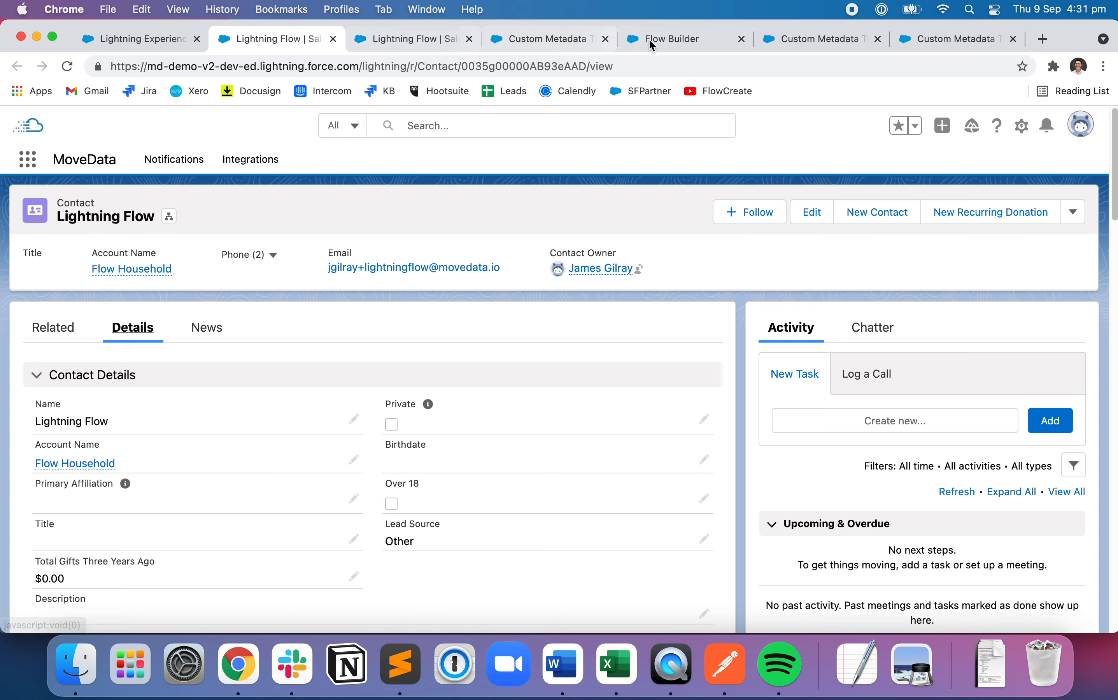
# Review the flow again, then open the donation opportunity from the notification's records in a new tab.
pyautogui.click(676, 41)
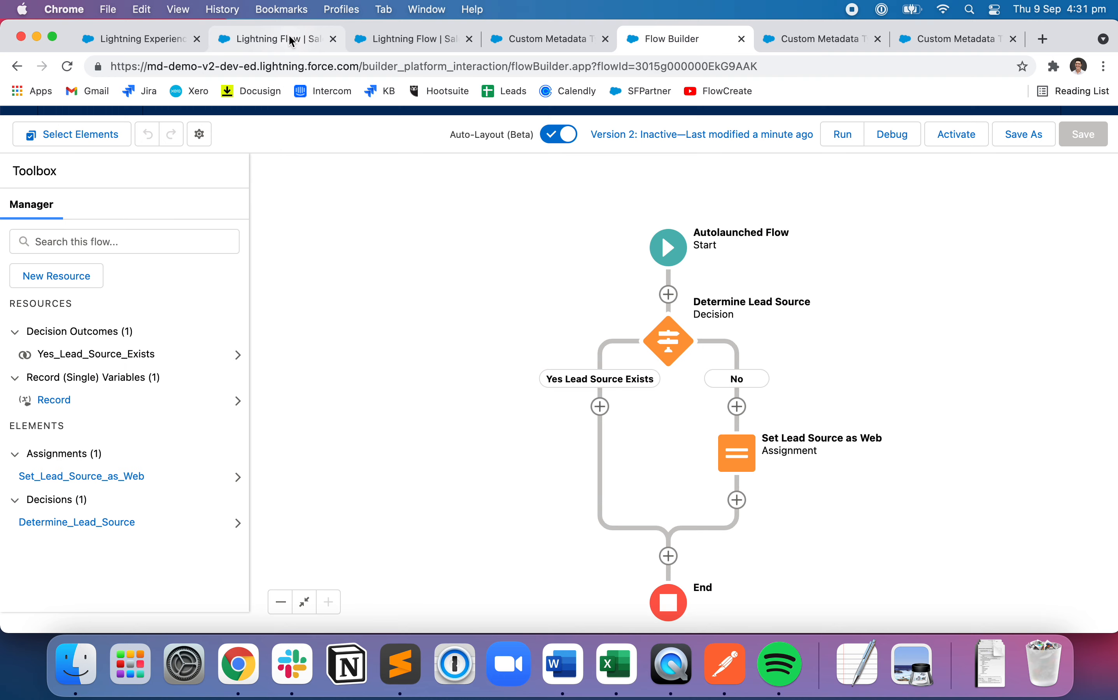
pyautogui.click(165, 41)
pyautogui.scroll(5, 250, 220)
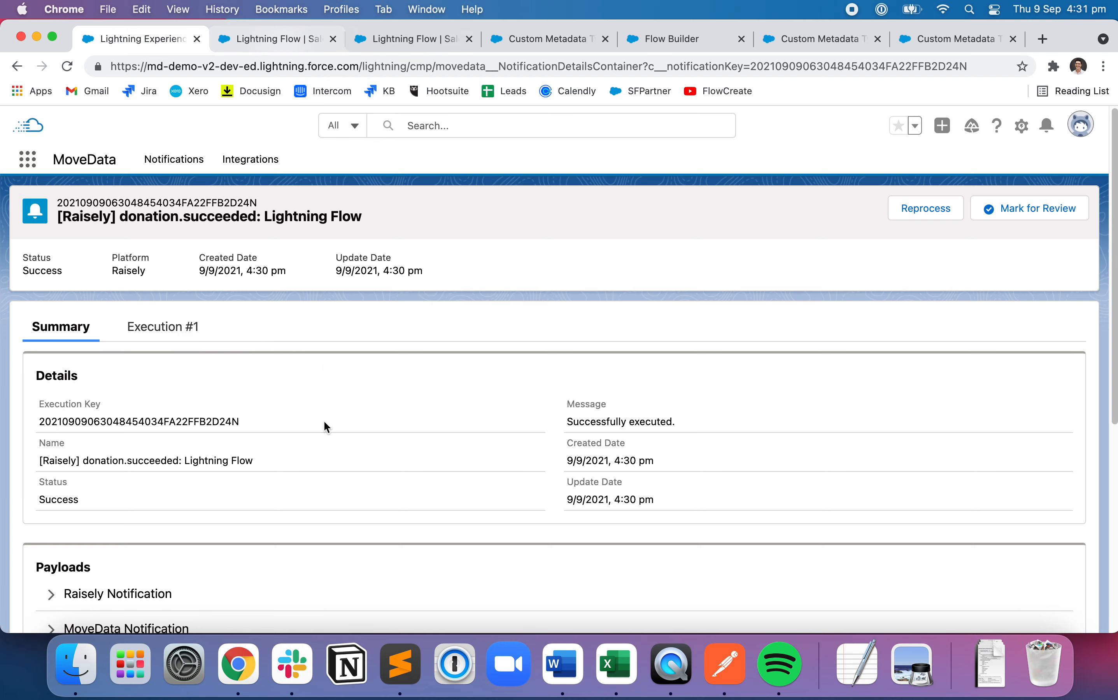
pyautogui.scroll(-7, 326, 422)
pyautogui.rightClick(154, 579)
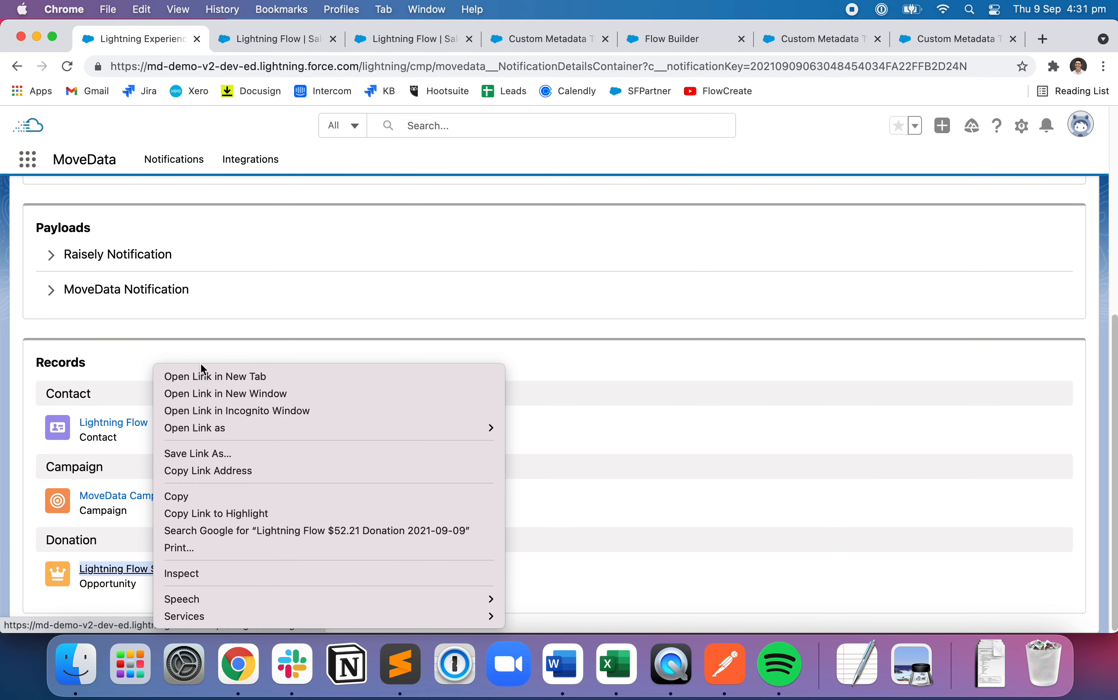
pyautogui.click(209, 374)
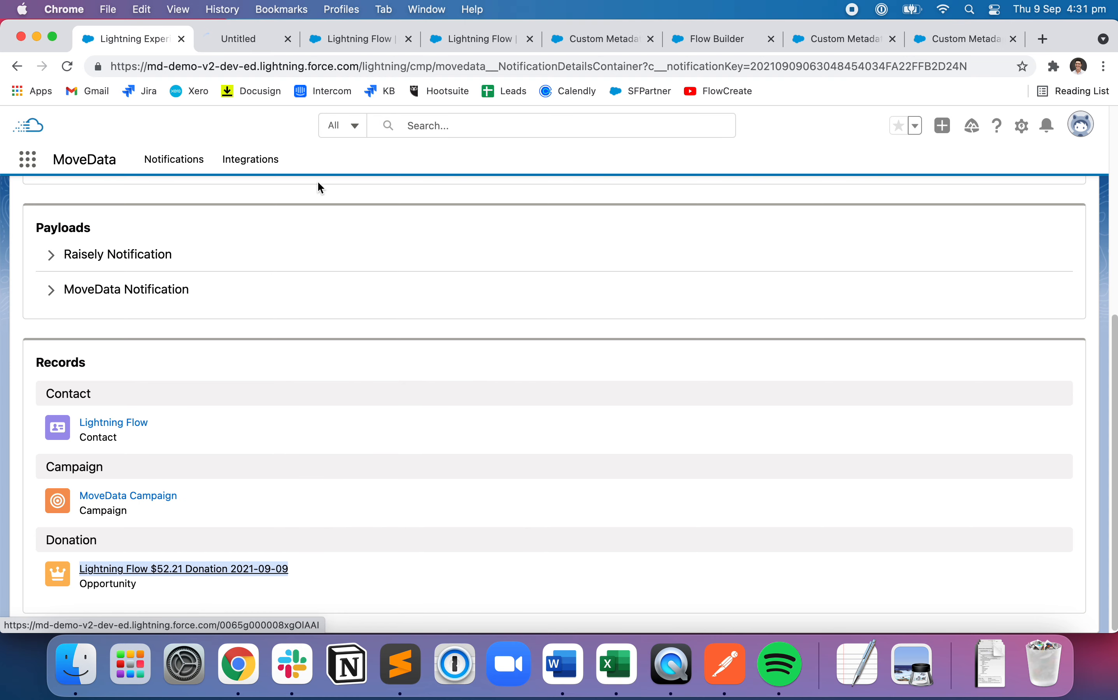
# Close the contact, custom metadata and Flow Builder pages, keeping only the notification and donation pages open.
pyautogui.click(413, 39)
pyautogui.click(412, 40)
pyautogui.click(418, 39)
pyautogui.click(418, 39)
pyautogui.click(418, 39)
pyautogui.click(418, 40)
# Examine the donation's detail fields, including Card Country, and leave the record unedited.
pyautogui.click(304, 40)
pyautogui.click(132, 382)
pyautogui.scroll(-6, 305, 398)
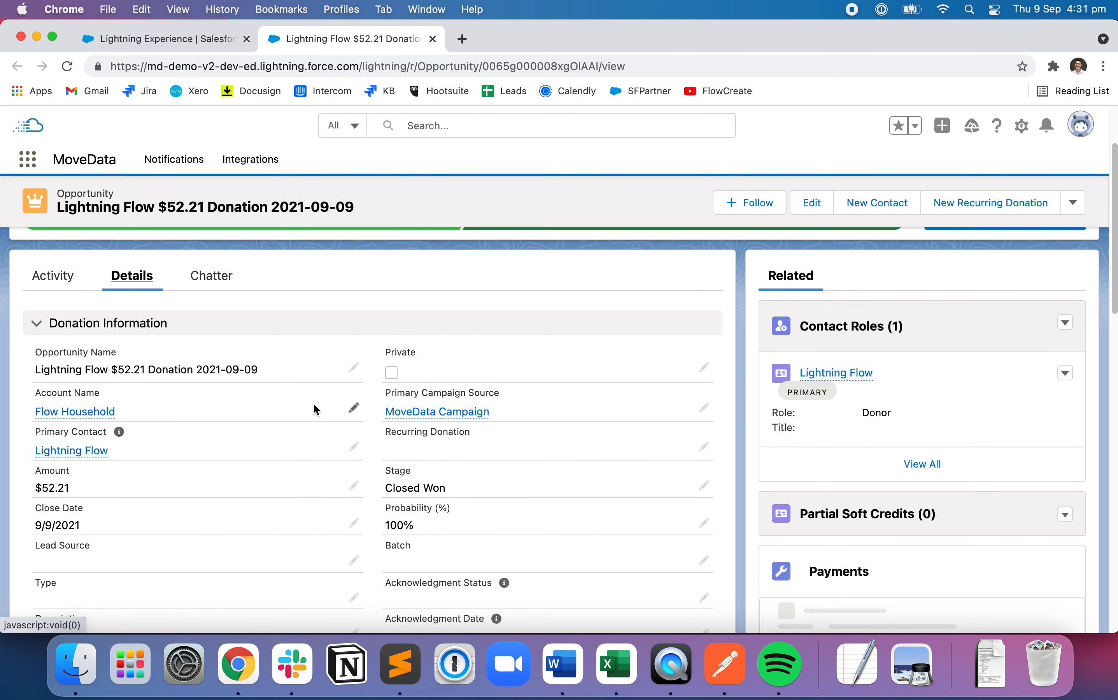
pyautogui.scroll(-3, 319, 412)
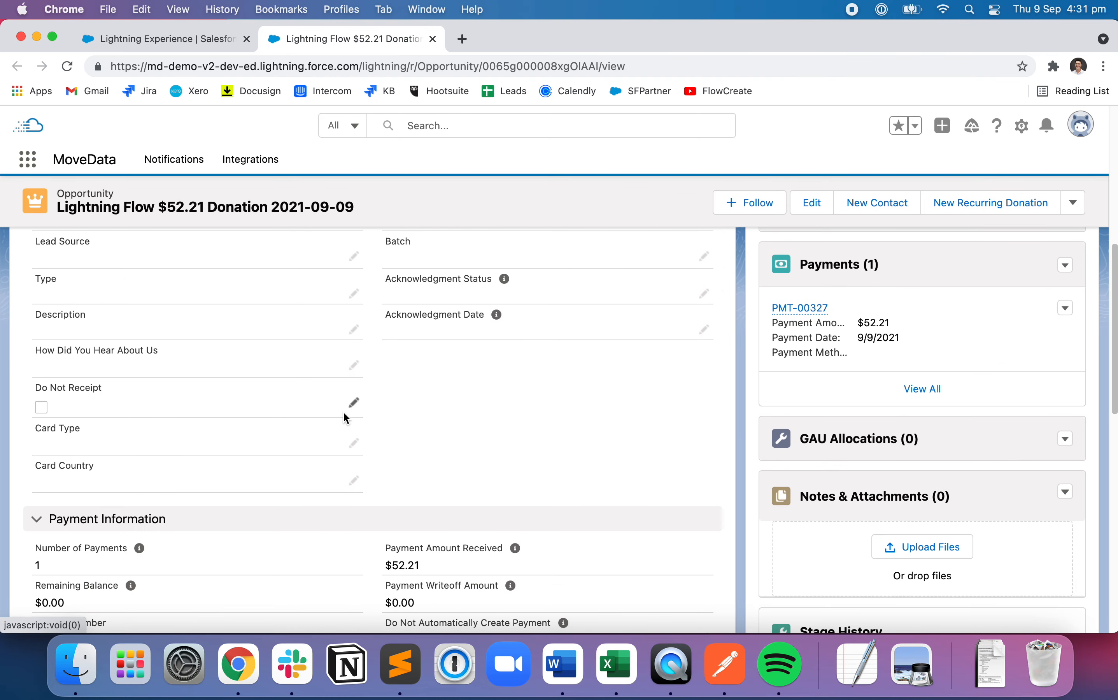
pyautogui.click(356, 484)
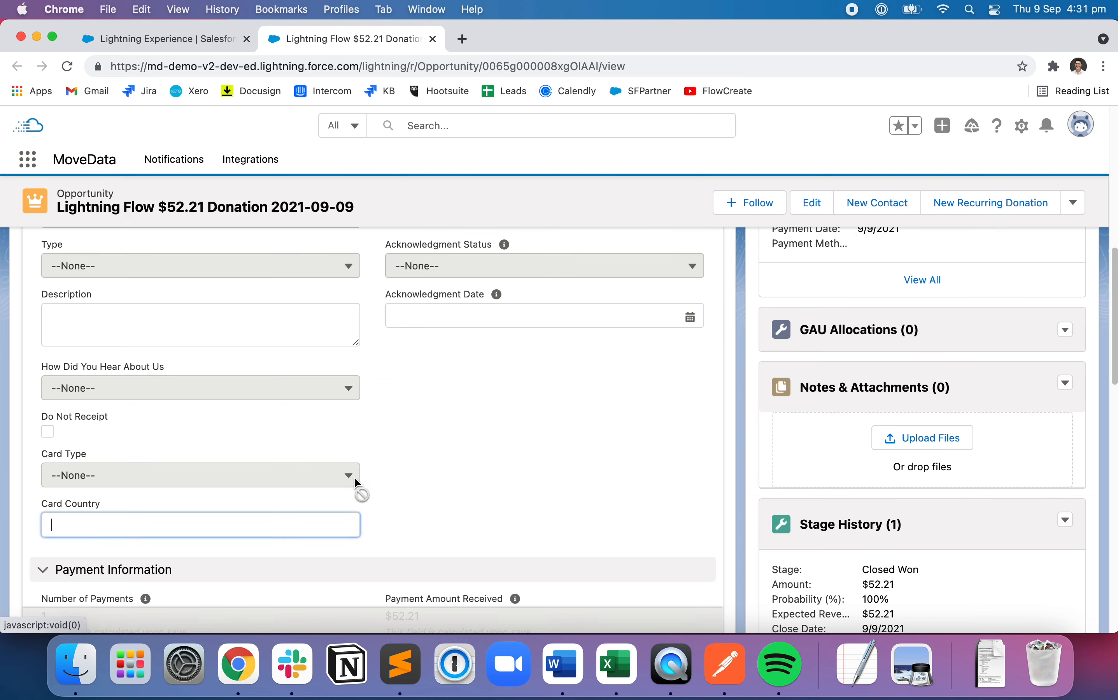
pyautogui.click(360, 618)
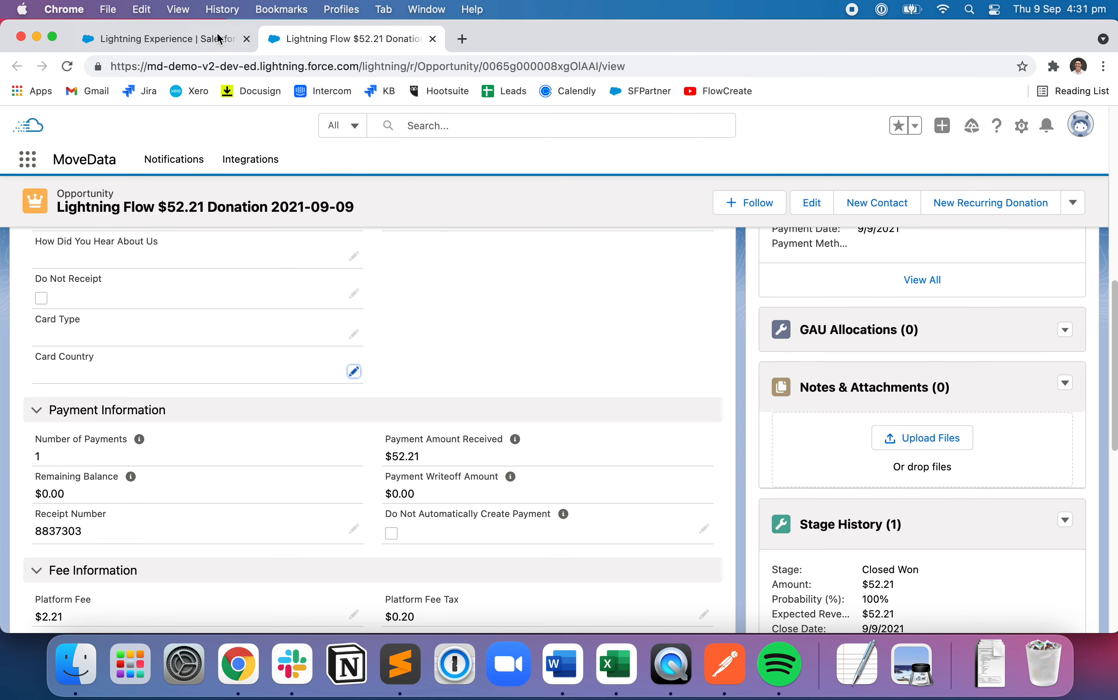
# Return to the notification page, open the Execution #1 log and look through it for the Donation entry's parameters.
pyautogui.click(191, 44)
pyautogui.scroll(6, 268, 343)
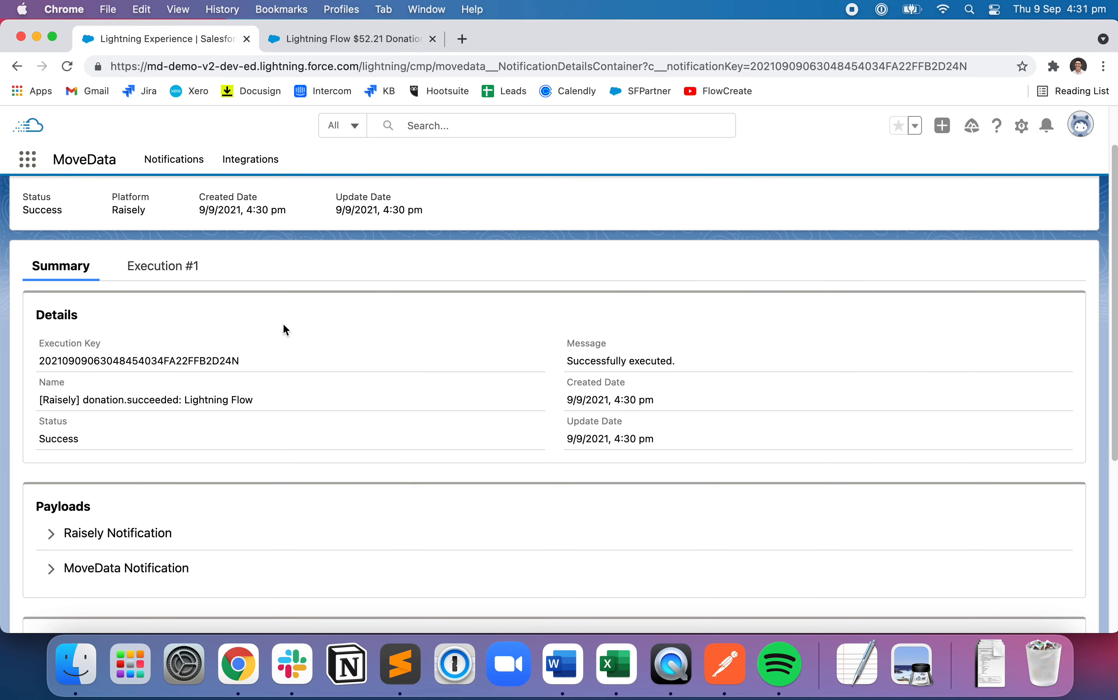
pyautogui.click(160, 272)
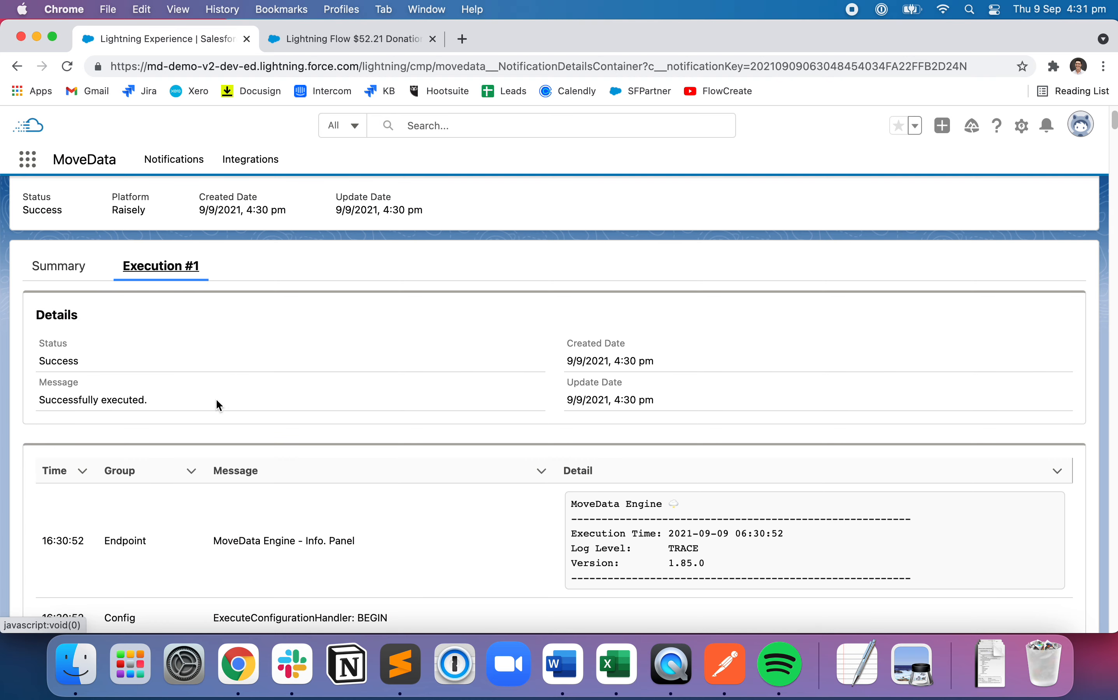
pyautogui.scroll(-6, 144, 425)
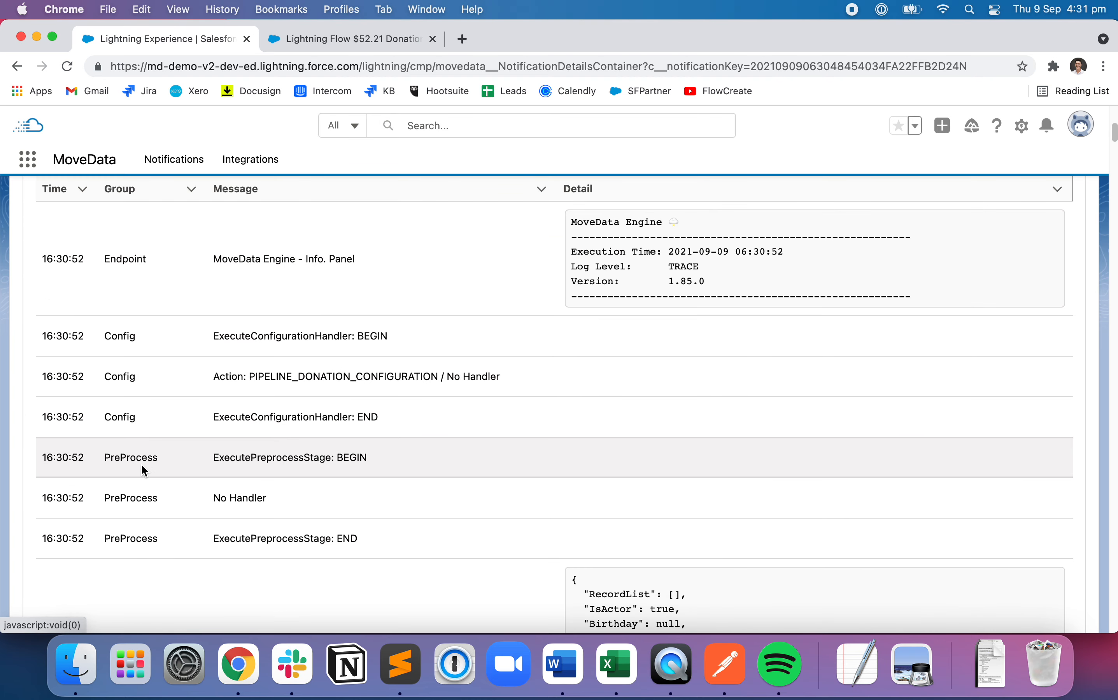
pyautogui.scroll(-15, 135, 450)
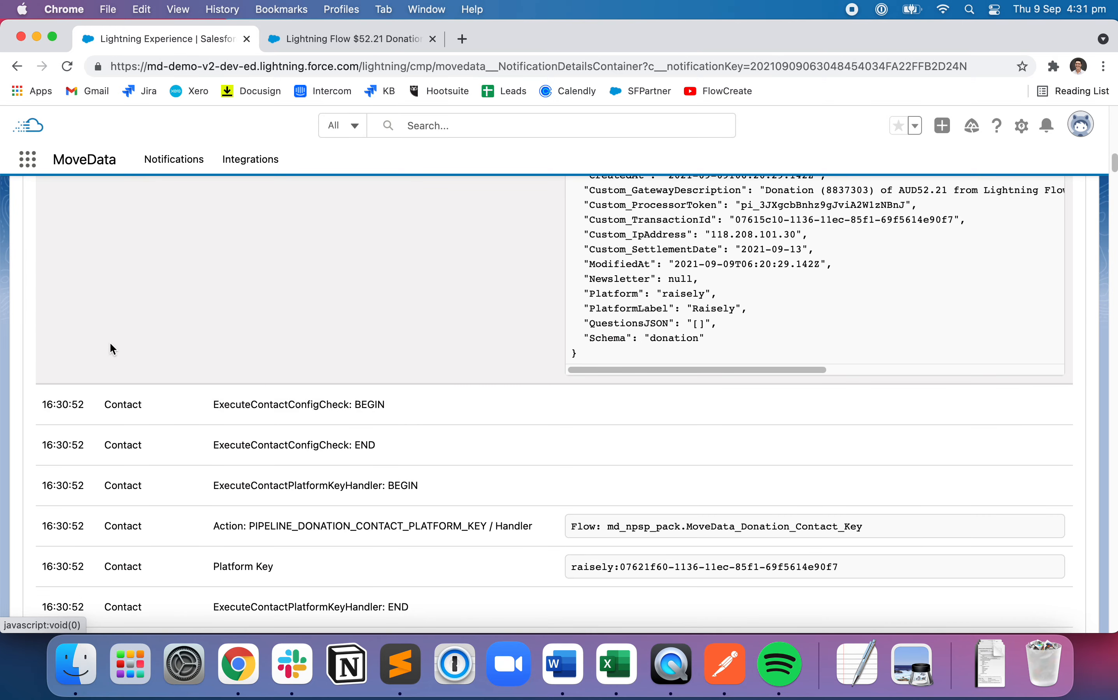
pyautogui.scroll(-6, 130, 370)
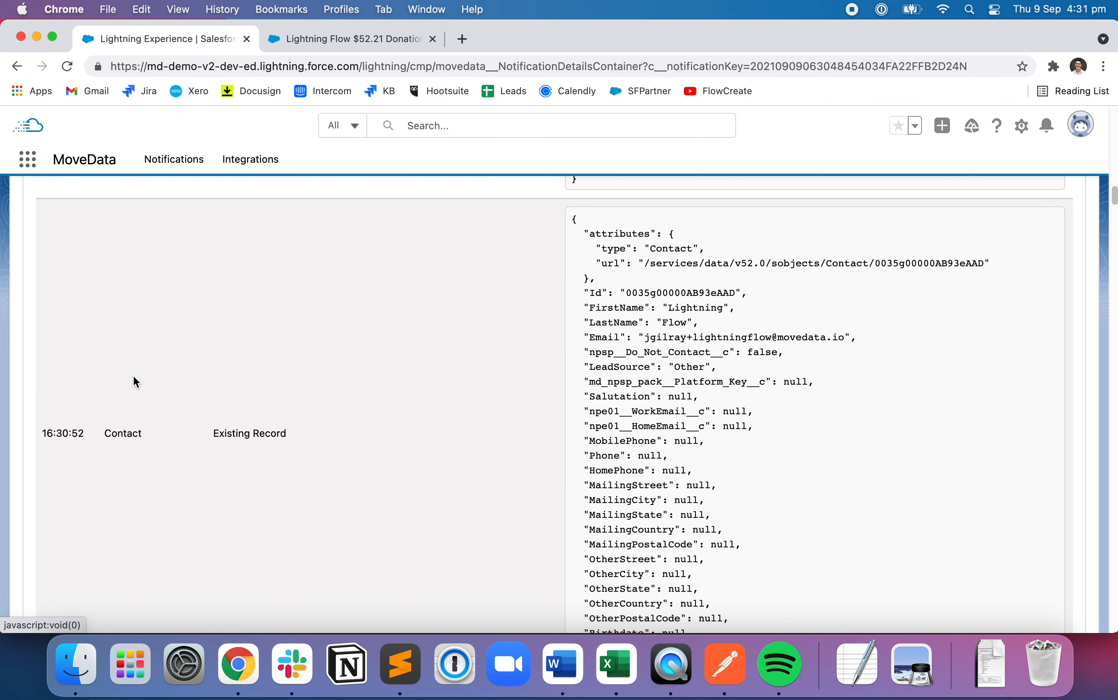
pyautogui.scroll(3, 146, 390)
pyautogui.scroll(-9, 153, 384)
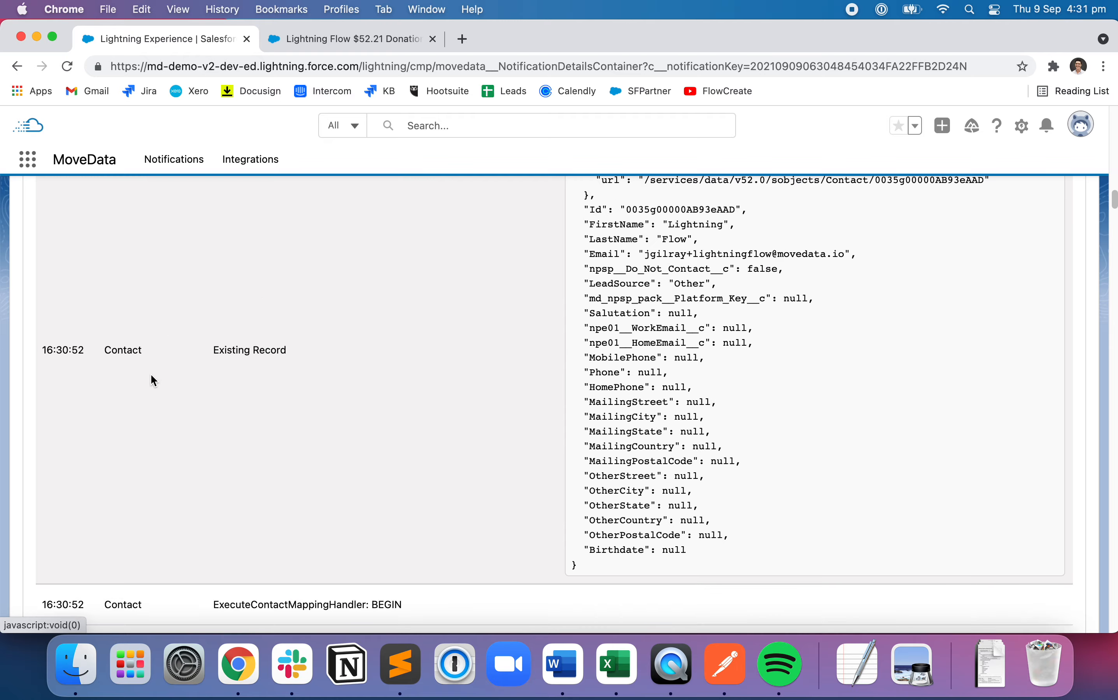
pyautogui.scroll(-15, 151, 376)
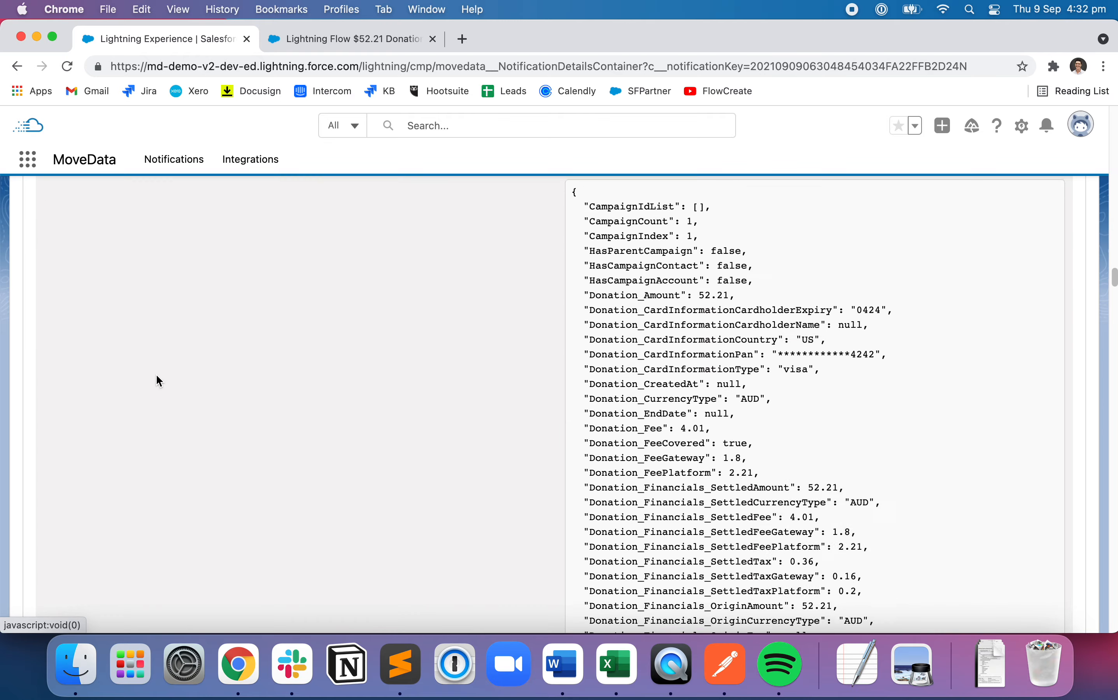
pyautogui.scroll(-15, 164, 375)
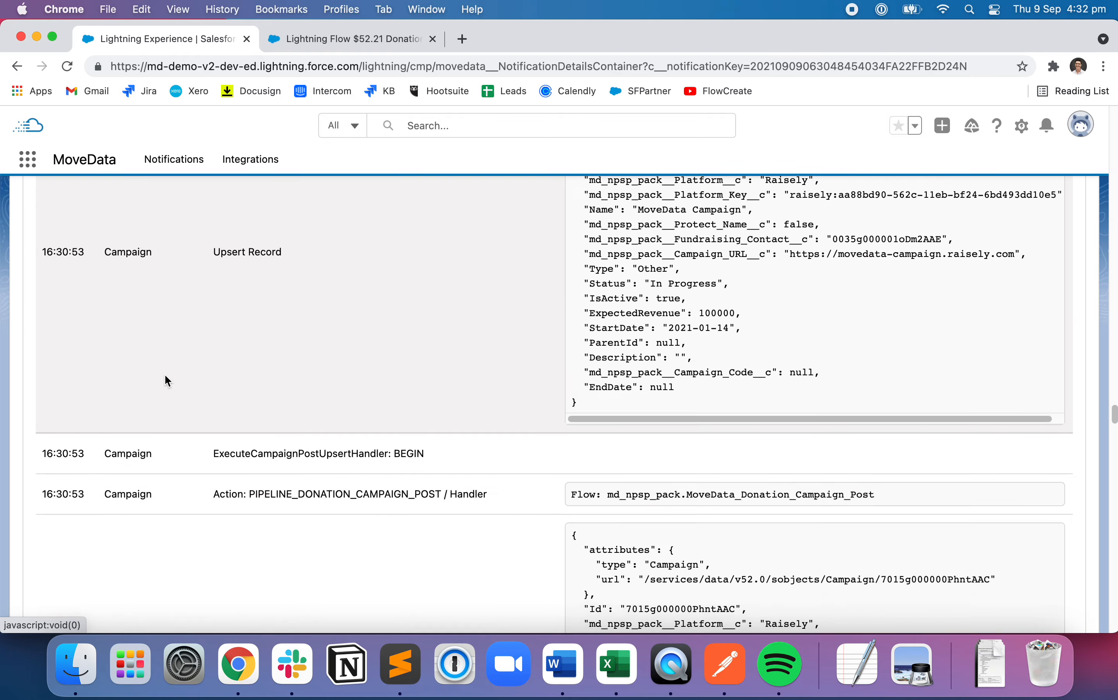
pyautogui.scroll(-15, 164, 376)
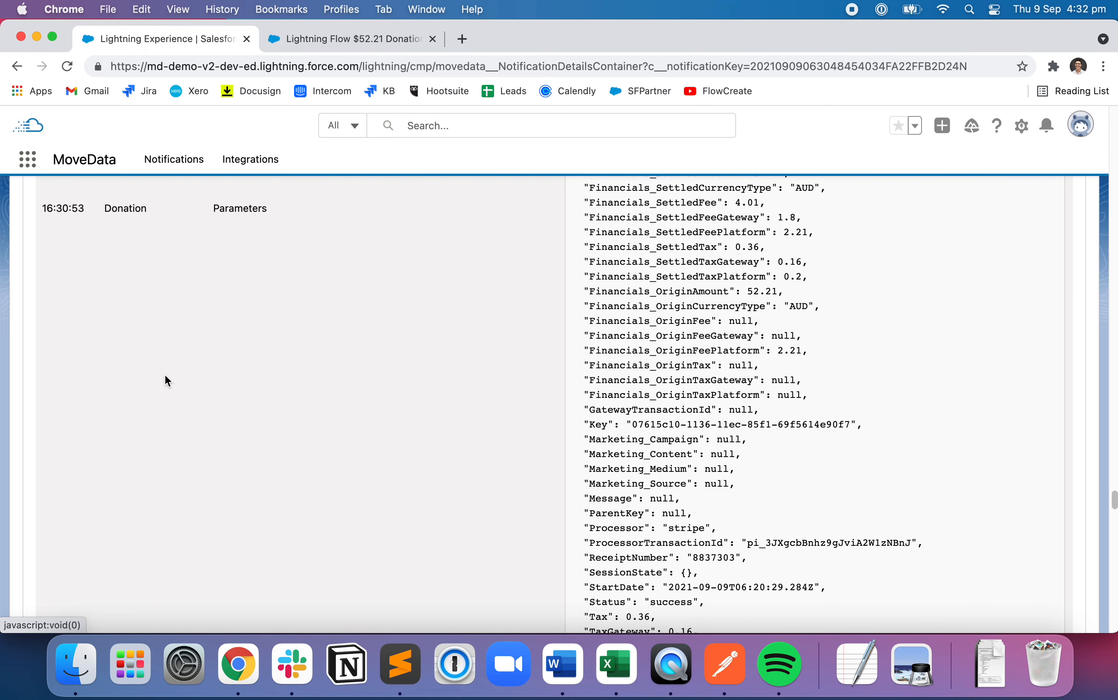
# Examine the Donation entry's Parameters payload and highlight the CardInformationCountry line.
pyautogui.scroll(2, 165, 376)
pyautogui.doubleClick(242, 357)
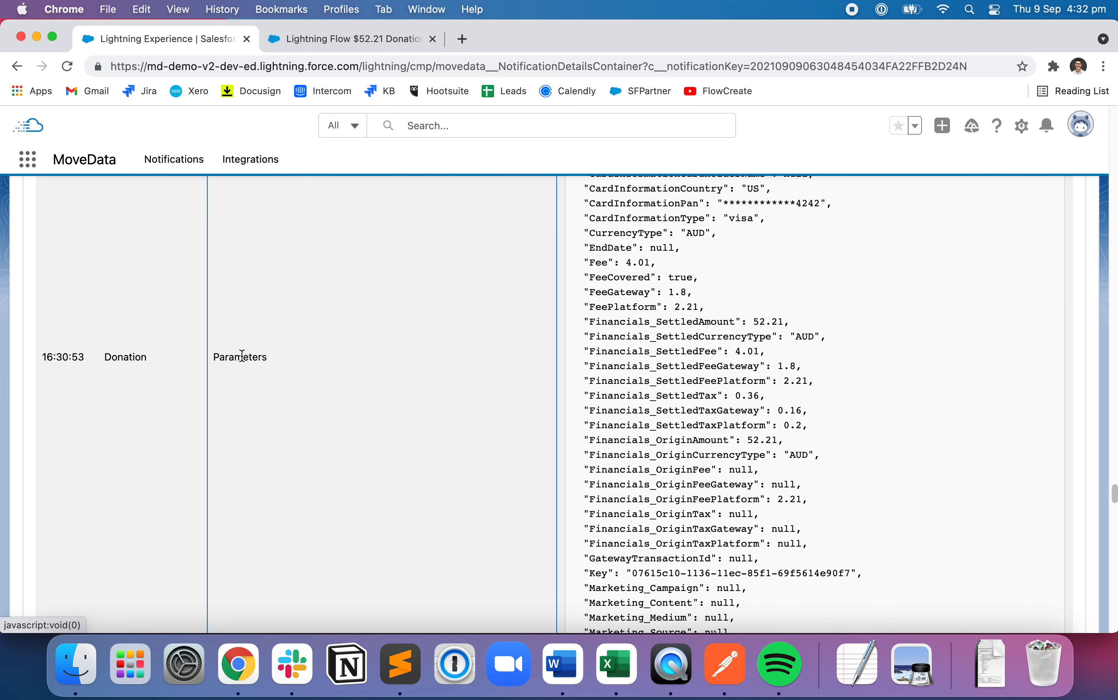
pyautogui.scroll(10, 545, 397)
pyautogui.scroll(10, 667, 405)
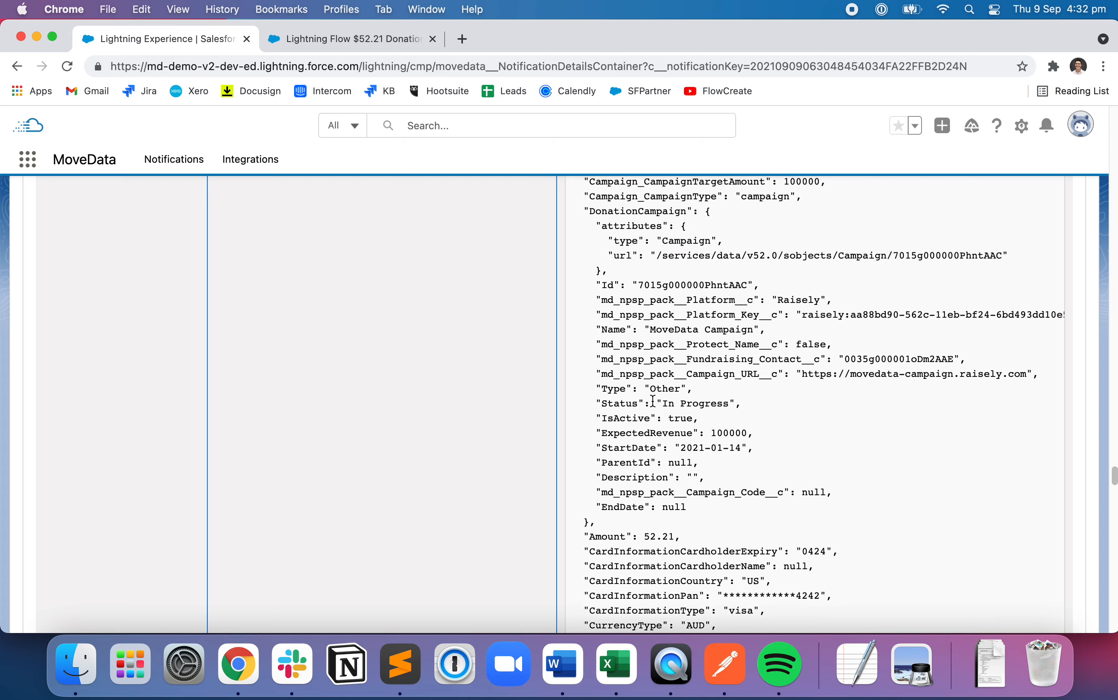
pyautogui.scroll(15, 669, 401)
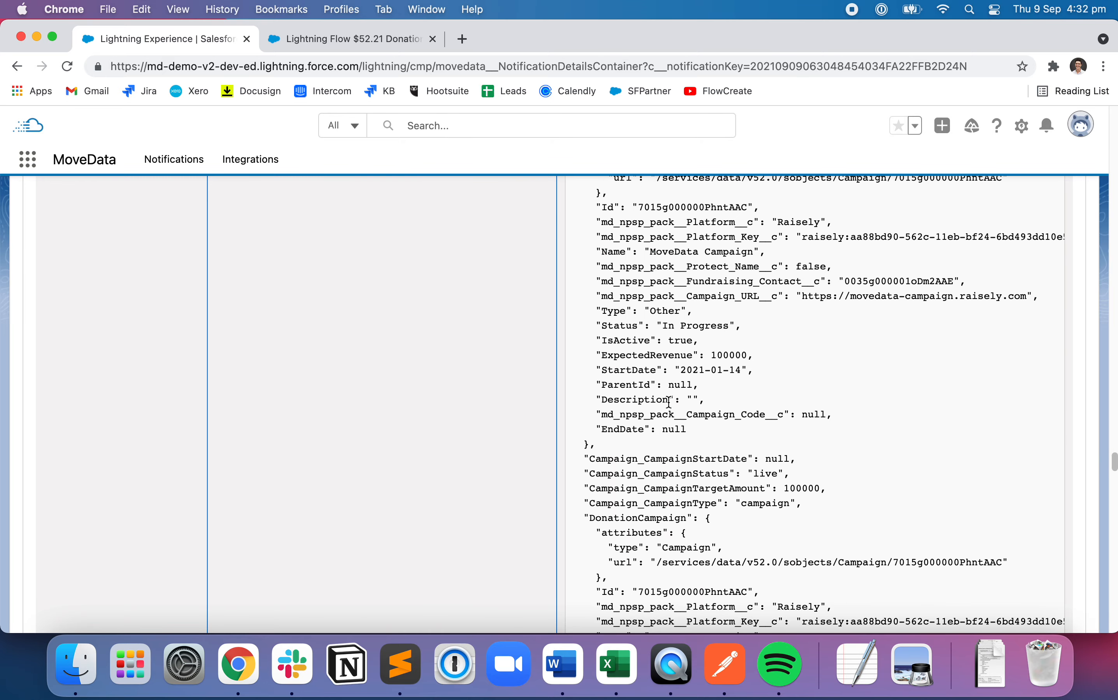
pyautogui.scroll(-12, 672, 403)
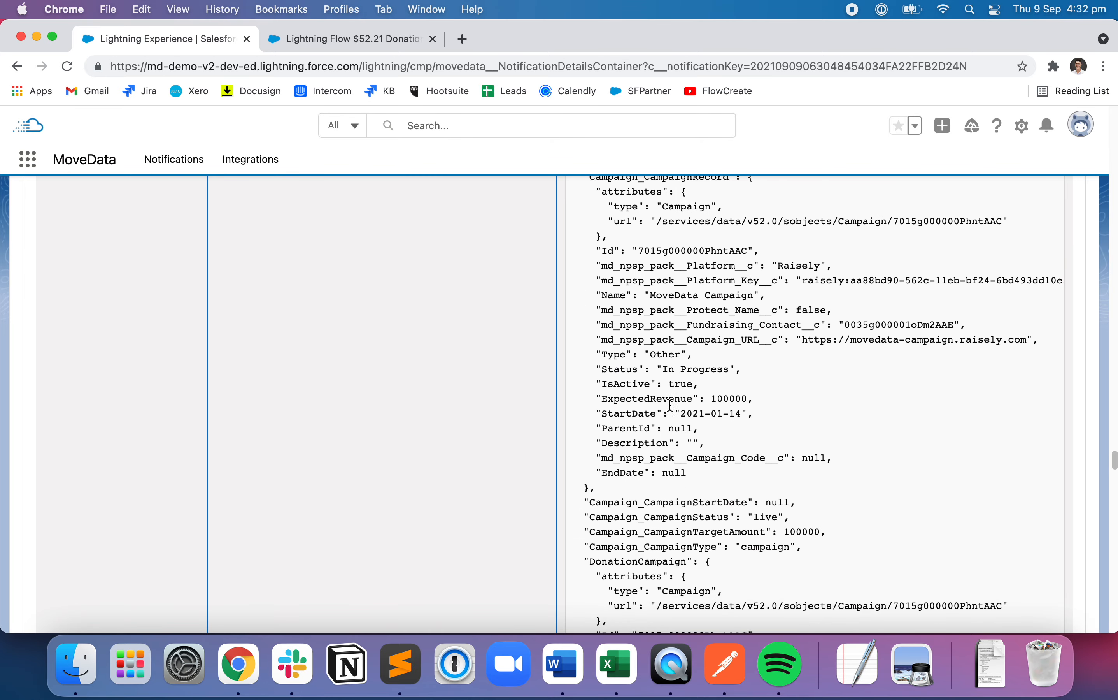
pyautogui.scroll(-16, 668, 406)
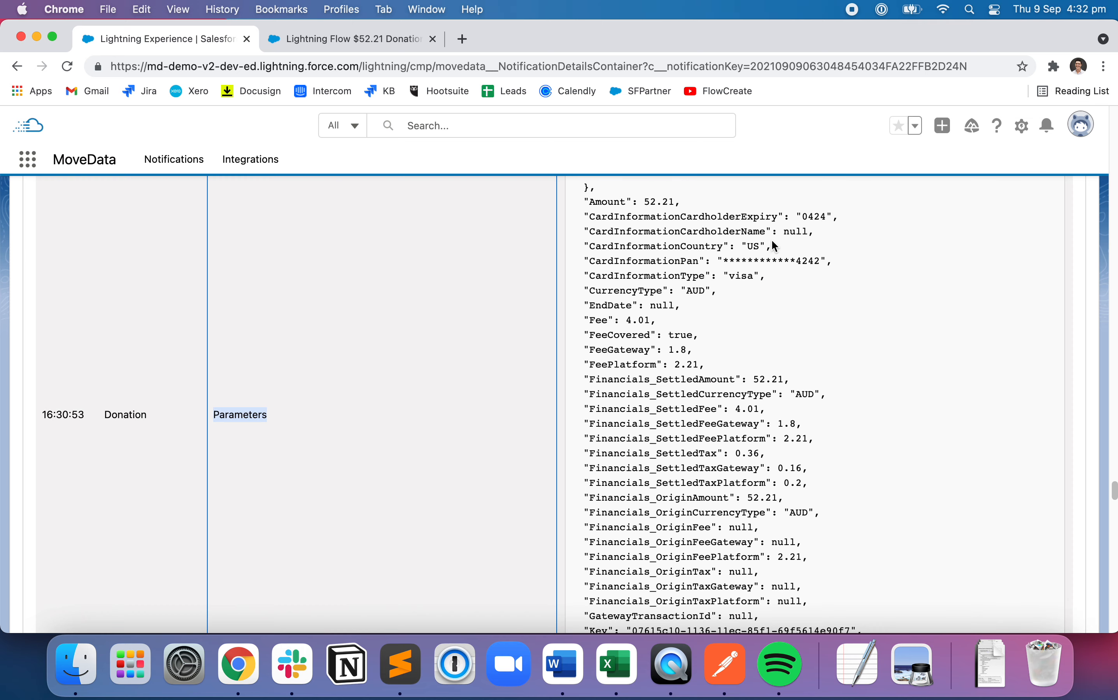
pyautogui.moveTo(772, 246); pyautogui.dragTo(584, 240)
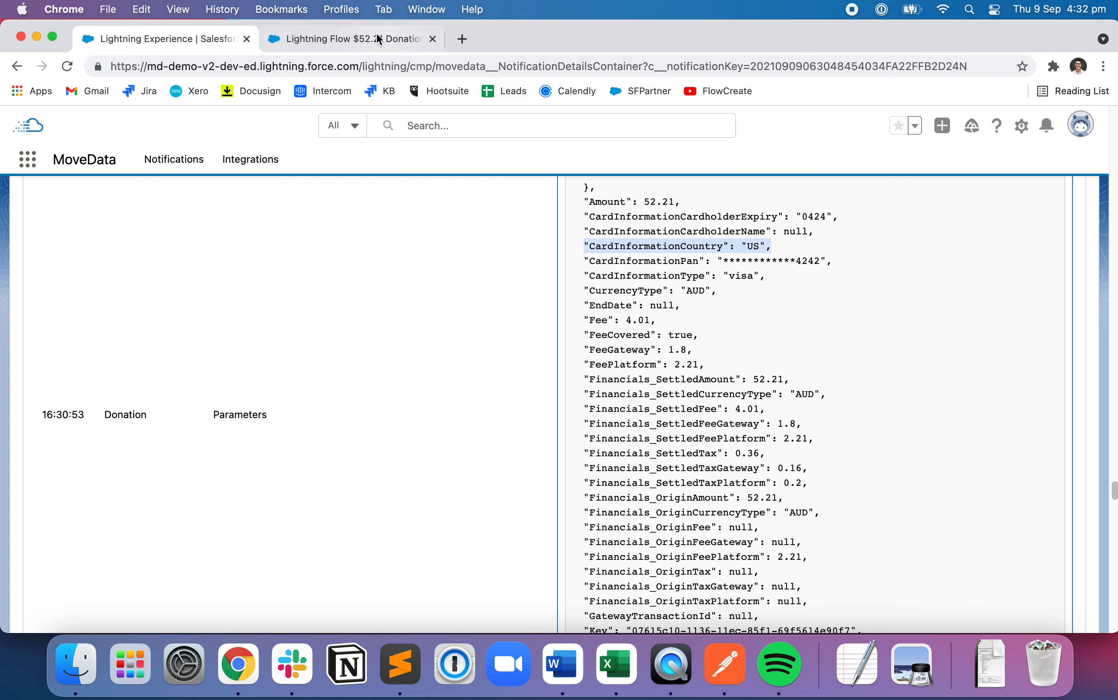
# Go back to the donation record, then open Setup in a new tab and find the Flows list using "flow".
pyautogui.click(365, 40)
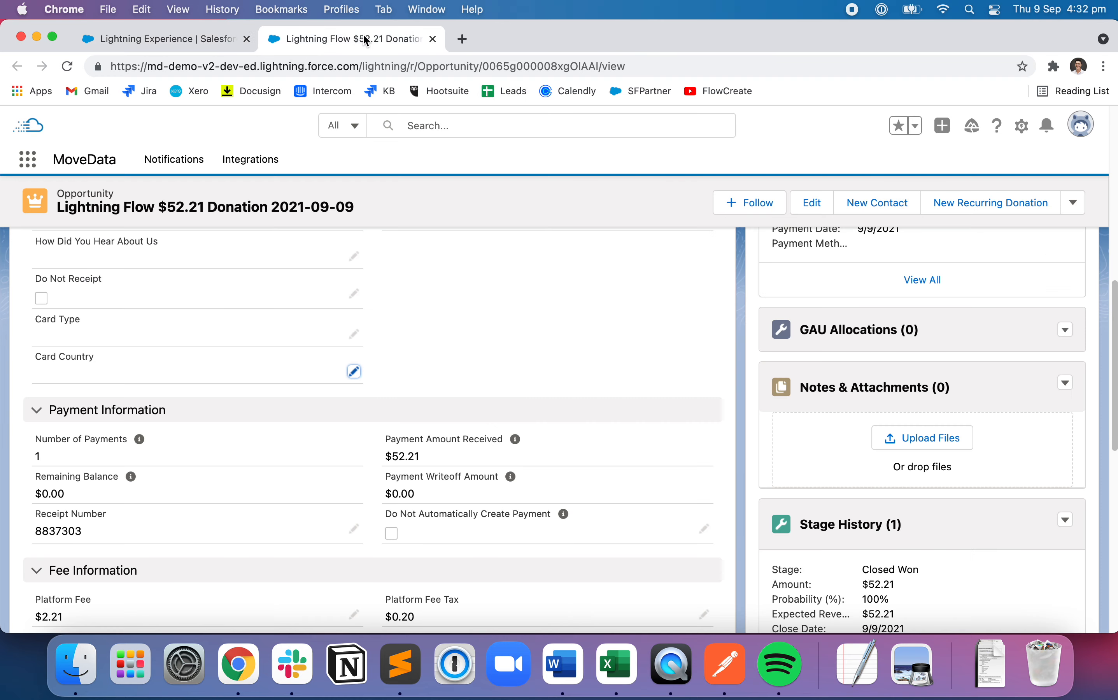
pyautogui.click(493, 332)
pyautogui.click(1023, 126)
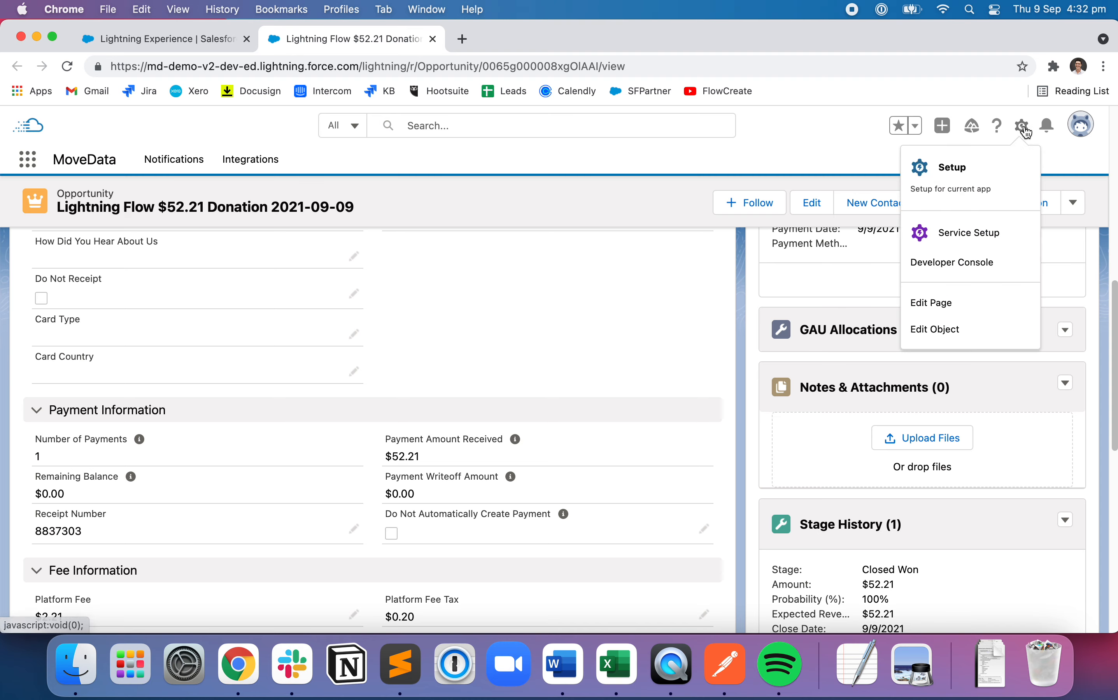
pyautogui.click(956, 163)
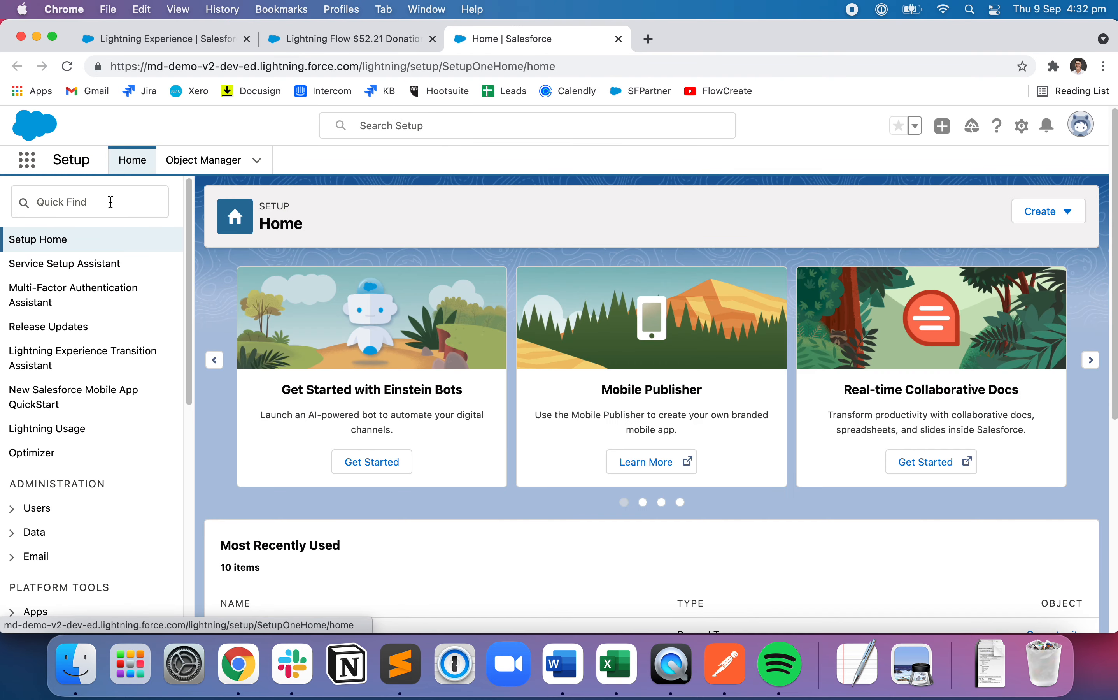
pyautogui.click(115, 195)
pyautogui.write('flow')
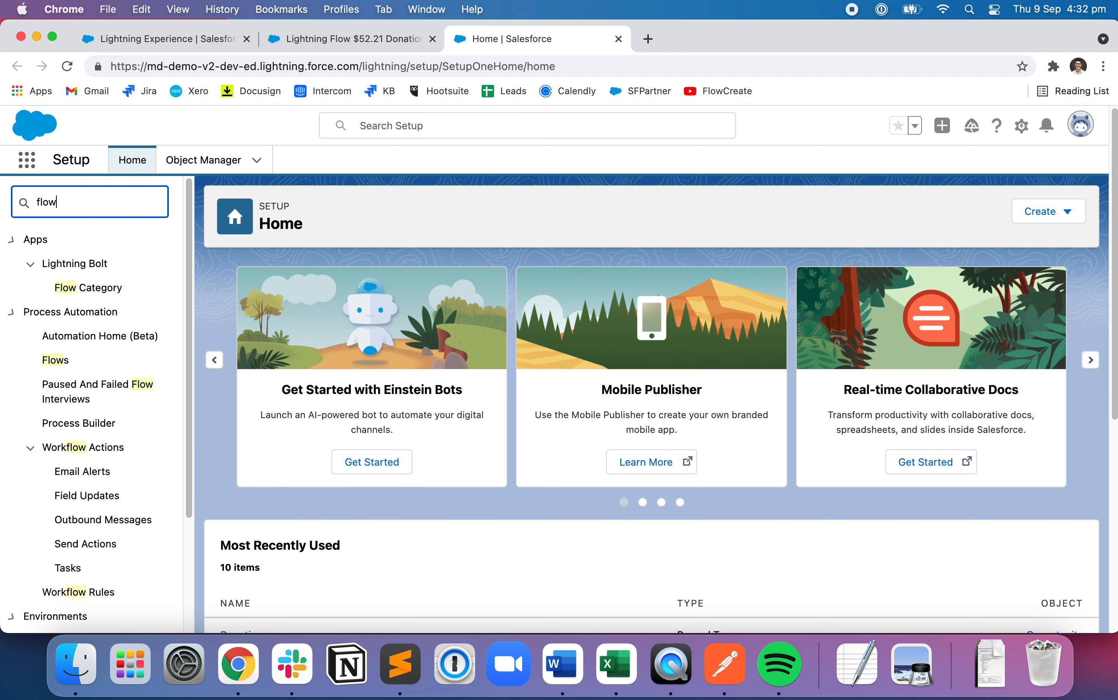
pyautogui.click(56, 360)
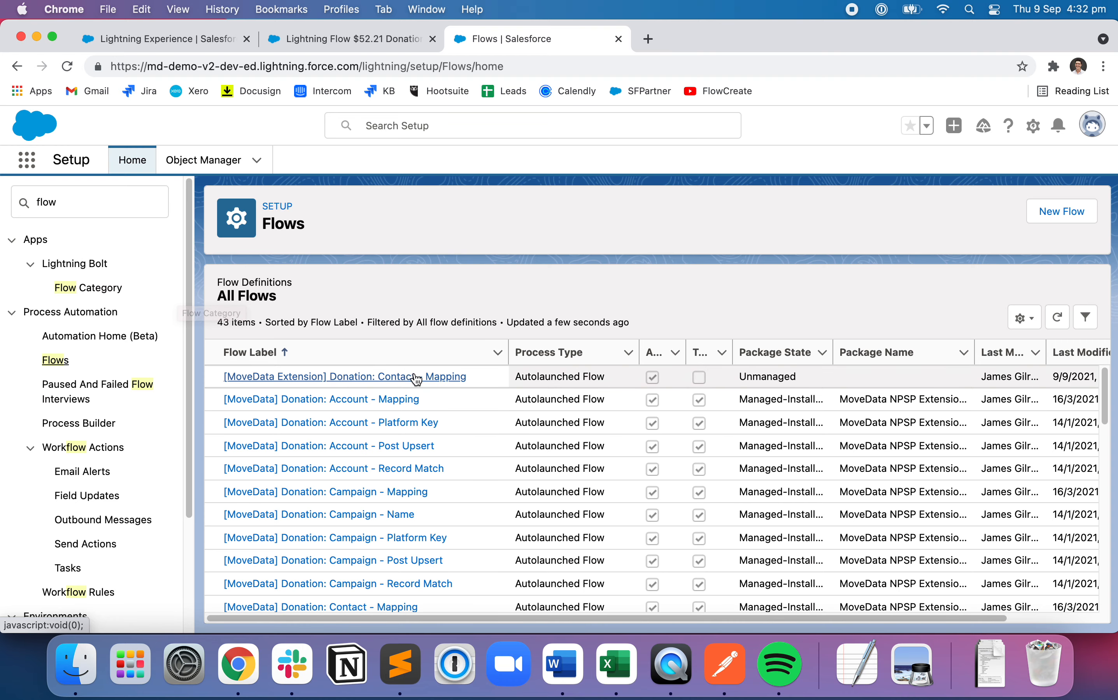
# Create a new Autolaunched Flow (No Trigger) using the Auto-Layout canvas.
pyautogui.click(1070, 219)
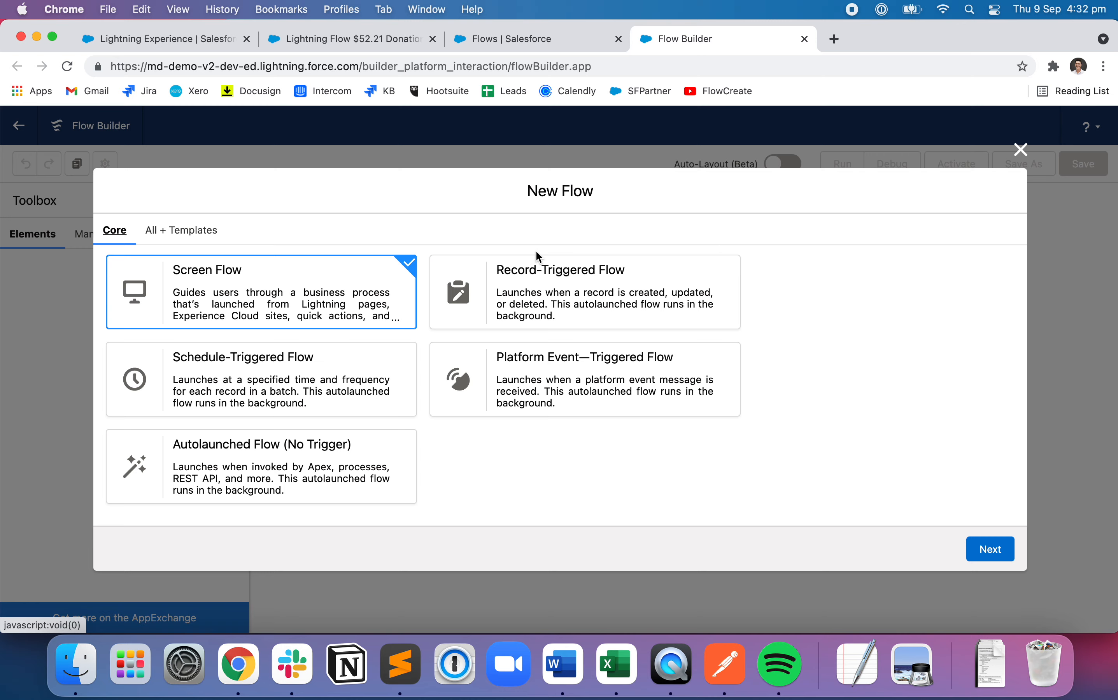
pyautogui.click(344, 467)
pyautogui.click(991, 549)
pyautogui.click(659, 329)
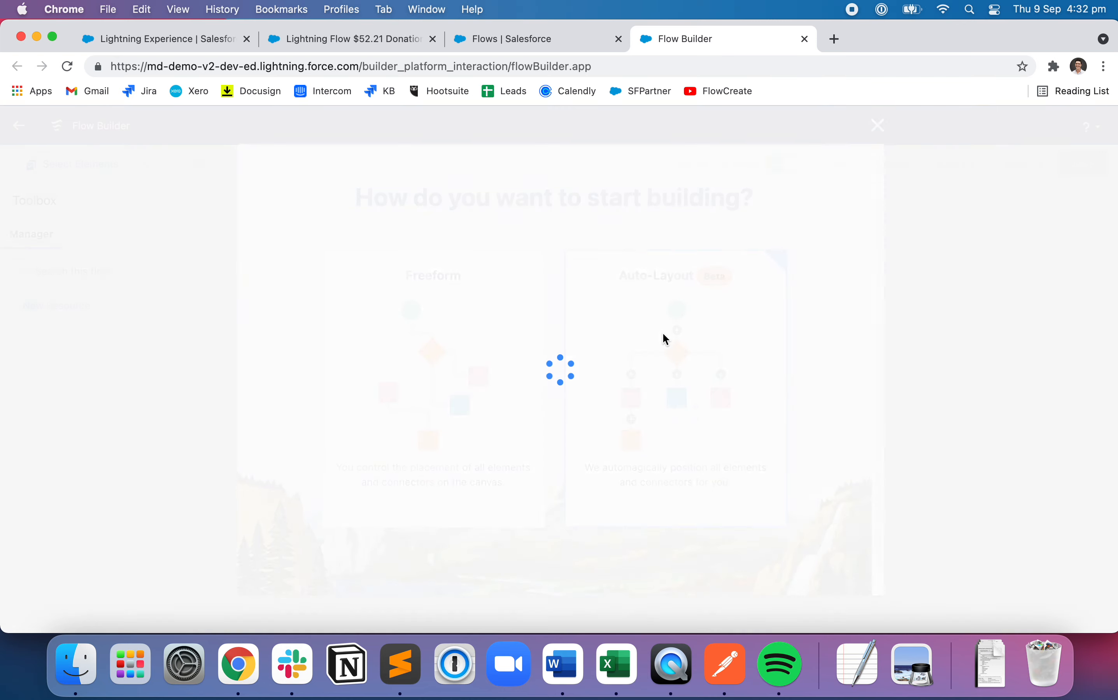
# Create a single variable named Record with data type Record and object Opportunity, available for both input and output.
pyautogui.click(73, 314)
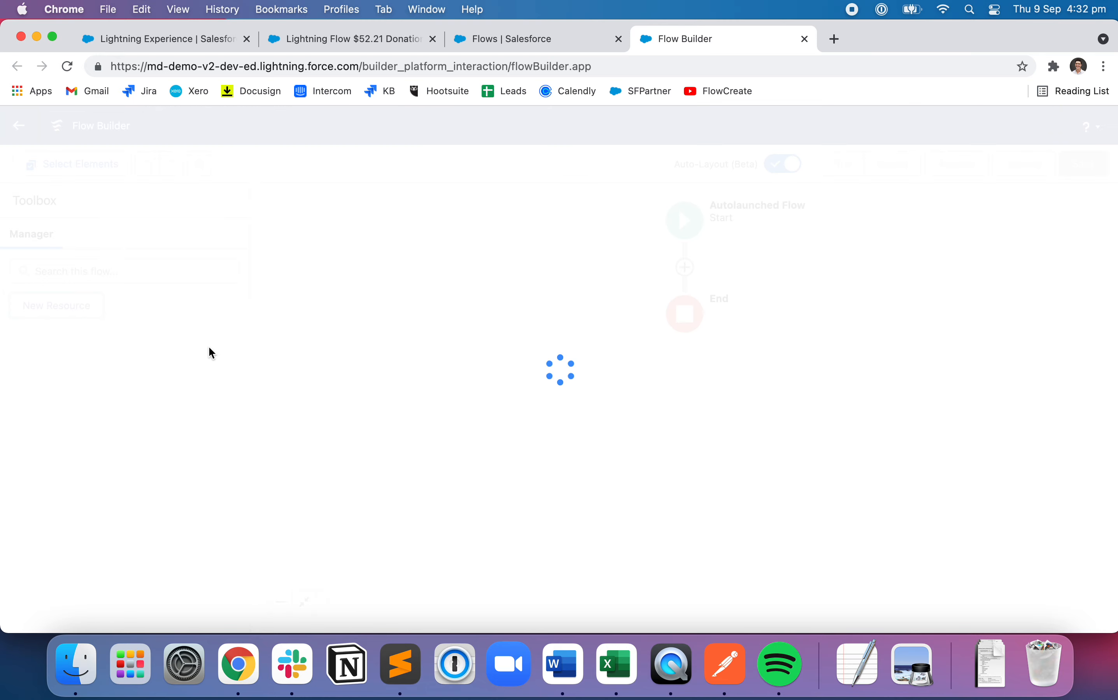
pyautogui.click(363, 311)
pyautogui.click(300, 353)
pyautogui.click(324, 350)
pyautogui.click(344, 467)
pyautogui.click(328, 284)
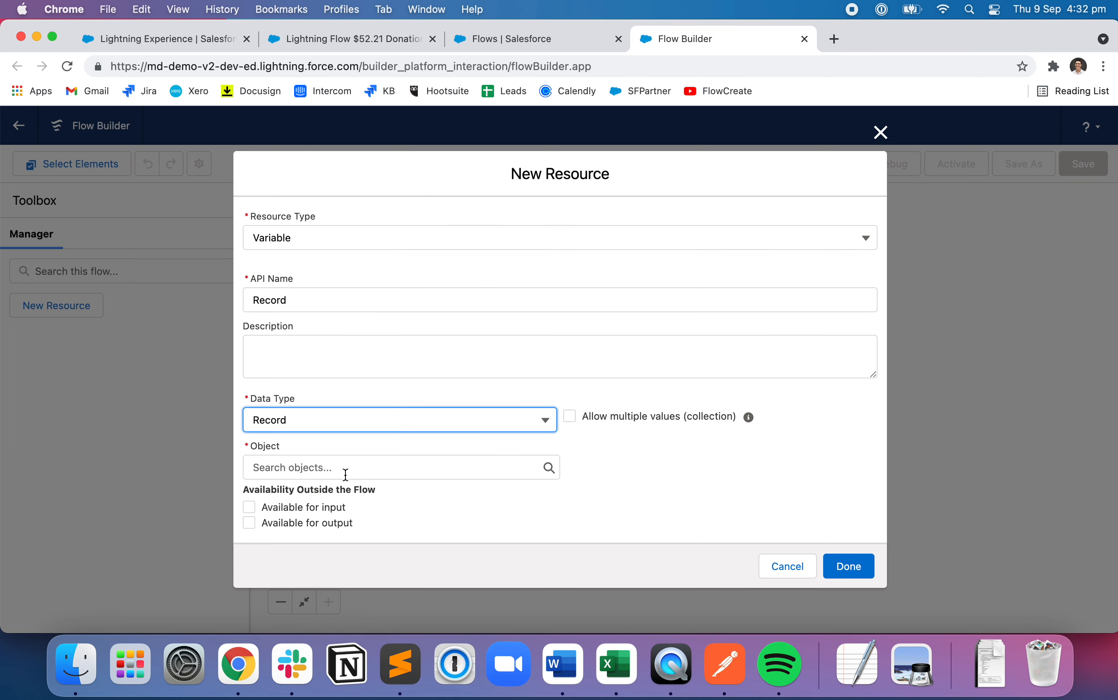
pyautogui.click(309, 470)
pyautogui.write('opport')
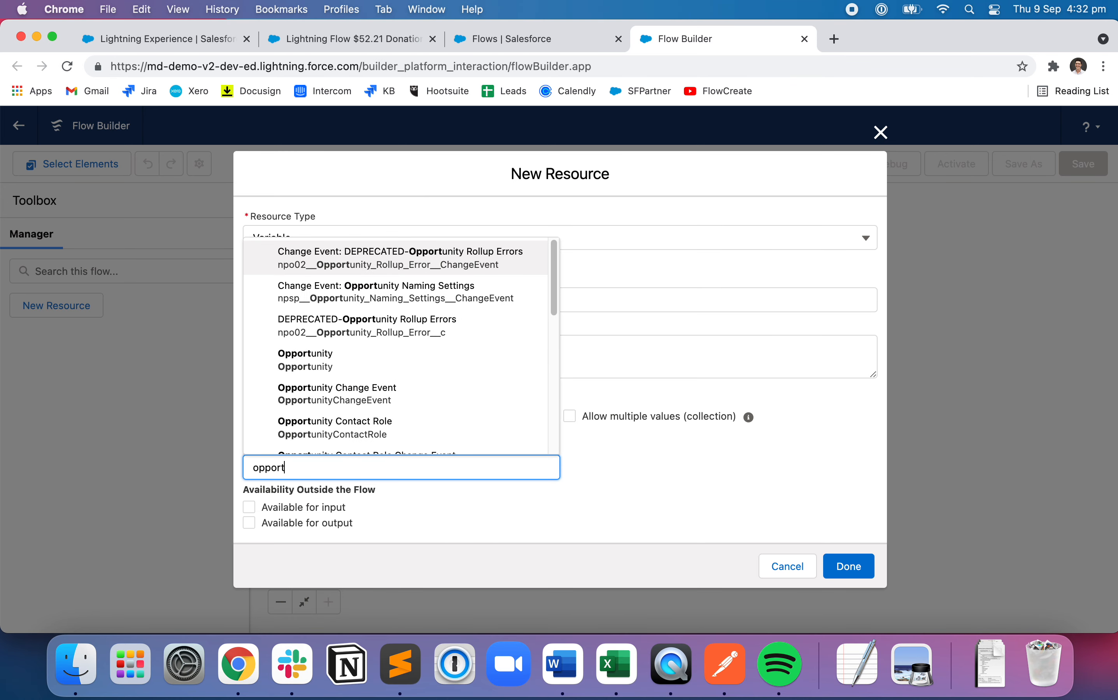
pyautogui.click(331, 358)
pyautogui.click(302, 508)
pyautogui.click(304, 523)
pyautogui.click(850, 565)
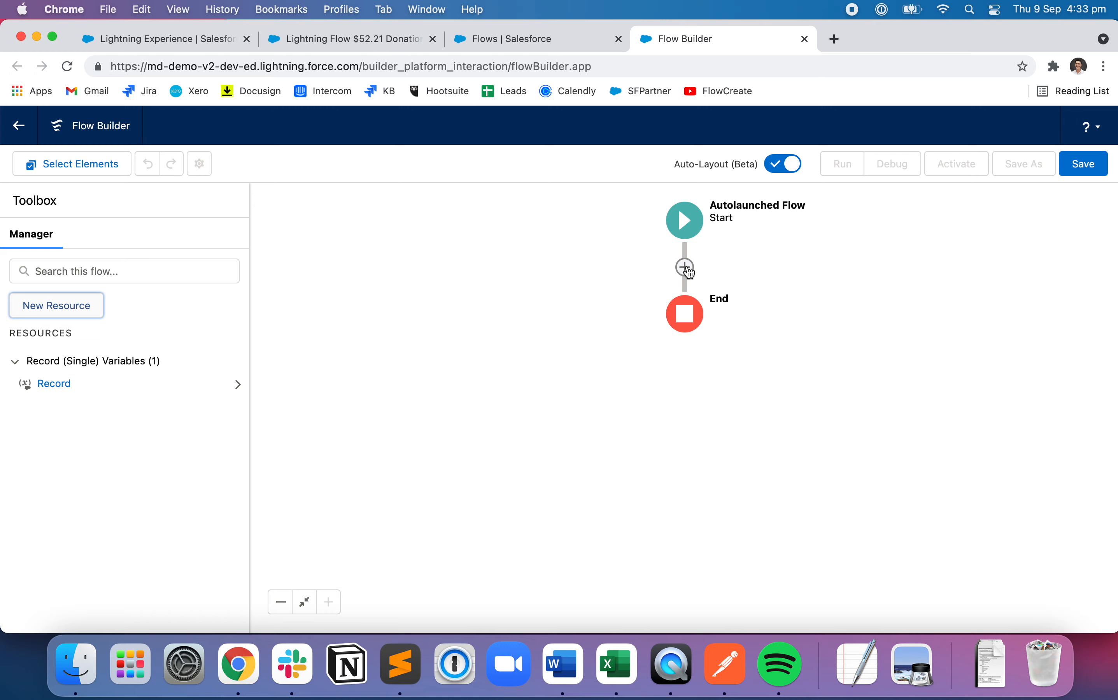
# Add an Assignment element between Start and End, labelled Set Card Country with API name Set_Card_Country.
pyautogui.click(685, 267)
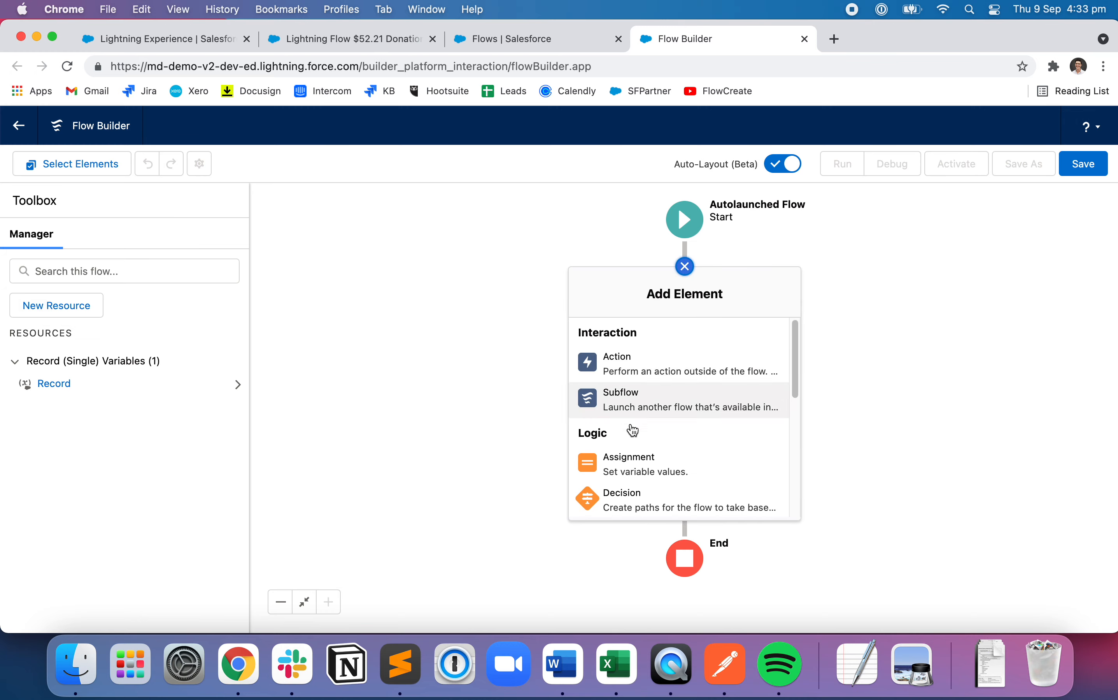
pyautogui.click(661, 468)
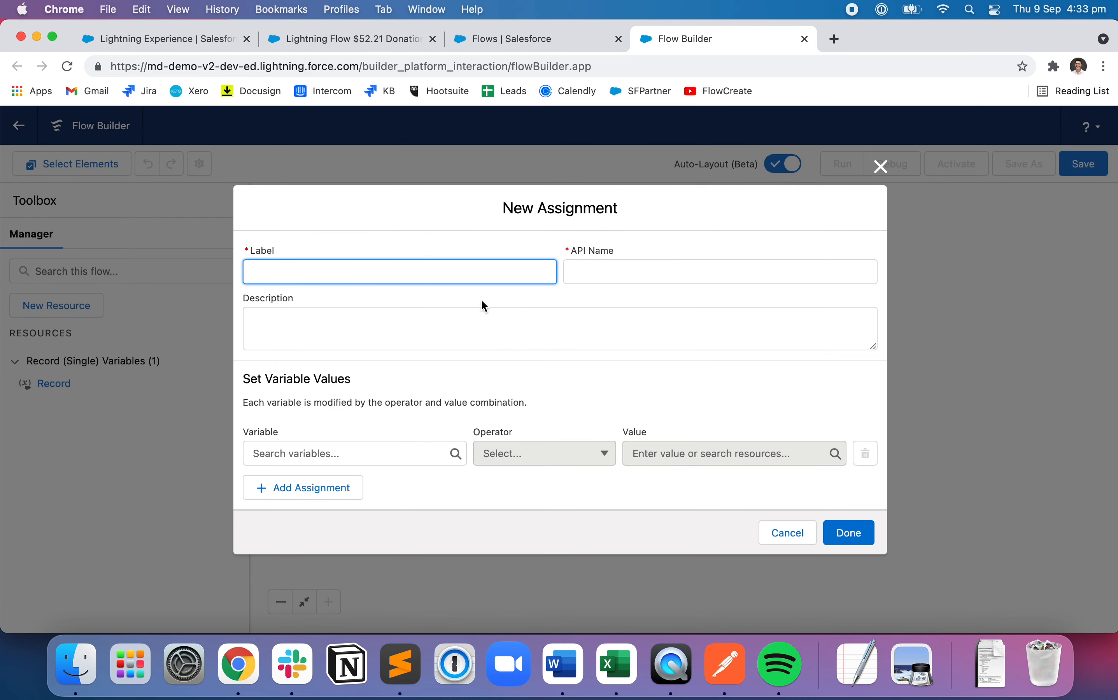
pyautogui.write('Set Card Count')
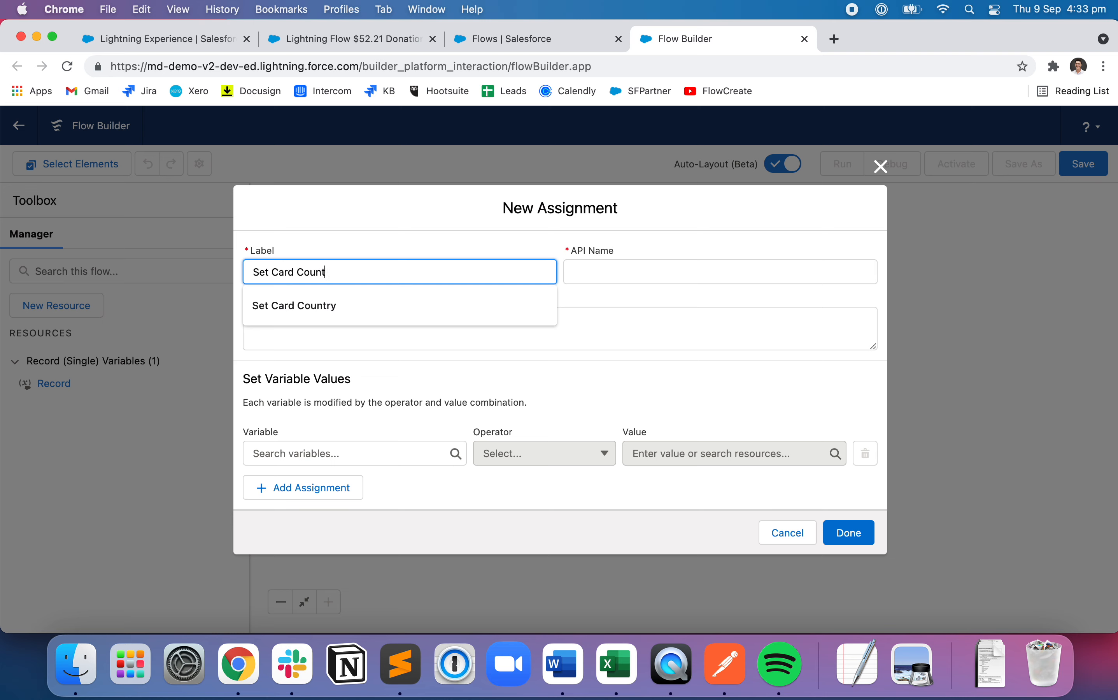
pyautogui.write('ry')
pyautogui.press('Tab')
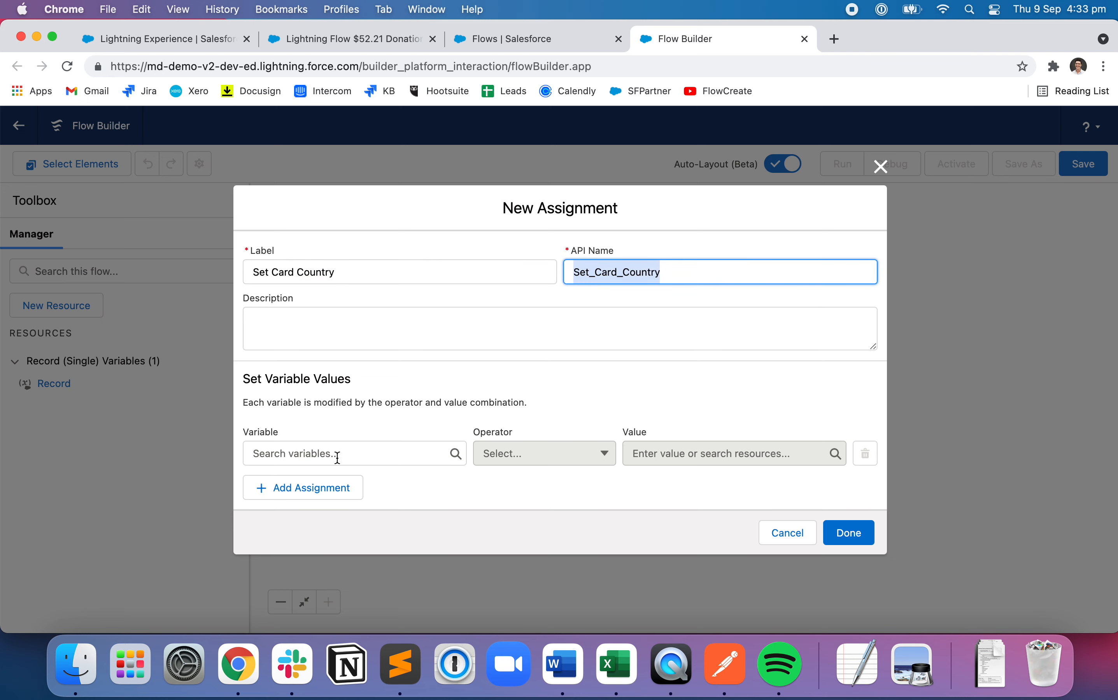
# Choose the Record variable's Card Country field (Card_Country__c) as the assignment's target variable.
pyautogui.click(374, 458)
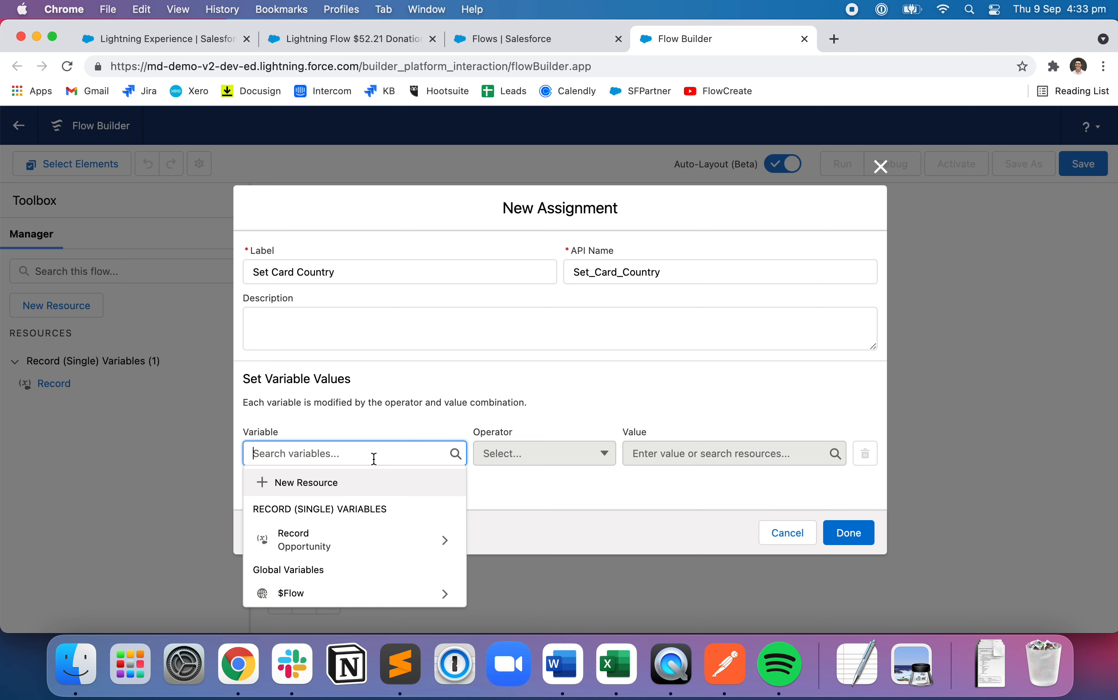
pyautogui.write('re')
pyautogui.click(316, 541)
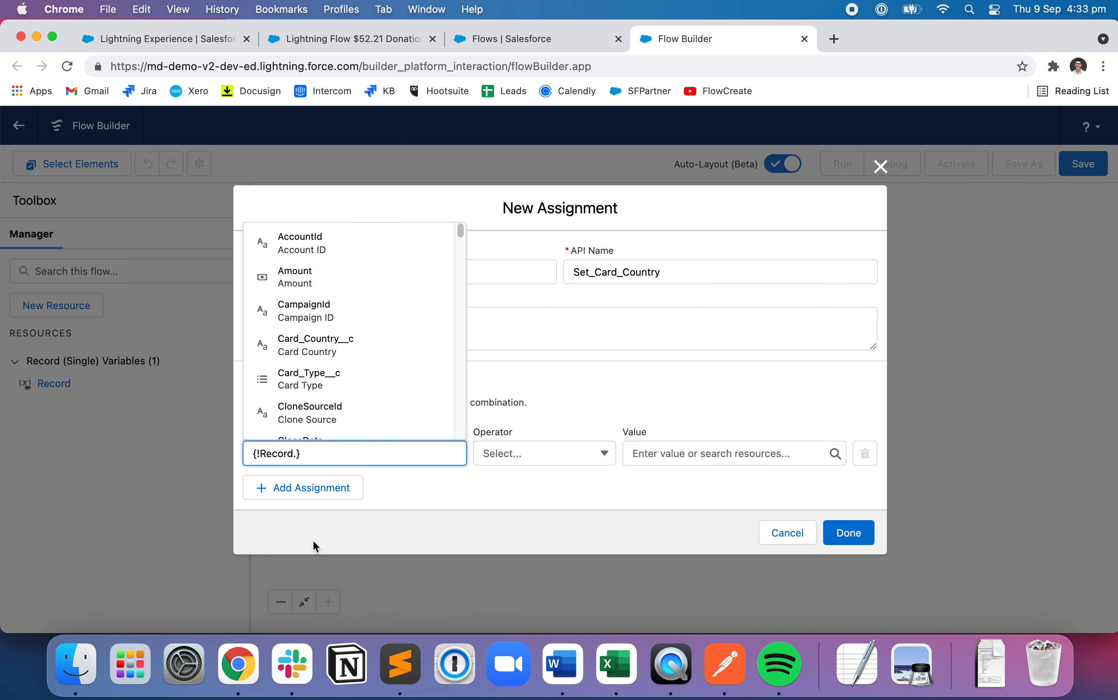
pyautogui.write('card')
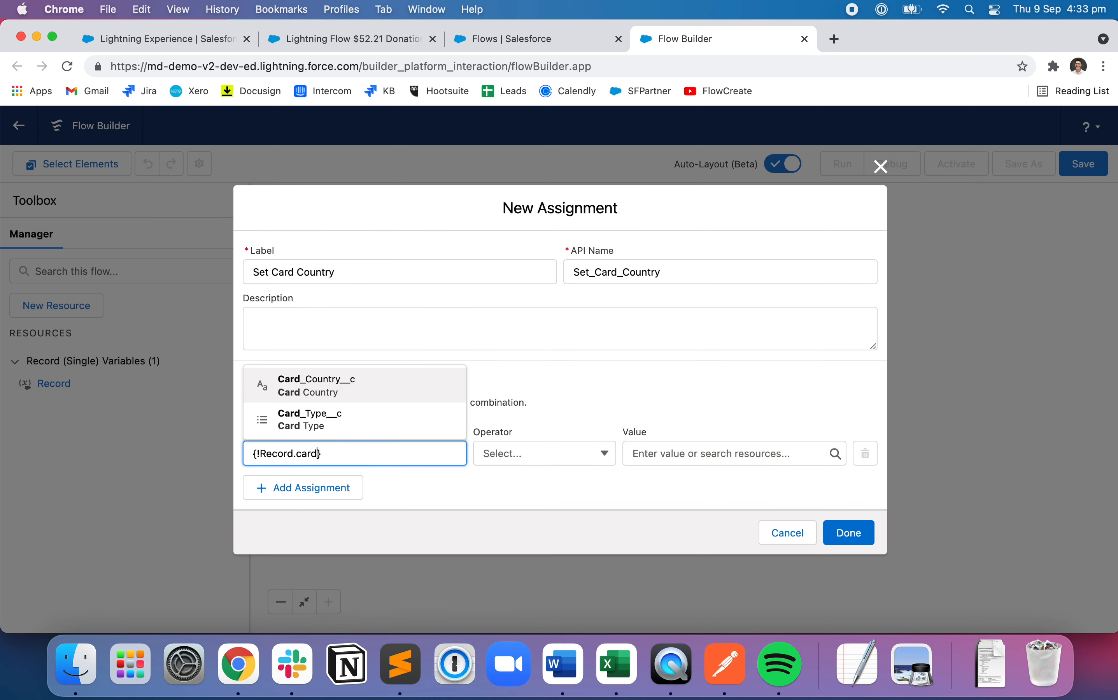
pyautogui.click(365, 391)
# Start a new resource for the assignment's value and copy the CardInformationCountry parameter name from the notification's donation parameters.
pyautogui.click(658, 454)
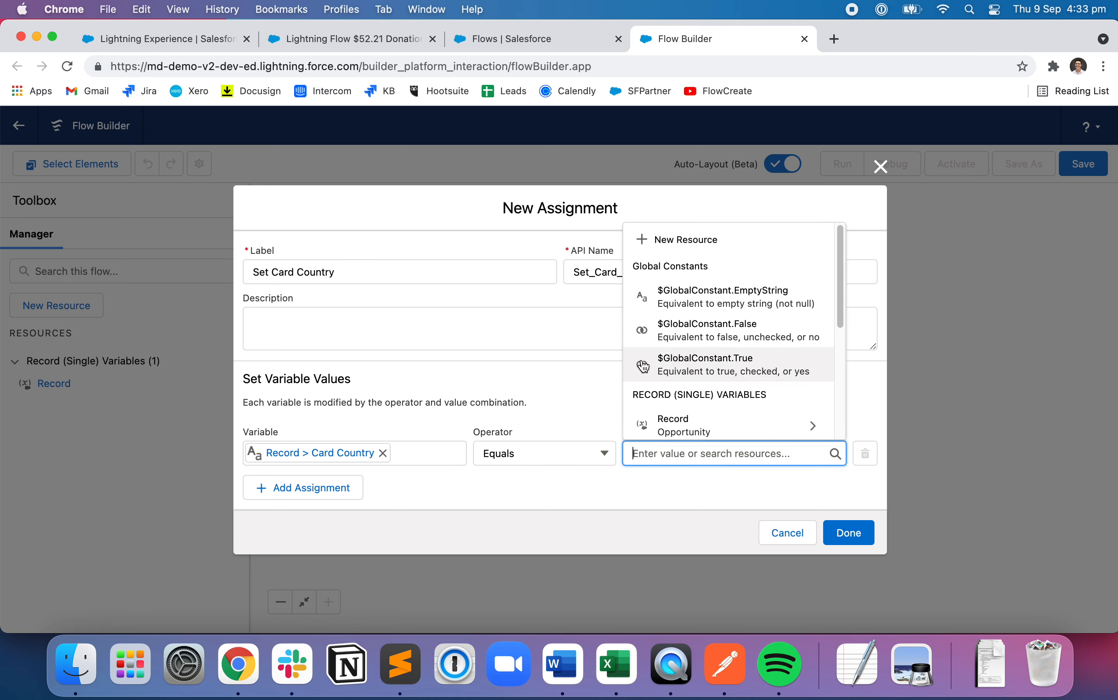
pyautogui.click(695, 241)
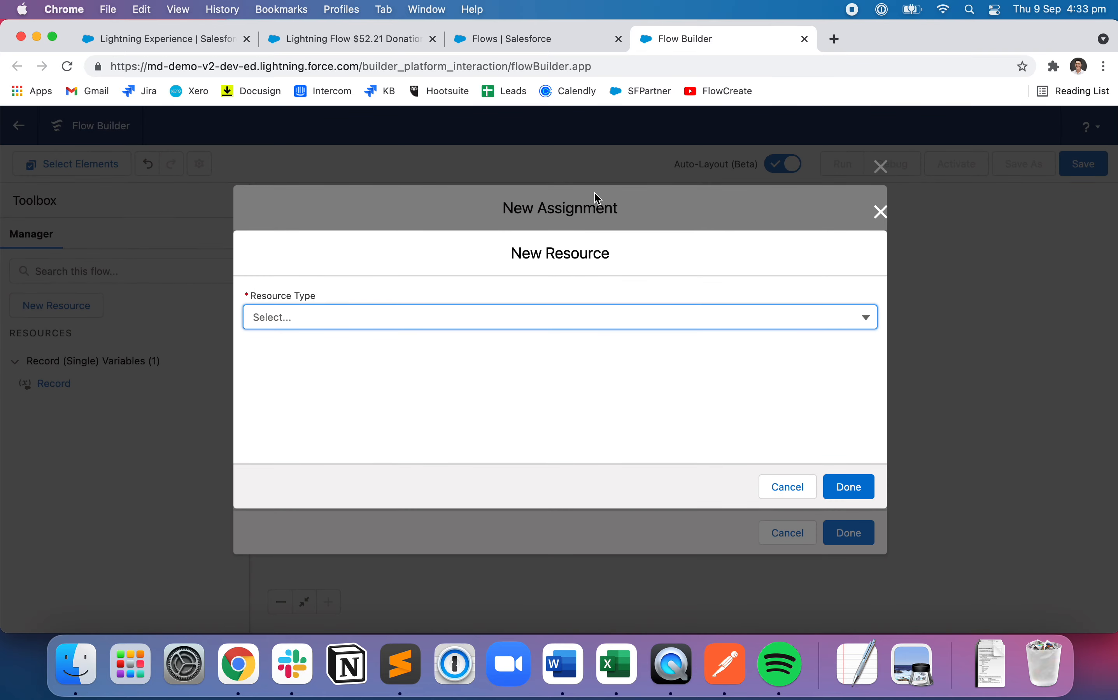
pyautogui.click(335, 34)
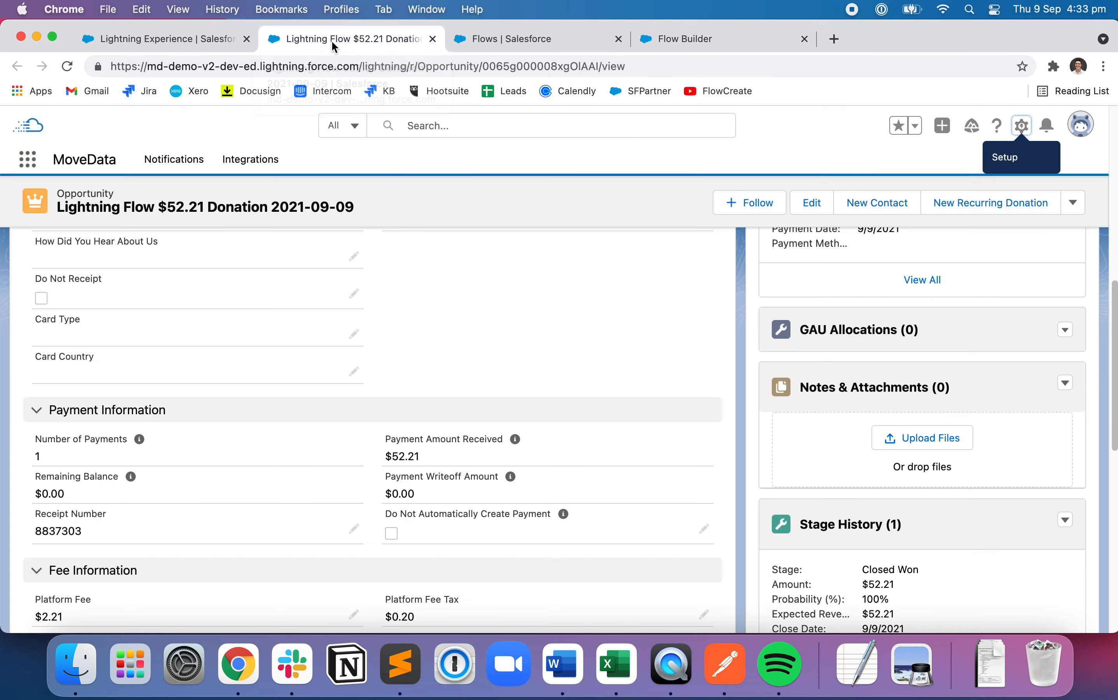
pyautogui.click(182, 35)
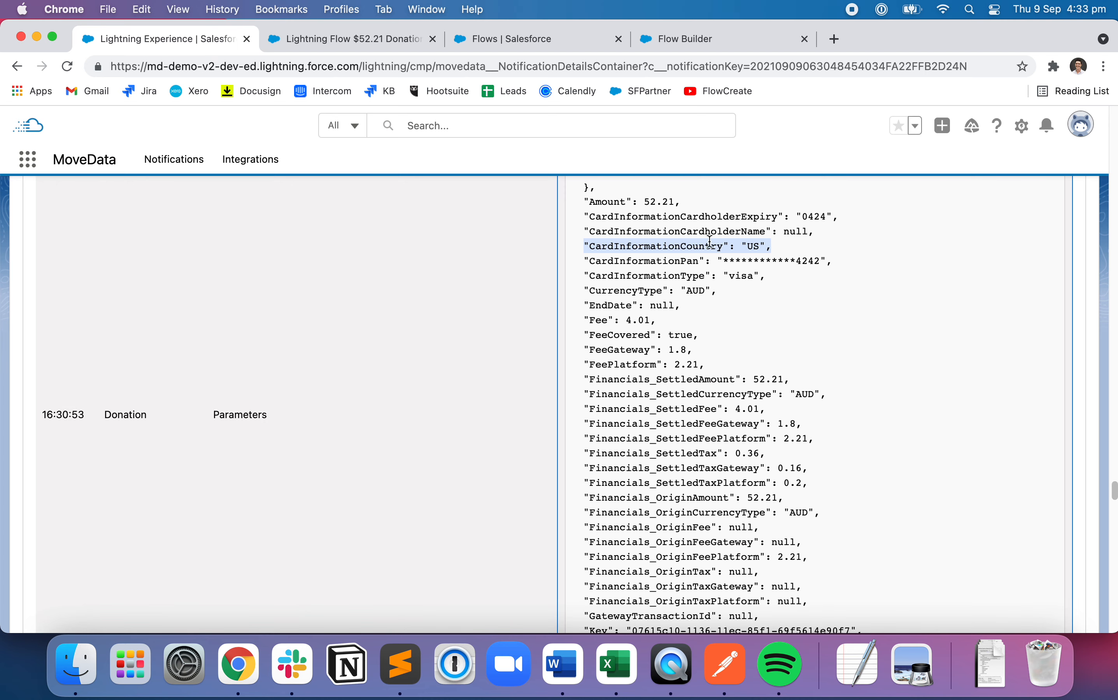
pyautogui.doubleClick(613, 246)
pyautogui.press('super+c')
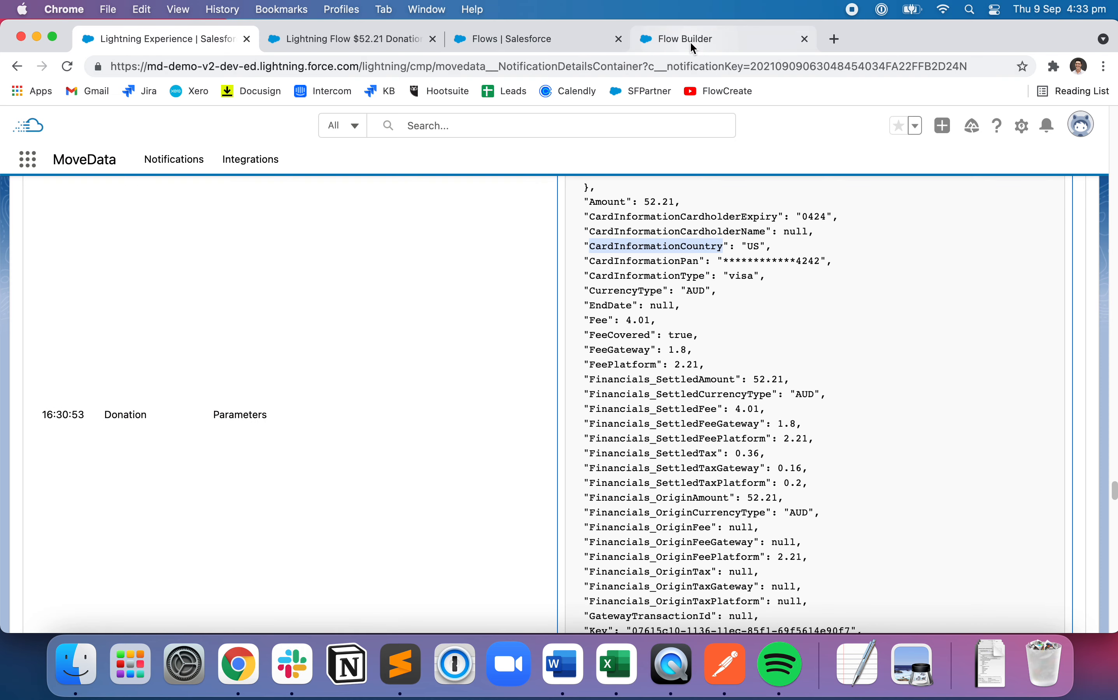
pyautogui.click(691, 41)
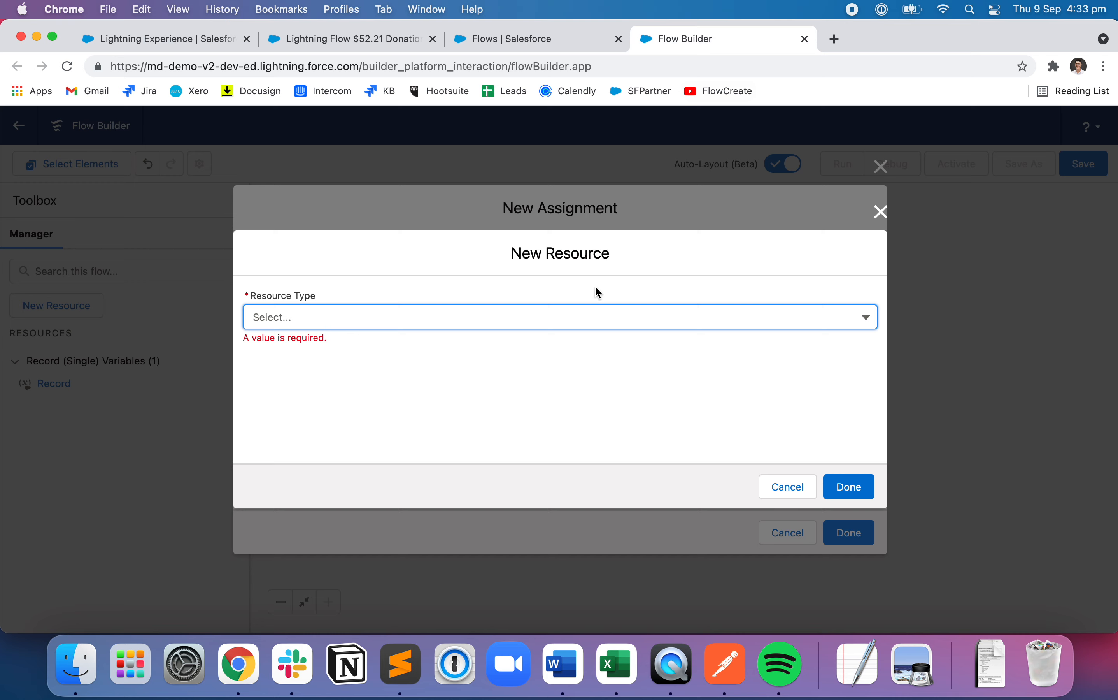
# Create a Text variable with API name CardInformationCountry, available for input.
pyautogui.click(464, 317)
pyautogui.click(372, 355)
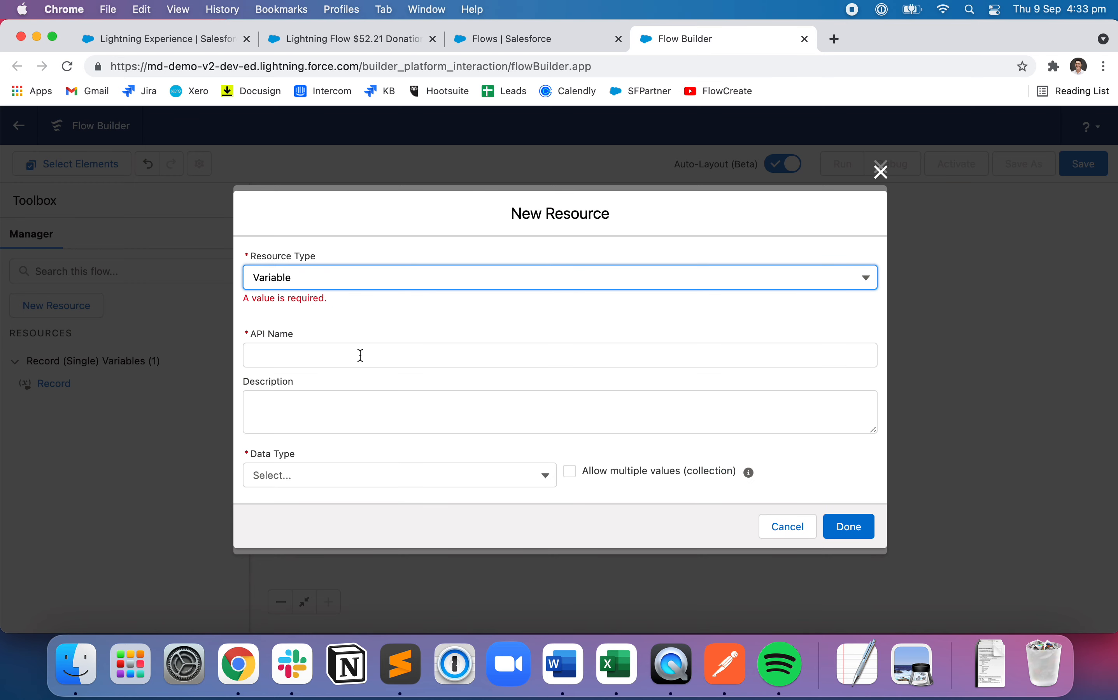
pyautogui.click(360, 356)
pyautogui.press('super+v')
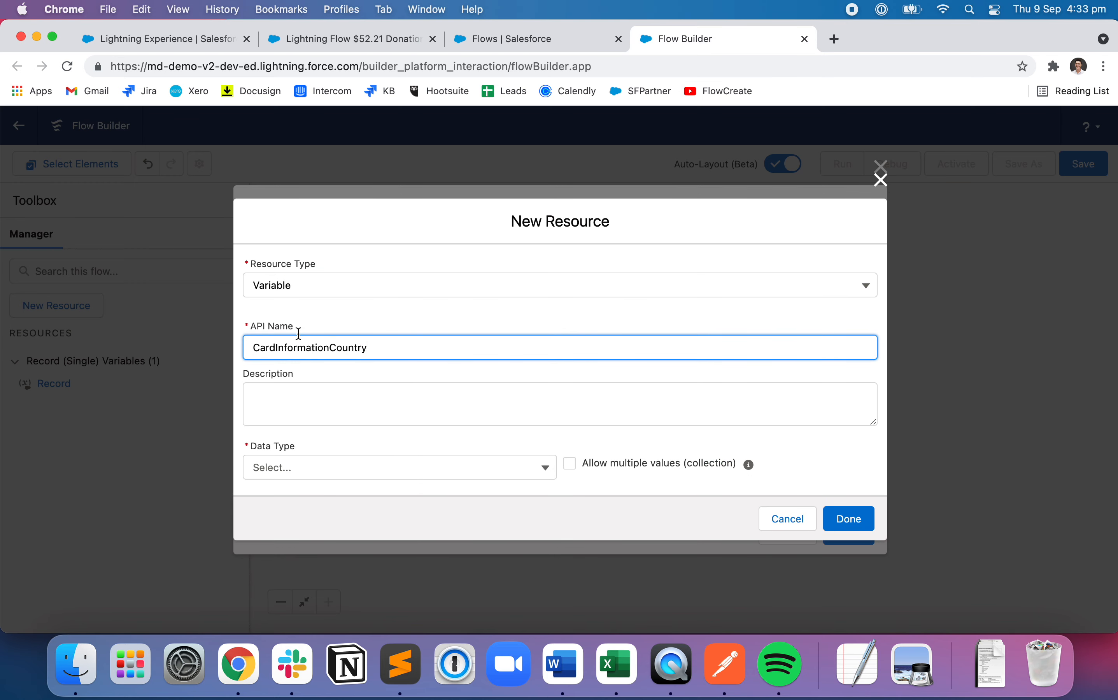
pyautogui.click(188, 37)
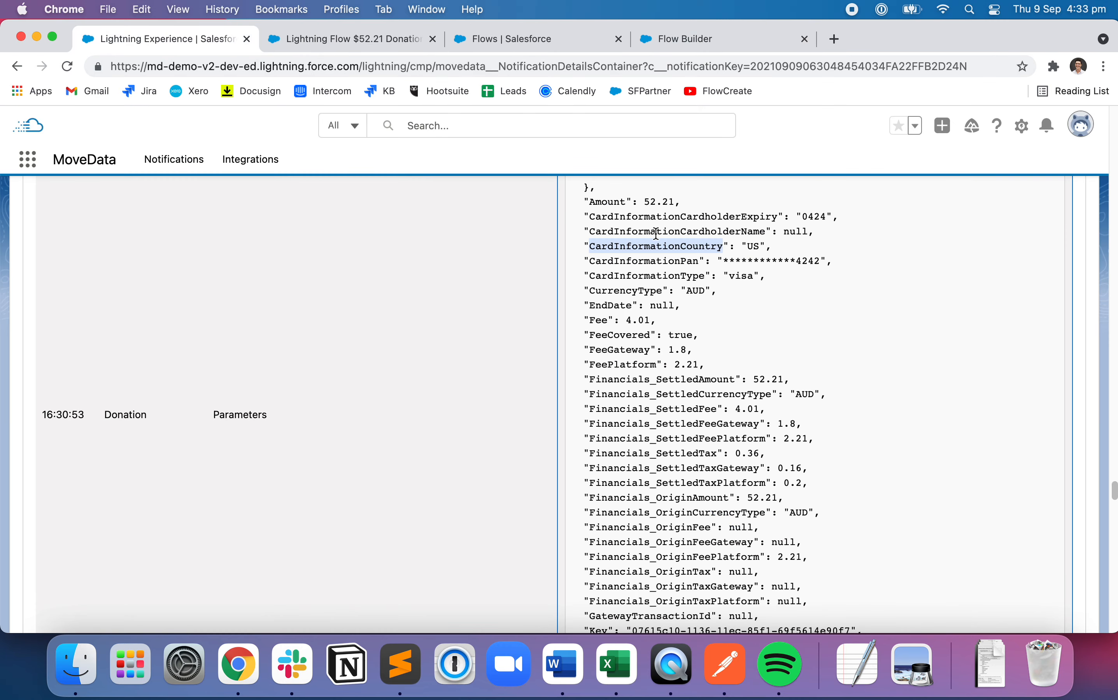
pyautogui.moveTo(626, 249); pyautogui.dragTo(586, 245)
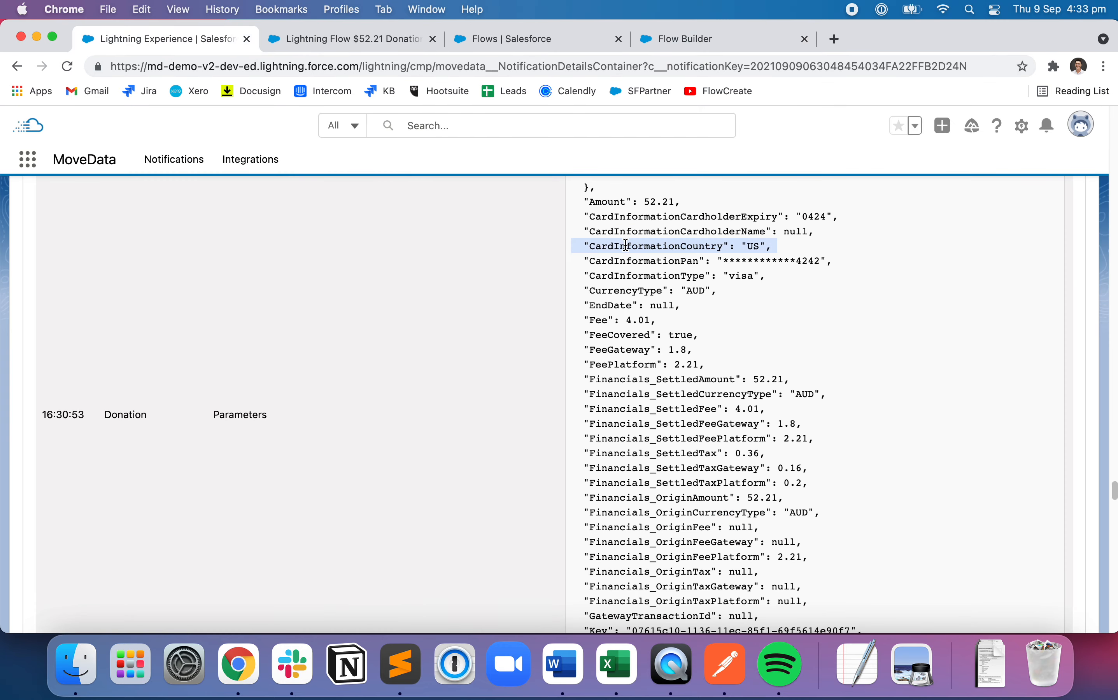
pyautogui.click(705, 47)
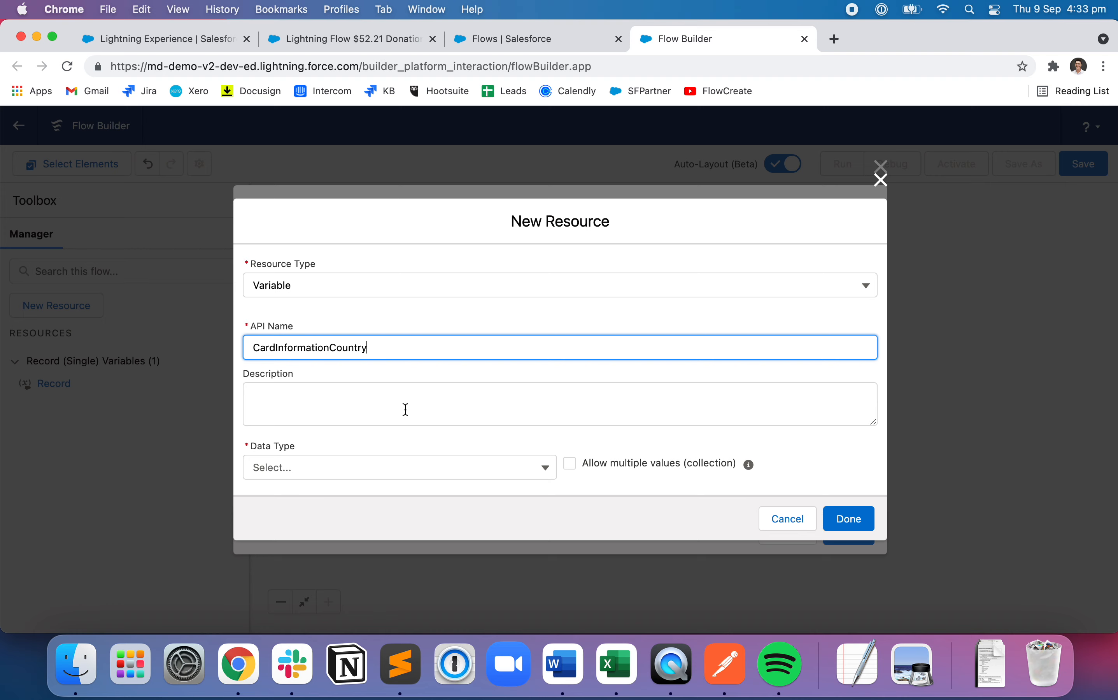
pyautogui.click(367, 470)
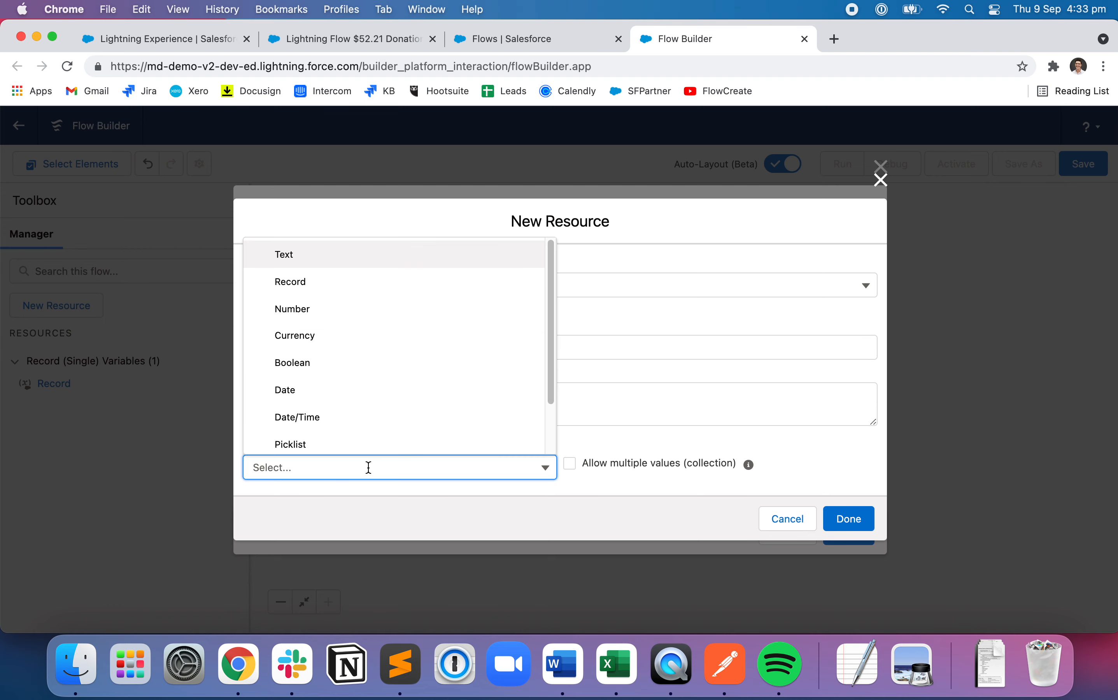
pyautogui.click(303, 263)
pyautogui.click(178, 43)
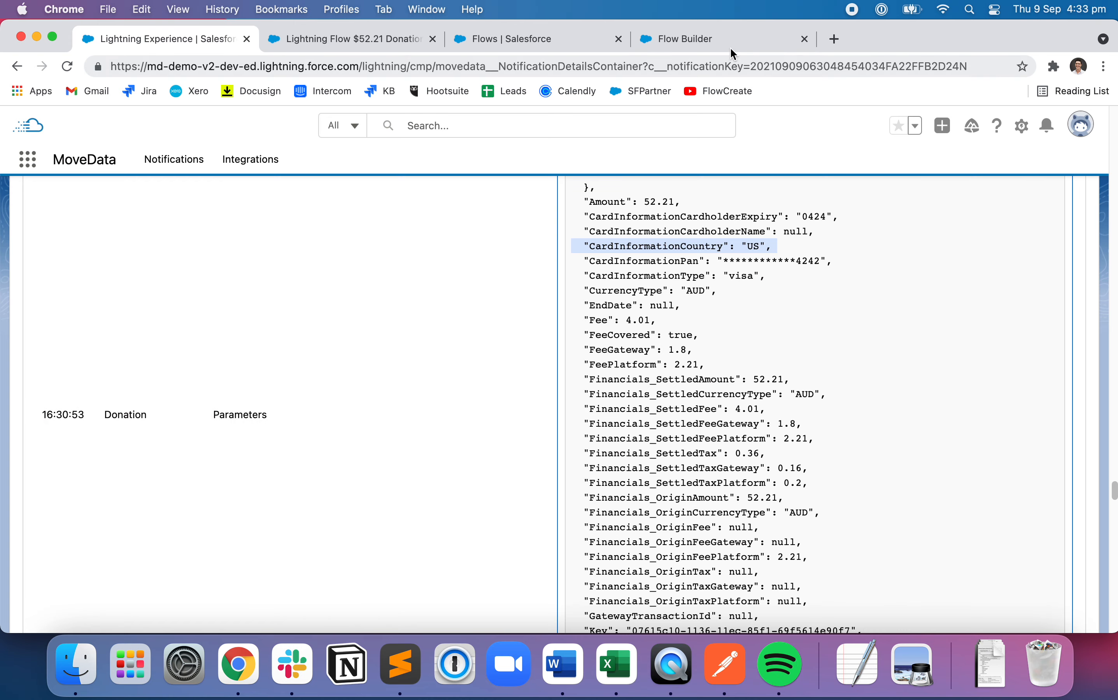
pyautogui.click(731, 48)
pyautogui.click(303, 506)
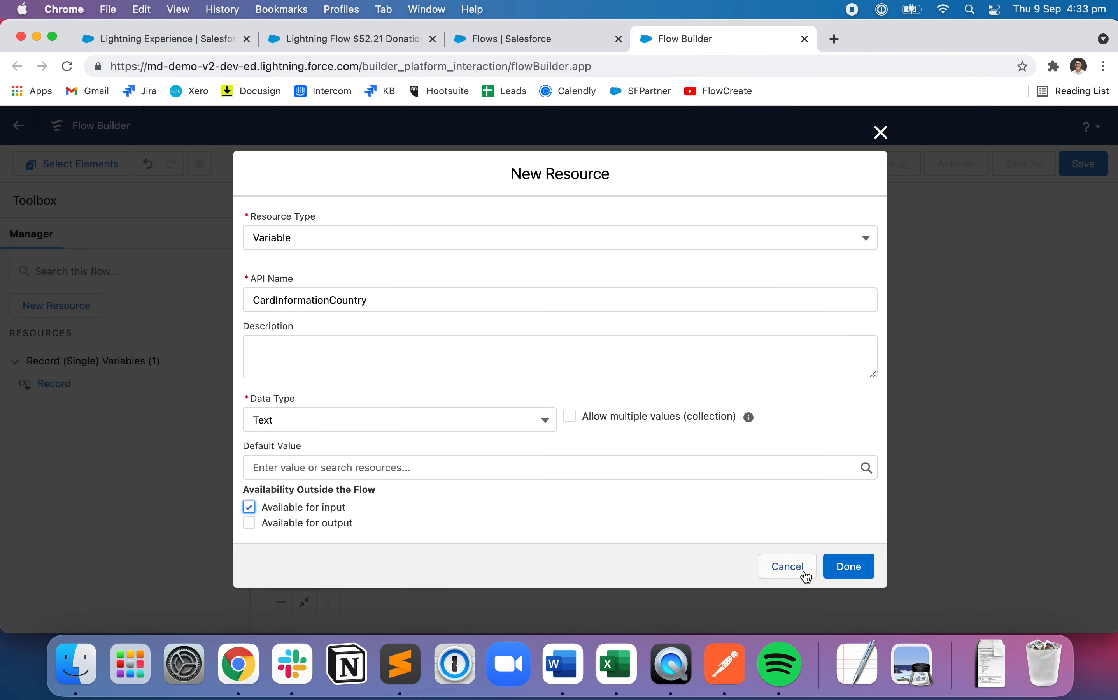
pyautogui.click(849, 566)
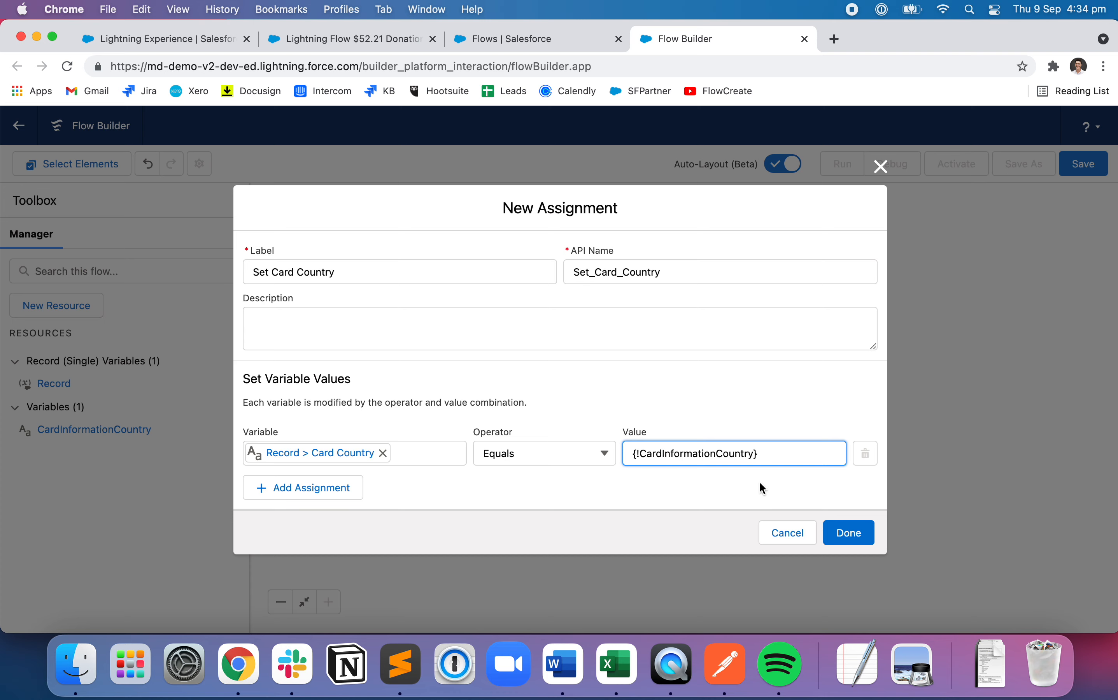
# Complete the Set Card Country assignment with Record's Card Country equal to CardInformationCountry.
pyautogui.click(760, 482)
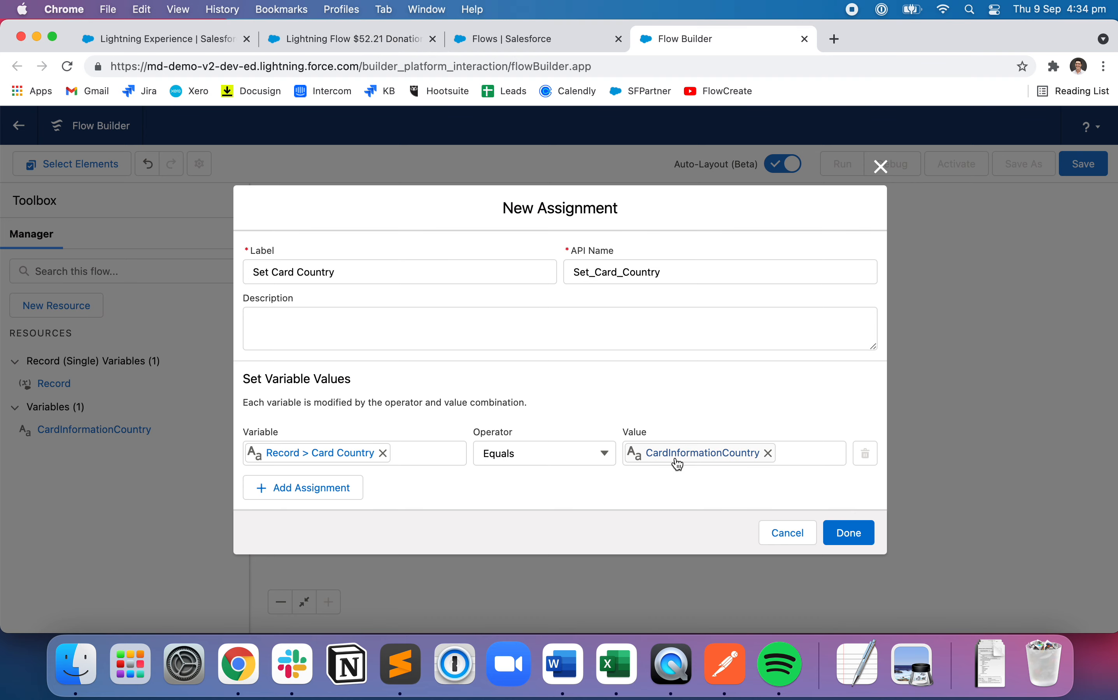
pyautogui.click(217, 39)
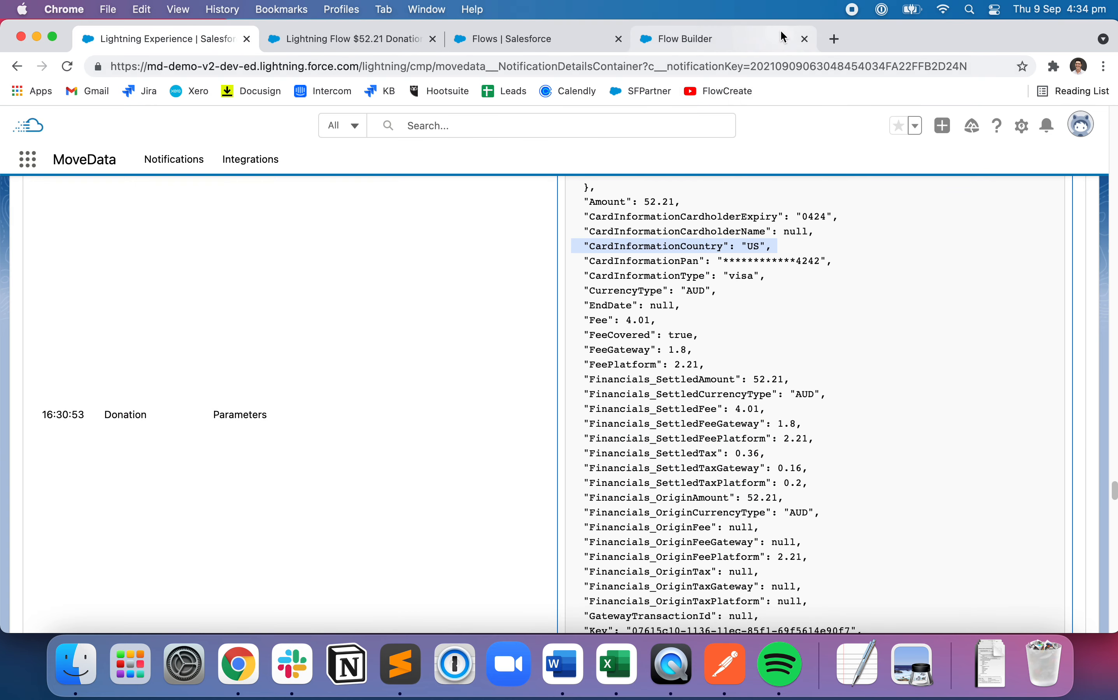
pyautogui.click(777, 39)
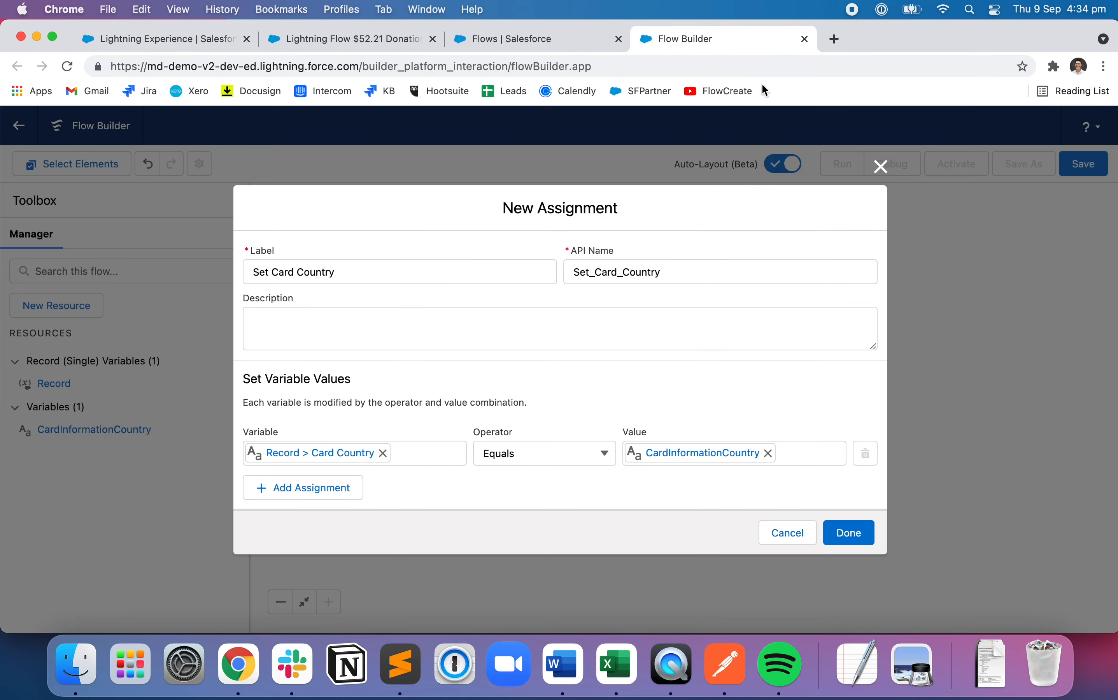
pyautogui.click(861, 536)
# Start saving the flow and label it [MoveData Extension] Donation: Donation - Mapping, based on the copied label of the packaged Donation mapping flow.
pyautogui.click(1099, 164)
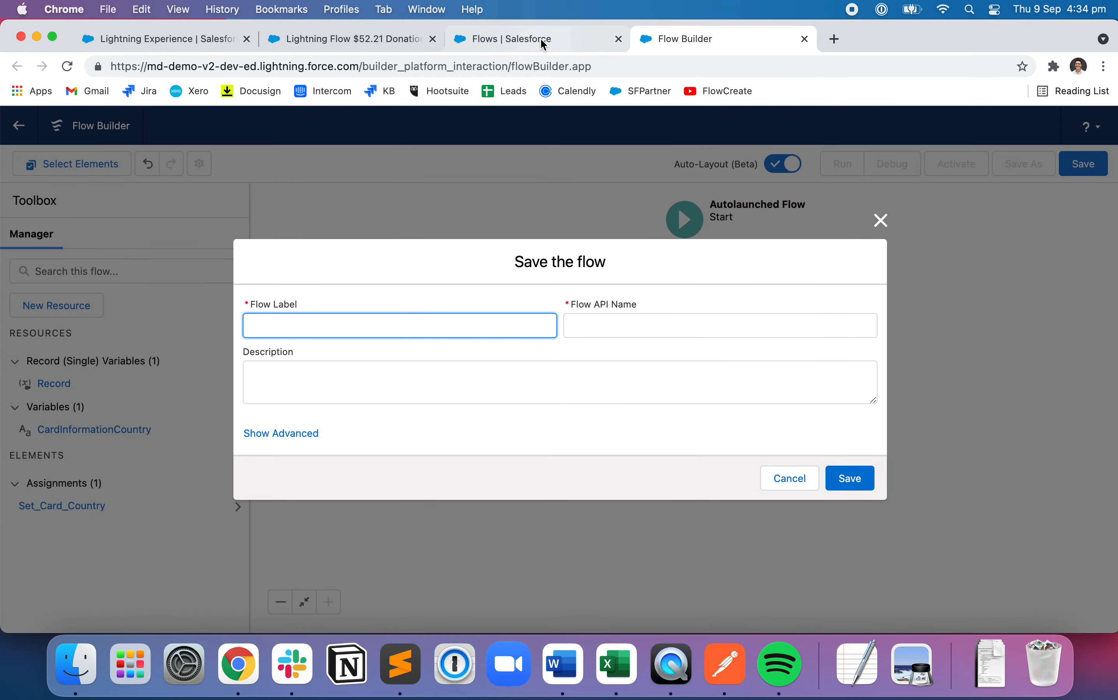
pyautogui.click(530, 39)
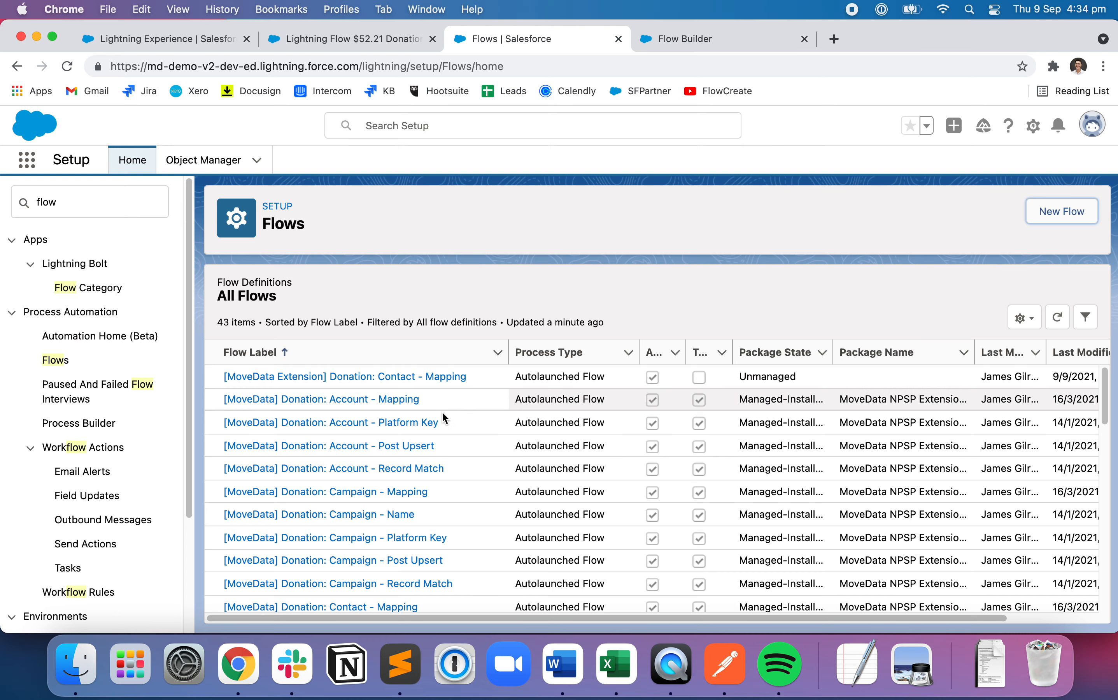
pyautogui.scroll(-5, 474, 456)
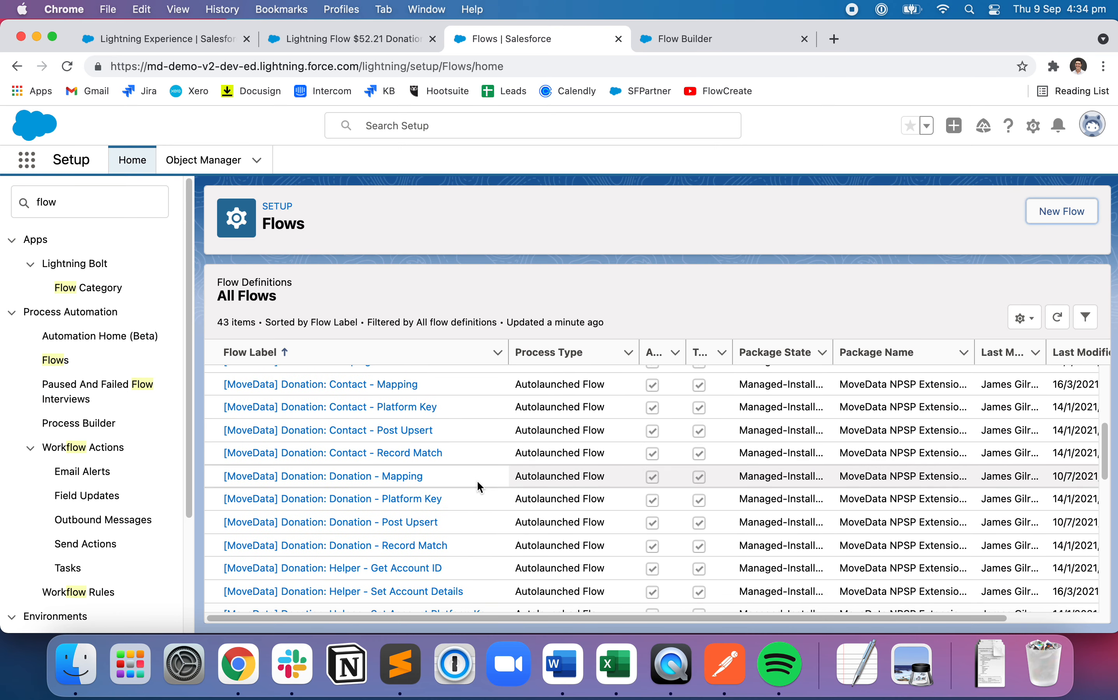
pyautogui.moveTo(432, 477); pyautogui.dragTo(221, 476)
pyautogui.press('super+c')
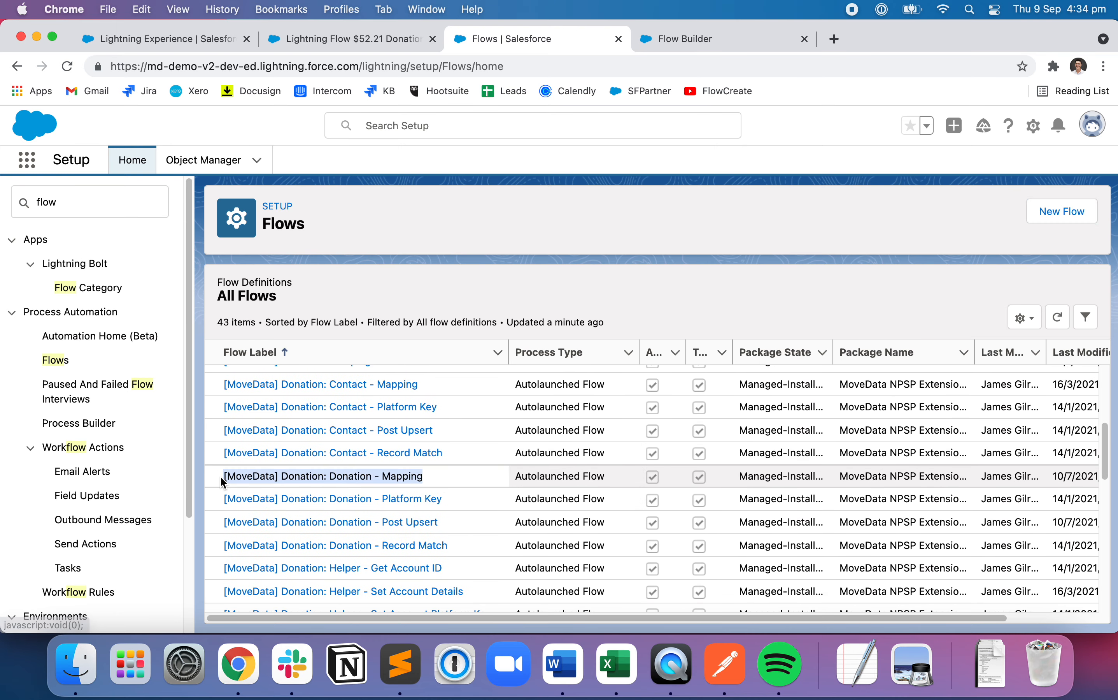
pyautogui.click(653, 39)
pyautogui.press('super+v')
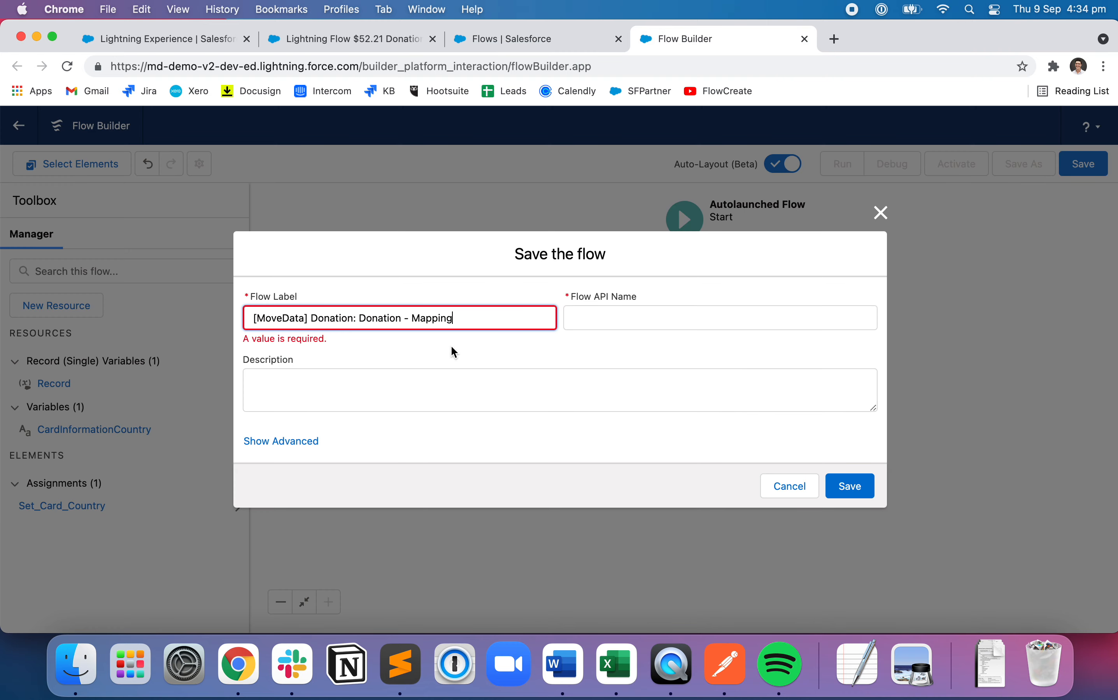
pyautogui.click(305, 318)
pyautogui.write('Extension')
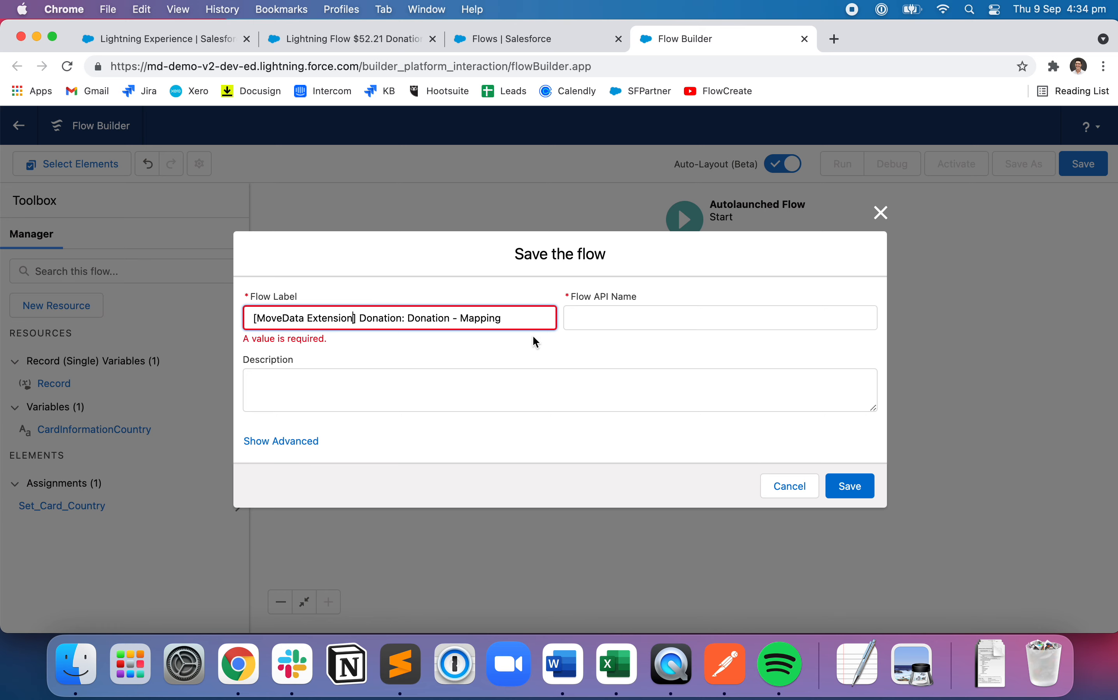
pyautogui.click(621, 314)
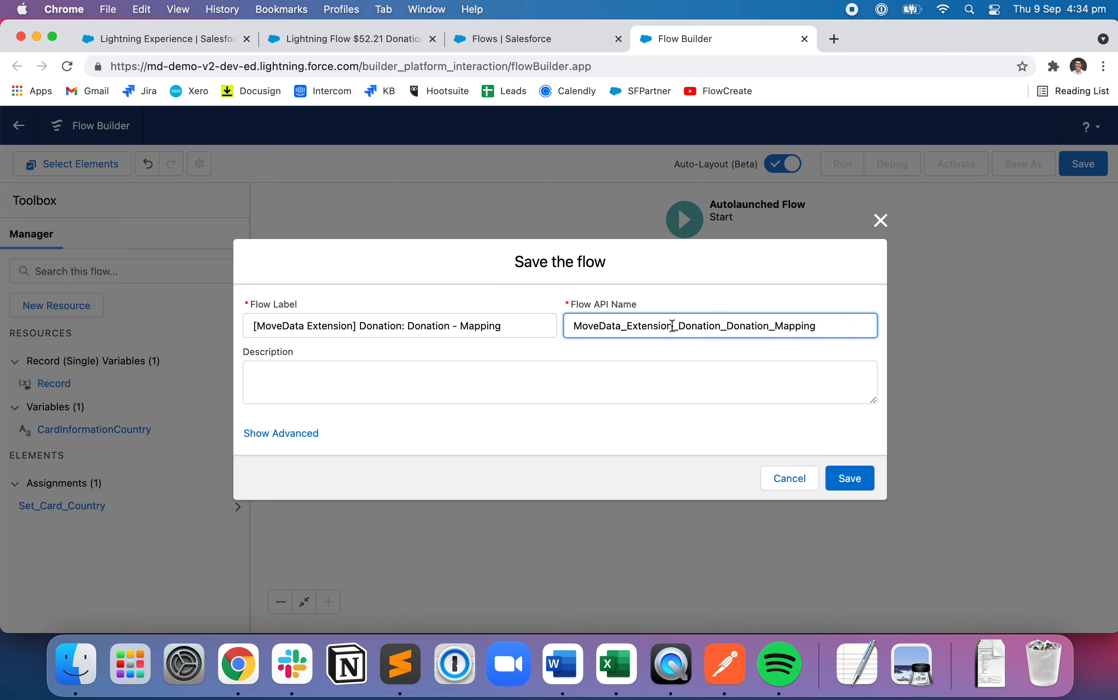
# Set the flow's API name to MoveData_Donation_Donation_Mapping_Ext and save the flow.
pyautogui.click(672, 325)
pyautogui.press('BackSpace')
pyautogui.press('BackSpace')
pyautogui.press('BackSpace')
pyautogui.press('BackSpace')
pyautogui.press('BackSpace')
pyautogui.press('BackSpace')
pyautogui.press('BackSpace')
pyautogui.press('BackSpace')
pyautogui.press('BackSpace')
pyautogui.press('BackSpace')
pyautogui.press('Tab')
pyautogui.click(783, 330)
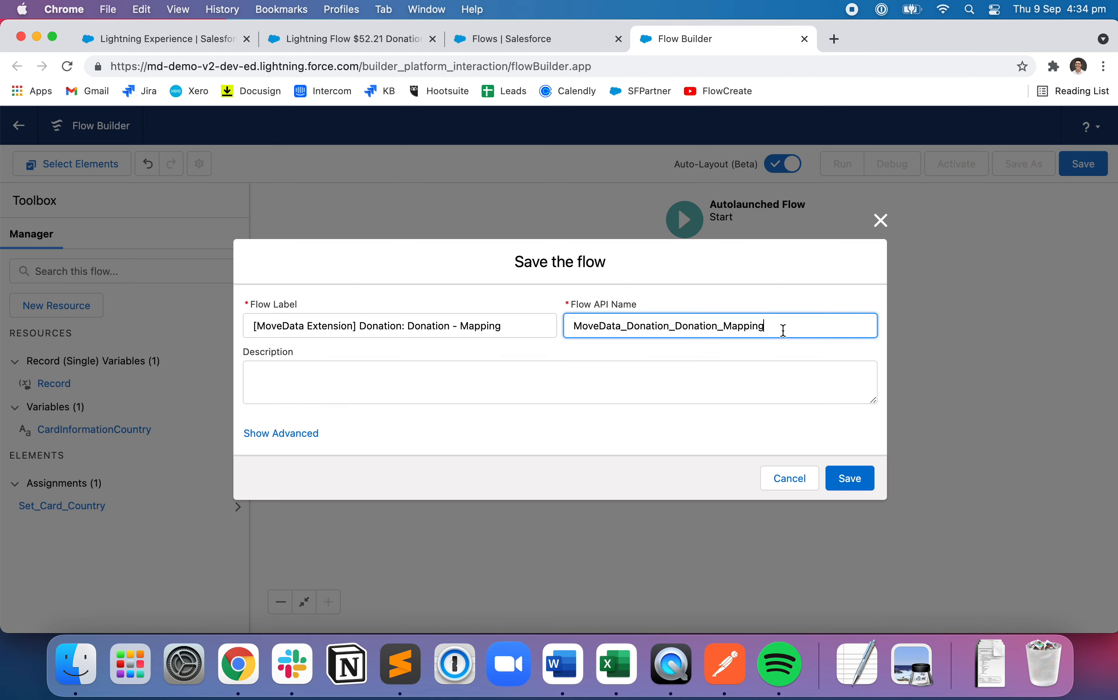
pyautogui.write('_Ext')
pyautogui.click(863, 482)
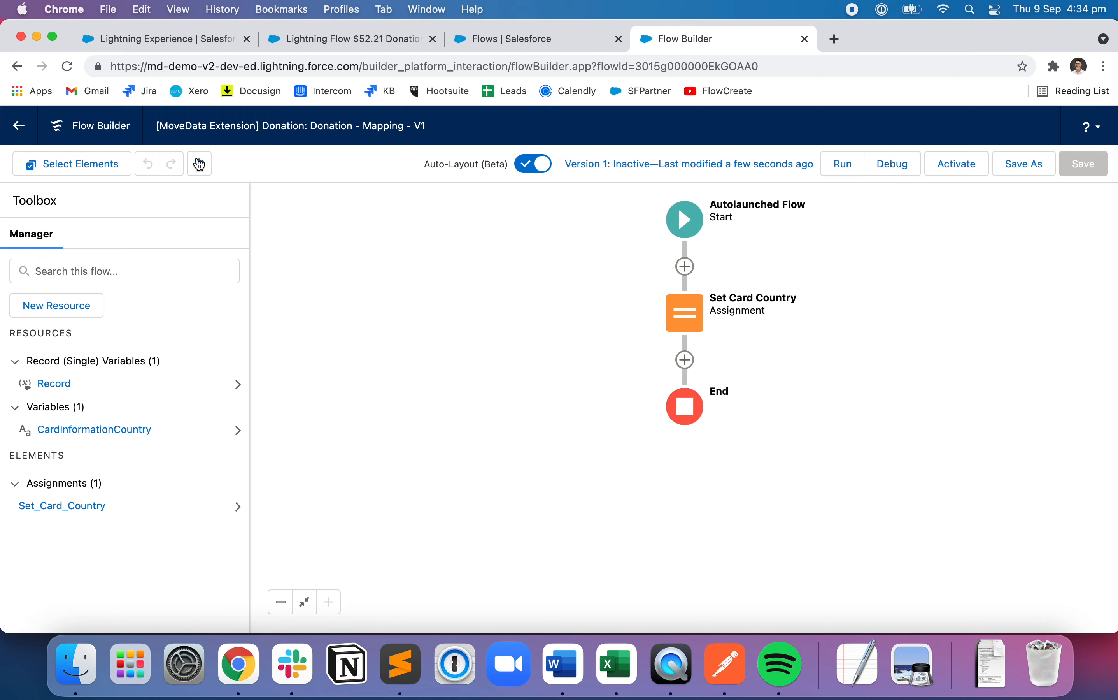
# Copy the API name MoveData_Donation_Donation_Mapping_Ext from the flow's version properties, paste it into Sublime Text, and close the properties.
pyautogui.click(199, 164)
pyautogui.doubleClick(681, 326)
pyautogui.press('super+c')
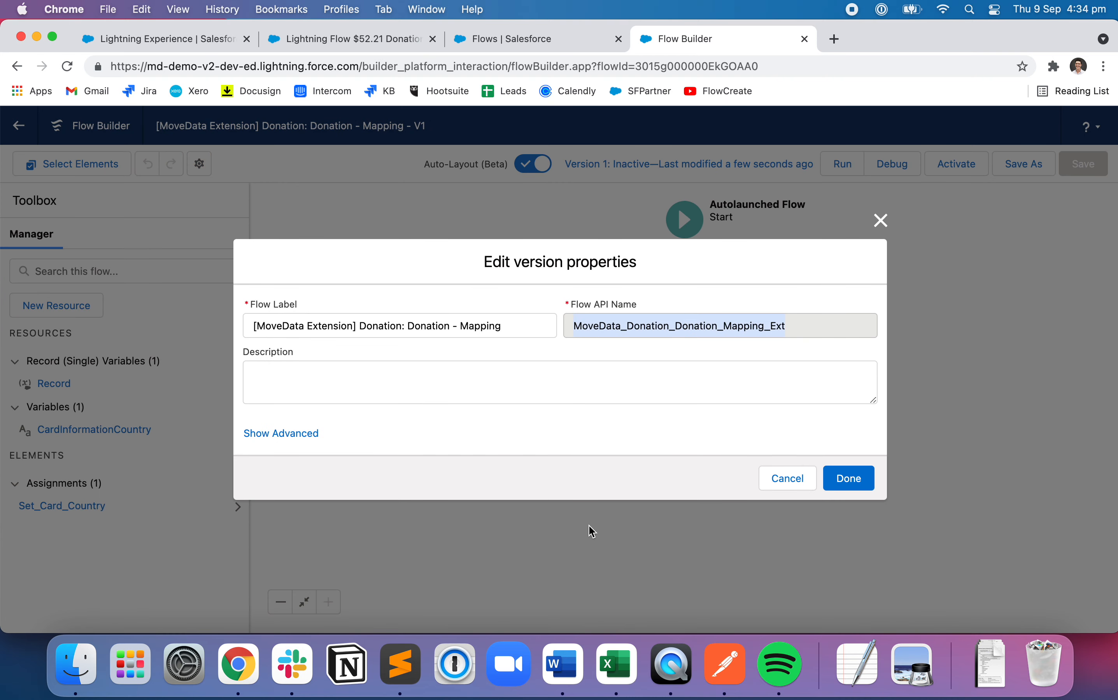
pyautogui.click(409, 673)
pyautogui.press('super+a')
pyautogui.press('super+v')
pyautogui.press('Return')
pyautogui.press('super+Tab')
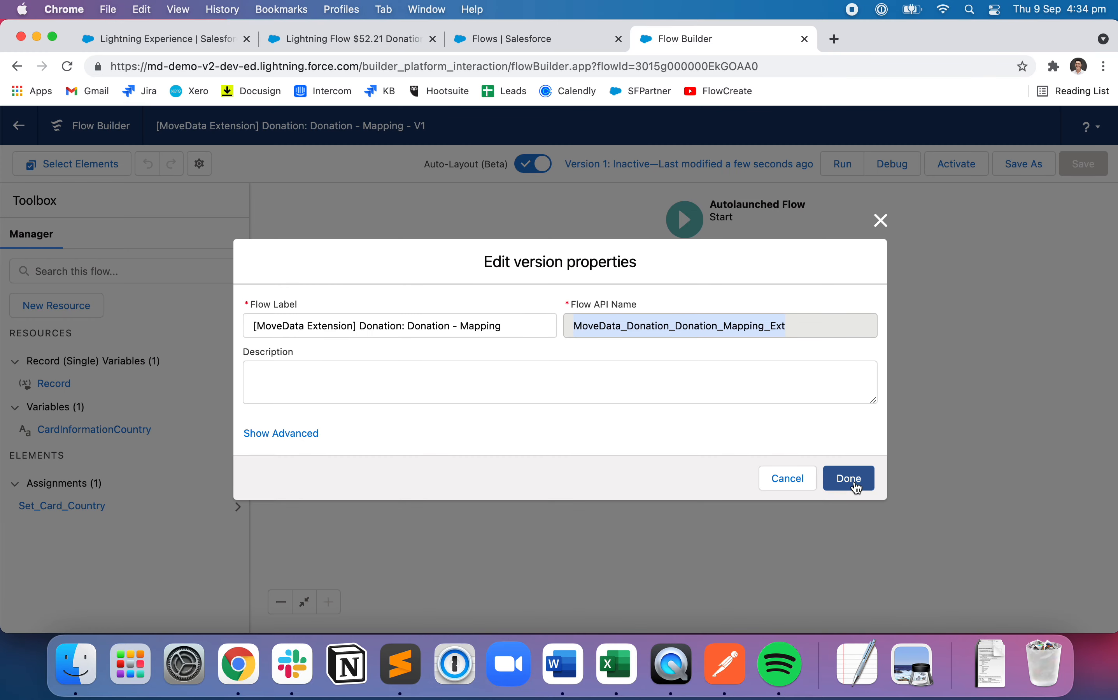
pyautogui.click(857, 481)
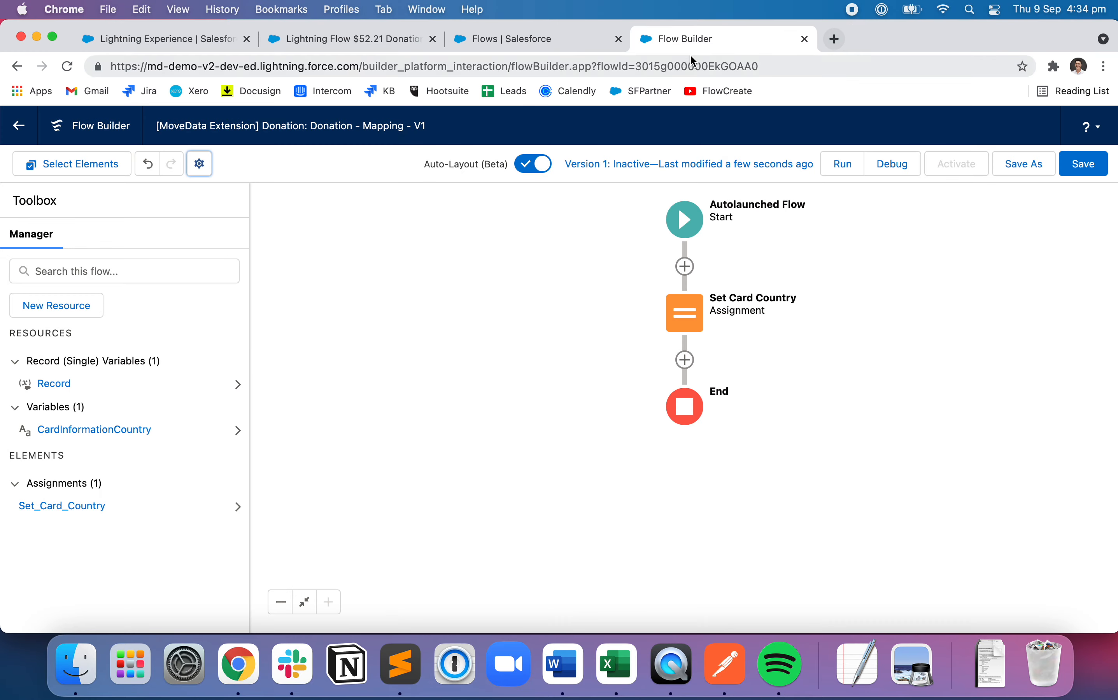
# Open Object Manager in a separate browser tab, find the Opportunity object with "opp", and show its Field Sets.
pyautogui.click(540, 37)
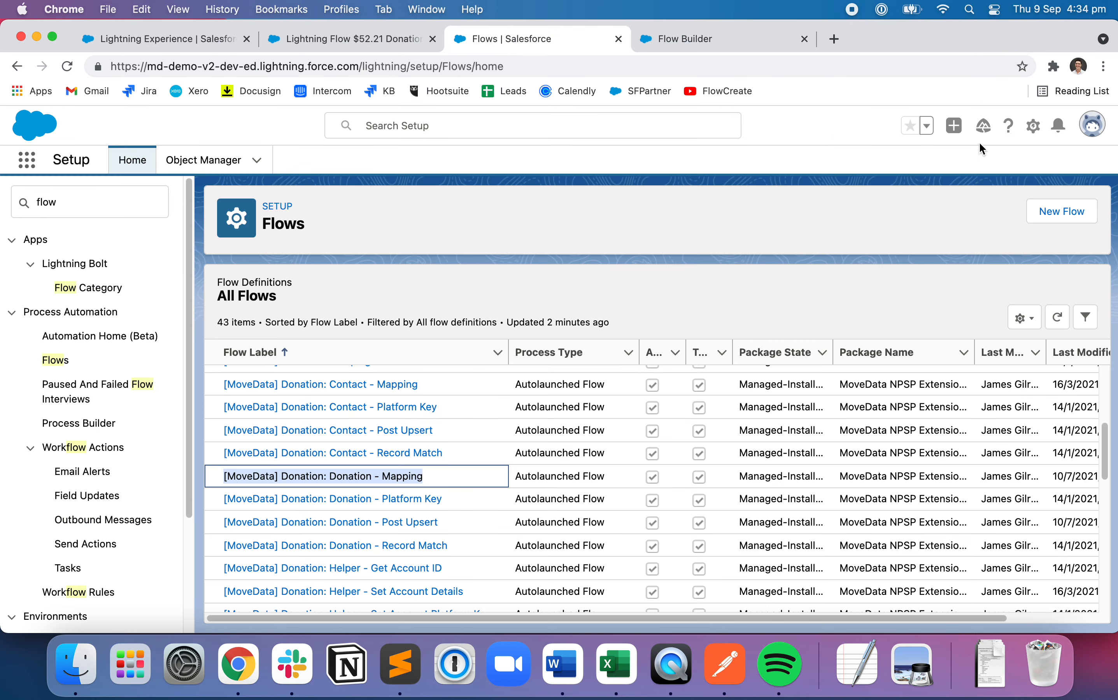
pyautogui.rightClick(211, 161)
pyautogui.click(232, 167)
pyautogui.click(685, 40)
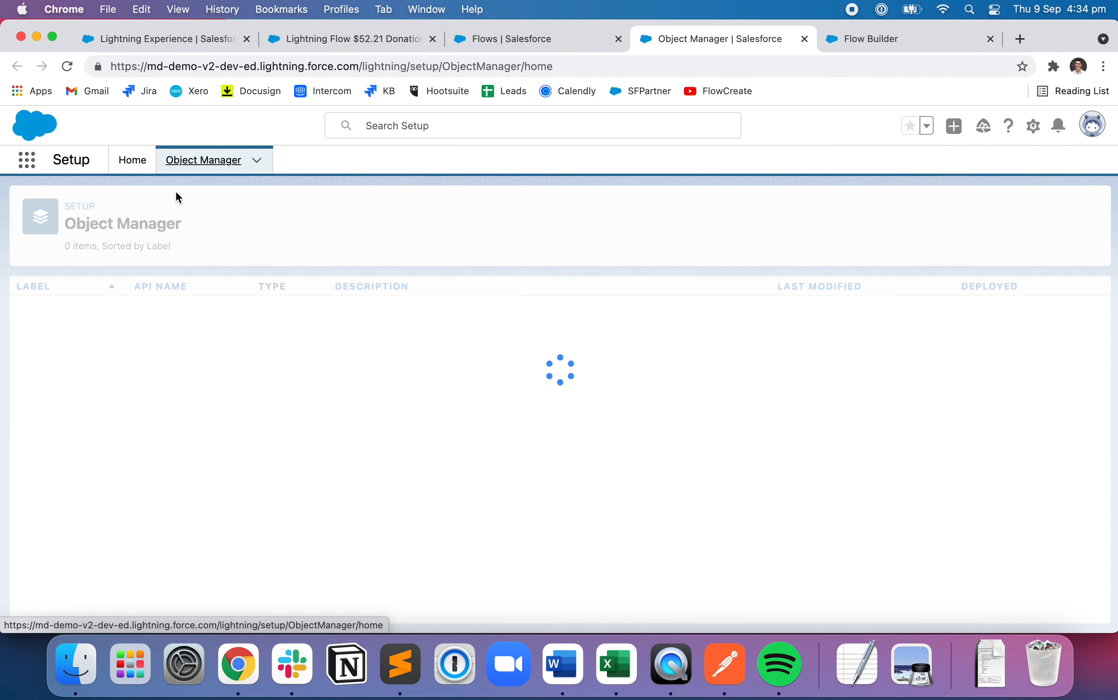
pyautogui.click(833, 211)
pyautogui.write('opp')
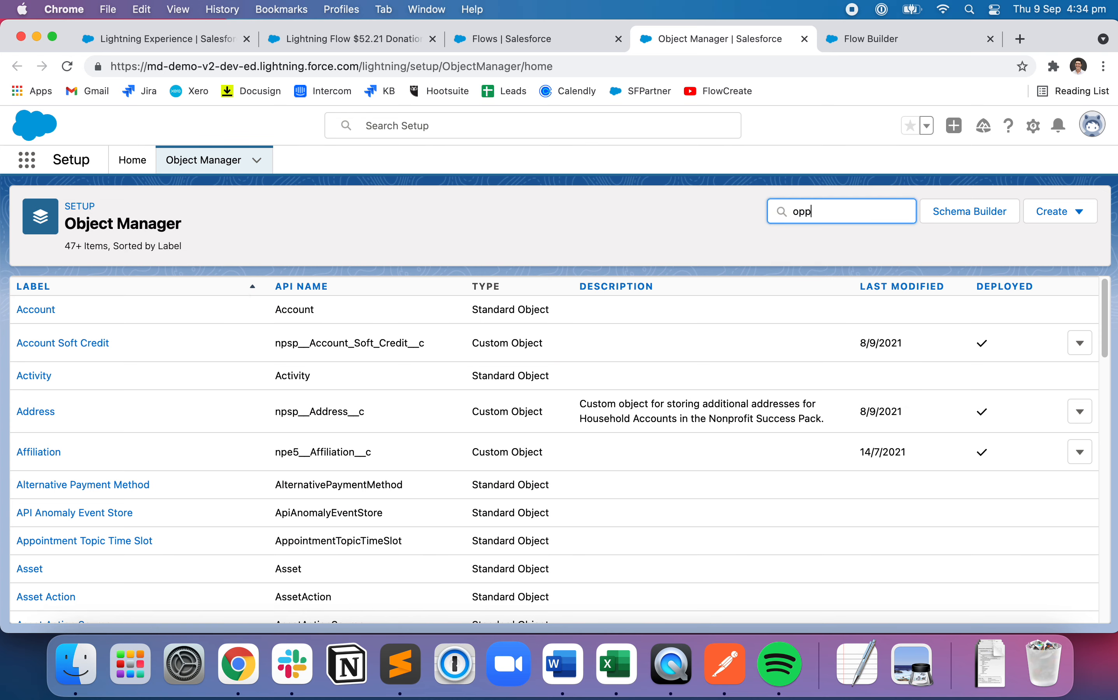
pyautogui.click(50, 309)
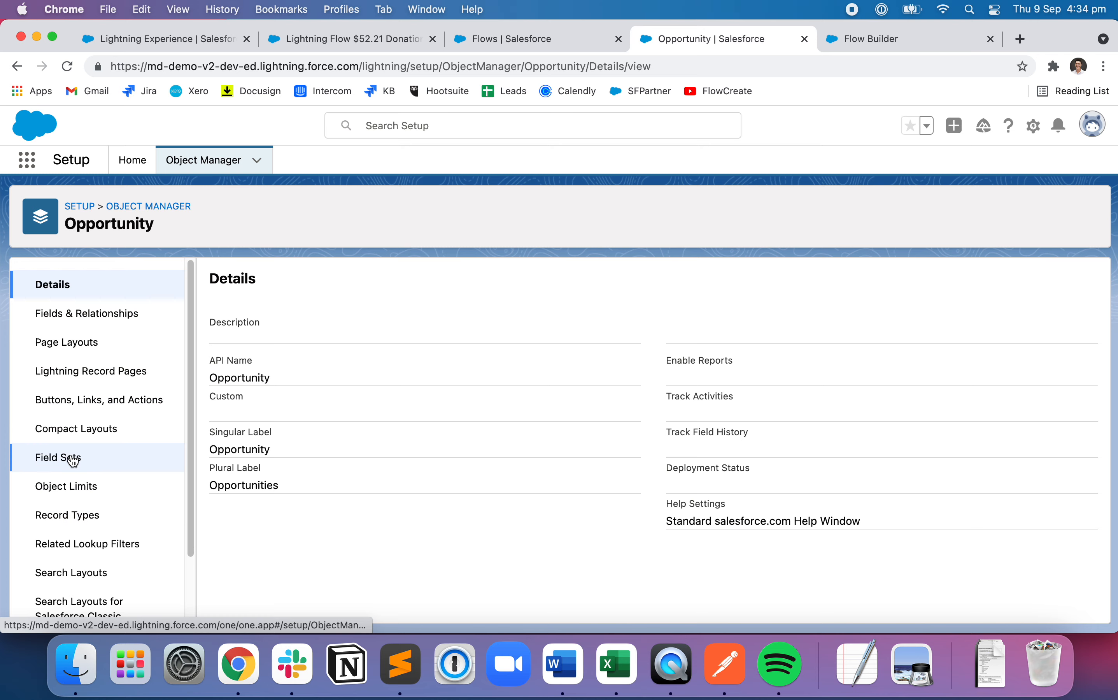
pyautogui.click(73, 457)
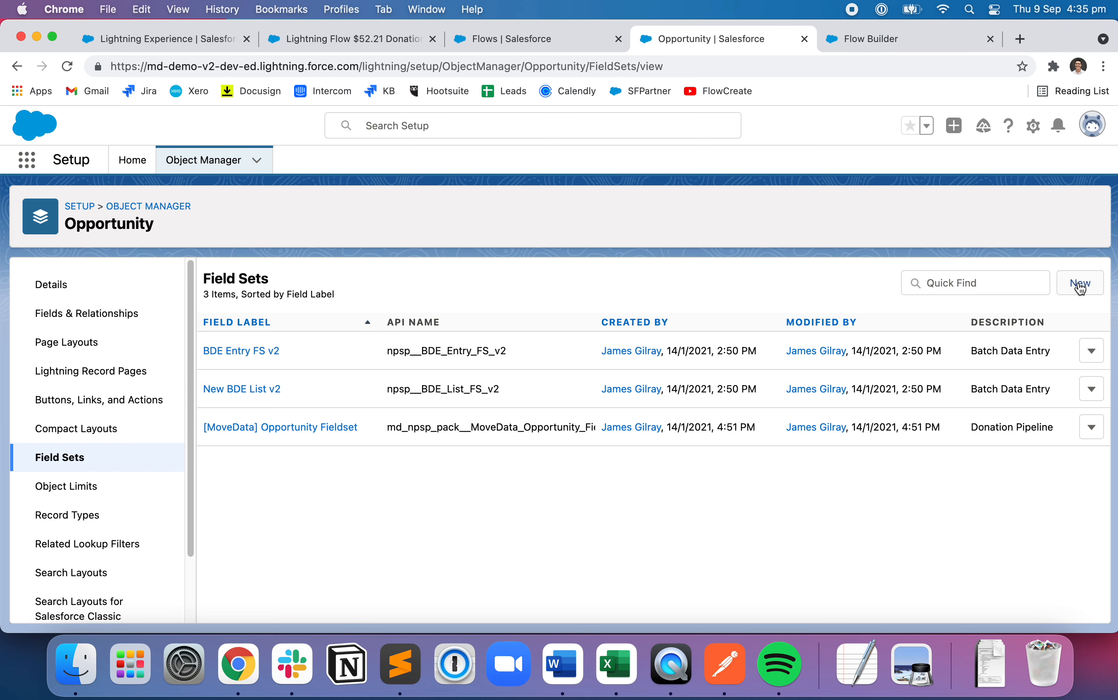
# Start a new Opportunity field set labelled [MoveData] Opportunity FieldSet Ext.
pyautogui.click(1082, 287)
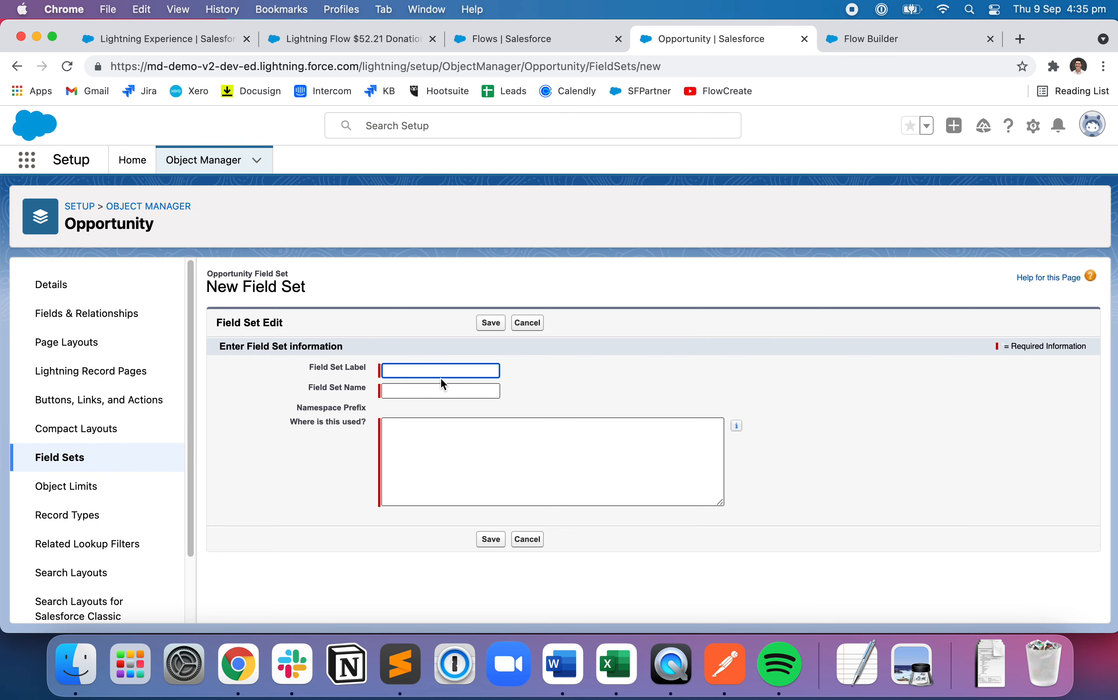
pyautogui.write('[MoveData] Opportunity')
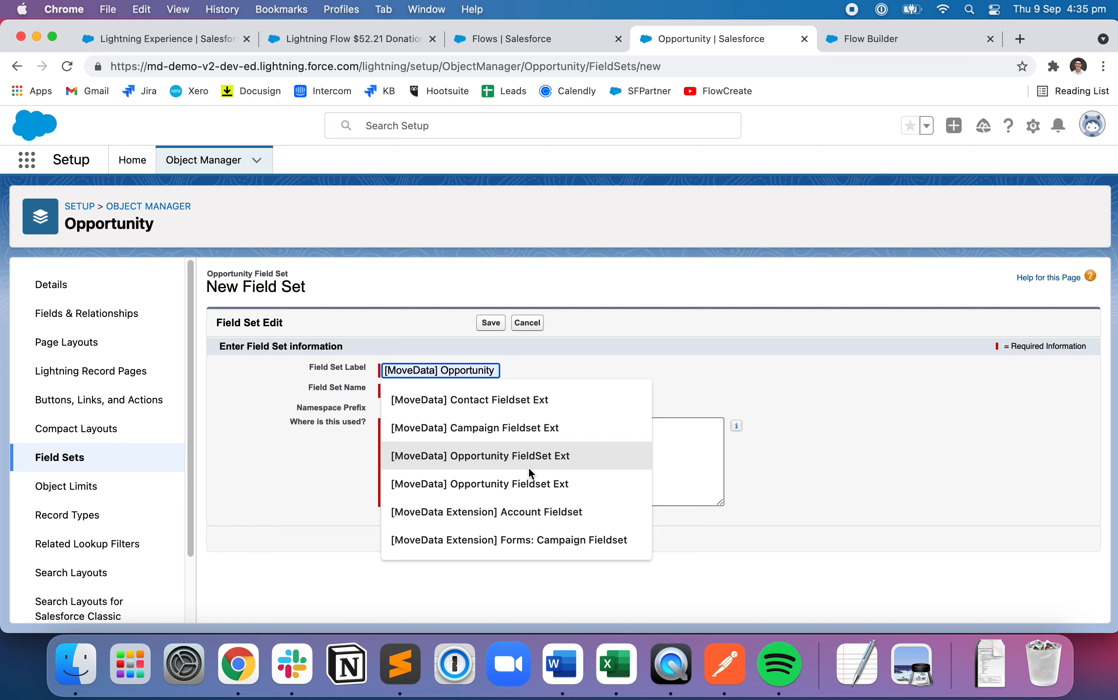
pyautogui.click(547, 458)
pyautogui.click(576, 388)
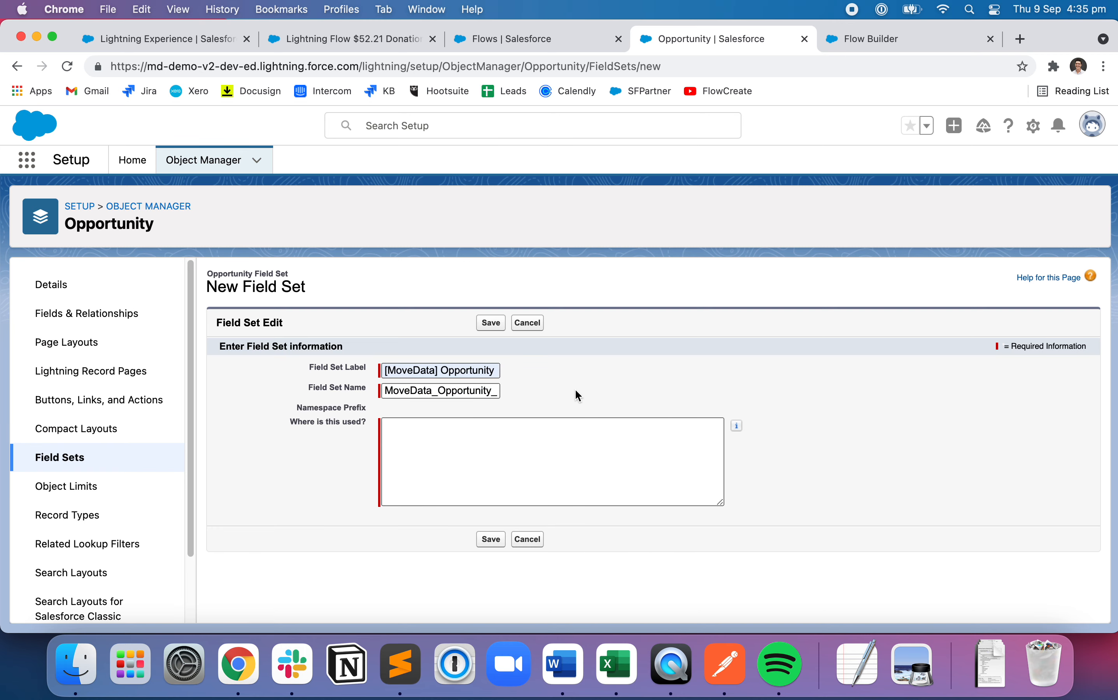
# Copy MoveData_Donation_Donation_Mapping_Ext from Sublime Text into the field set's usage description and save the field set.
pyautogui.press('super+Tab')
pyautogui.press('BackSpace')
pyautogui.press('super+a')
pyautogui.press('super+c')
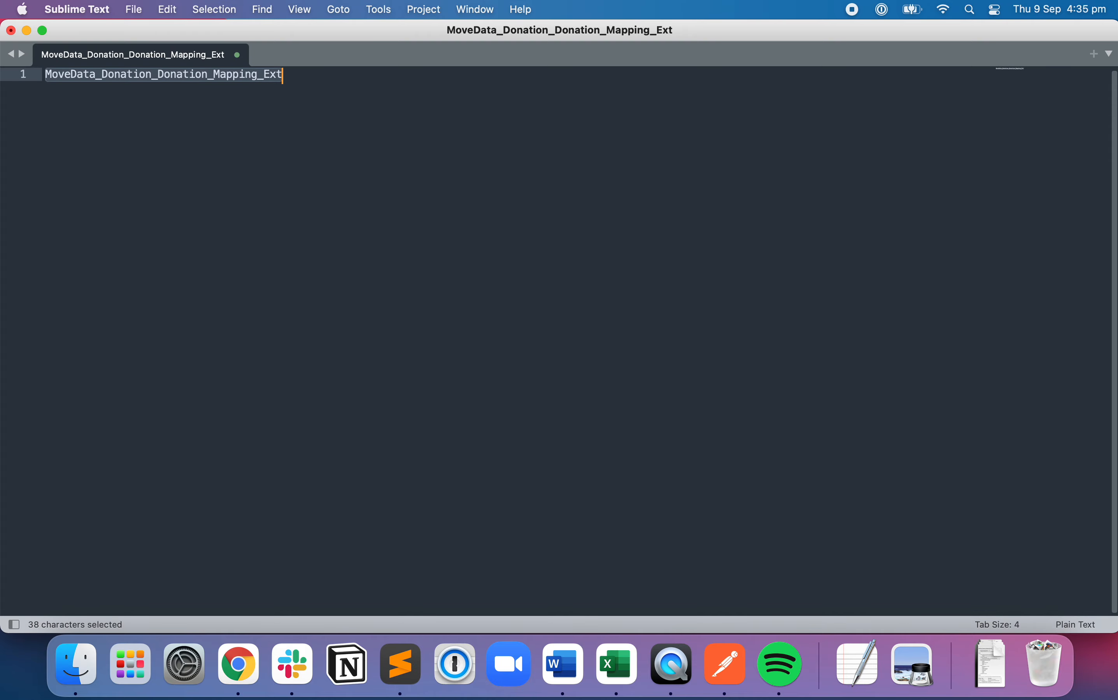
pyautogui.press('super+Tab')
pyautogui.click(416, 497)
pyautogui.press('super+v')
pyautogui.click(492, 538)
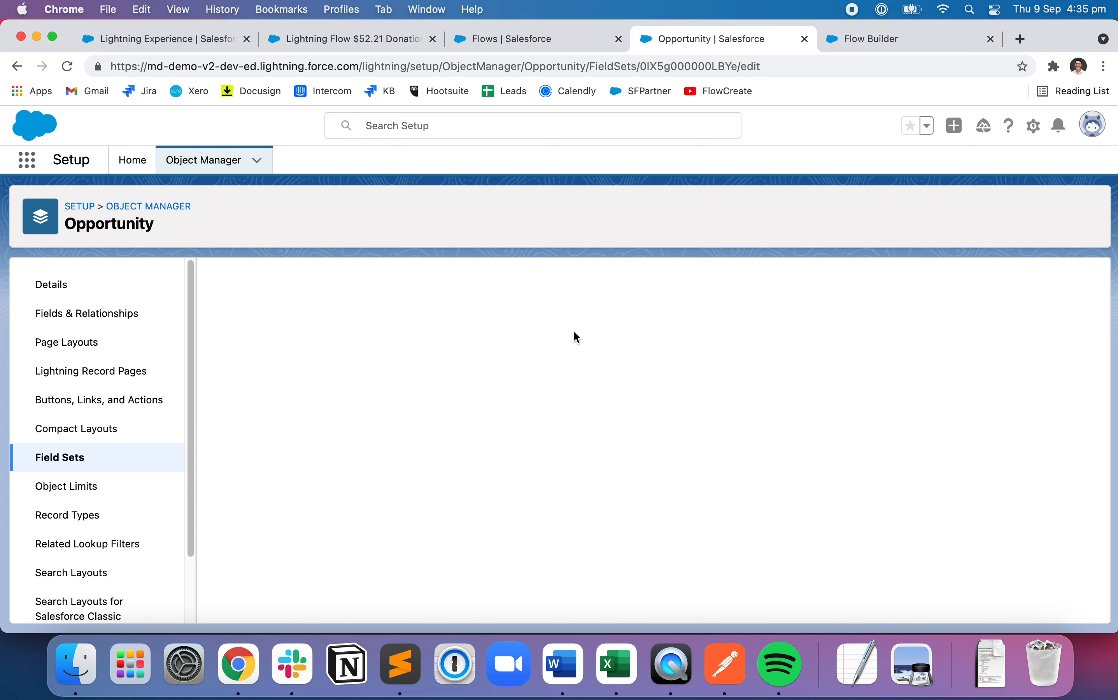
# Find the Card Country field with "card", add it to the In the Field Set list, and save.
pyautogui.click(505, 318)
pyautogui.write('card')
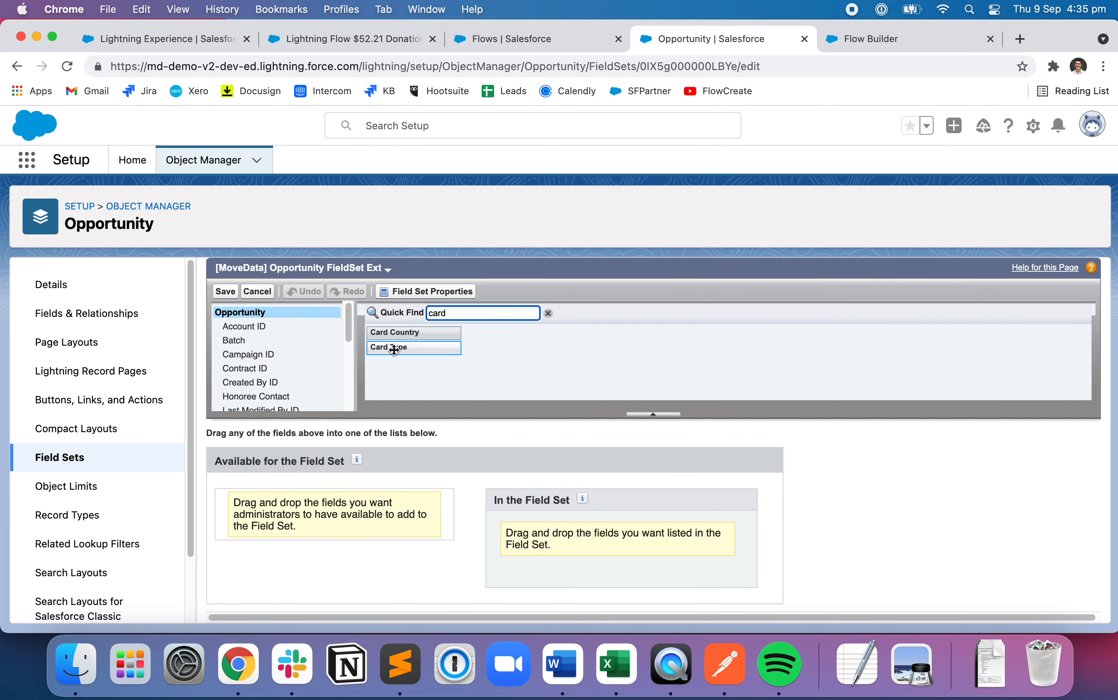
pyautogui.moveTo(394, 333); pyautogui.dragTo(555, 544)
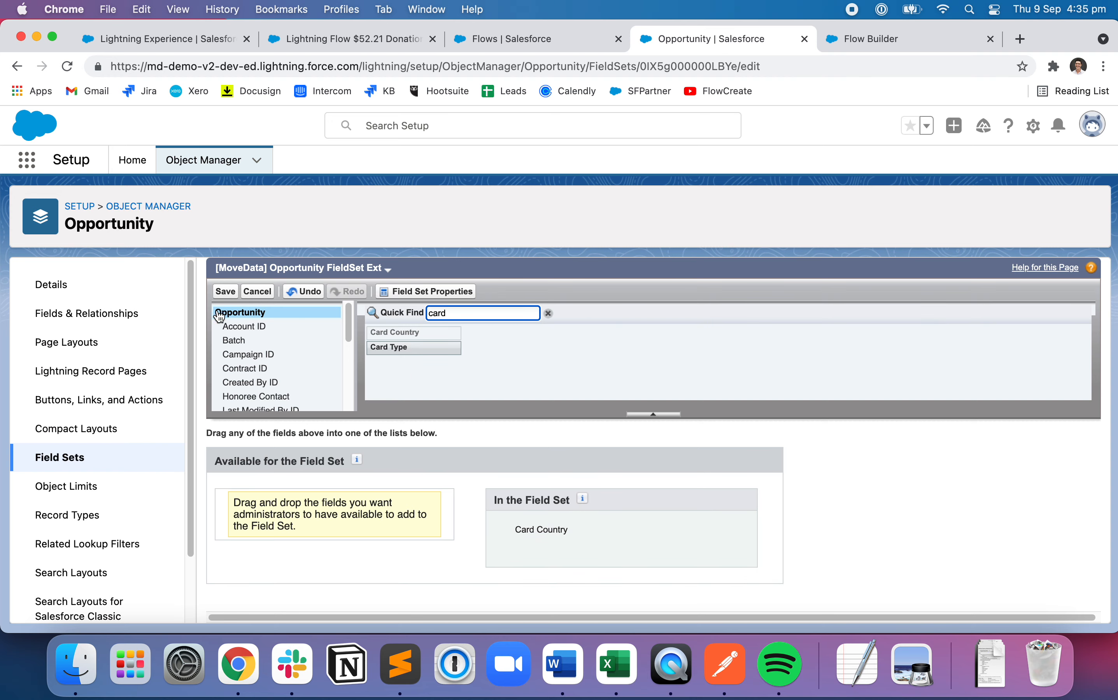
pyautogui.click(226, 291)
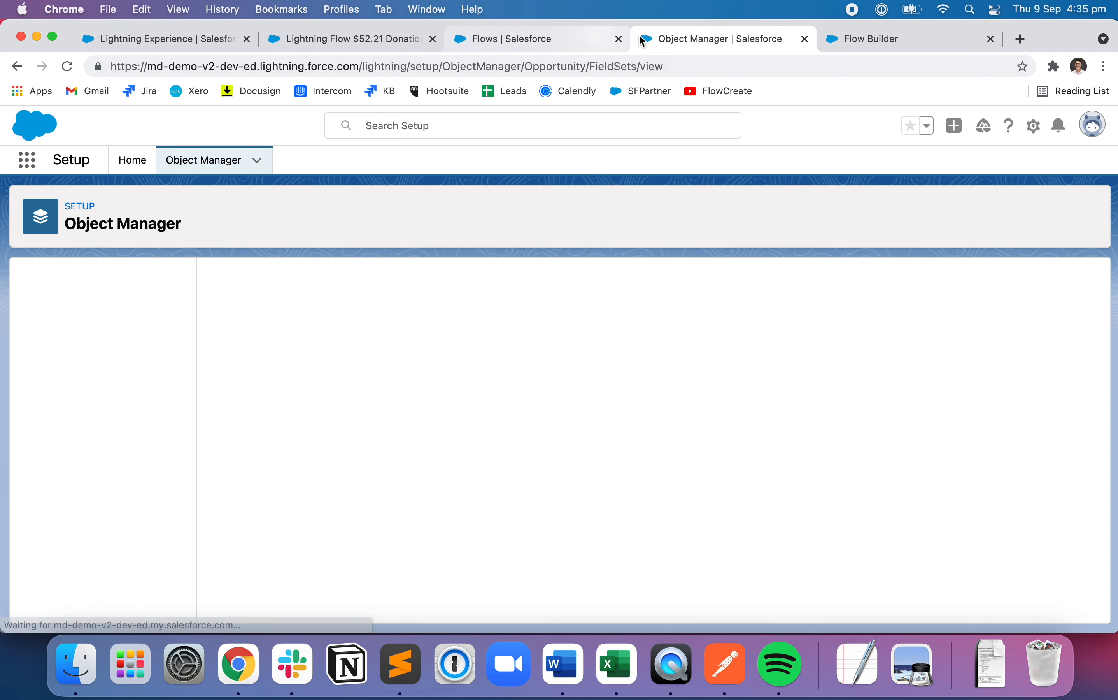
# In the Flows browser tab, find Custom Metadata Types in Setup and show the MoveData Pipeline Setting records.
pyautogui.click(878, 39)
pyautogui.click(567, 40)
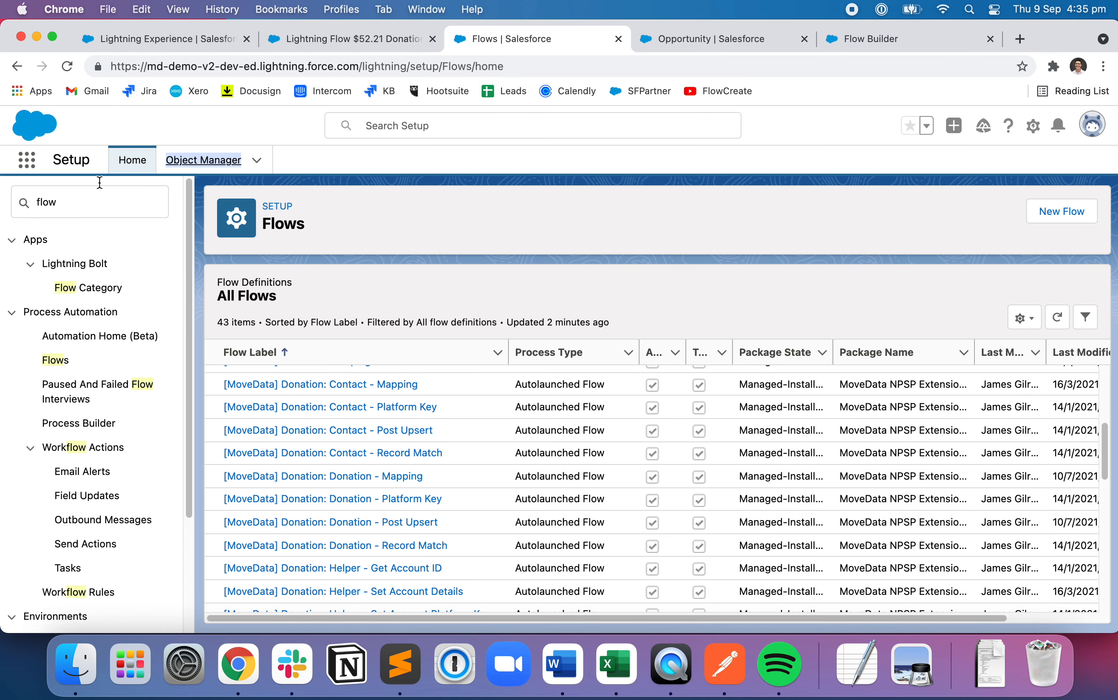
pyautogui.click(93, 204)
pyautogui.press('super+a')
pyautogui.write('custom')
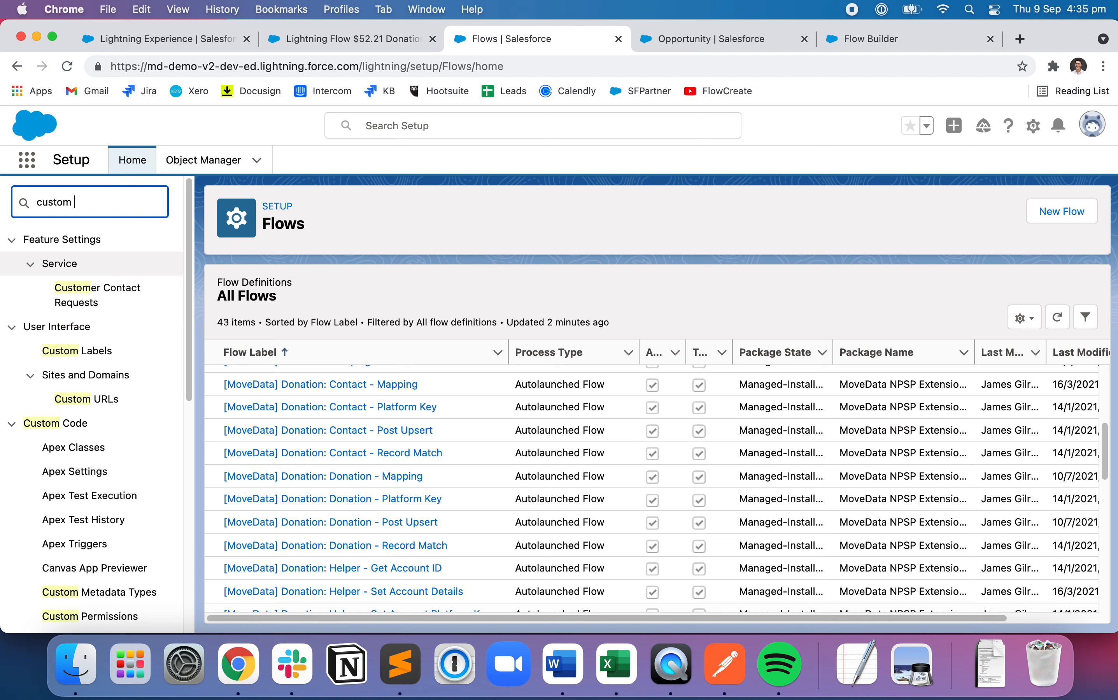
pyautogui.click(115, 263)
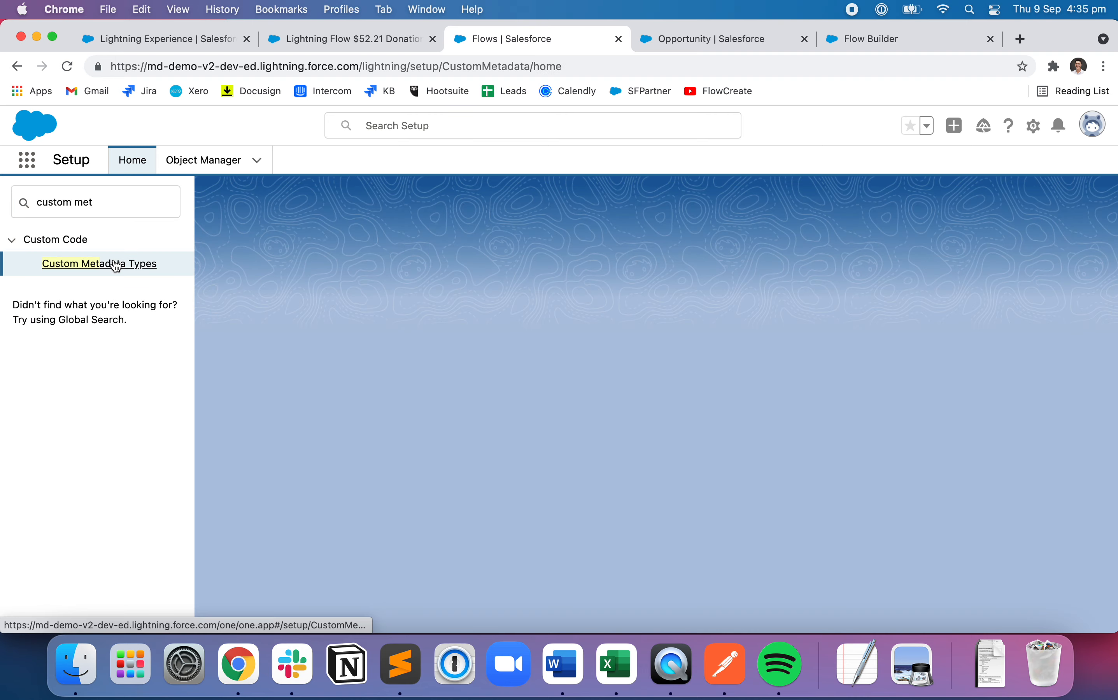
pyautogui.scroll(-5, 324, 506)
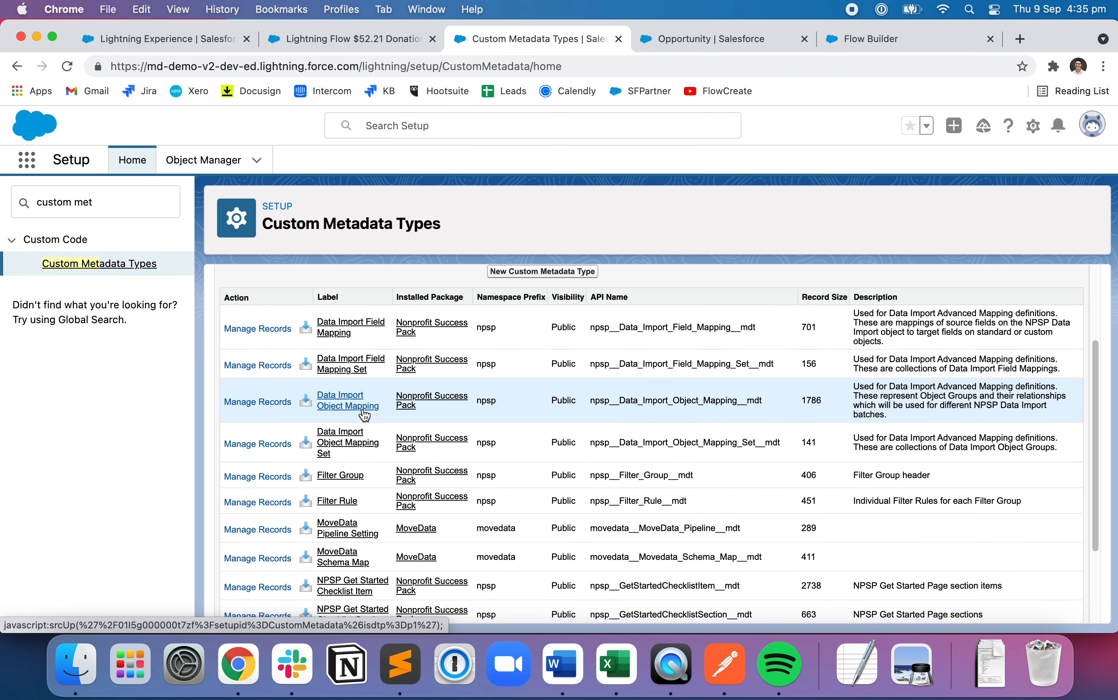
pyautogui.click(324, 506)
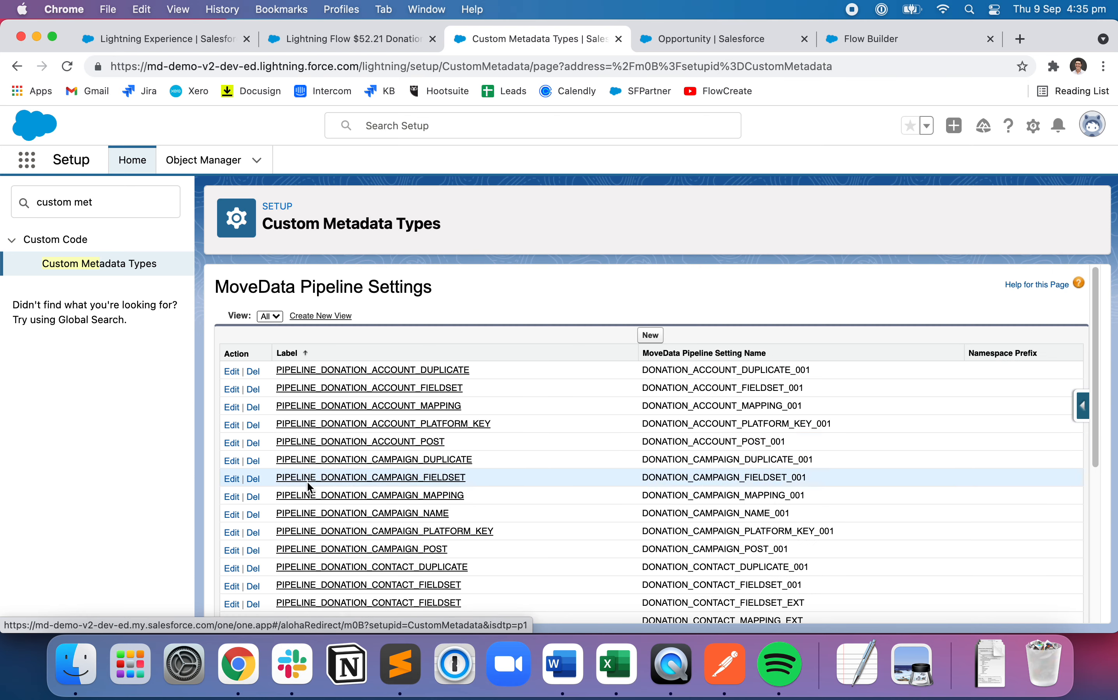
# Open the PIPELINE_DONATION_DONATION_FIELDSET and PIPELINE_DONATION_DONATION_MAPPING records in separate browser tabs and show the fieldset record.
pyautogui.scroll(-5, 469, 421)
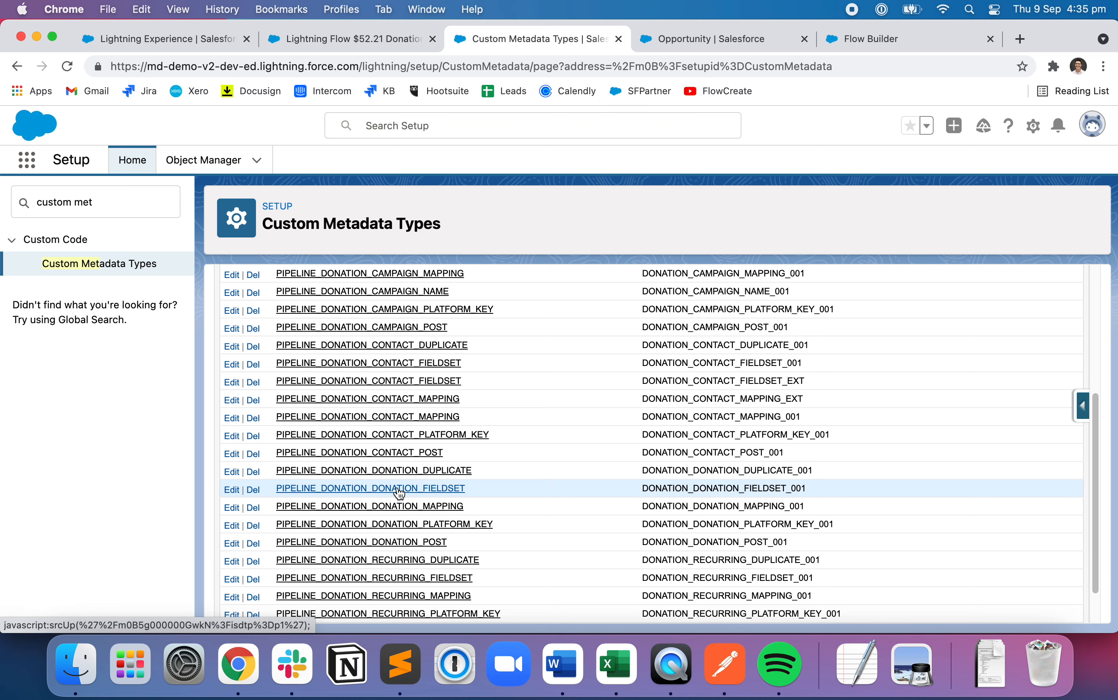
pyautogui.rightClick(425, 488)
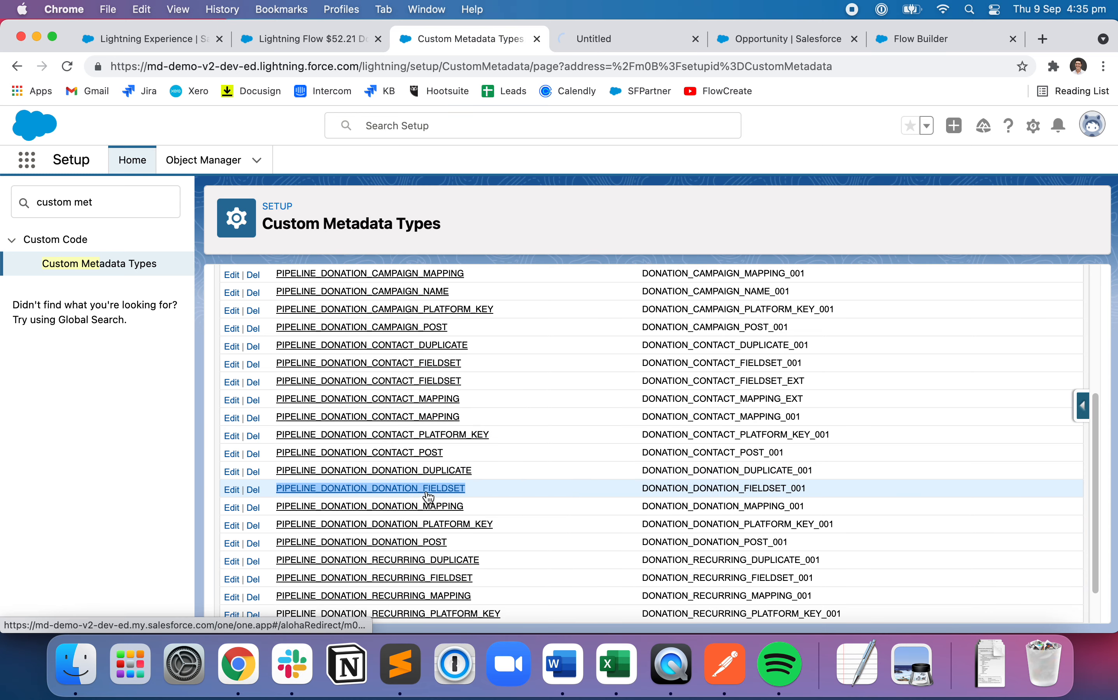
pyautogui.rightClick(454, 506)
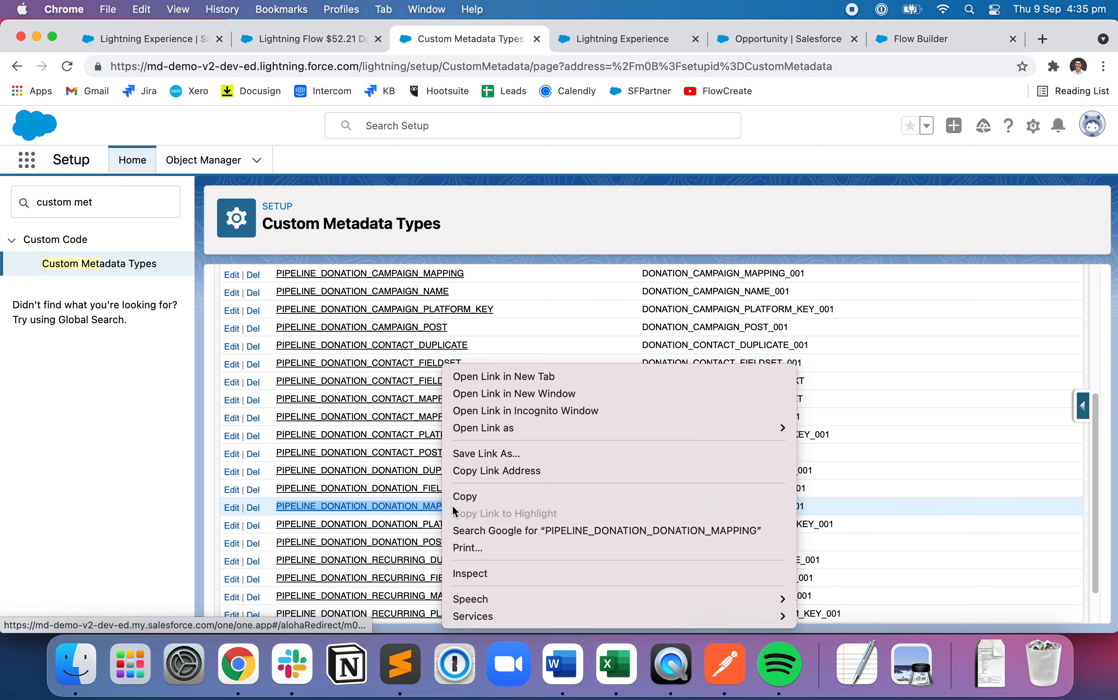
pyautogui.click(510, 376)
pyautogui.click(554, 39)
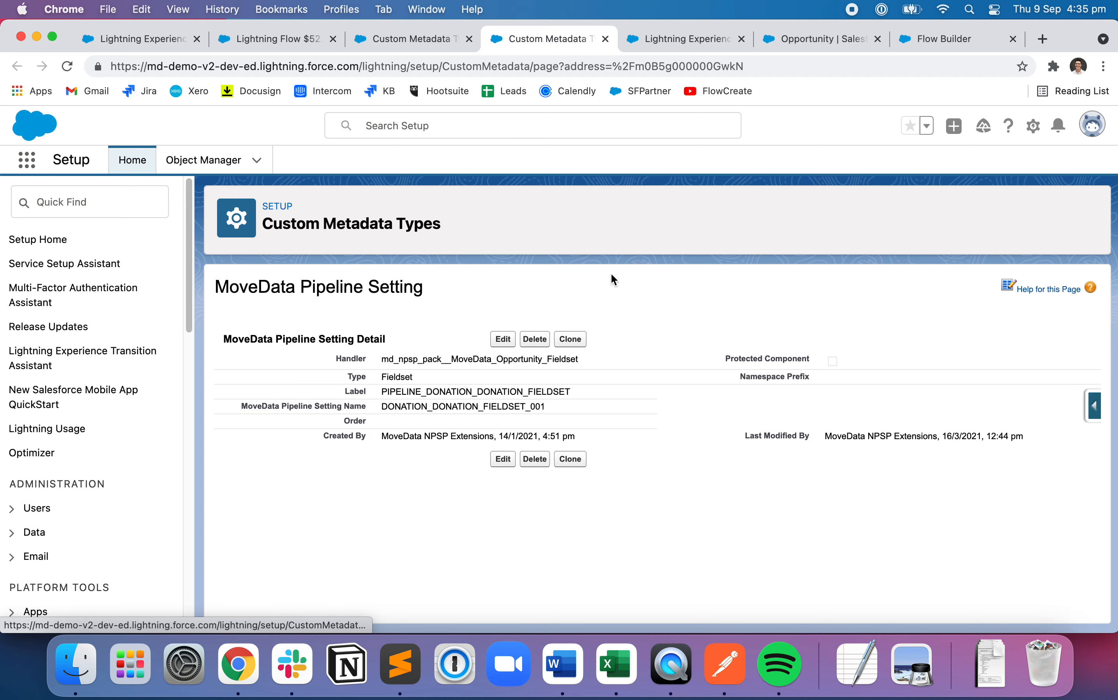
# Clone the donation fieldset setting and set its Handler to MoveData_Opportunity_FieldSet_Ext, copied from the Opportunity field sets list.
pyautogui.click(571, 342)
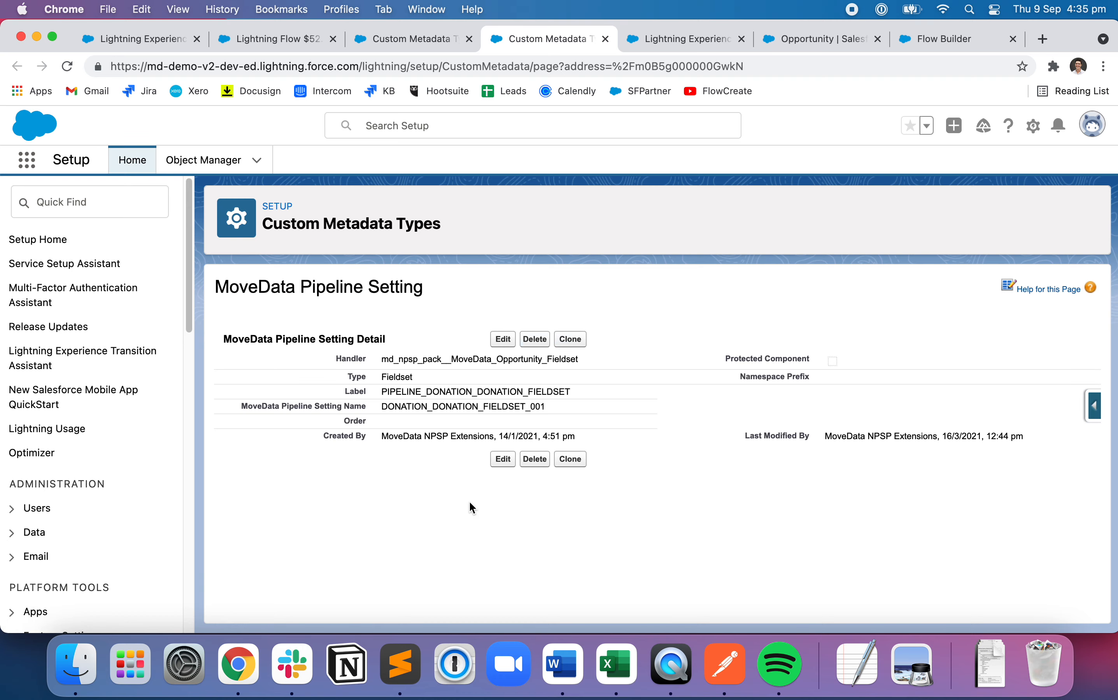
pyautogui.click(400, 664)
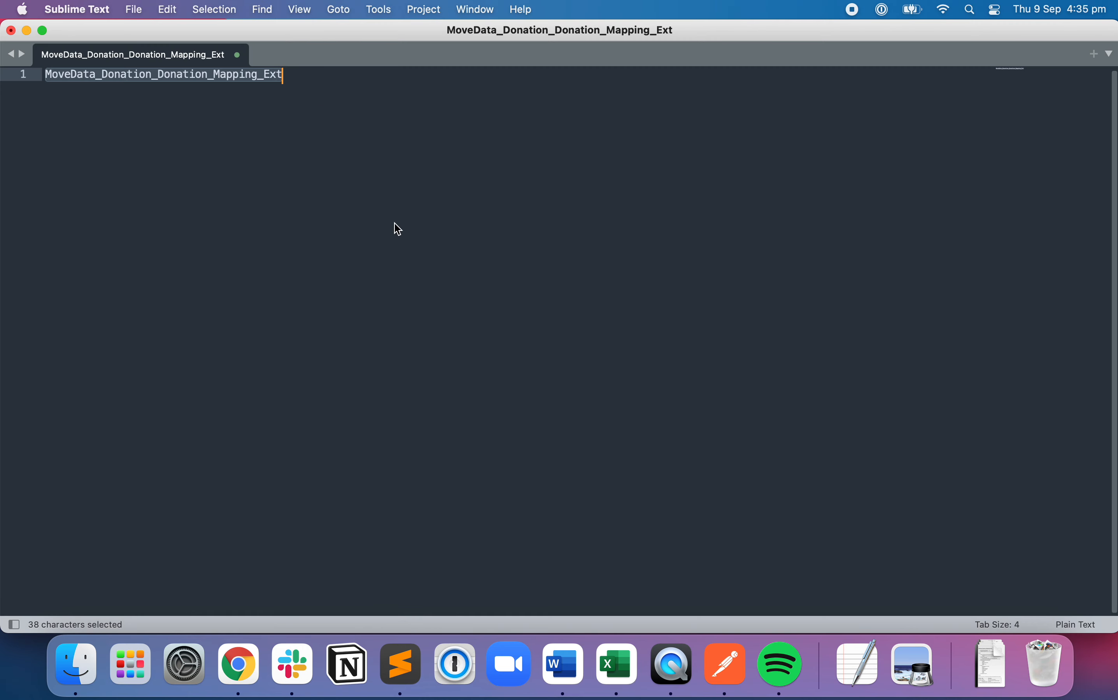
pyautogui.press('super+Tab')
pyautogui.click(815, 41)
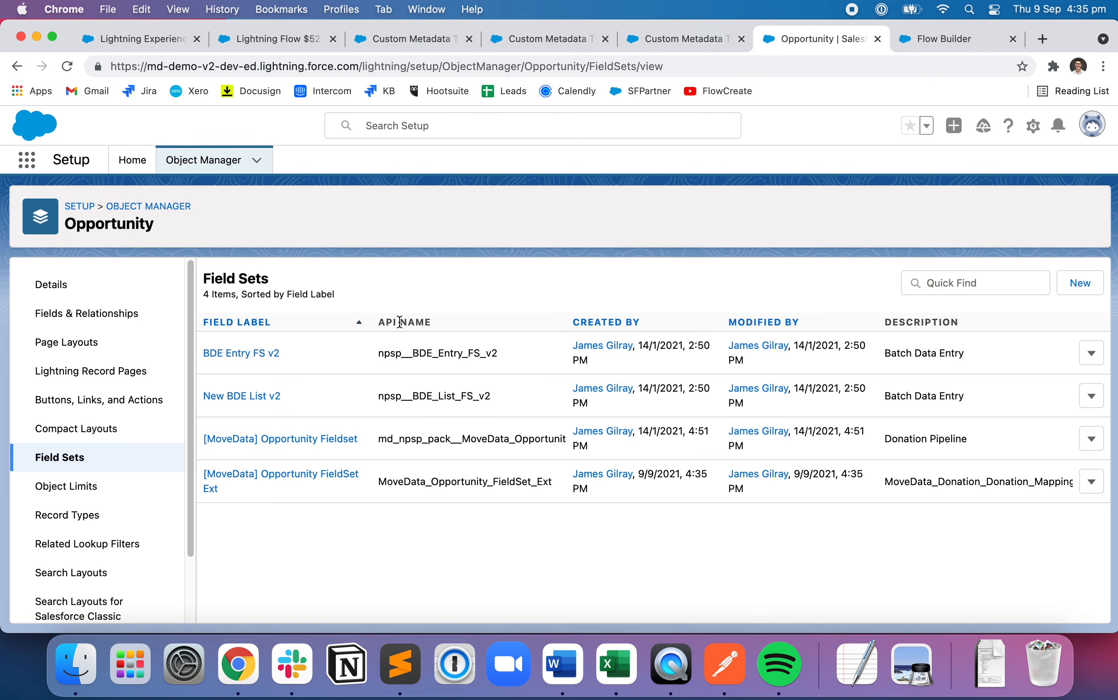
pyautogui.doubleClick(397, 479)
pyautogui.press('super+c')
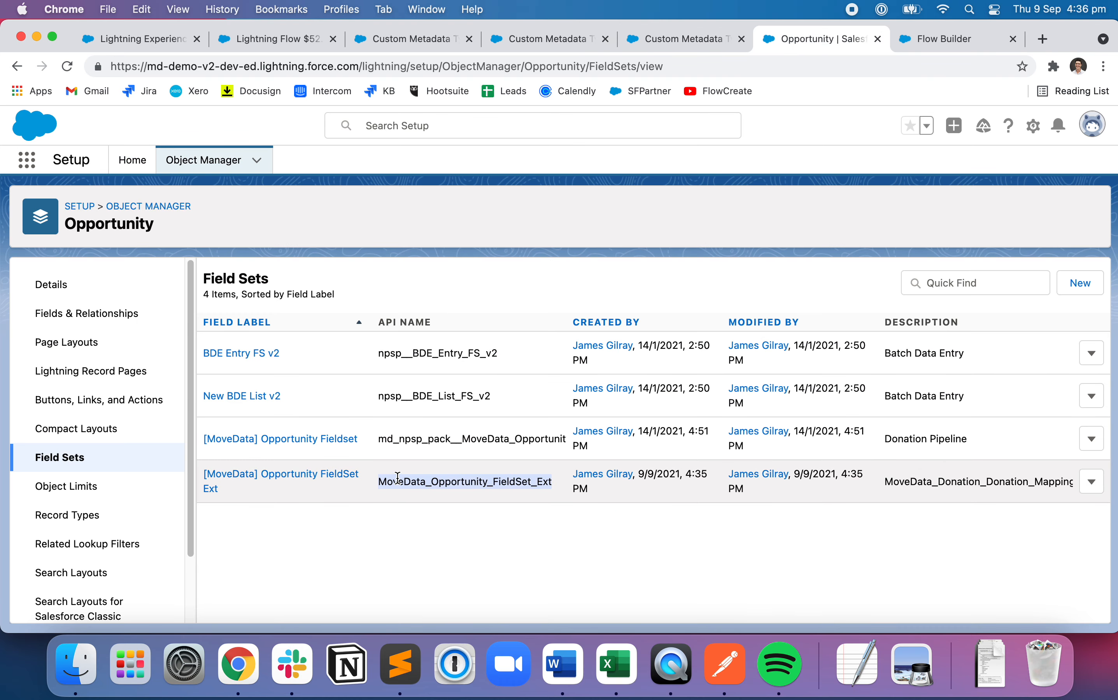
pyautogui.click(460, 45)
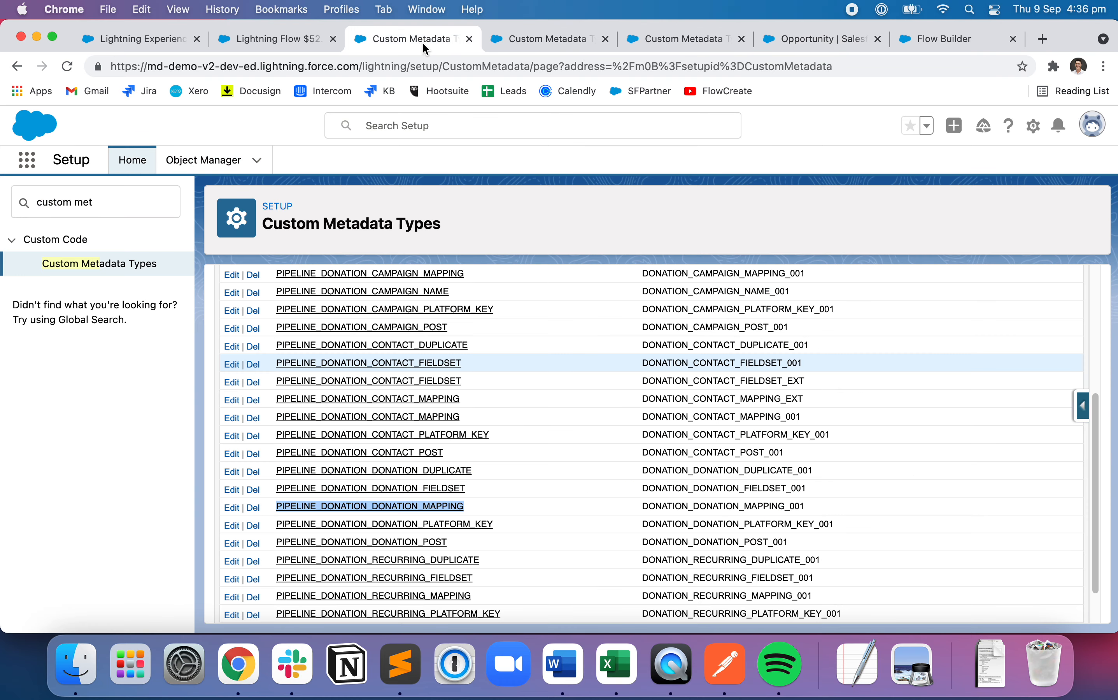
pyautogui.click(535, 42)
pyautogui.press('super+v')
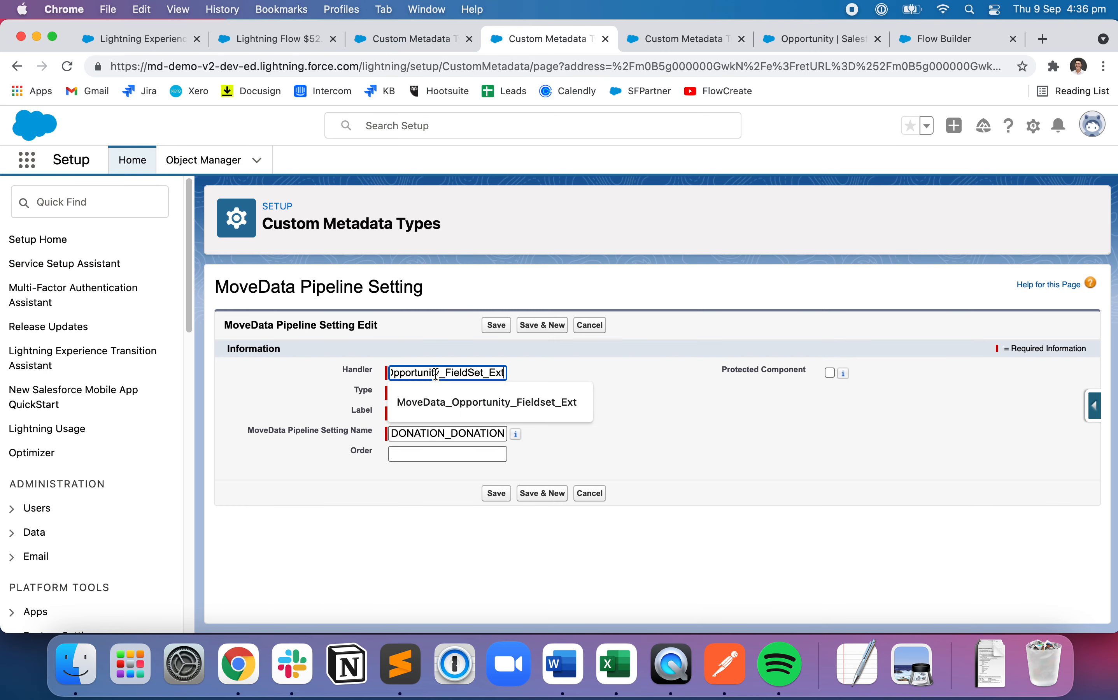
# Set the cloned record's MoveData Pipeline Setting Name to DONATION_DONATION_FIELDSET_EXT and save it.
pyautogui.click(685, 431)
pyautogui.click(459, 435)
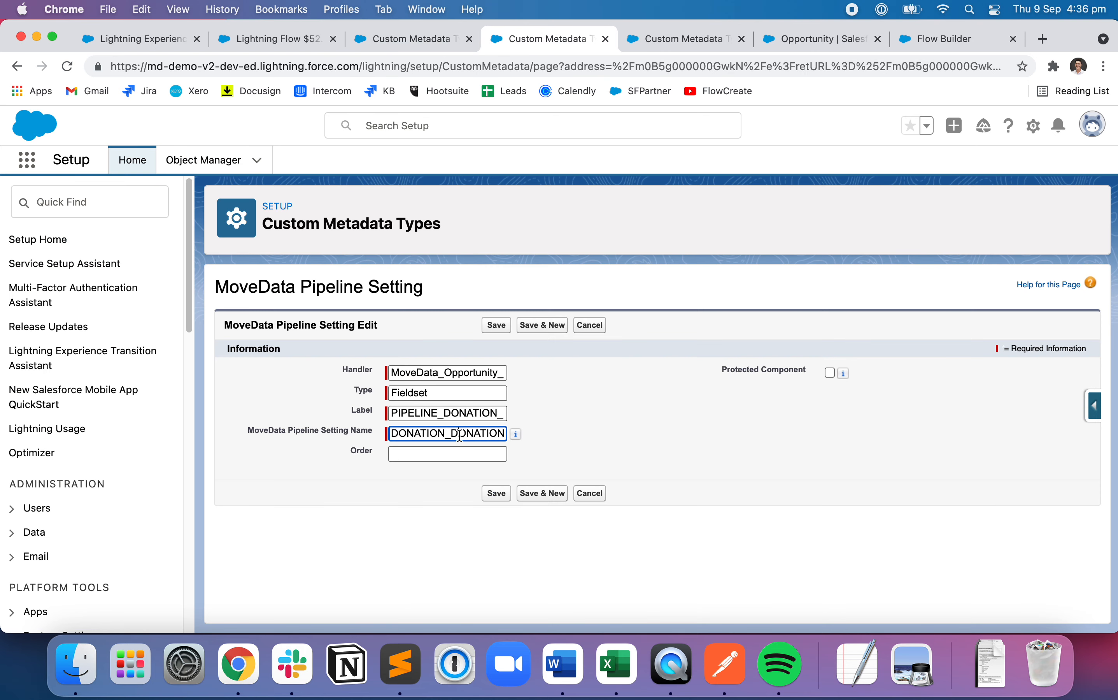
pyautogui.press('super+Right')
pyautogui.press('BackSpace')
pyautogui.press('BackSpace')
pyautogui.press('BackSpace')
pyautogui.write('EXT')
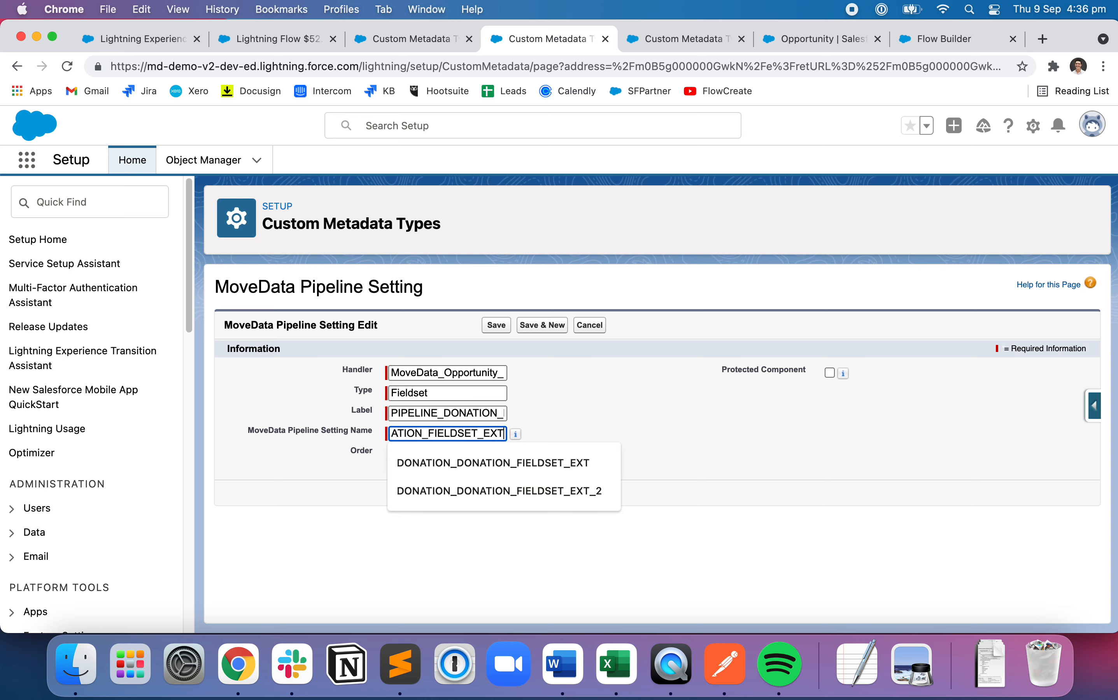
pyautogui.click(502, 492)
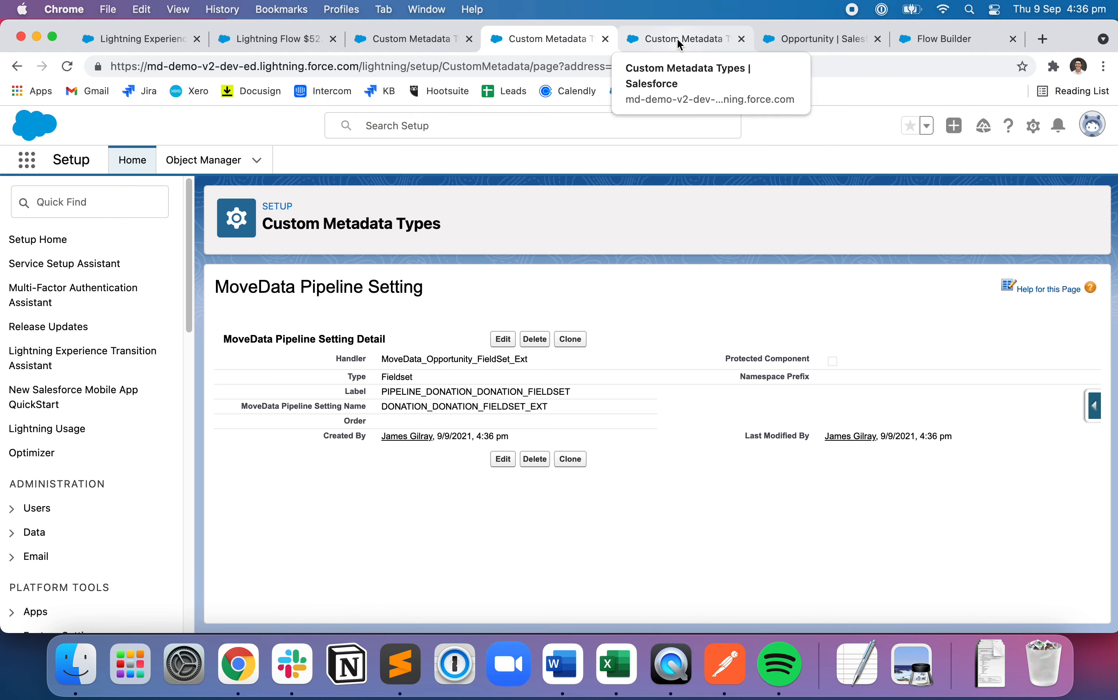
# Clone the PIPELINE_DONATION_DONATION_MAPPING setting and replace its Handler with MoveData_Donation_Donation_Mapping_Ext, copied from Sublime Text.
pyautogui.press('super+Tab')
pyautogui.press('super+Tab')
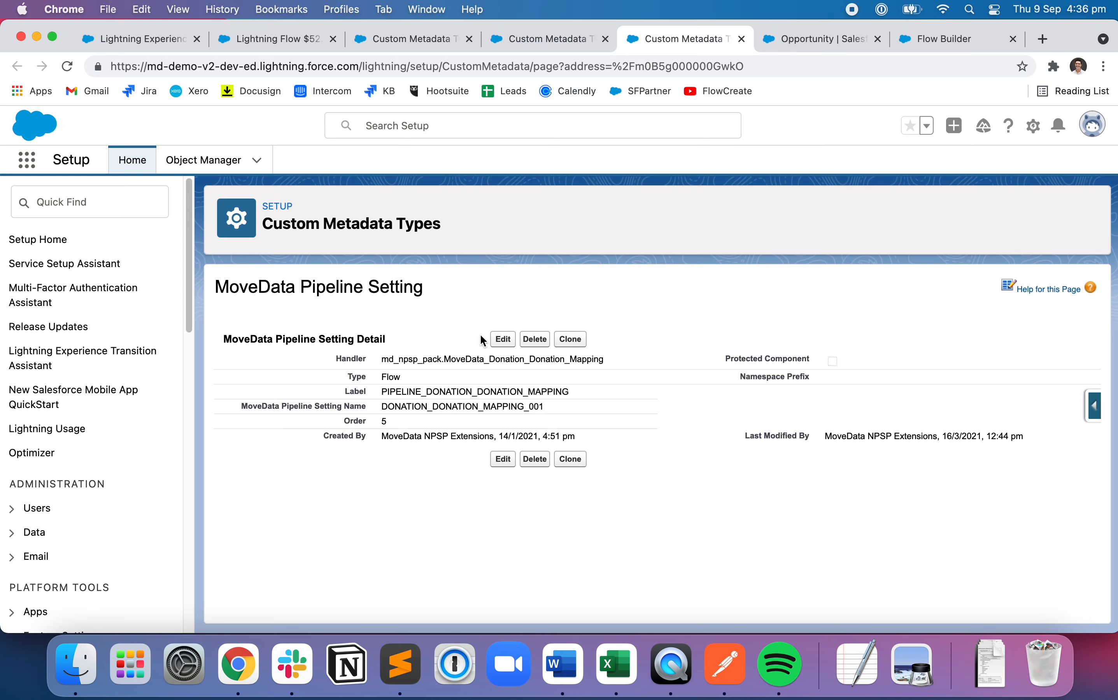
pyautogui.click(568, 343)
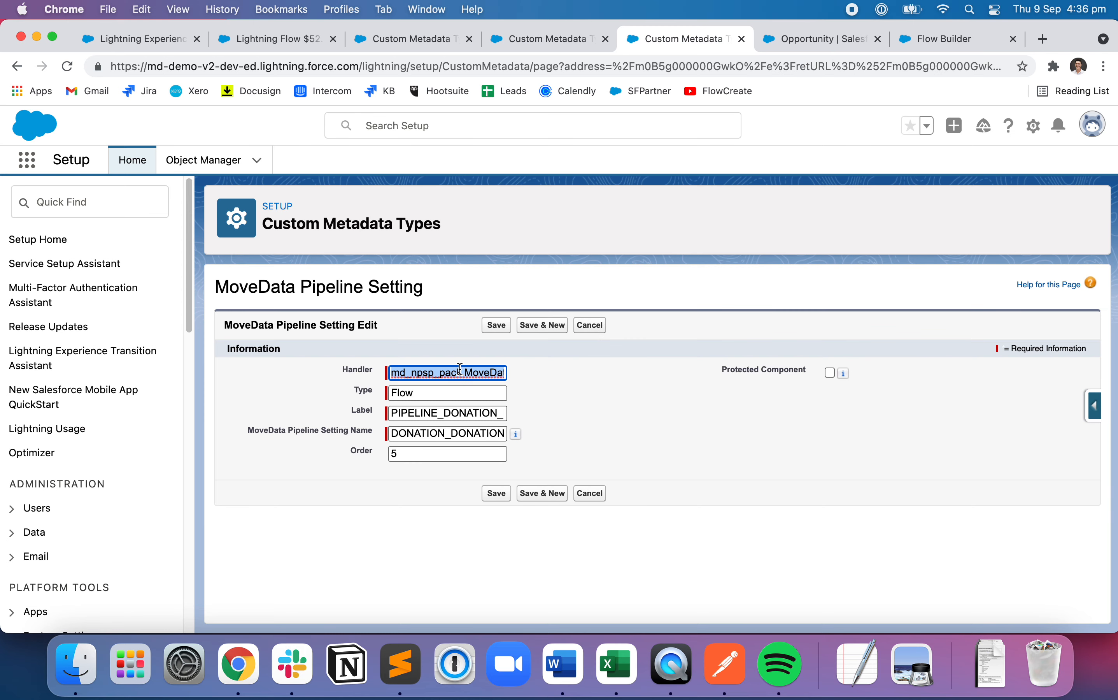
pyautogui.press('super+v')
pyautogui.click(582, 400)
# Name the cloned mapping setting DONATION_DONATION_MAPPING_EXT, set its Order to 6, and save it.
pyautogui.click(481, 433)
pyautogui.press('super+Right')
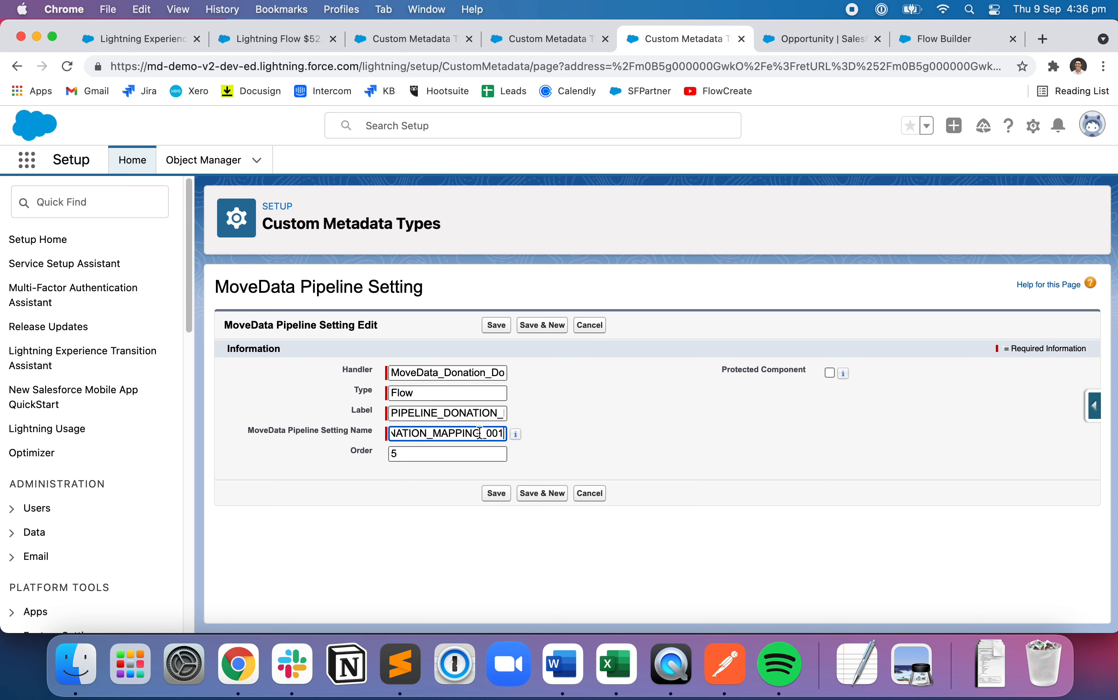
pyautogui.press('BackSpace')
pyautogui.press('BackSpace')
pyautogui.press('BackSpace')
pyautogui.write('EXT')
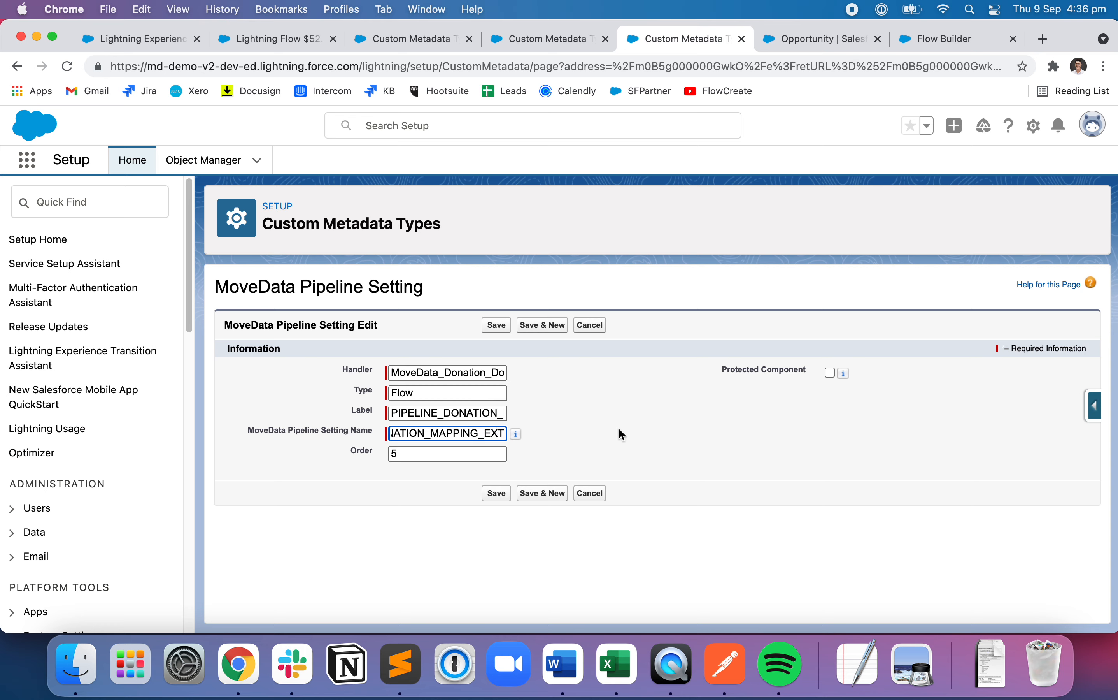
pyautogui.press('Tab')
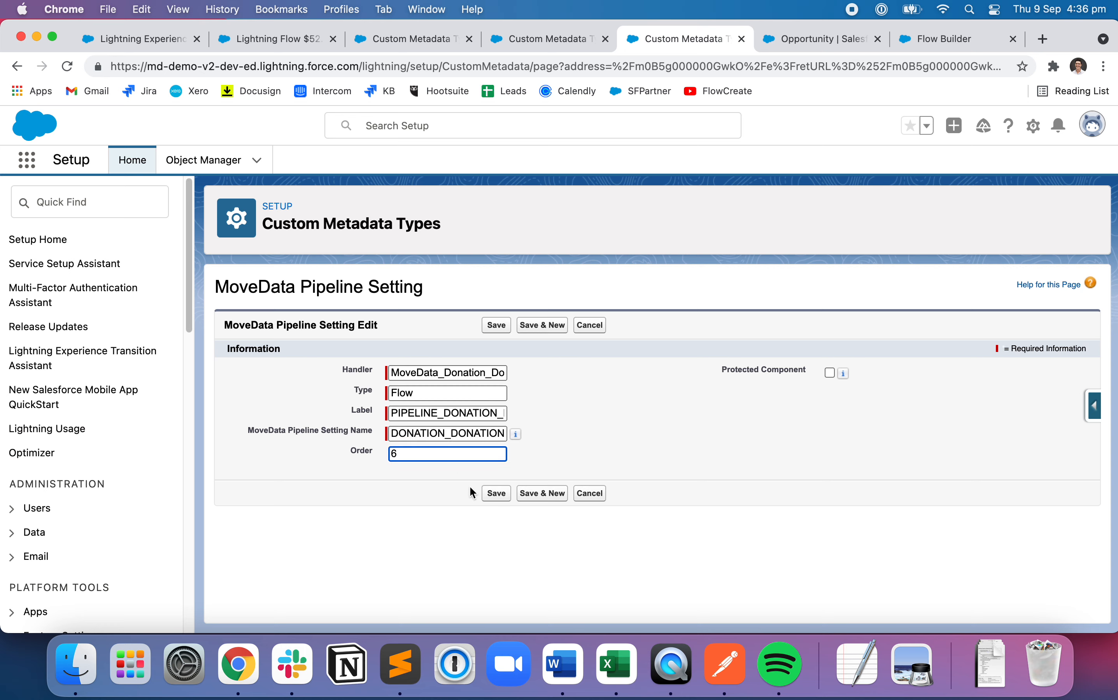
pyautogui.click(497, 493)
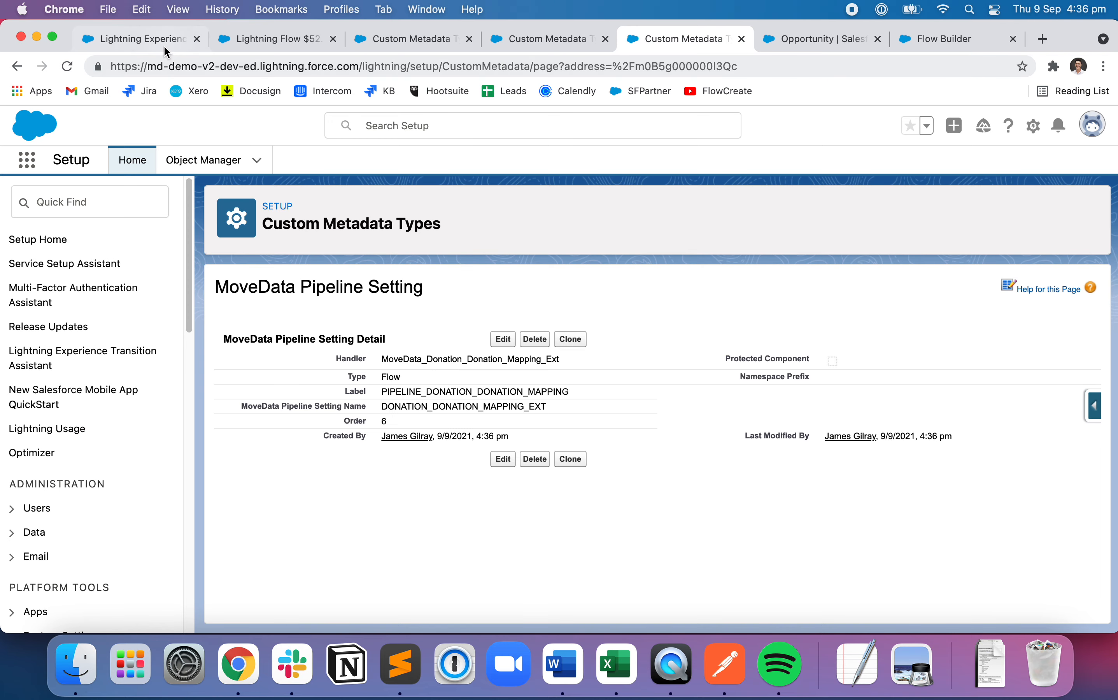
# Reprocess the succeeded Raisely donation notification by queueing it without any changes to its payload.
pyautogui.click(134, 40)
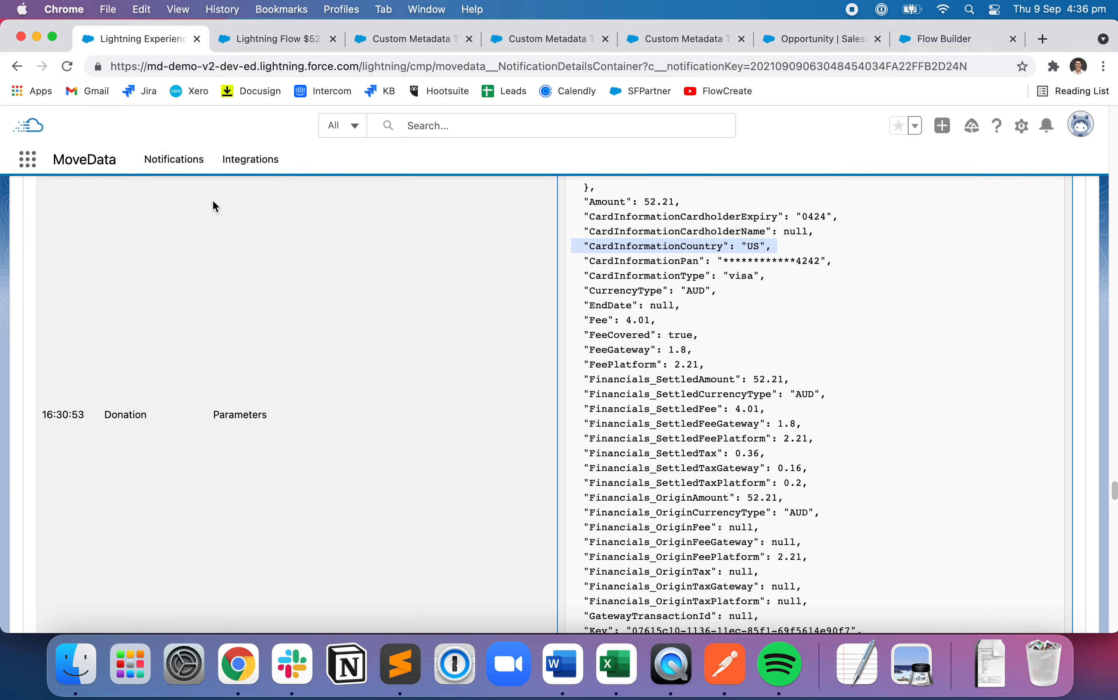
pyautogui.scroll(-15, 324, 241)
pyautogui.moveTo(1114, 370); pyautogui.dragTo(1099, 104)
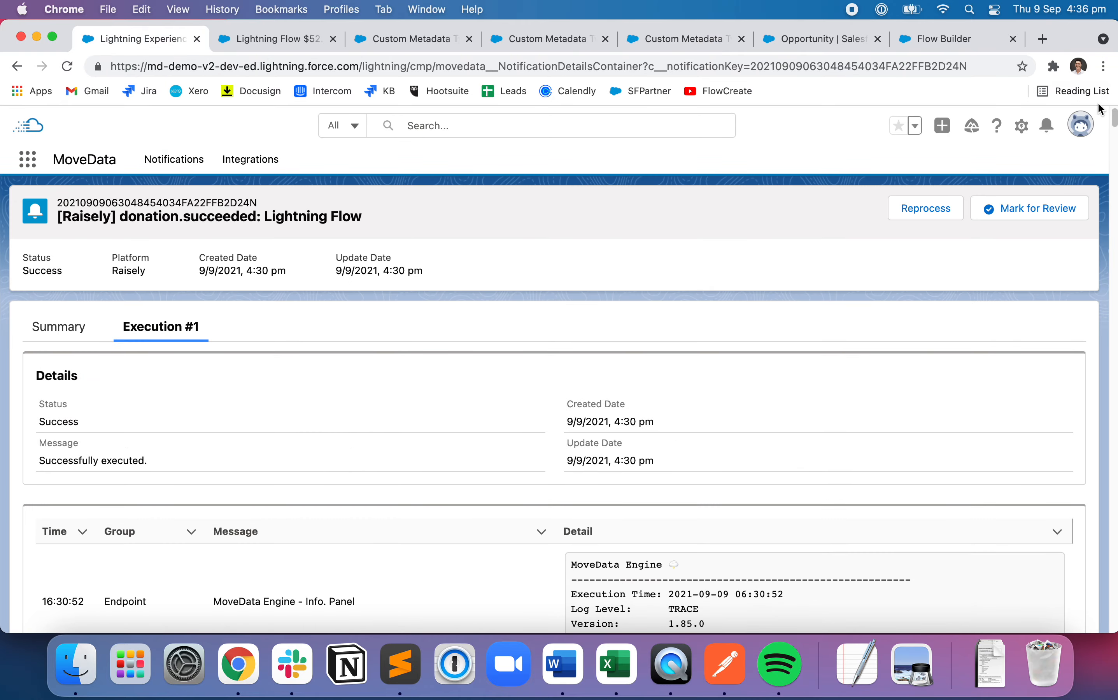
pyautogui.click(934, 216)
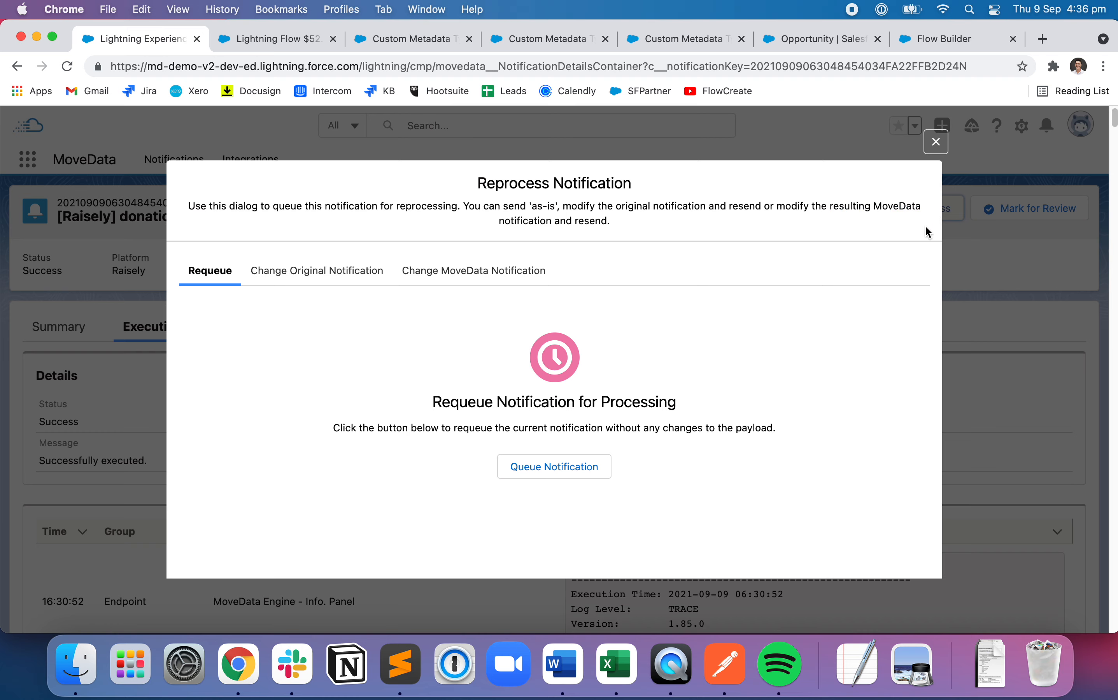
pyautogui.click(557, 468)
pyautogui.click(274, 39)
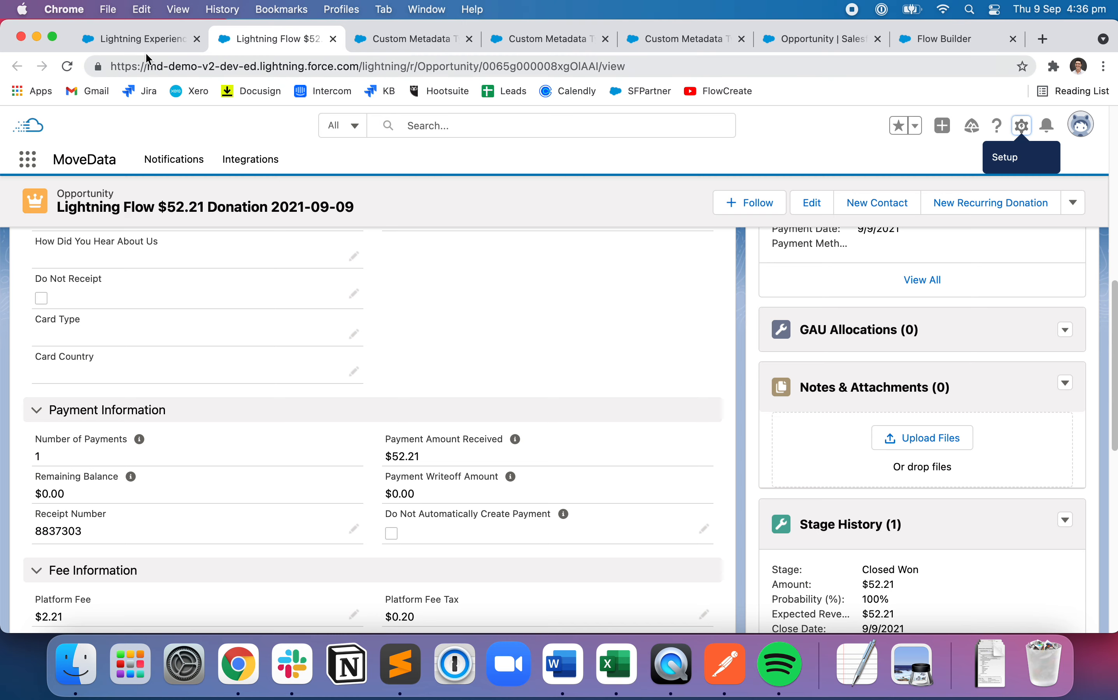
pyautogui.click(149, 40)
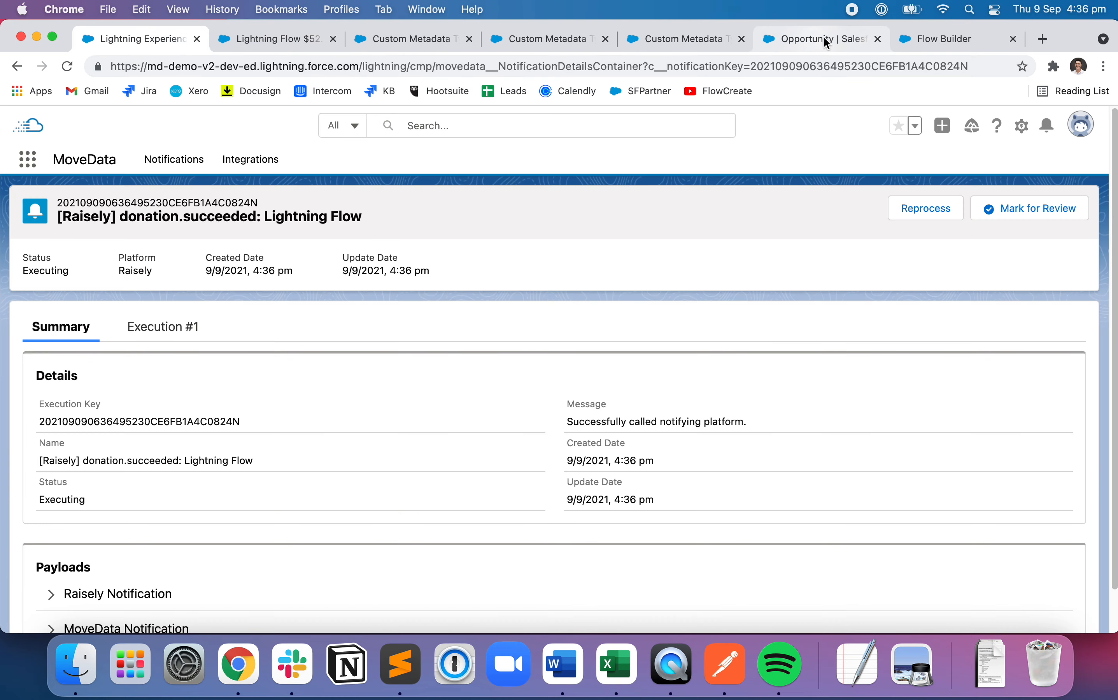
# Review the Set Card Country assignment in the donation mapping flow, checking its variable, operator and value.
pyautogui.click(932, 39)
pyautogui.doubleClick(707, 411)
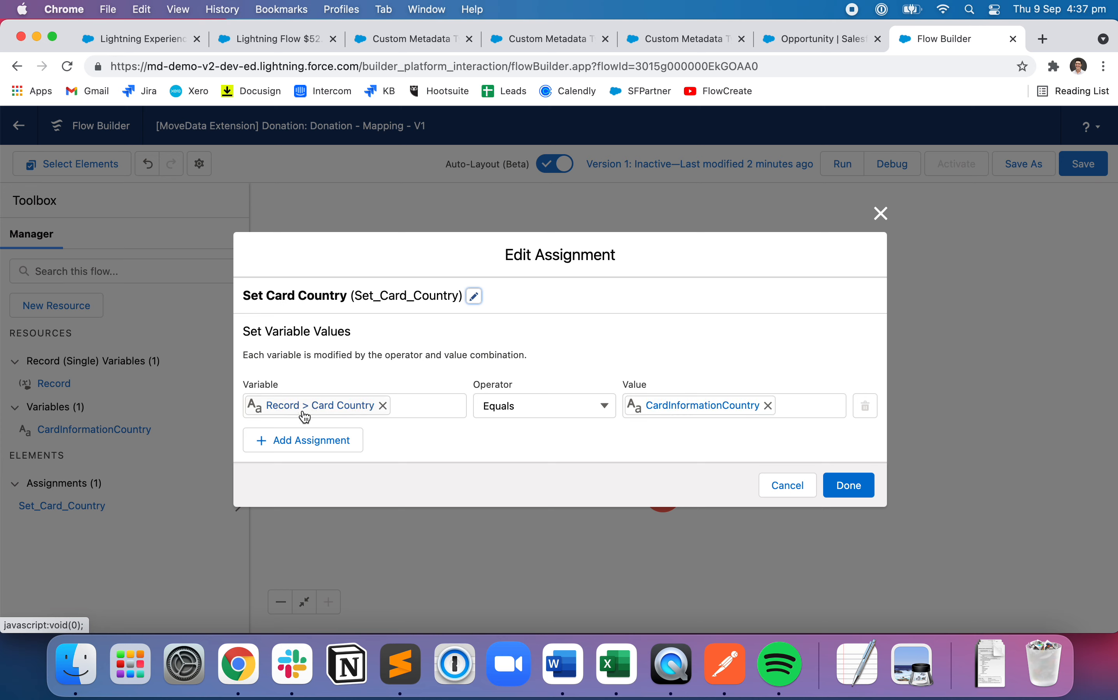
pyautogui.click(847, 484)
# Open the reprocessed notification's donation opportunity in a new browser tab and check Card Country in its details.
pyautogui.click(150, 41)
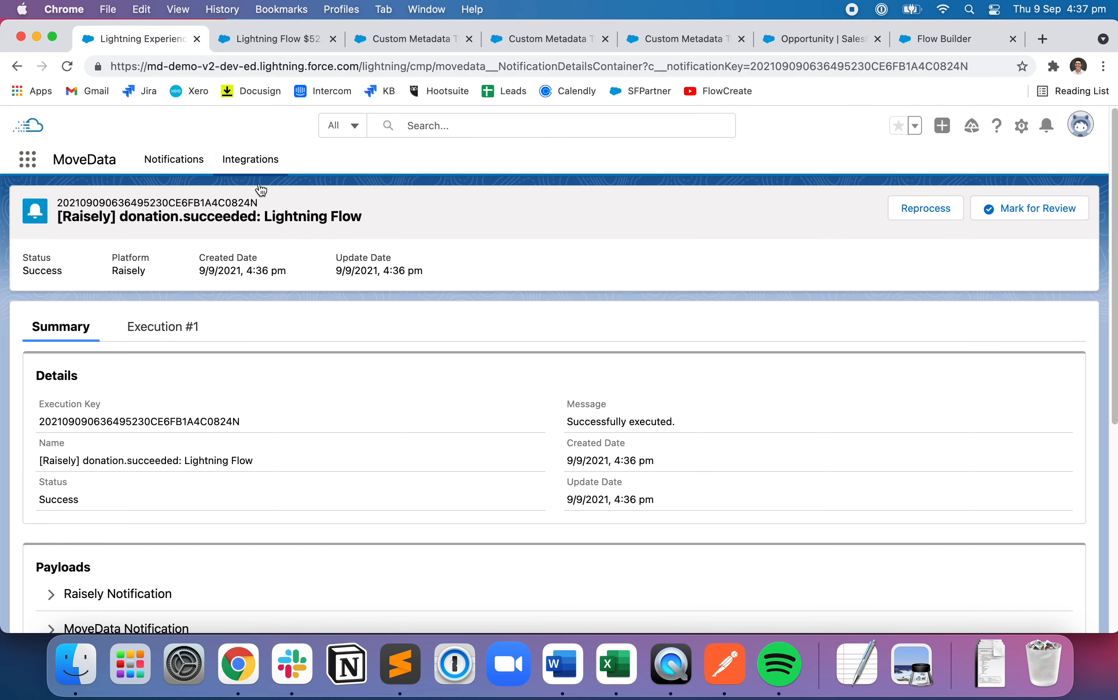
pyautogui.scroll(-10, 162, 350)
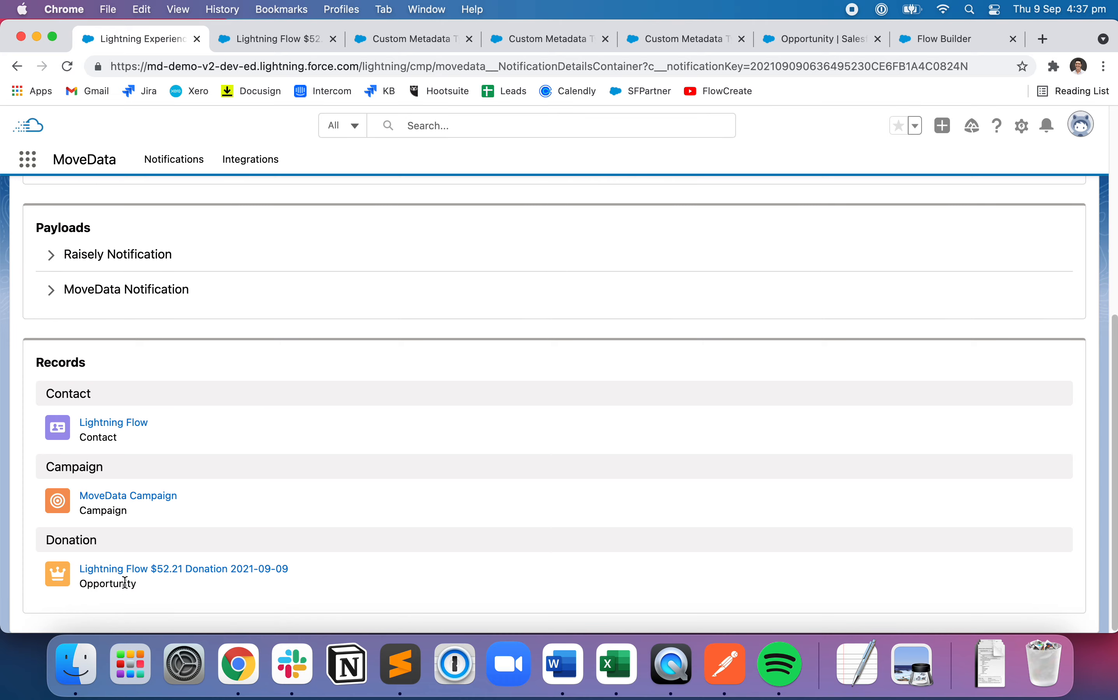
pyautogui.rightClick(142, 570)
pyautogui.click(250, 376)
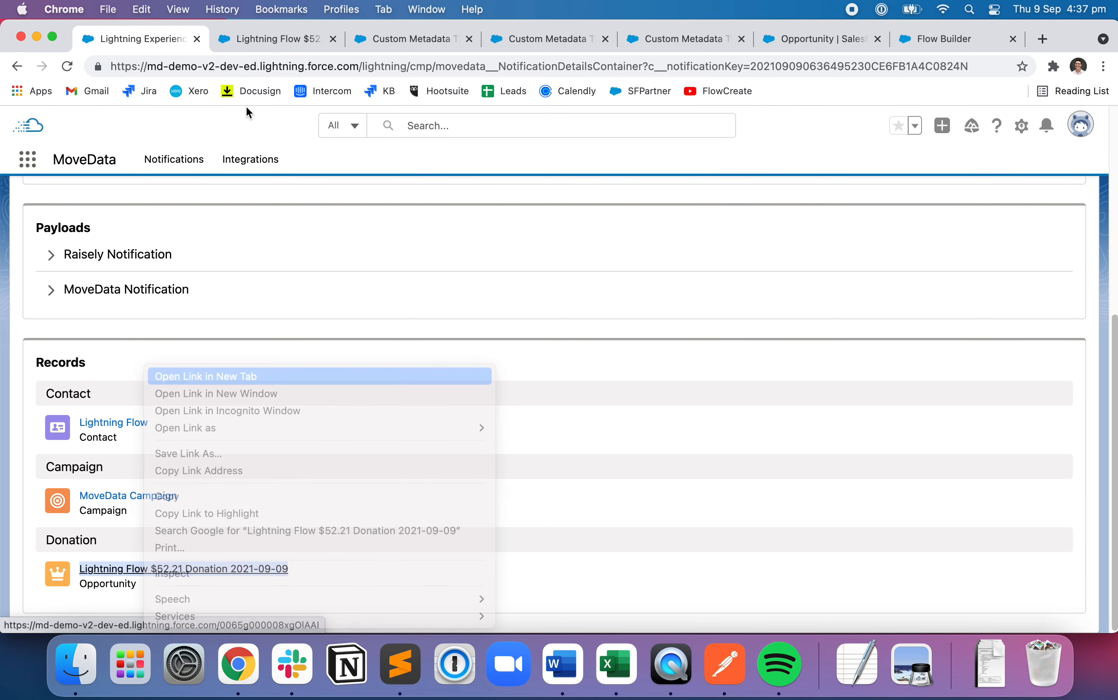
pyautogui.click(258, 46)
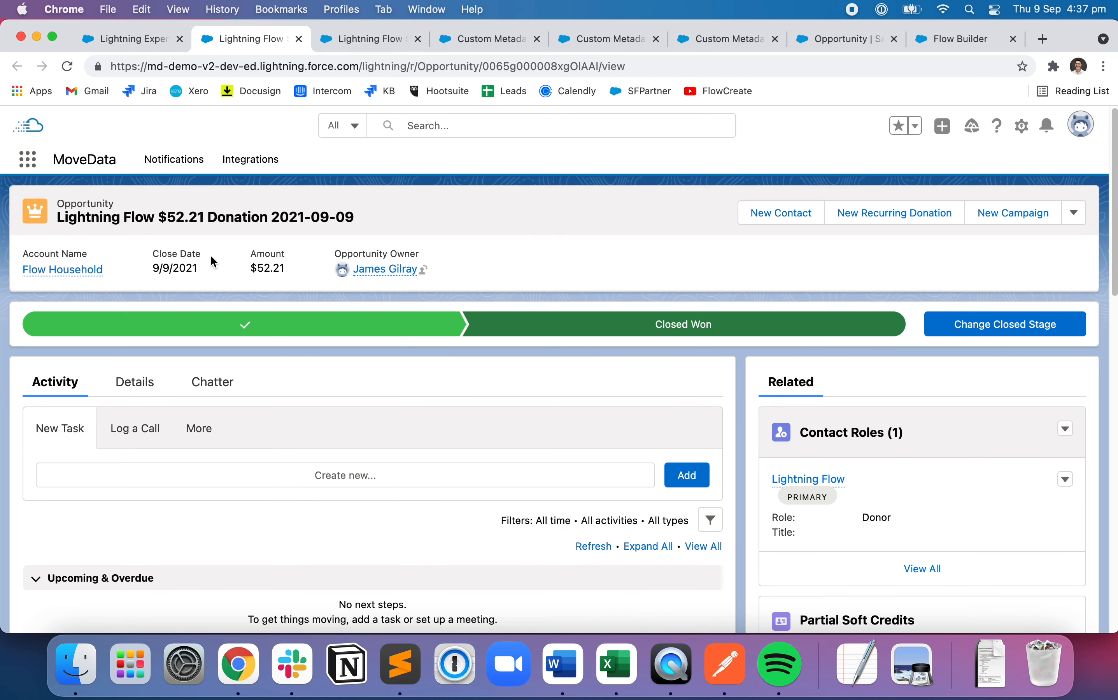
pyautogui.click(158, 379)
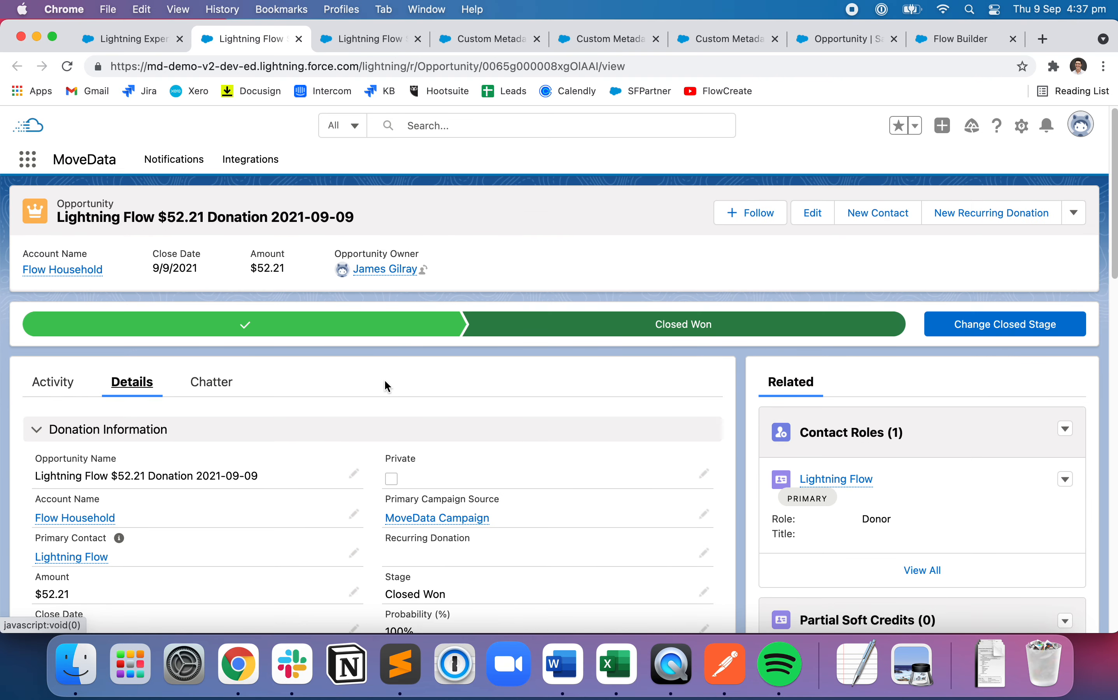
pyautogui.scroll(-3, 388, 389)
pyautogui.scroll(-5, 390, 394)
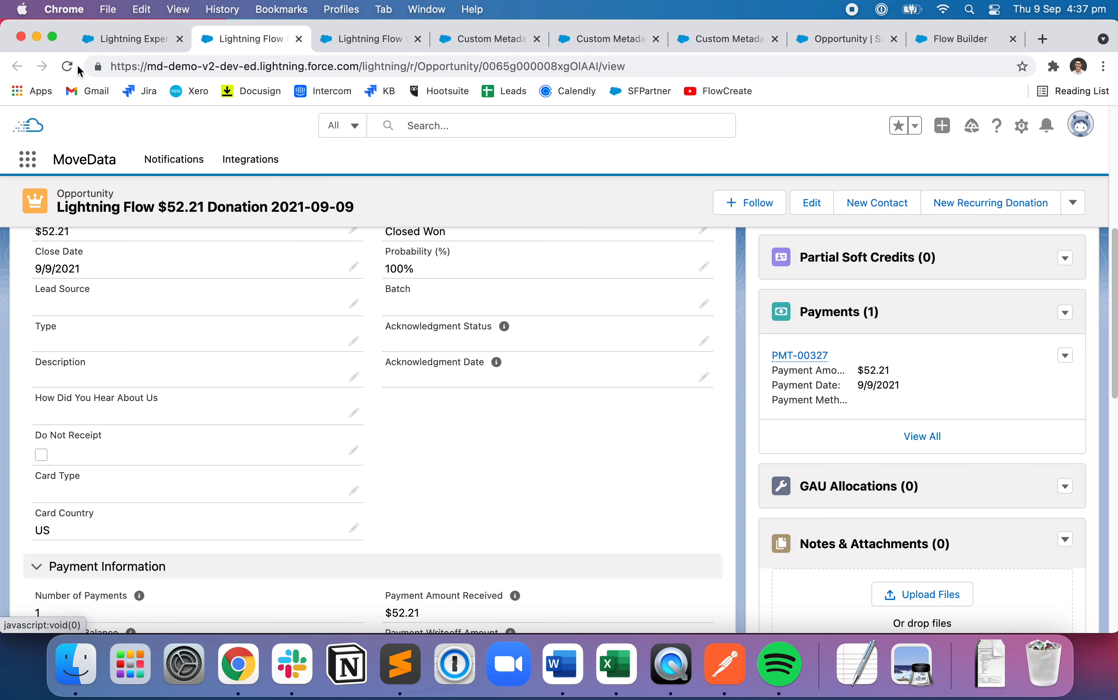
# Search the Execution #1 log for "country", locate the donation's CardInformationCountry parameter, and compare it with the opportunity's Card Country field.
pyautogui.click(119, 39)
pyautogui.scroll(5, 267, 237)
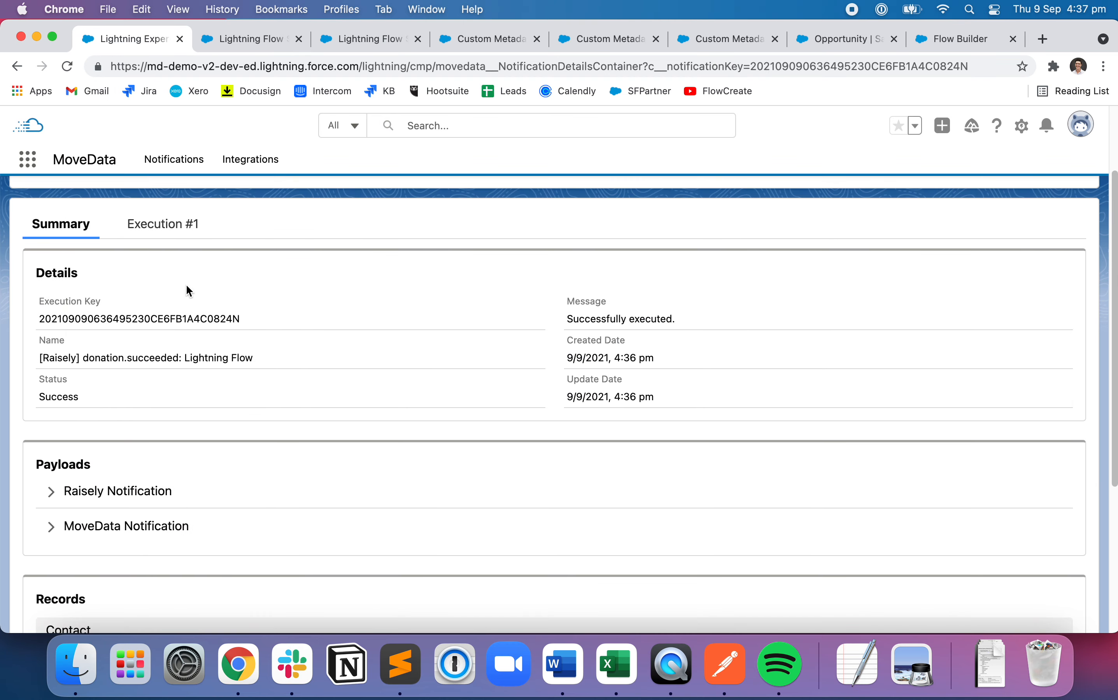
pyautogui.click(180, 224)
pyautogui.press('super+f')
pyautogui.write('country')
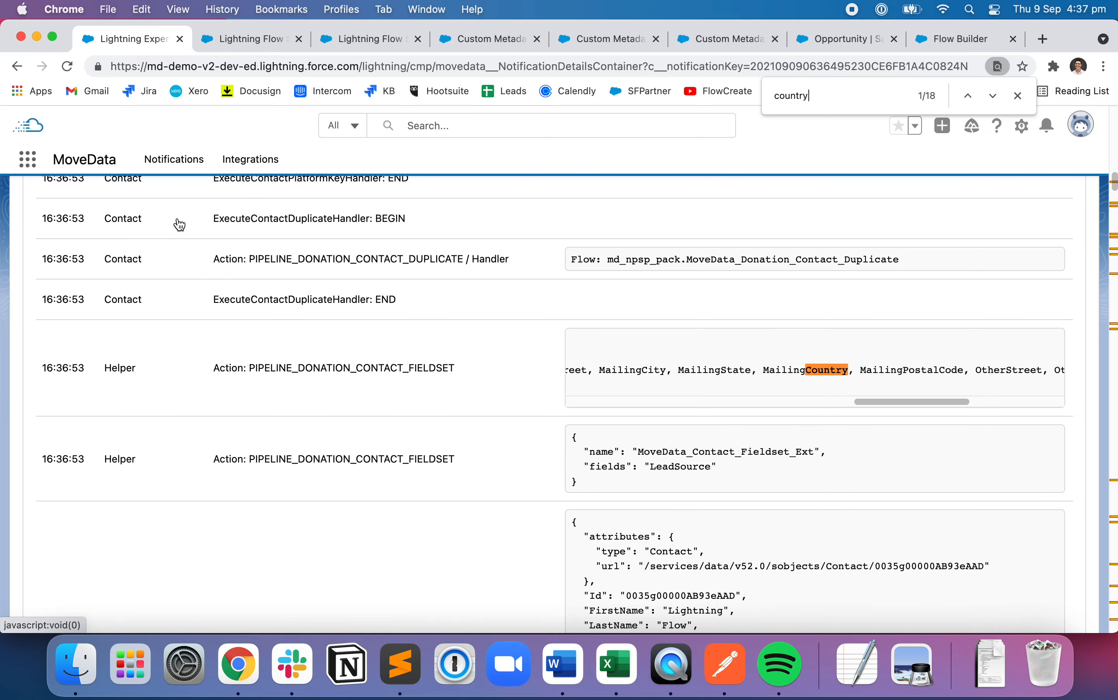
pyautogui.press('Return')
pyautogui.press('Return')
pyautogui.press('Return')
pyautogui.press('Return')
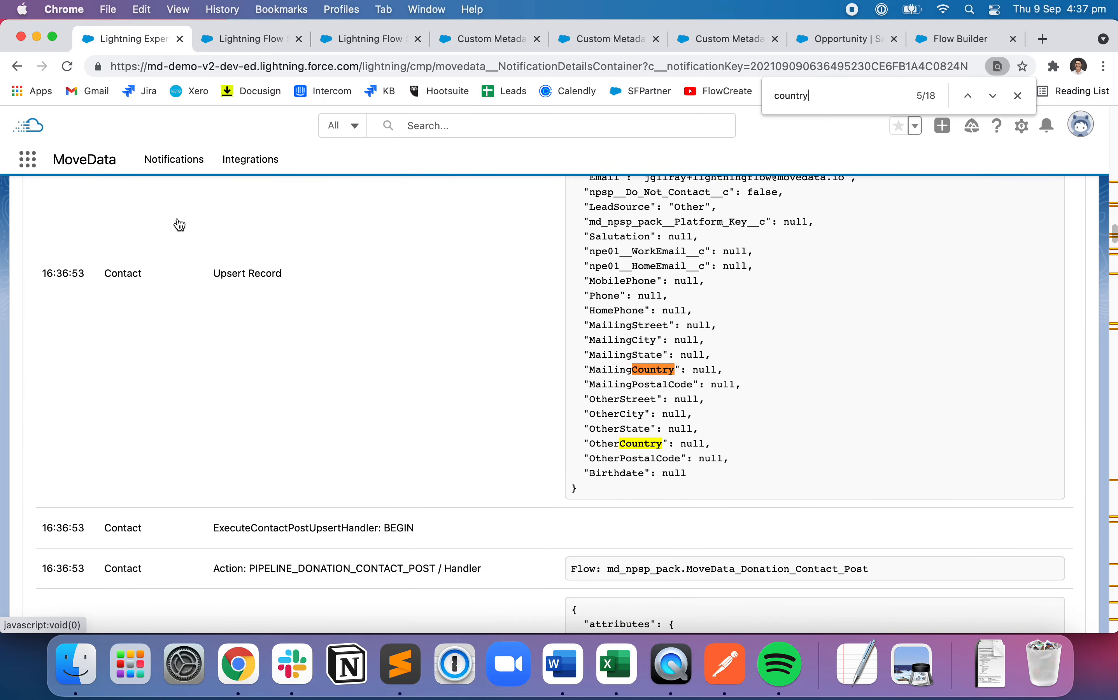
pyautogui.scroll(-10, 486, 444)
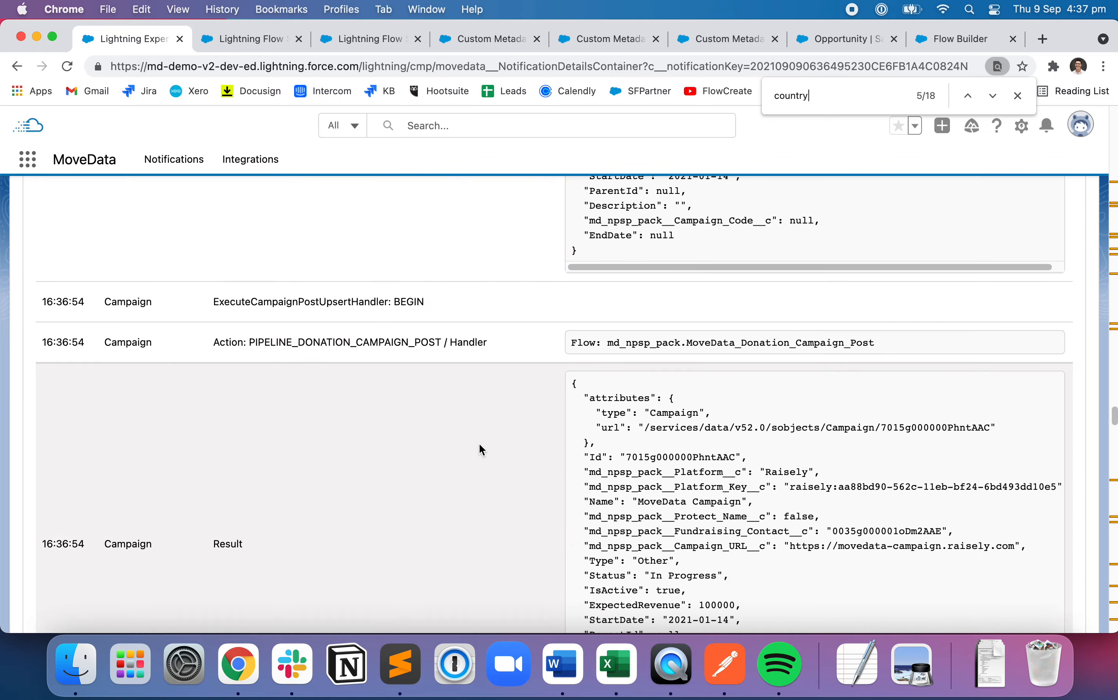
pyautogui.scroll(-10, 481, 449)
pyautogui.doubleClick(690, 274)
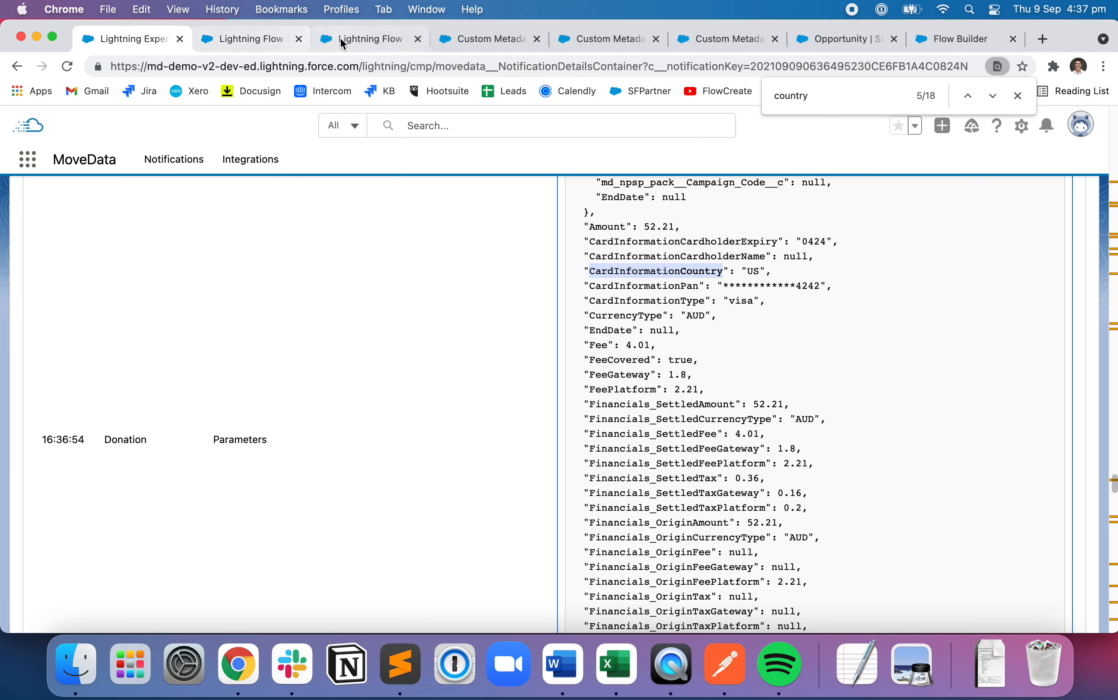
pyautogui.click(280, 42)
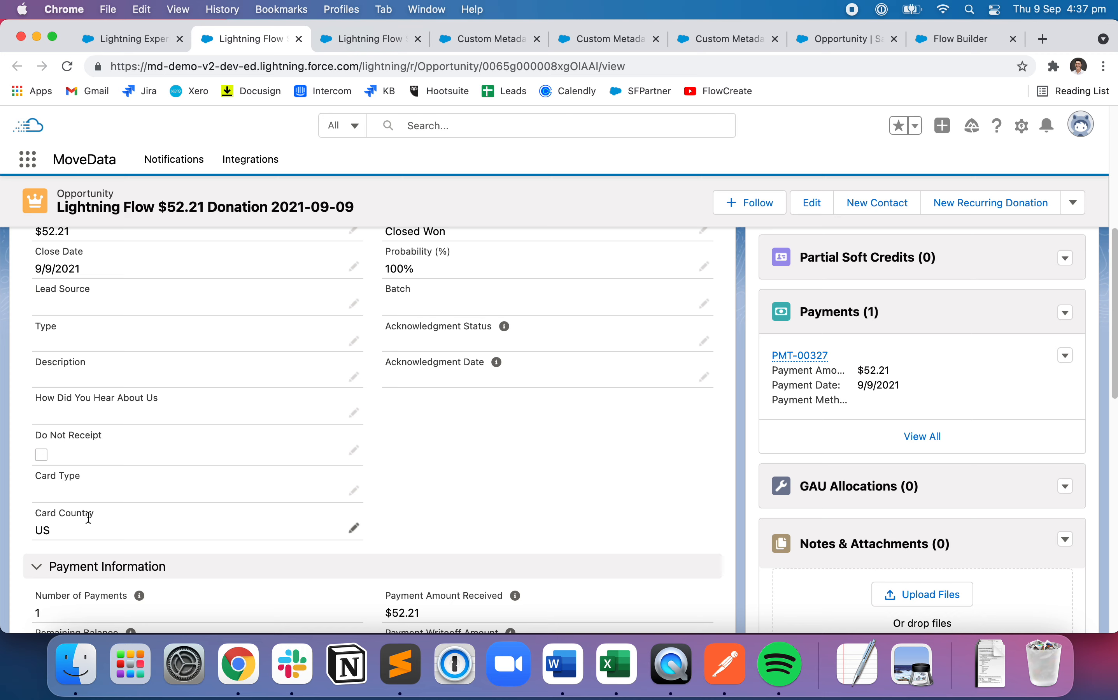
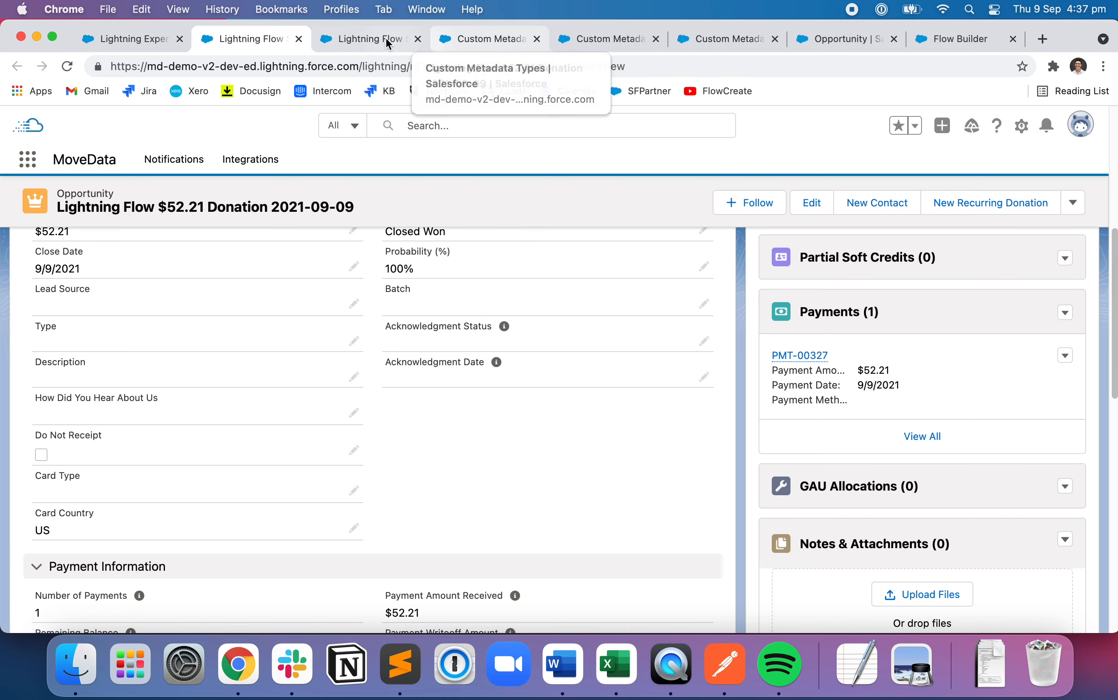
# Reorder the browser tabs so that Flow Builder sits directly after the notification details.
pyautogui.moveTo(950, 41); pyautogui.dragTo(388, 40)
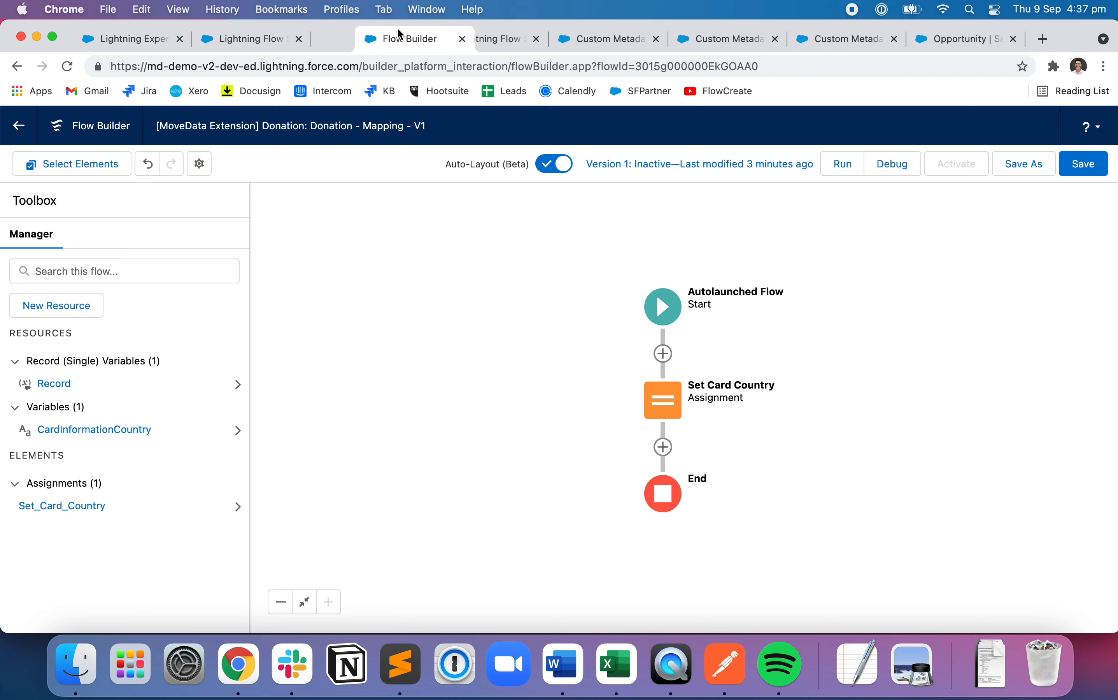
pyautogui.click(241, 42)
pyautogui.moveTo(320, 42); pyautogui.dragTo(208, 41)
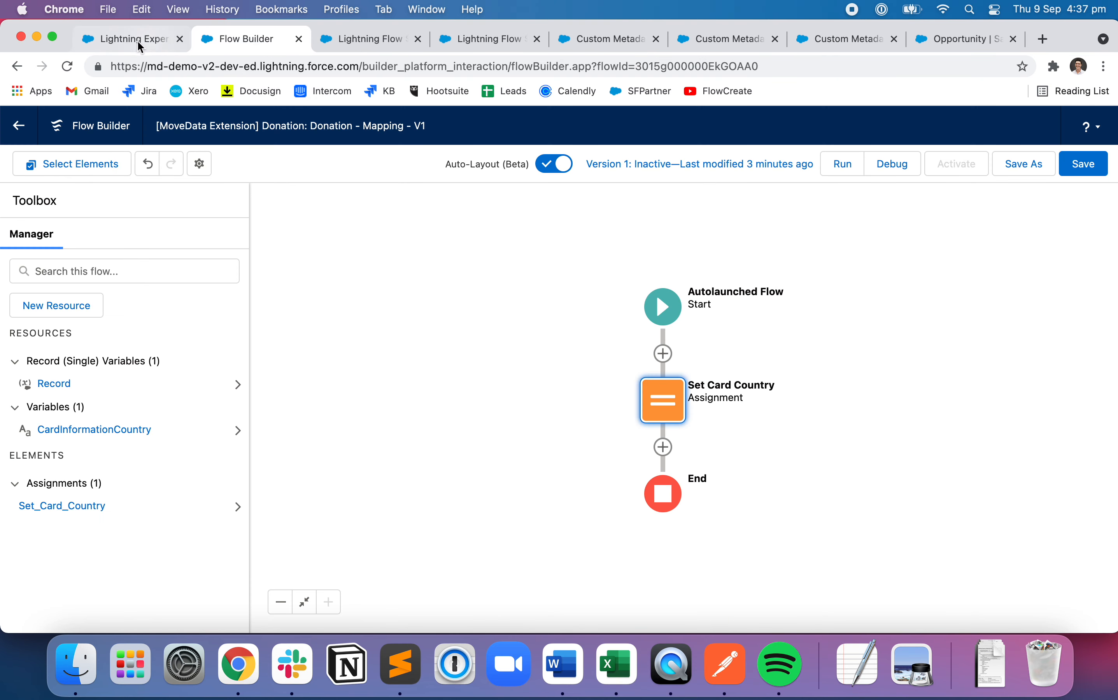
# Check the available Card Type picklist options on the donation opportunity, leaving the record without saving.
pyautogui.click(361, 40)
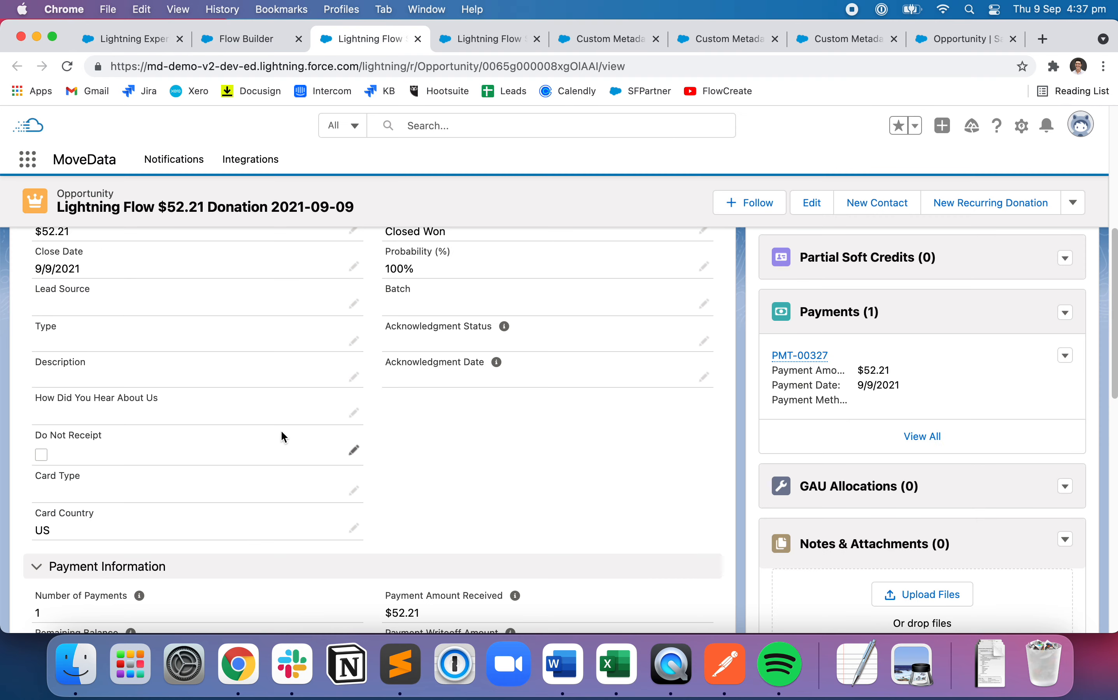
pyautogui.click(355, 491)
pyautogui.click(339, 508)
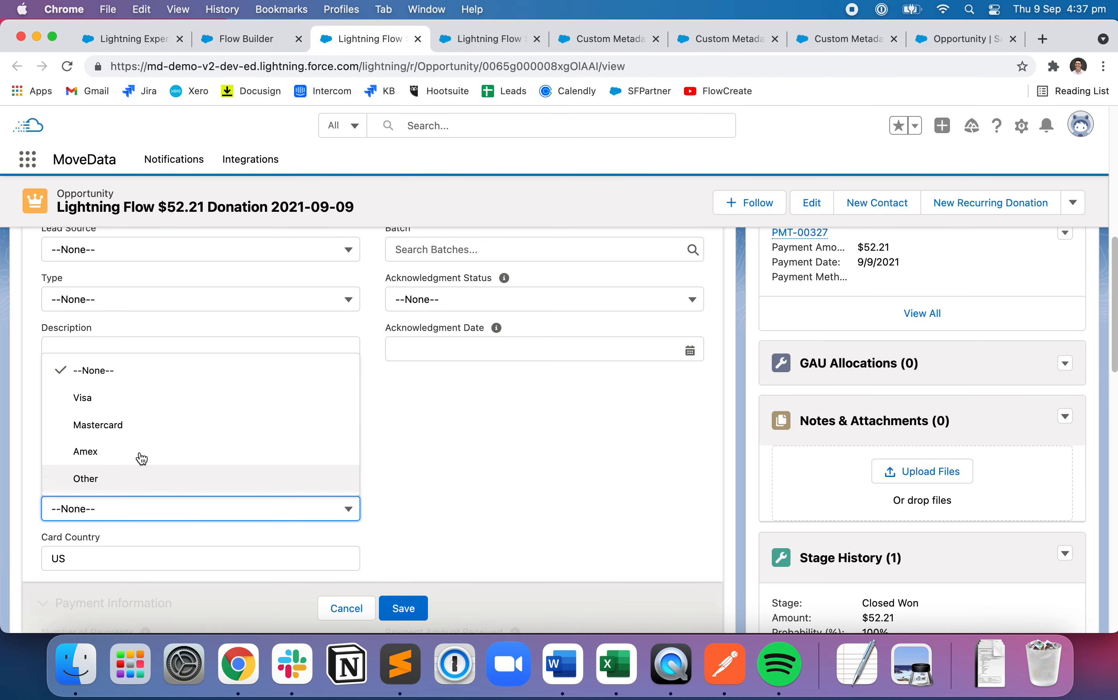
pyautogui.click(457, 474)
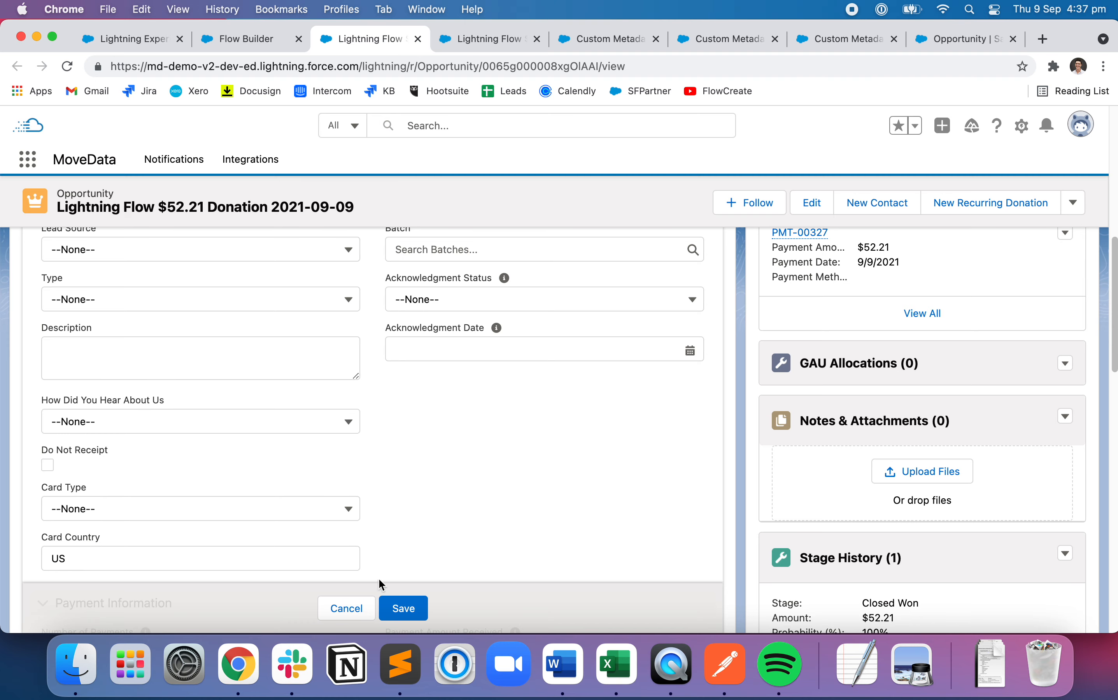
pyautogui.click(347, 607)
# Locate the CardInformationType parameter in the execution log and compare it with the donation mapping flow.
pyautogui.click(134, 38)
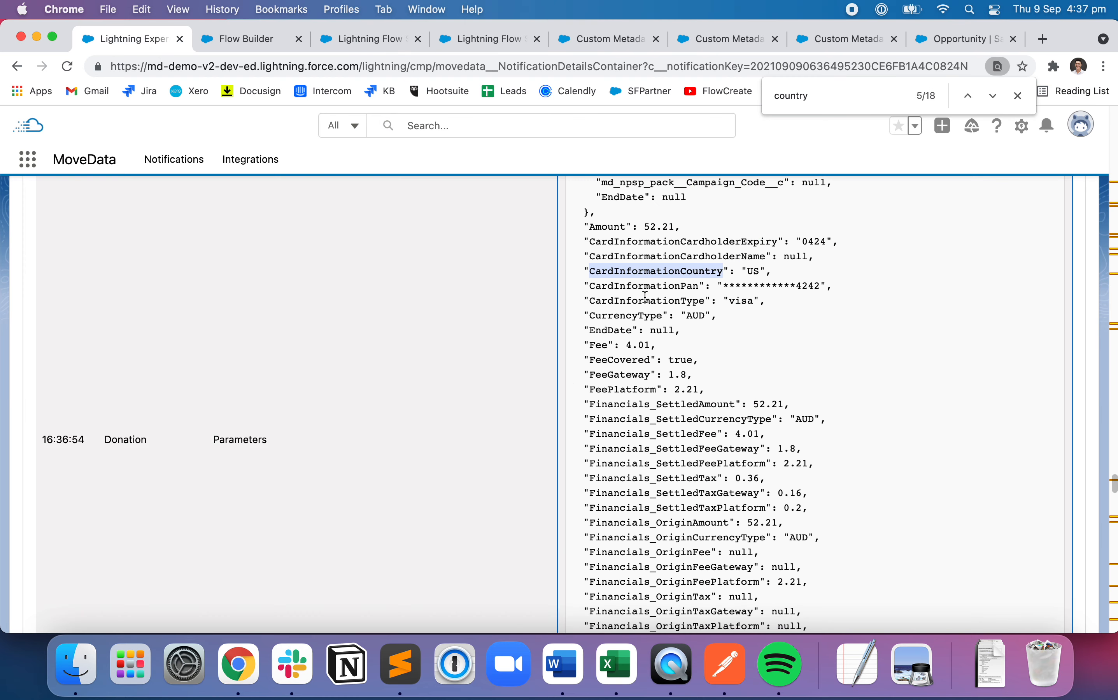
pyautogui.doubleClick(648, 301)
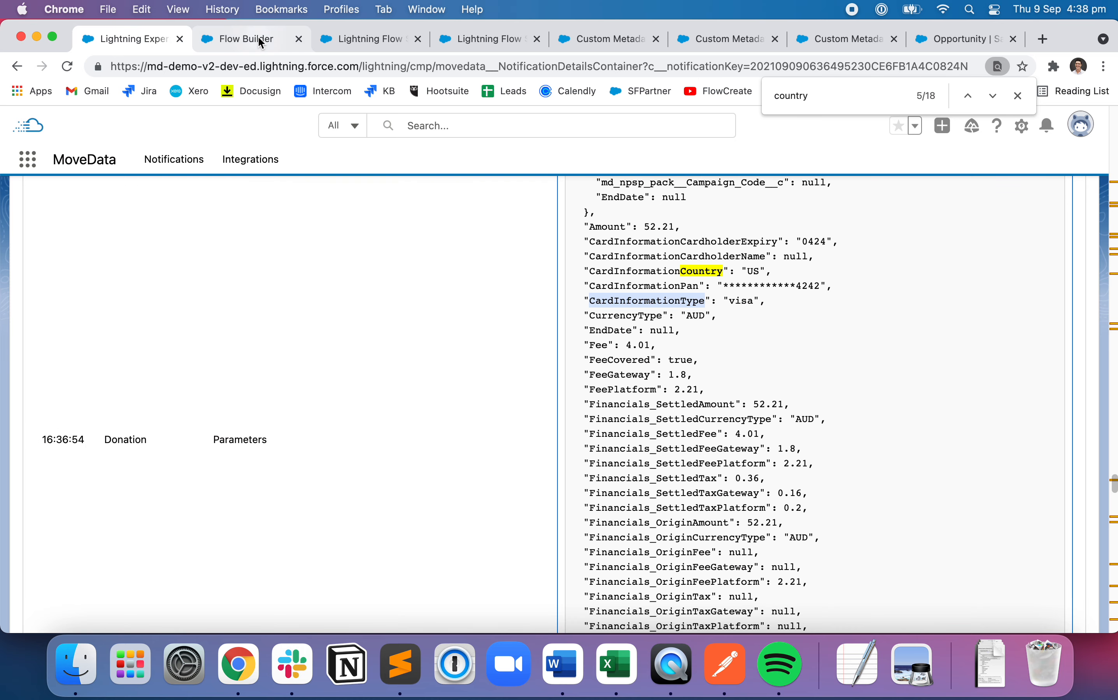
pyautogui.click(258, 37)
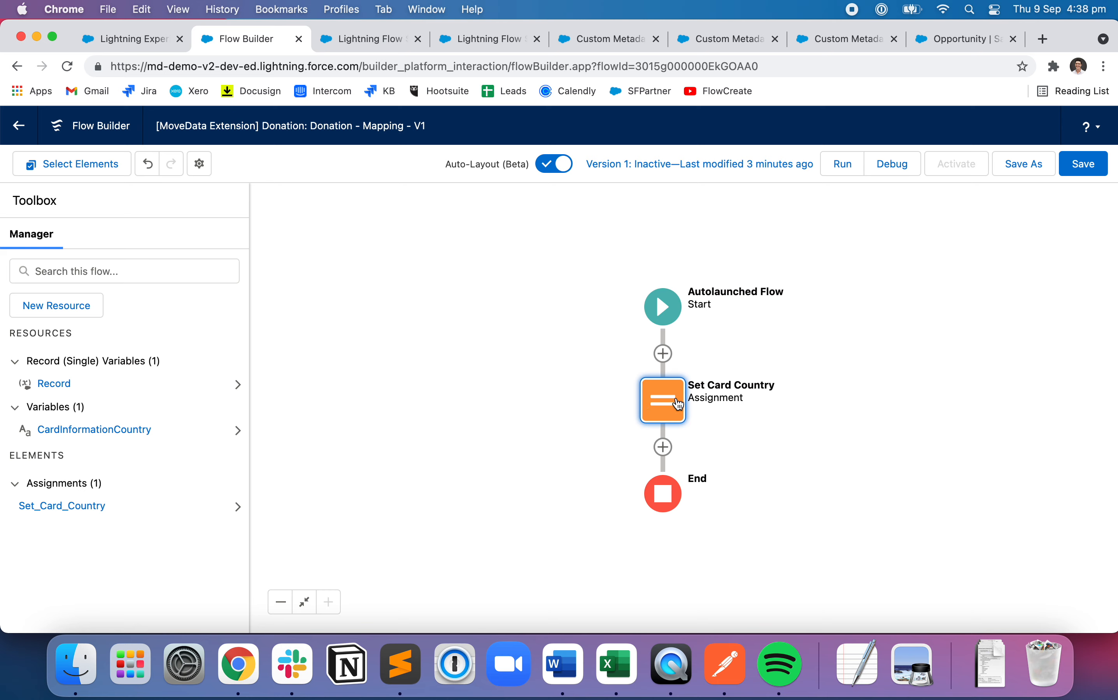
pyautogui.click(130, 39)
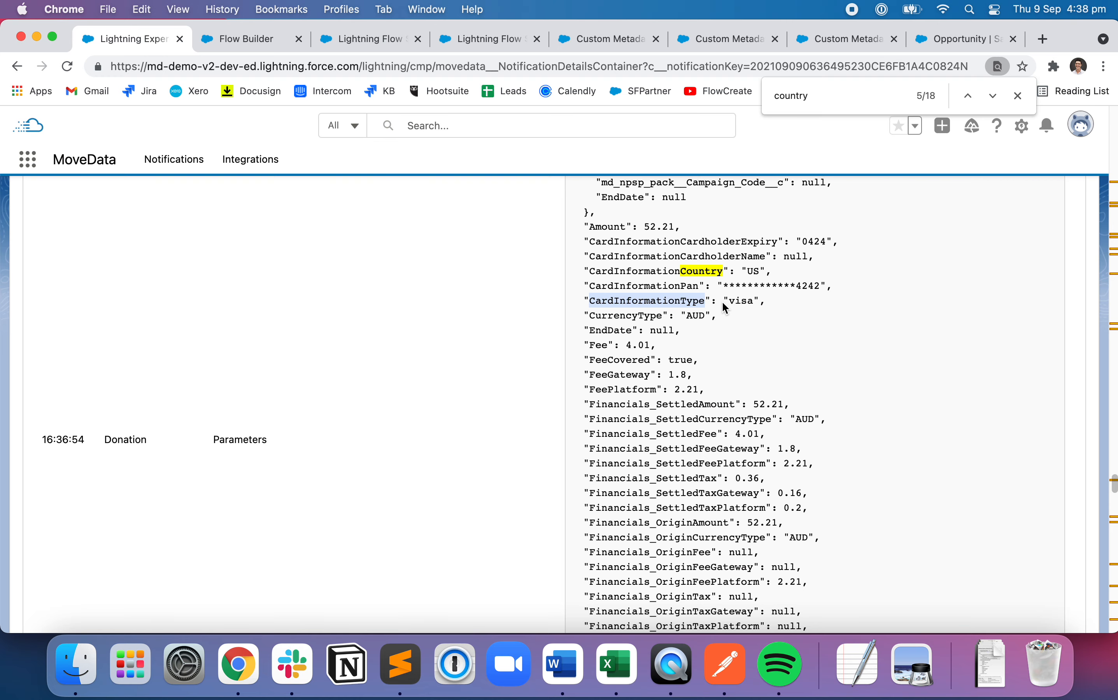
pyautogui.click(244, 46)
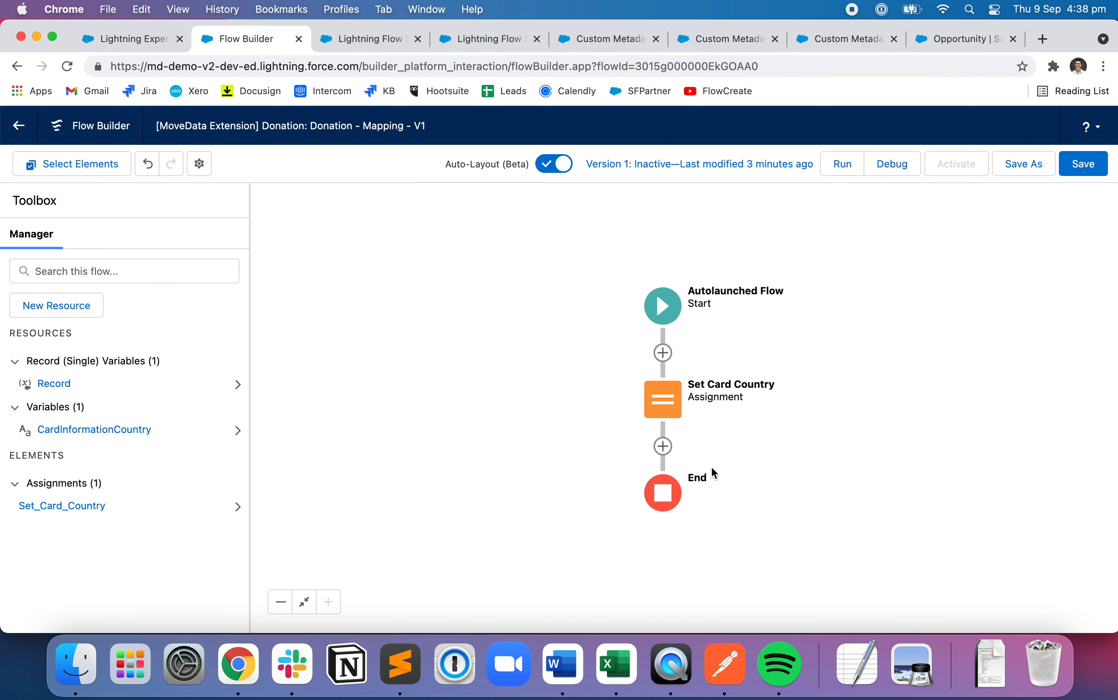
# Add a Decision element after Set Card Country in the mapping flow and label it Determine Card Type.
pyautogui.click(663, 446)
pyautogui.scroll(-3, 643, 555)
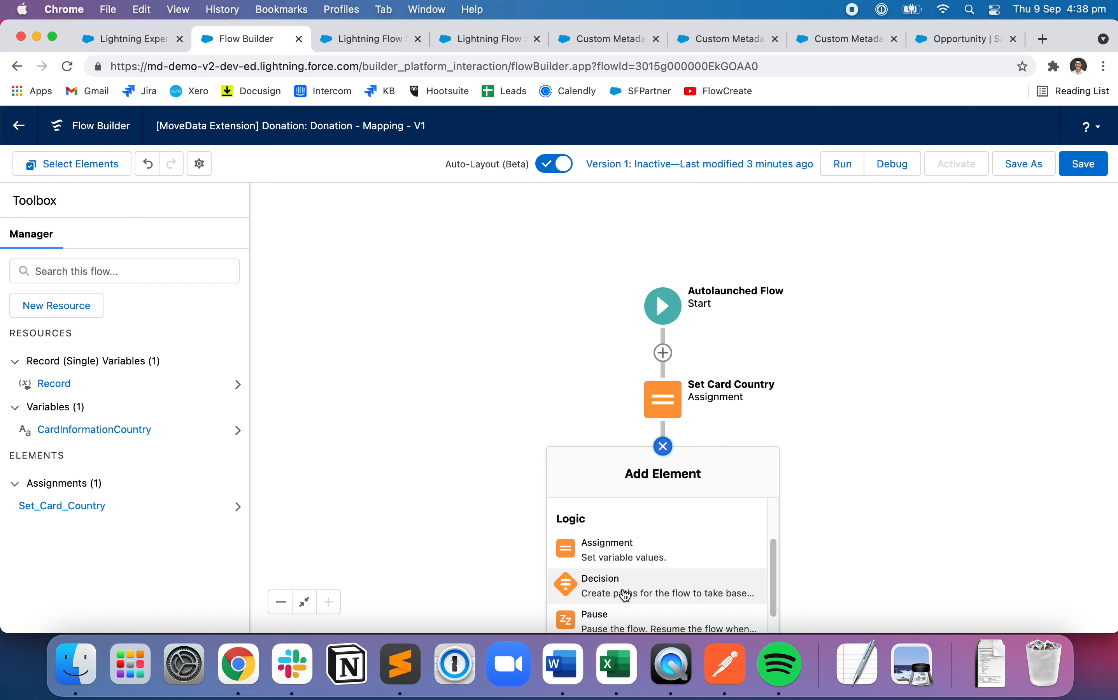
pyautogui.click(627, 592)
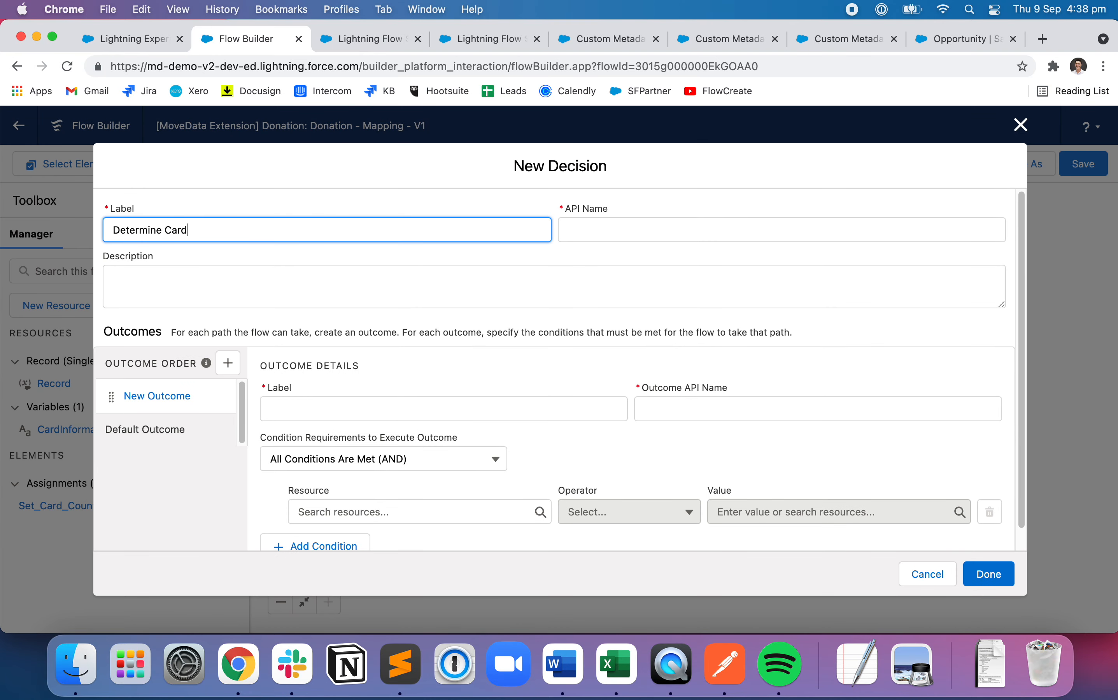
pyautogui.click(407, 205)
# Define three outcomes for the Determine Card Type decision labelled Visa, Mastercard and American Express.
pyautogui.click(298, 408)
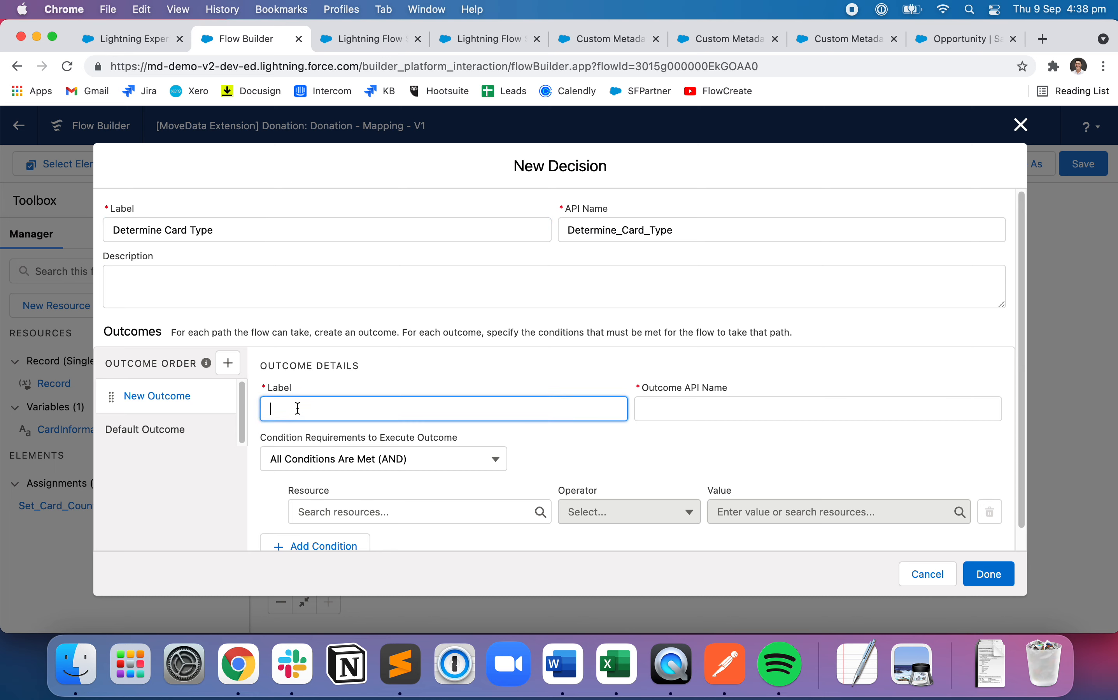
pyautogui.click(208, 516)
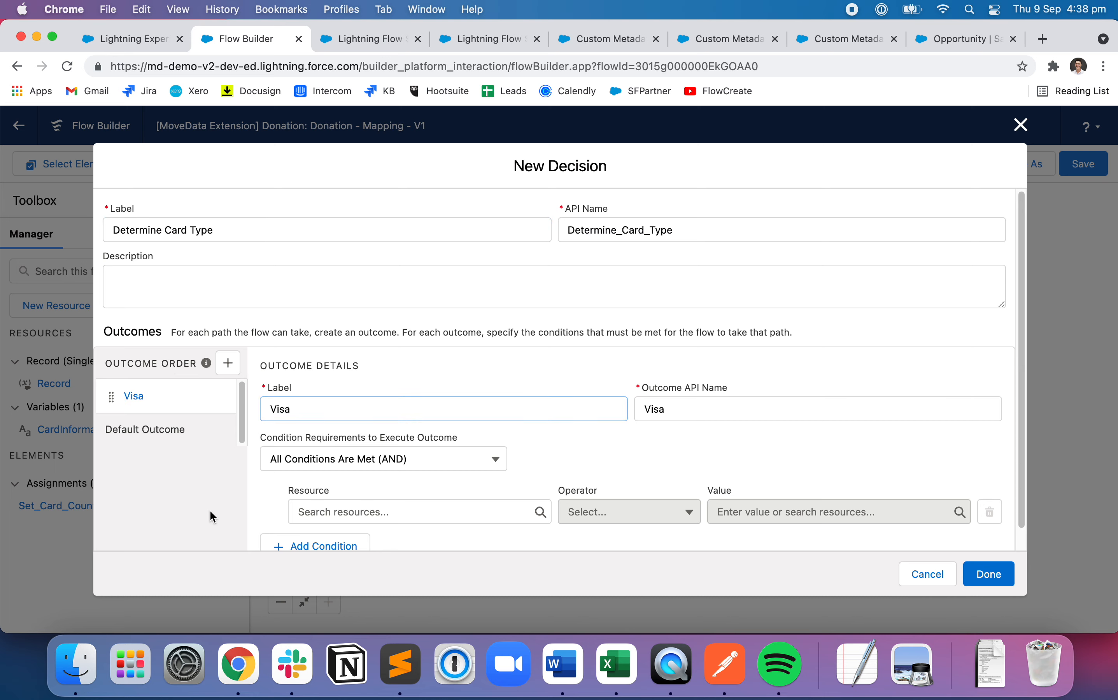
pyautogui.click(228, 363)
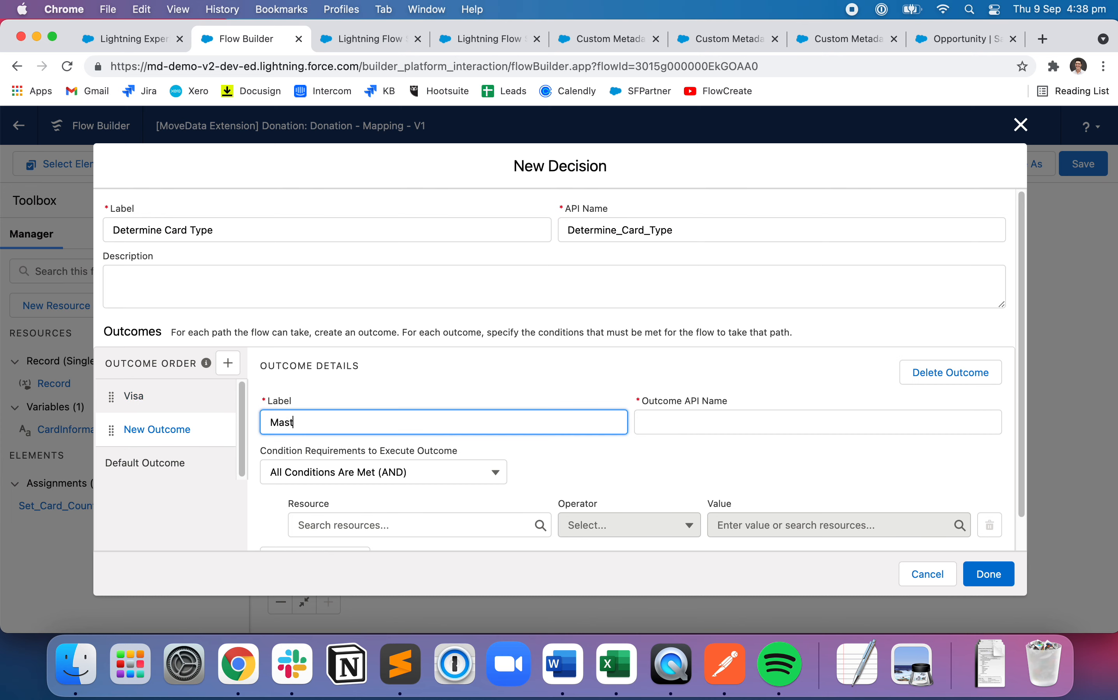
pyautogui.click(228, 362)
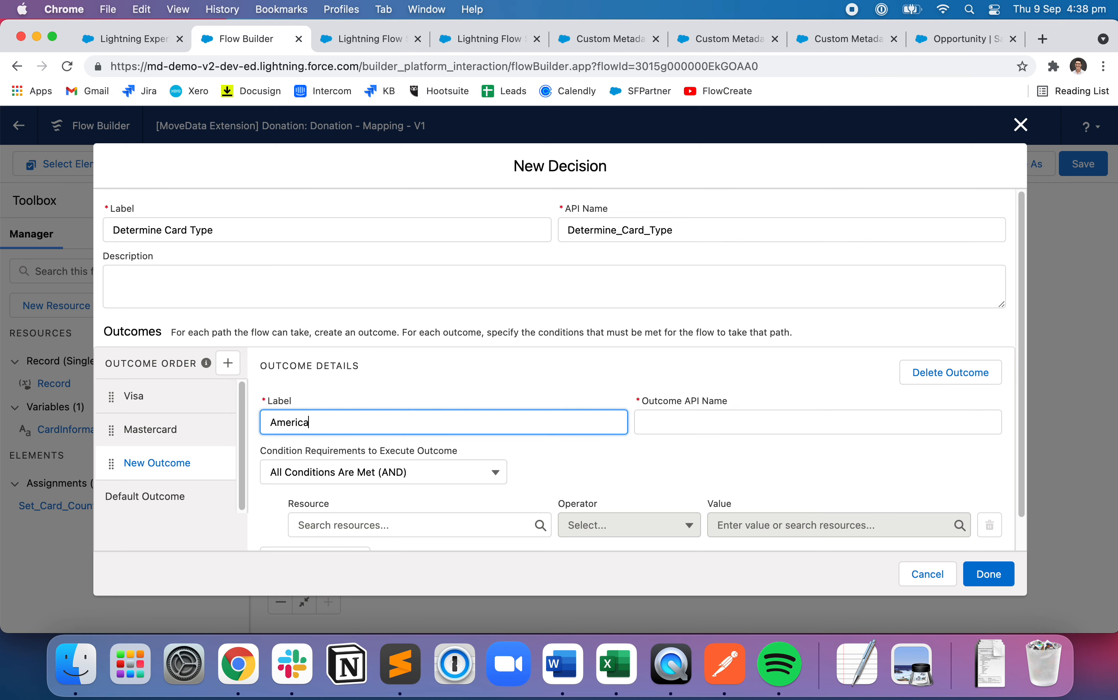
pyautogui.click(407, 389)
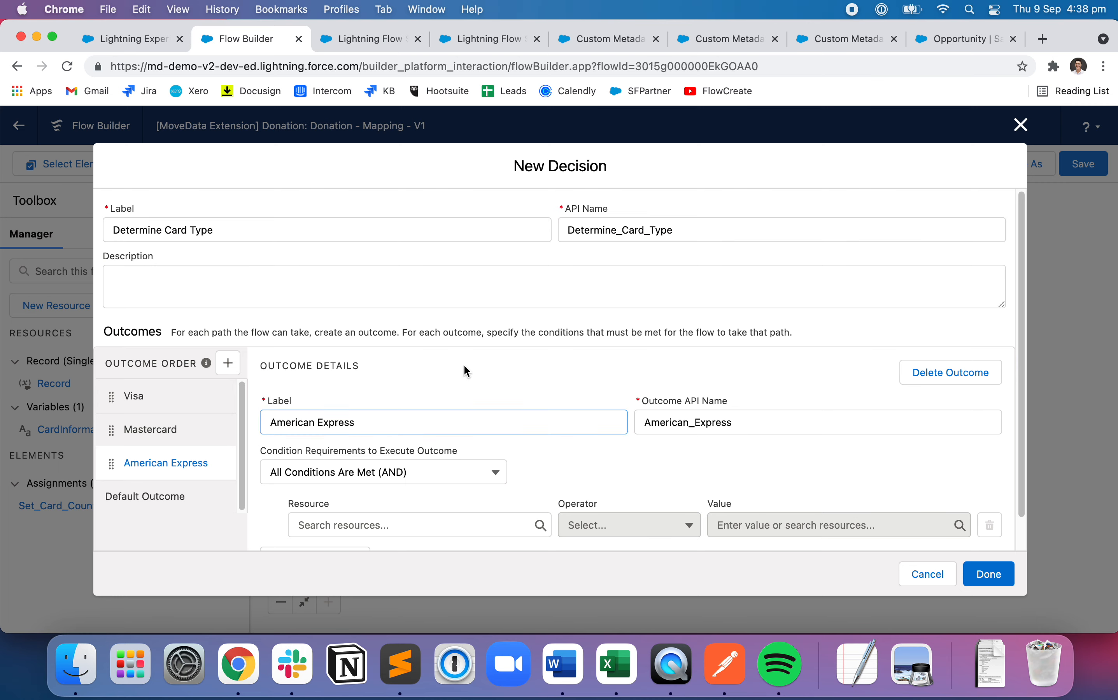
# Rename the decision's default outcome as [Default].
pyautogui.click(161, 504)
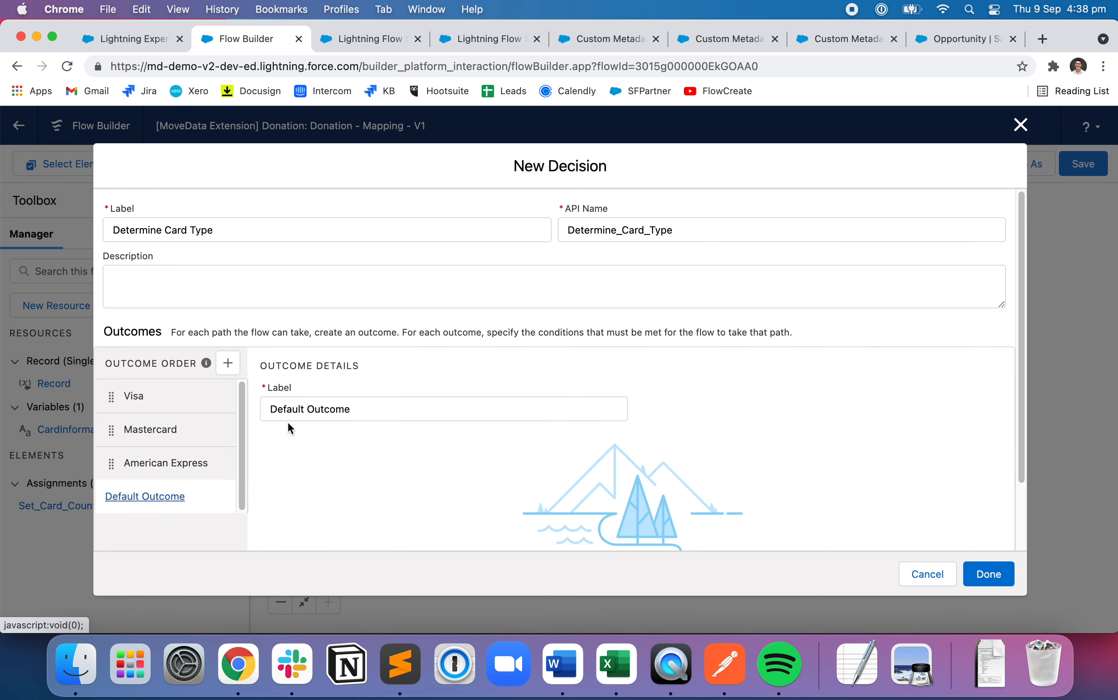
pyautogui.tripleClick(384, 407)
pyautogui.write('[Default')
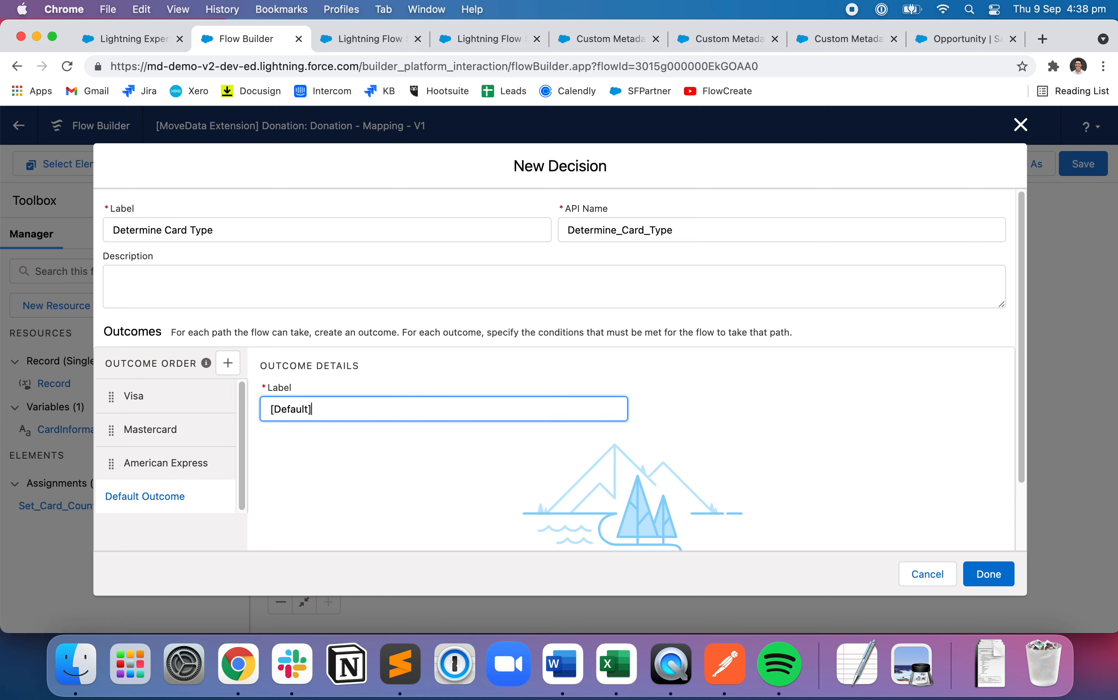
# For the Visa outcome's condition, start a new variable resource with the API name CardInformationType, matching the parameter in the execution log.
pyautogui.click(187, 399)
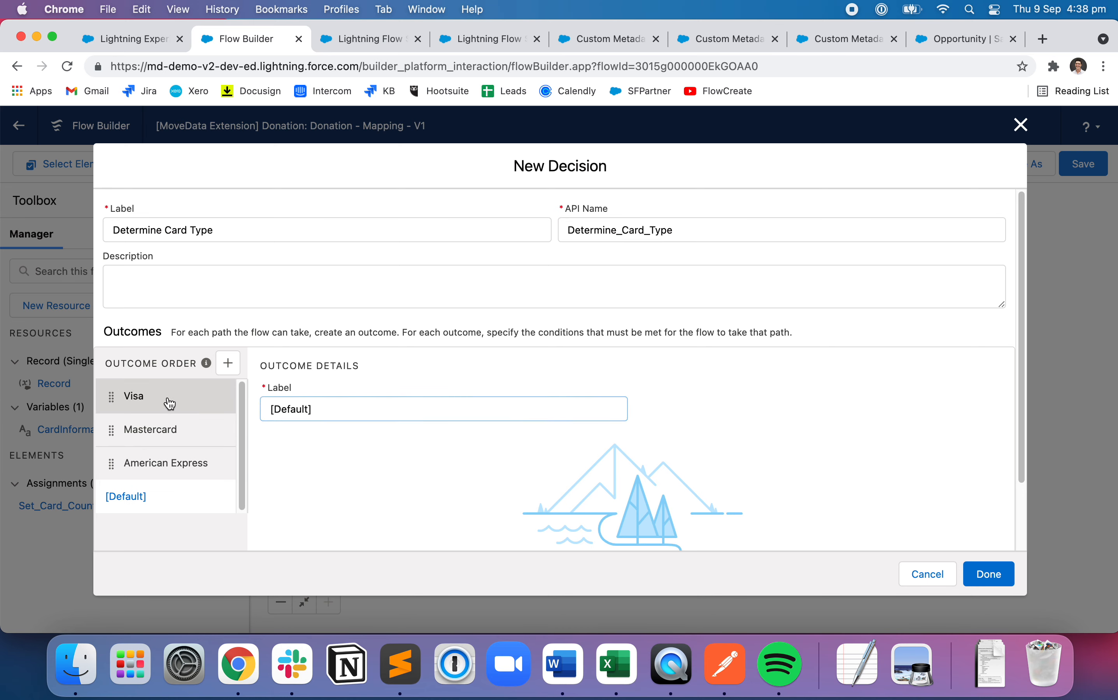
pyautogui.scroll(-2, 437, 327)
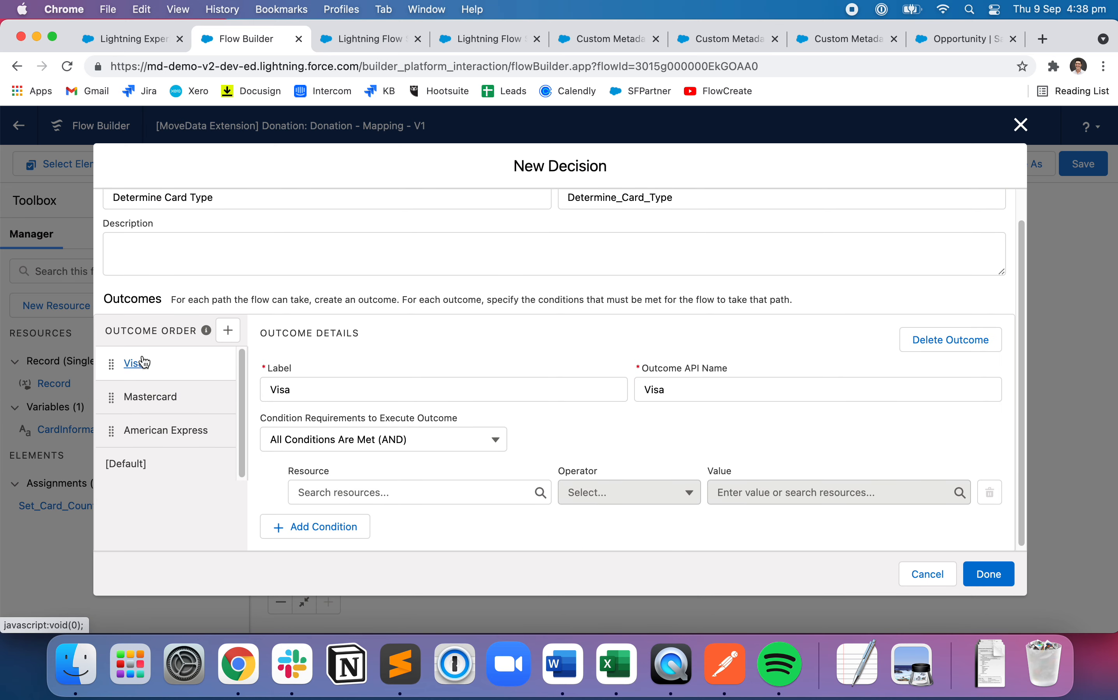
pyautogui.click(141, 39)
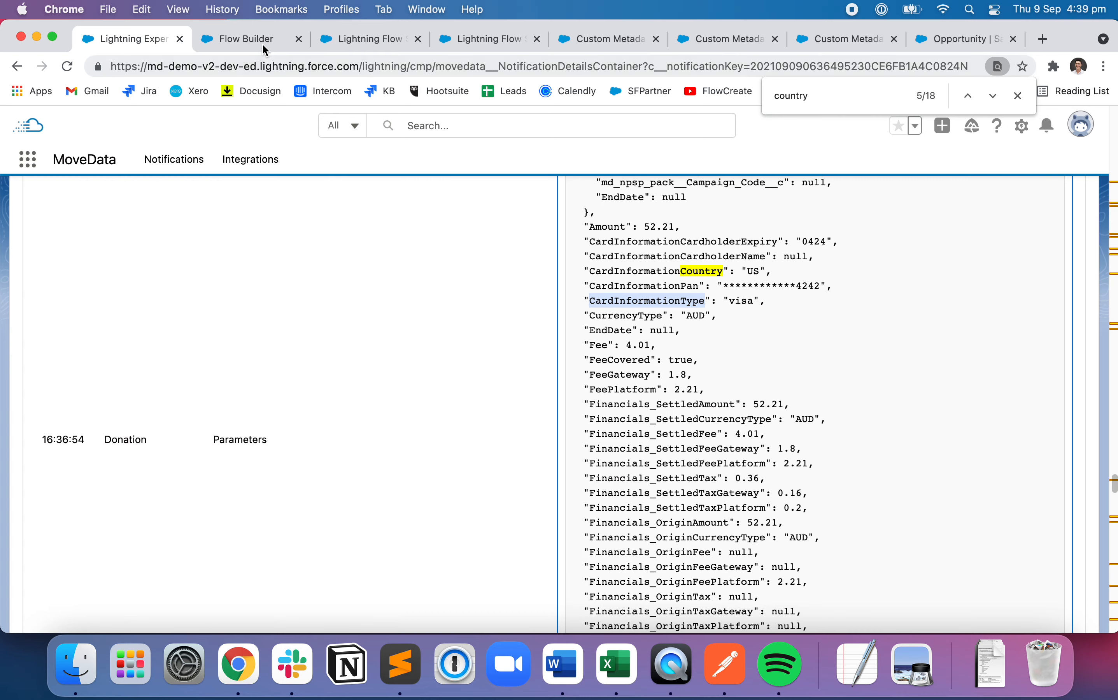
pyautogui.click(240, 38)
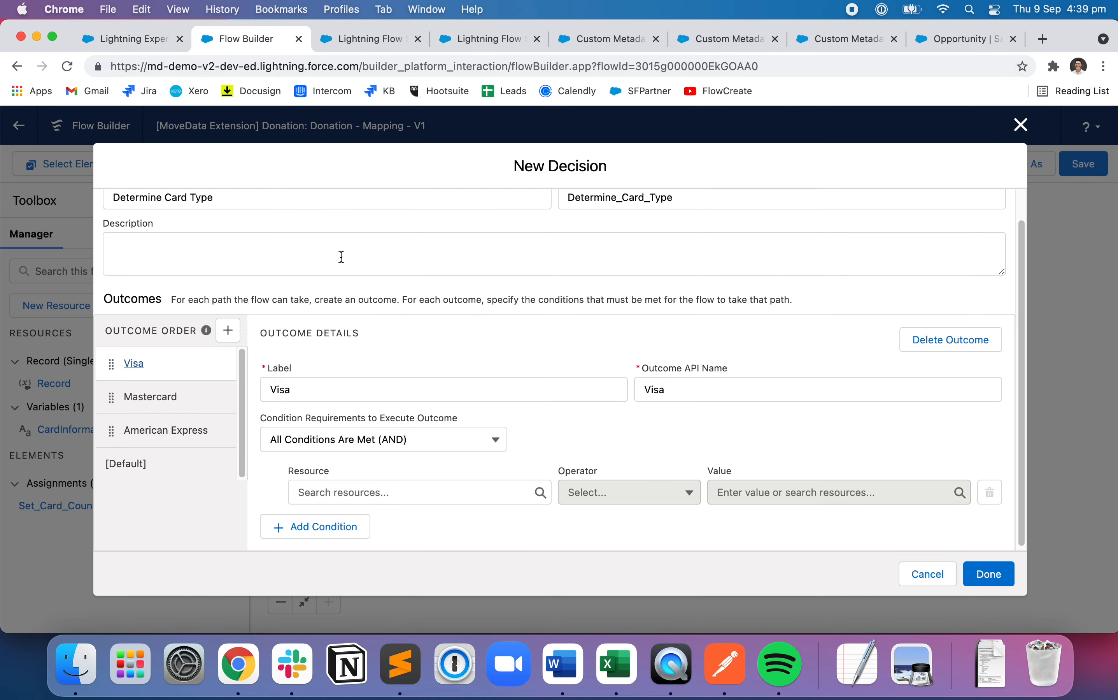
pyautogui.click(360, 490)
pyautogui.click(374, 280)
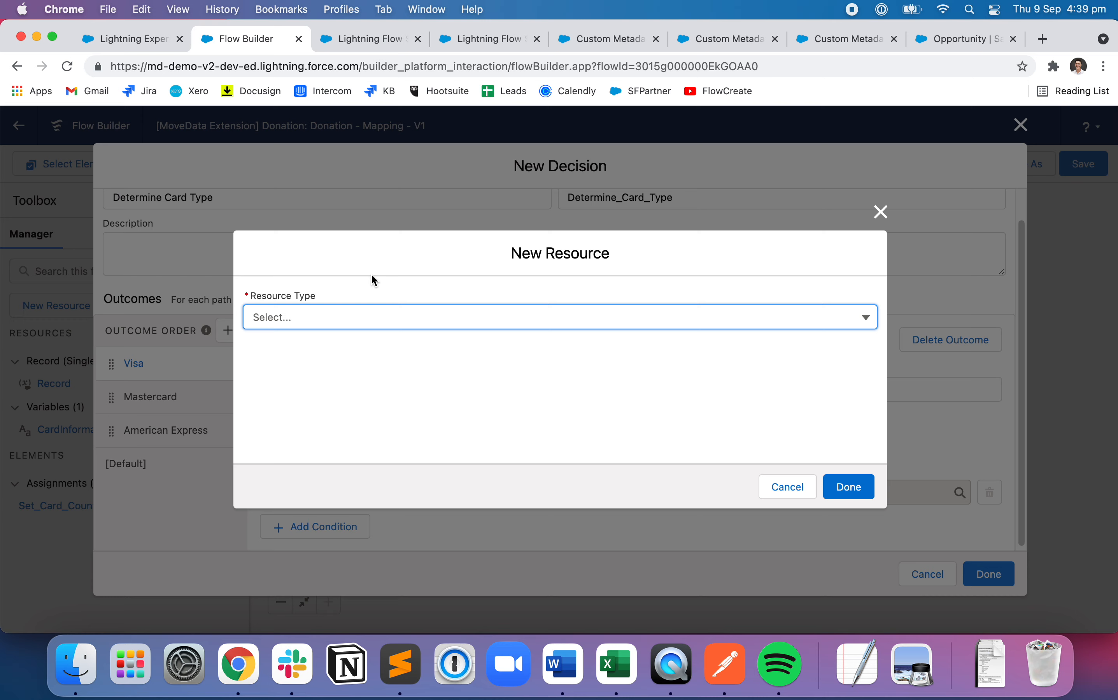
pyautogui.click(348, 317)
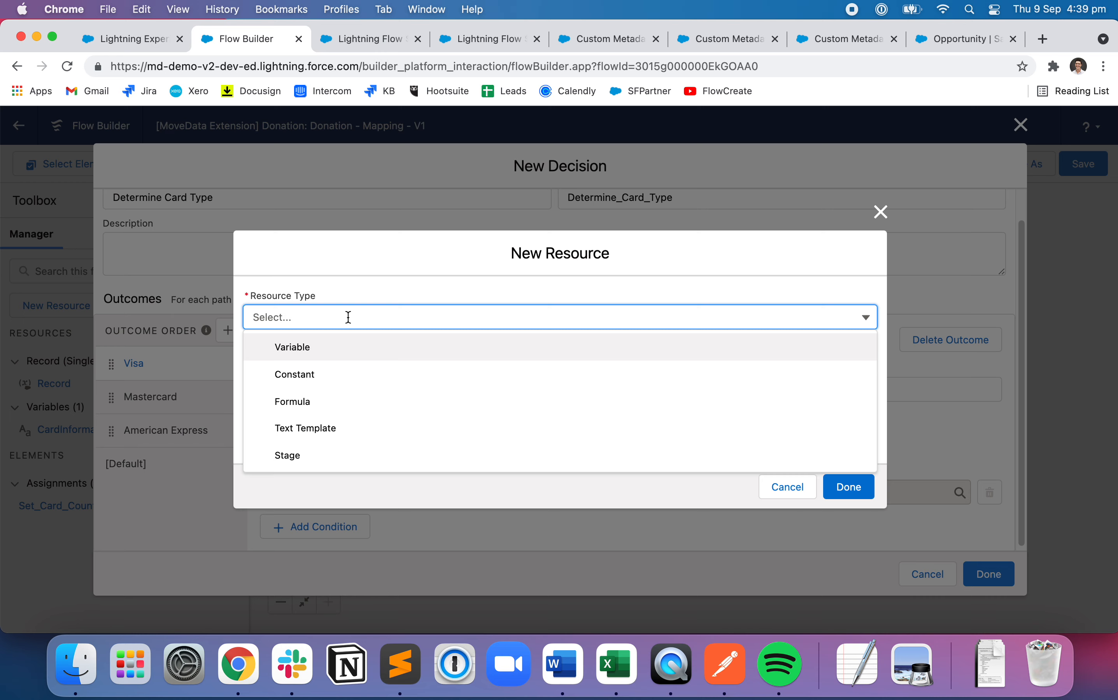
pyautogui.click(312, 347)
pyautogui.click(313, 347)
pyautogui.write('CardInformationType')
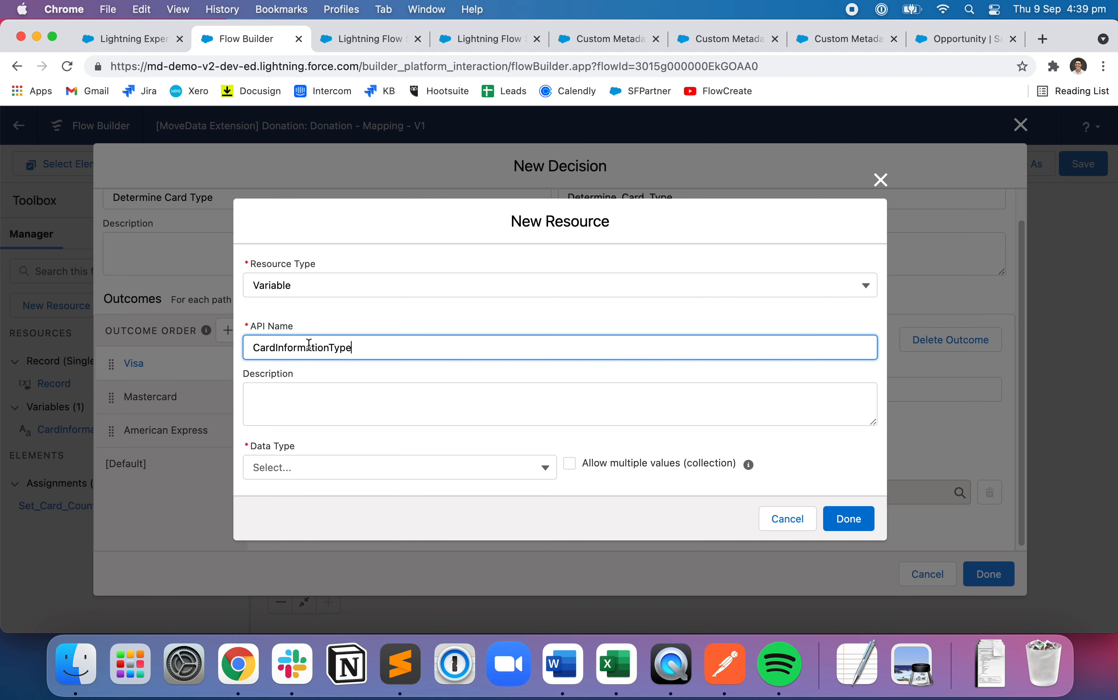
# Check the CardInformationType value in the execution log and create the variable with data type Text, available for input.
pyautogui.click(139, 41)
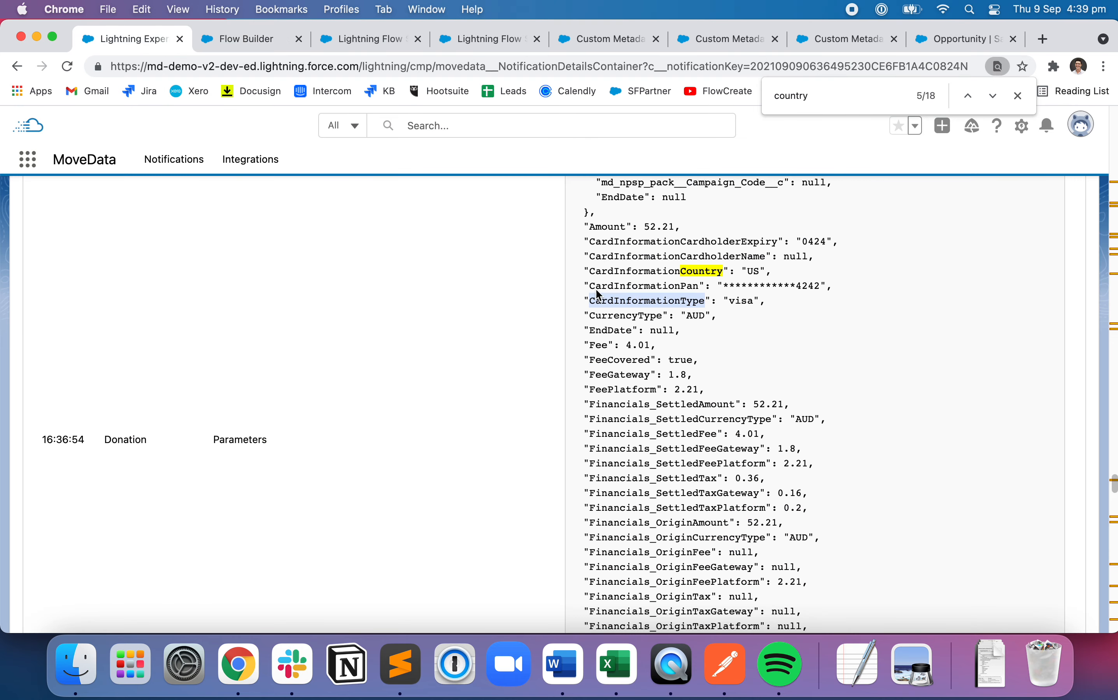
pyautogui.doubleClick(743, 302)
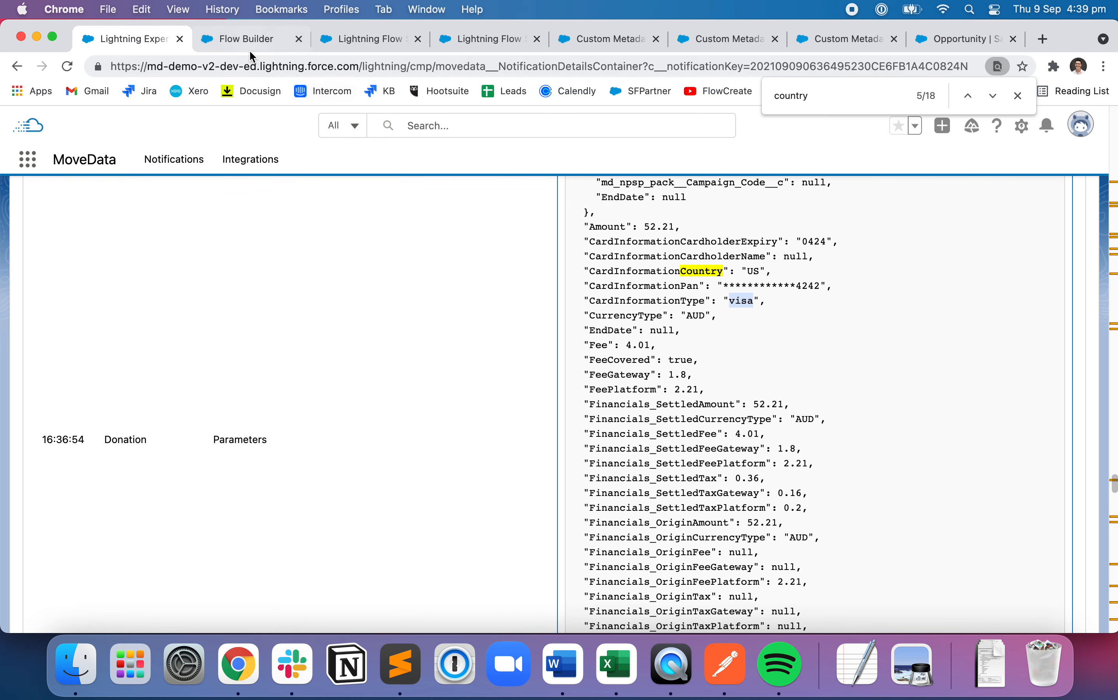
pyautogui.click(249, 39)
pyautogui.click(308, 465)
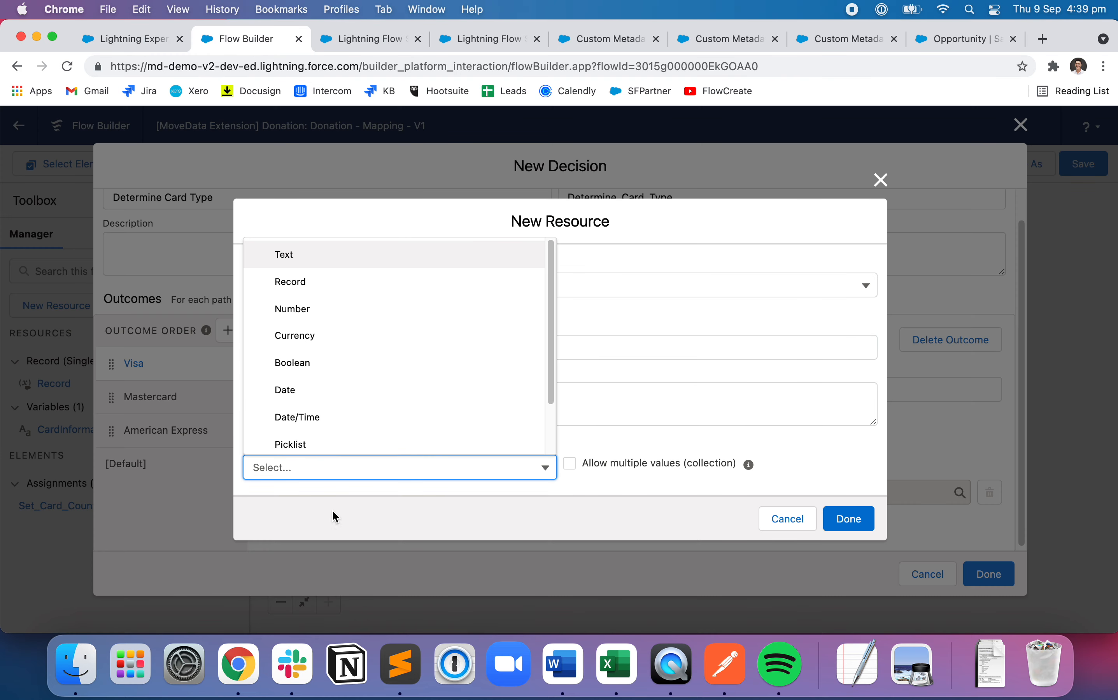
pyautogui.click(322, 254)
pyautogui.click(297, 507)
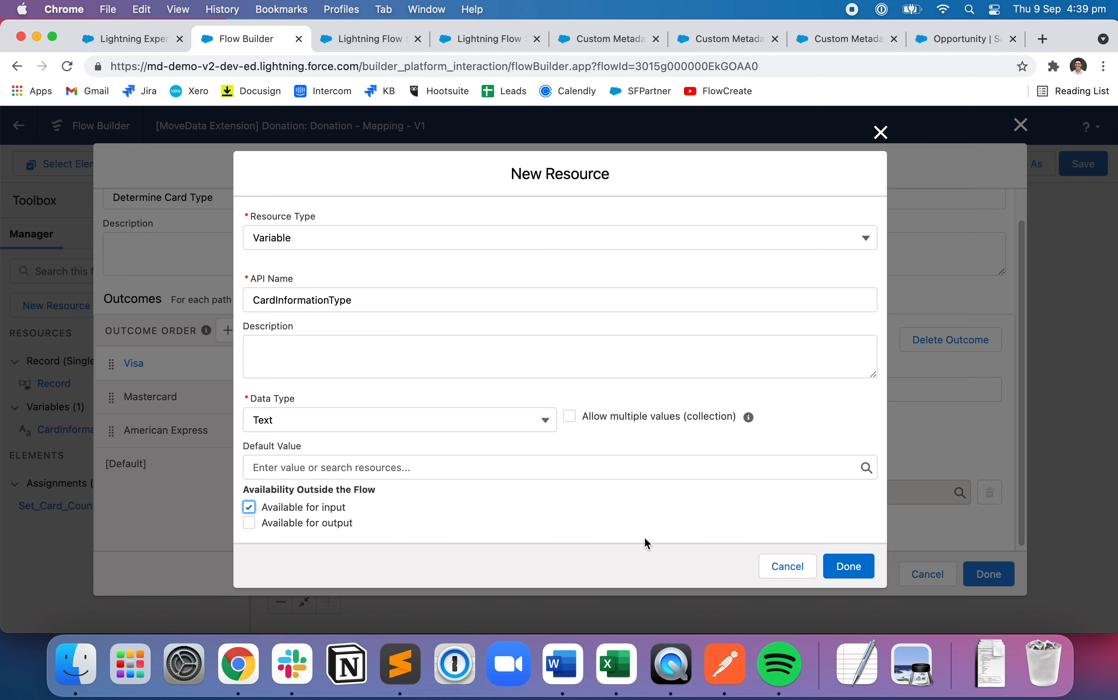
pyautogui.click(849, 567)
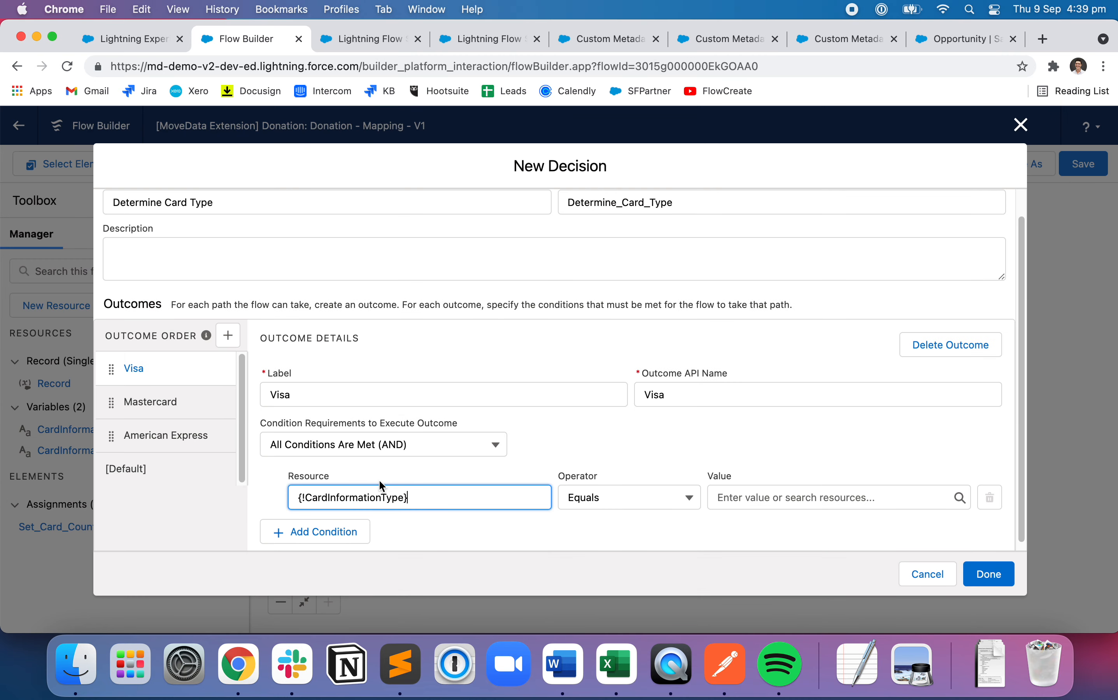
# Complete the Visa outcome's condition as CardInformationType Equals visa, matching the value's spelling to the execution log.
pyautogui.click(665, 459)
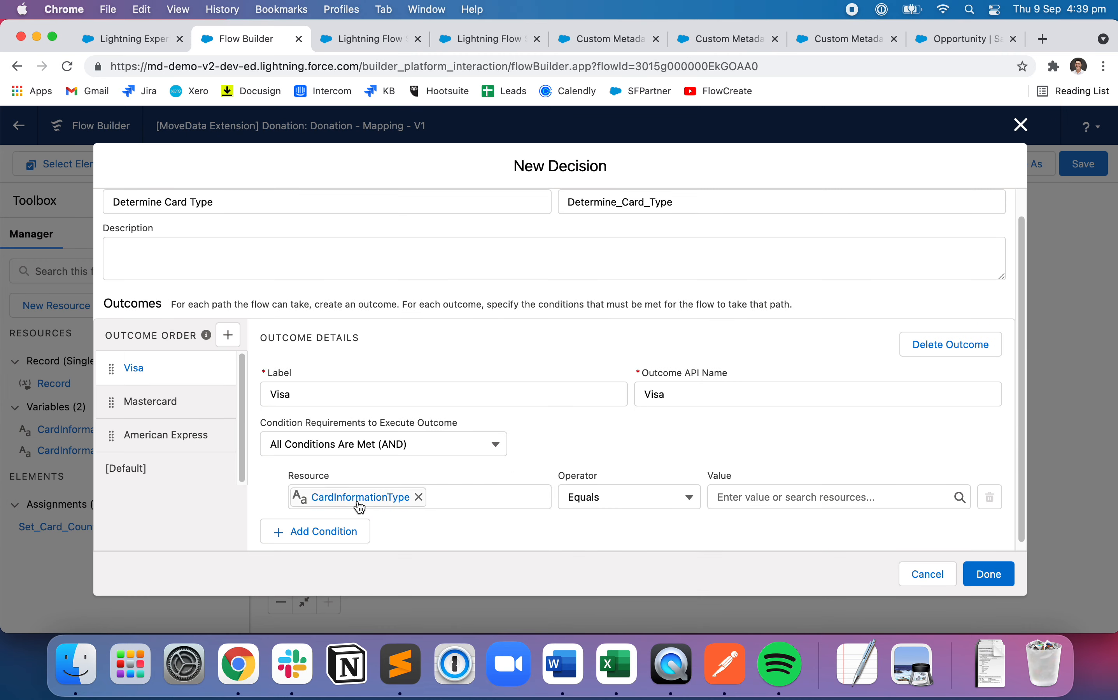
pyautogui.click(137, 37)
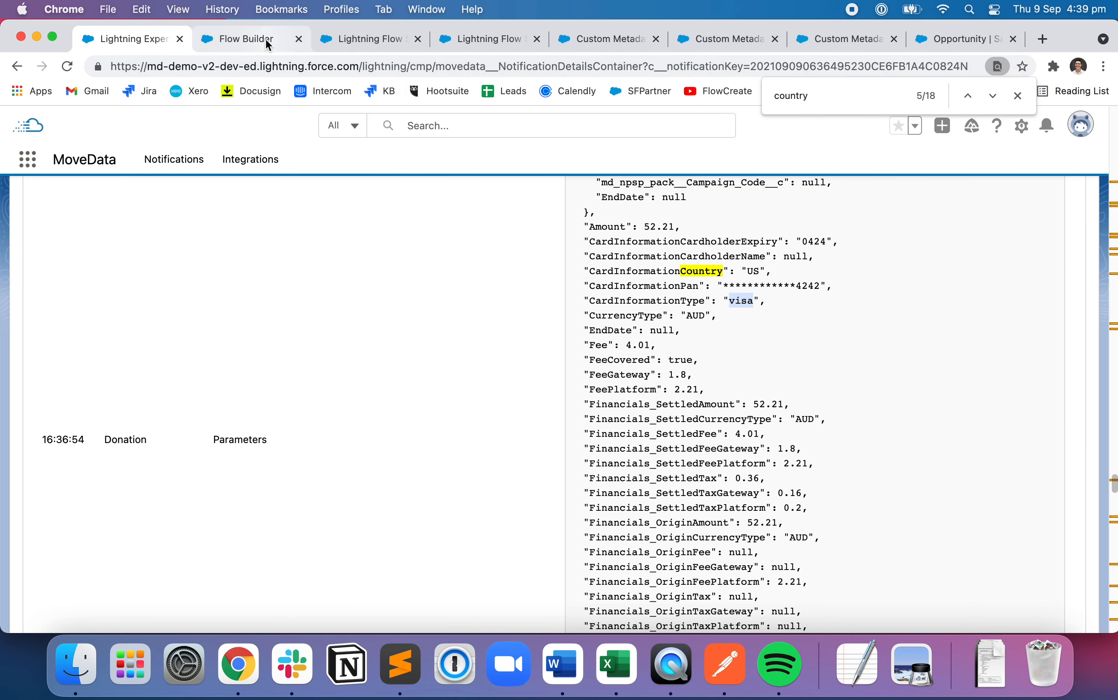
pyautogui.click(247, 39)
pyautogui.click(757, 499)
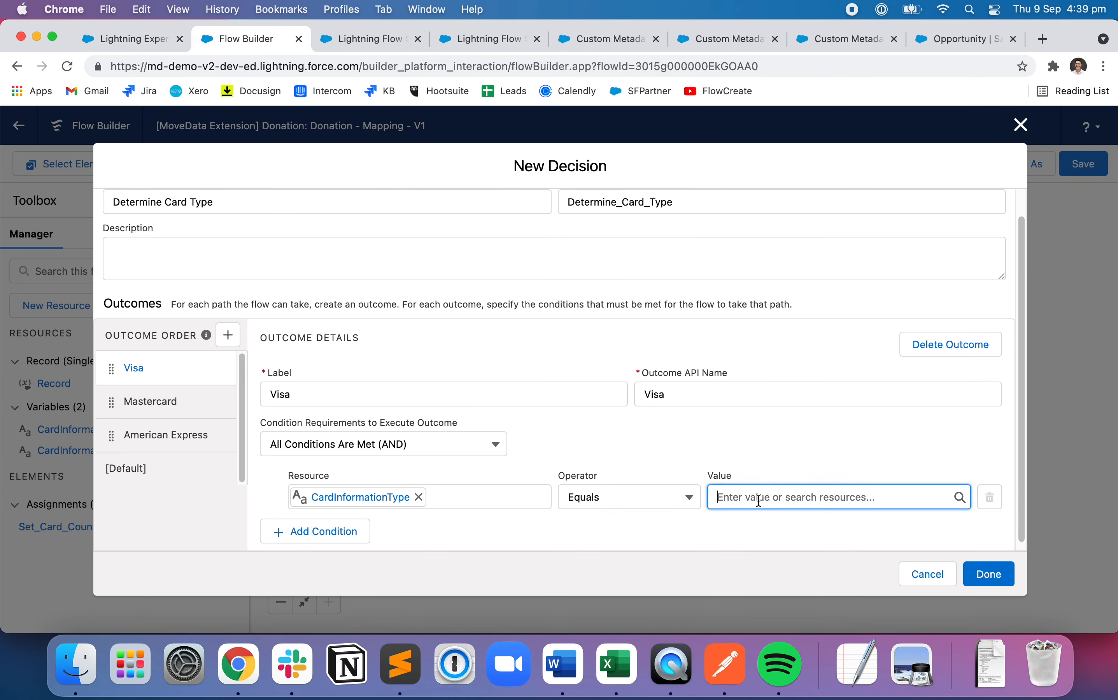
pyautogui.write('visa')
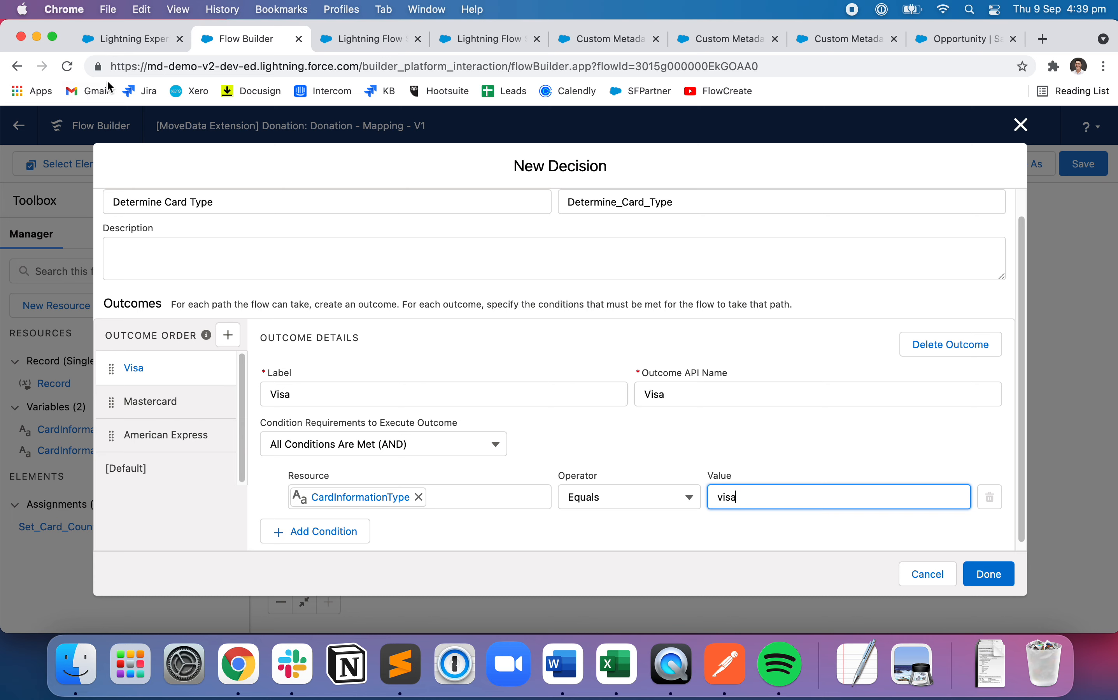
pyautogui.click(106, 41)
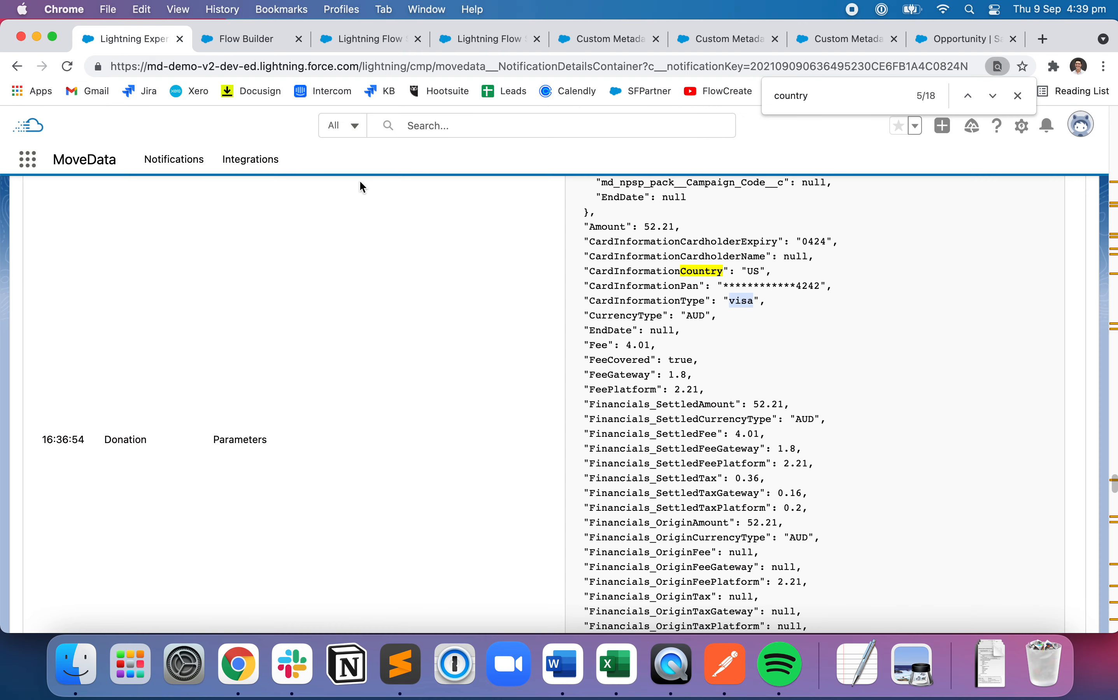
pyautogui.click(273, 52)
# Set the Mastercard outcome's condition to CardInformationType Equals mastercard.
pyautogui.click(169, 401)
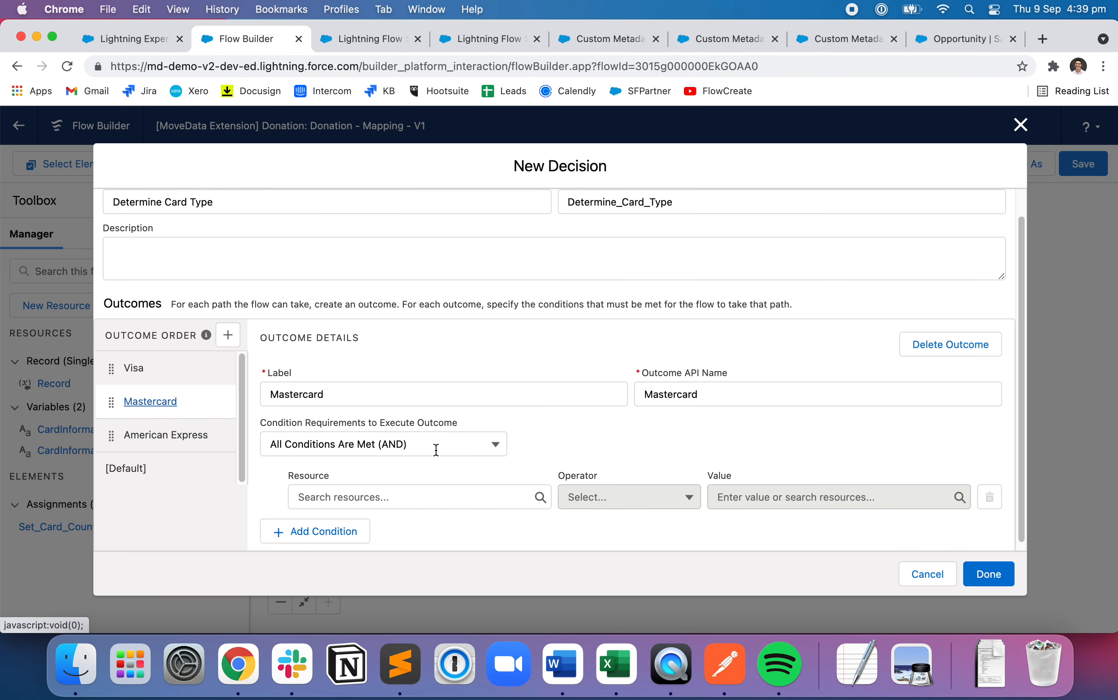
pyautogui.click(401, 497)
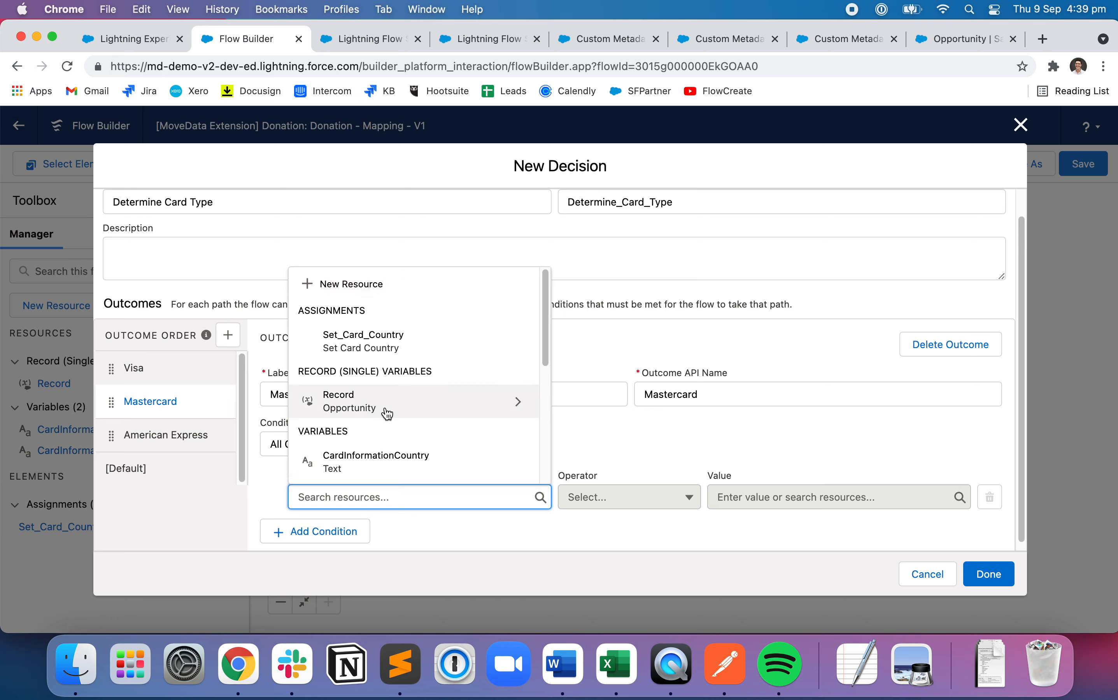
pyautogui.scroll(-1, 377, 469)
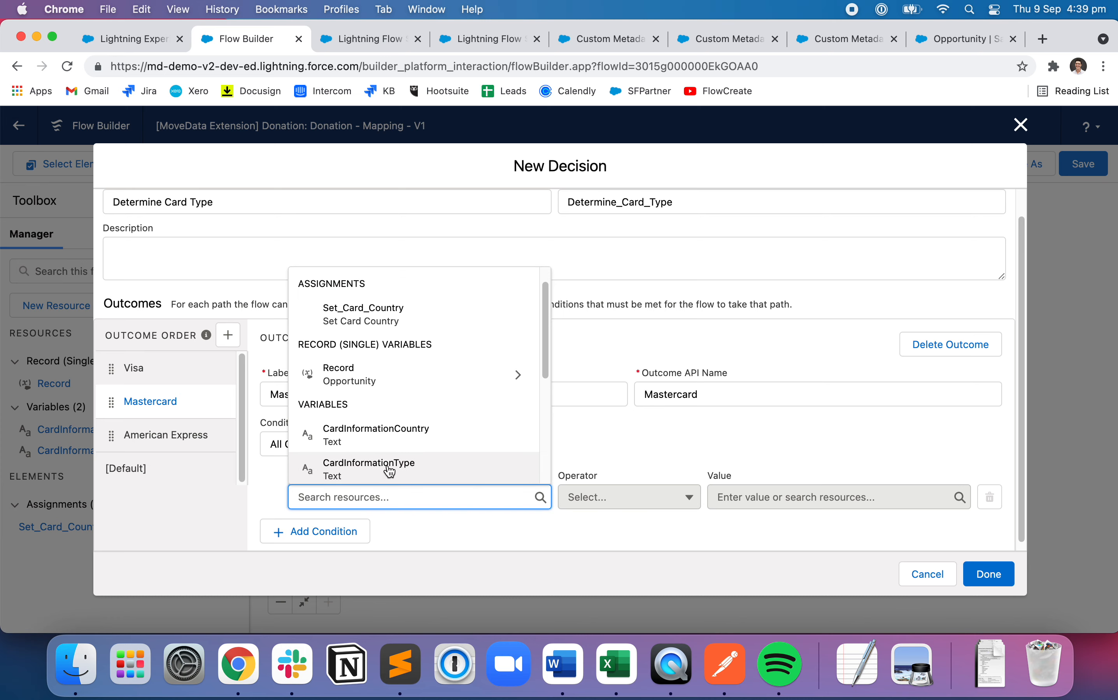
pyautogui.click(384, 465)
pyautogui.click(798, 506)
pyautogui.write('mastercard')
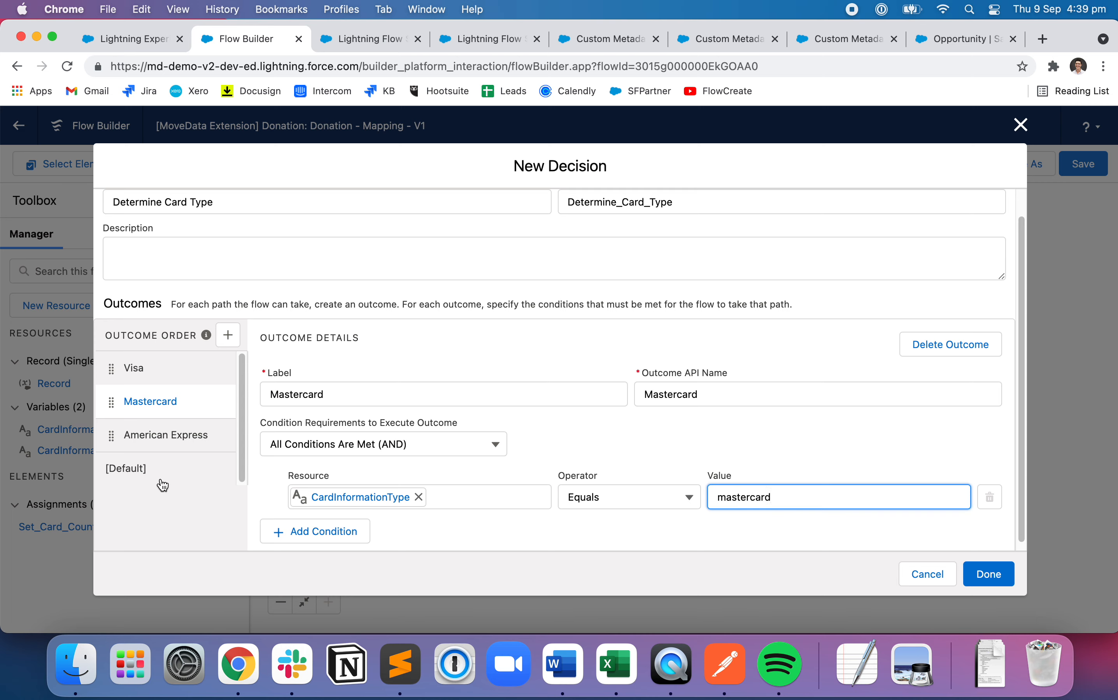
# Set the American Express outcome's condition to CardInformationType Equals amex and finish the decision.
pyautogui.click(167, 435)
pyautogui.click(380, 497)
pyautogui.scroll(-1, 399, 473)
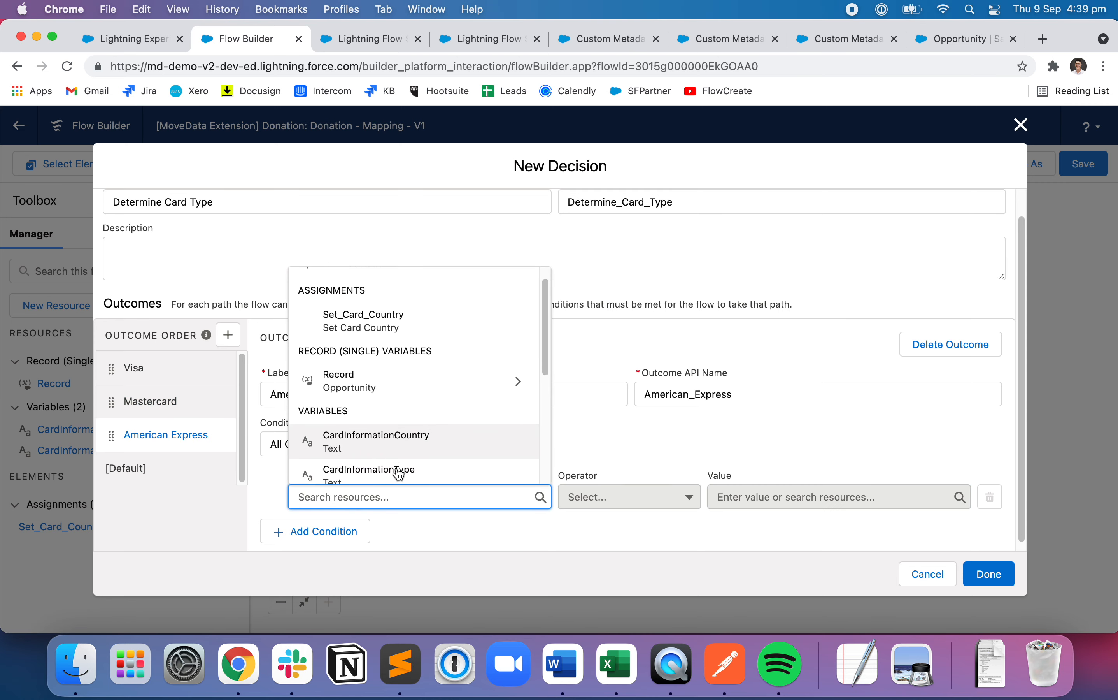
pyautogui.click(399, 473)
pyautogui.click(761, 497)
pyautogui.write('amex')
pyautogui.click(866, 446)
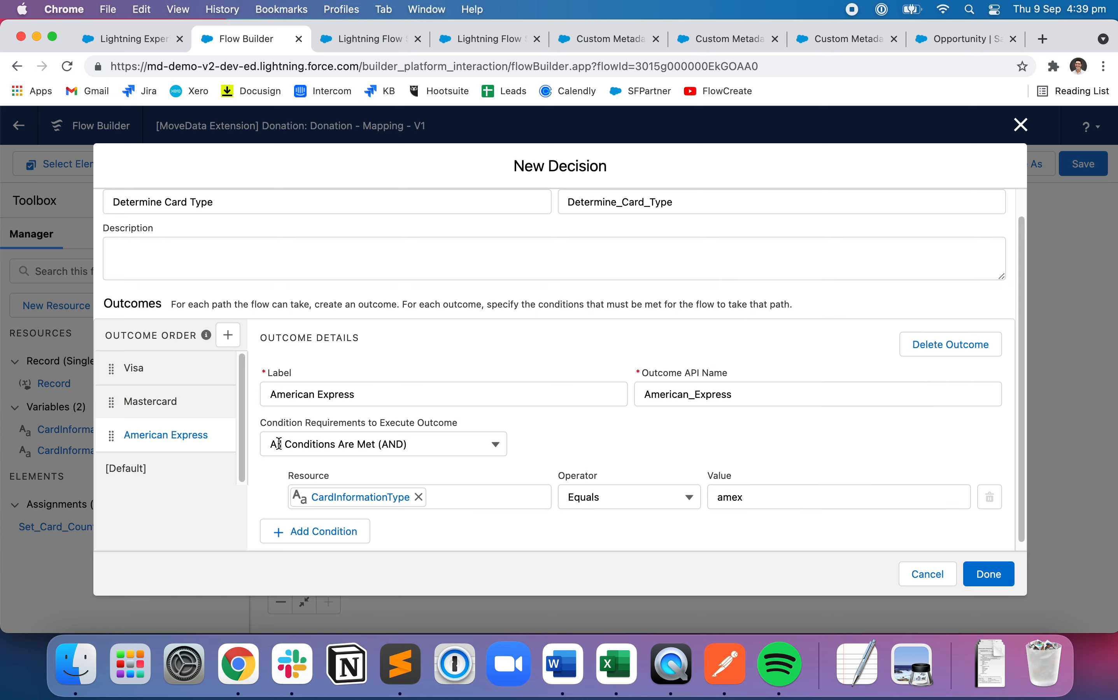
pyautogui.click(989, 573)
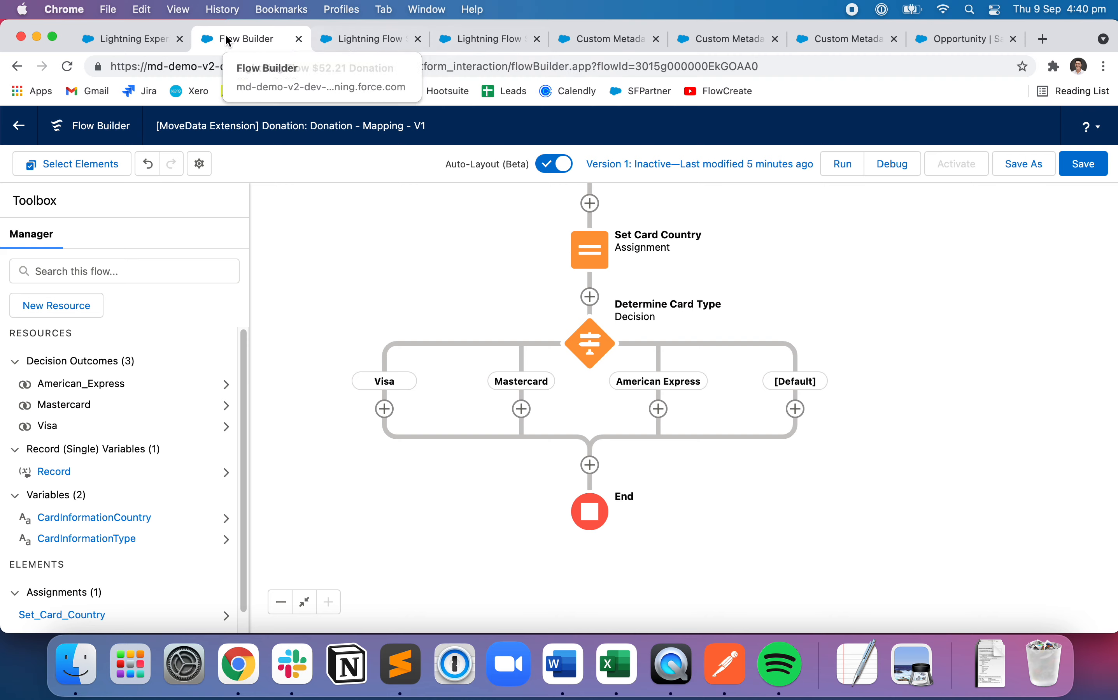
# Check the Card Type picklist options on the donation opportunity, and review the outcomes of the Determine Card Type decision.
pyautogui.click(351, 39)
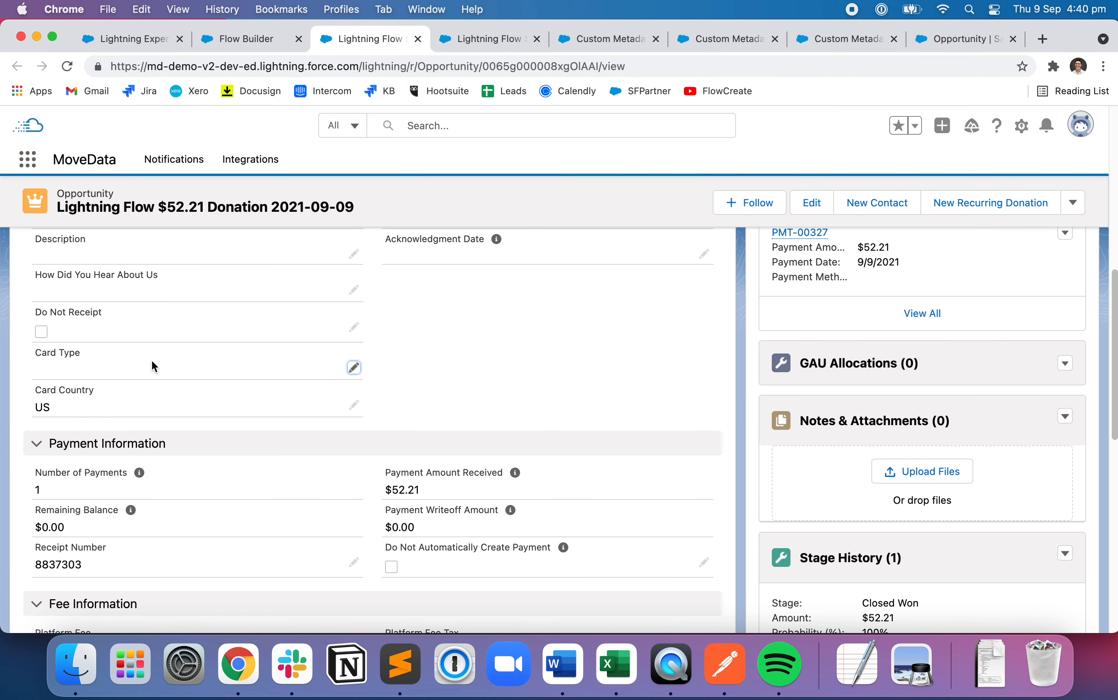
pyautogui.click(359, 372)
pyautogui.click(196, 384)
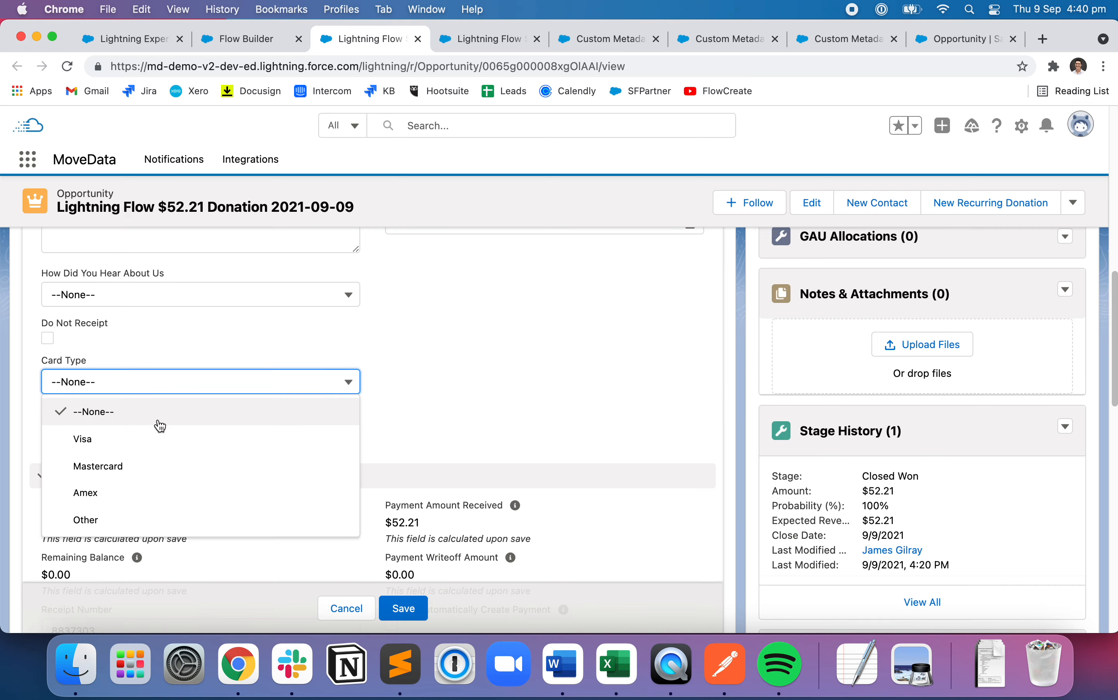
pyautogui.click(477, 365)
pyautogui.click(245, 39)
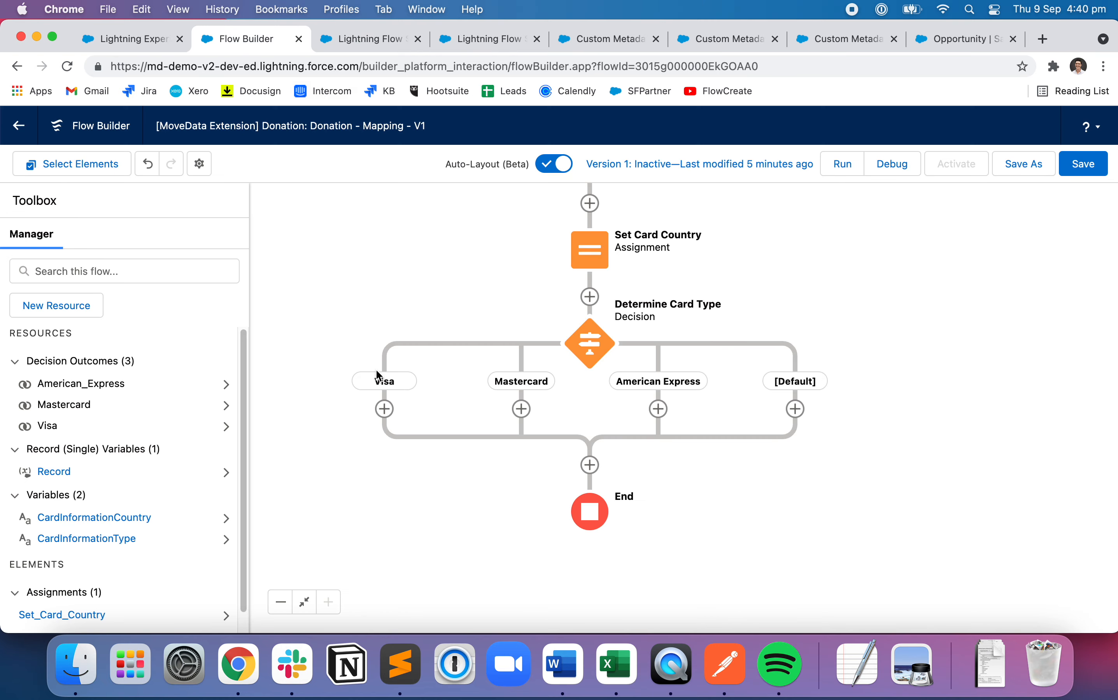
pyautogui.doubleClick(591, 345)
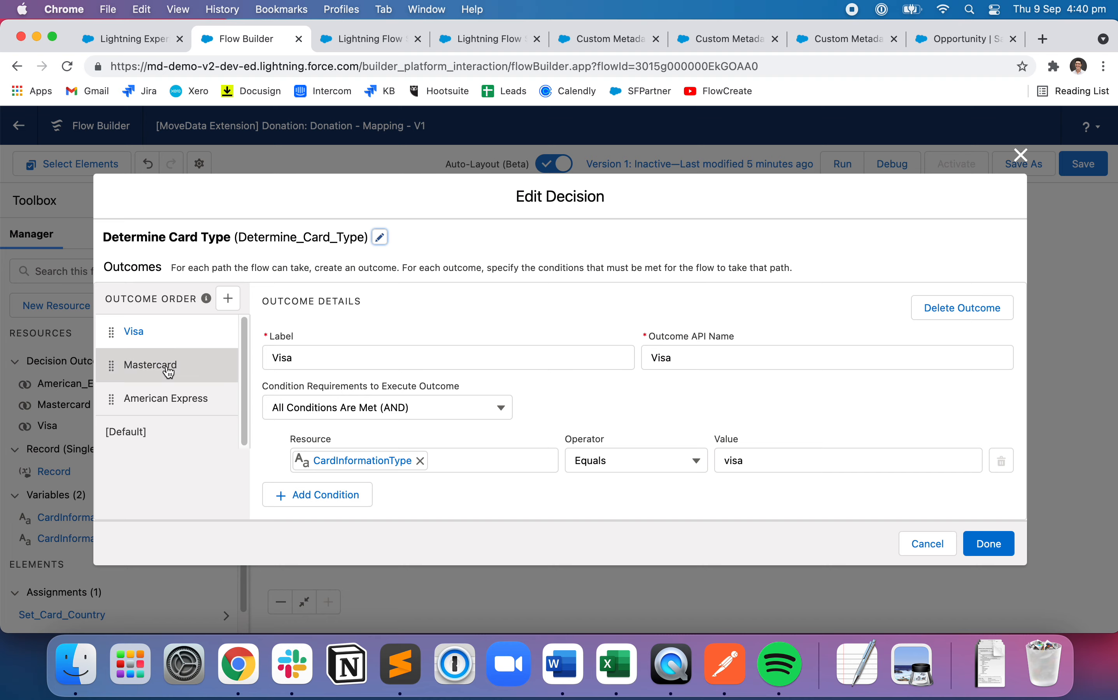
pyautogui.click(917, 551)
# Add an assignment to the Visa path with the label Set Visa and API name Set_Visa.
pyautogui.click(384, 409)
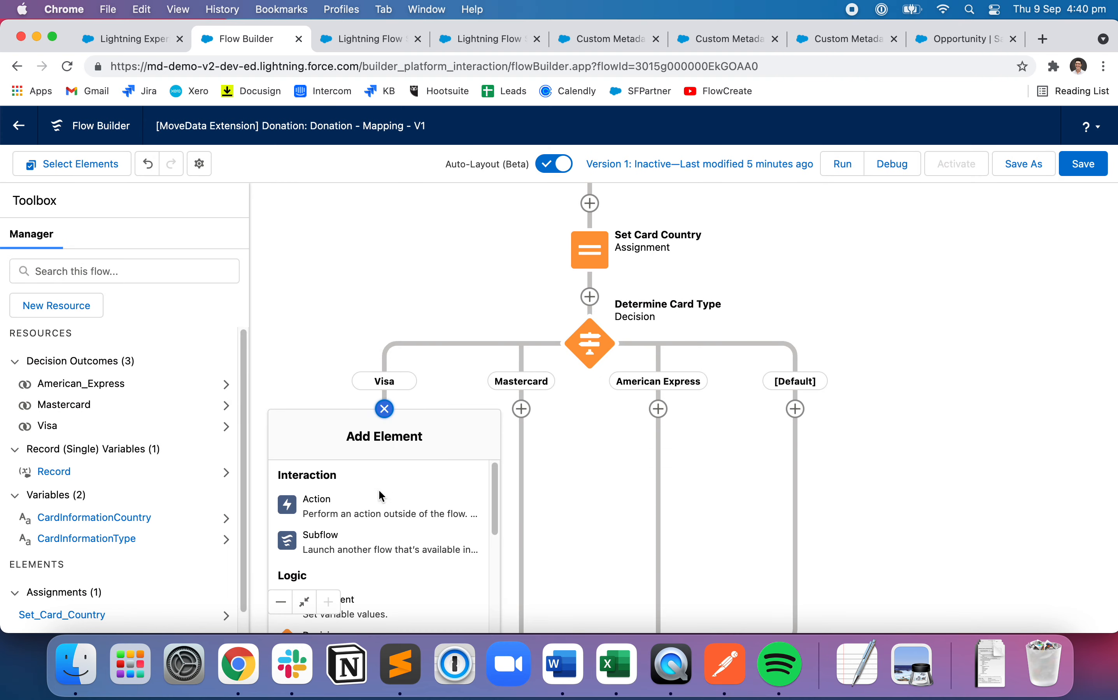
pyautogui.scroll(-1, 362, 550)
pyautogui.click(375, 576)
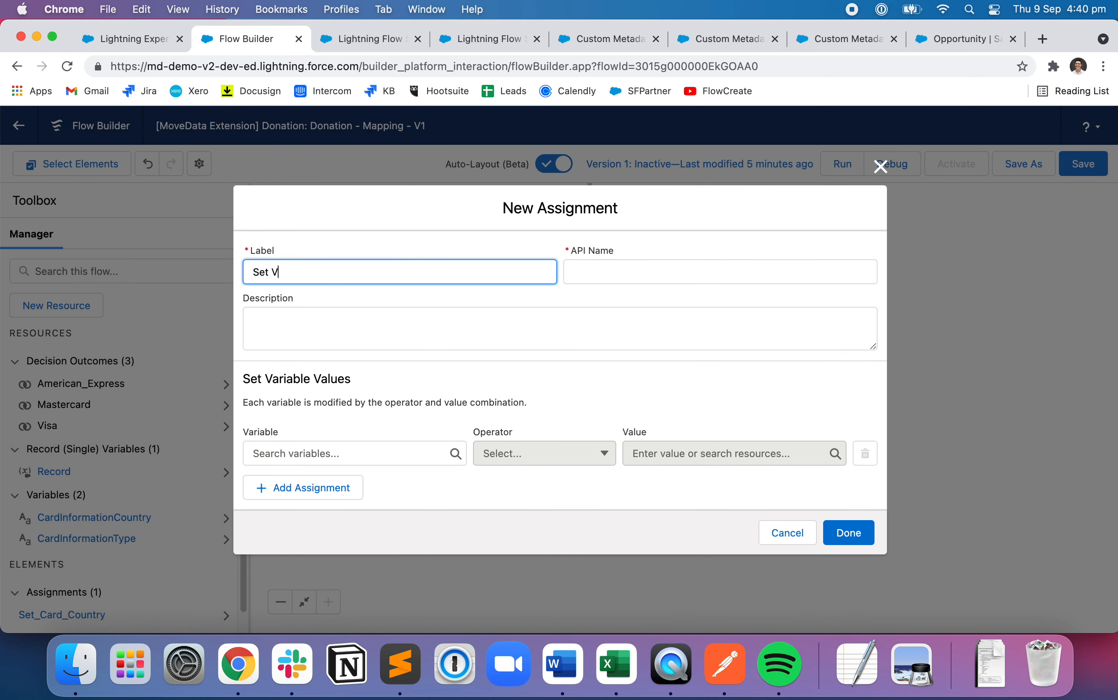
pyautogui.press('Tab')
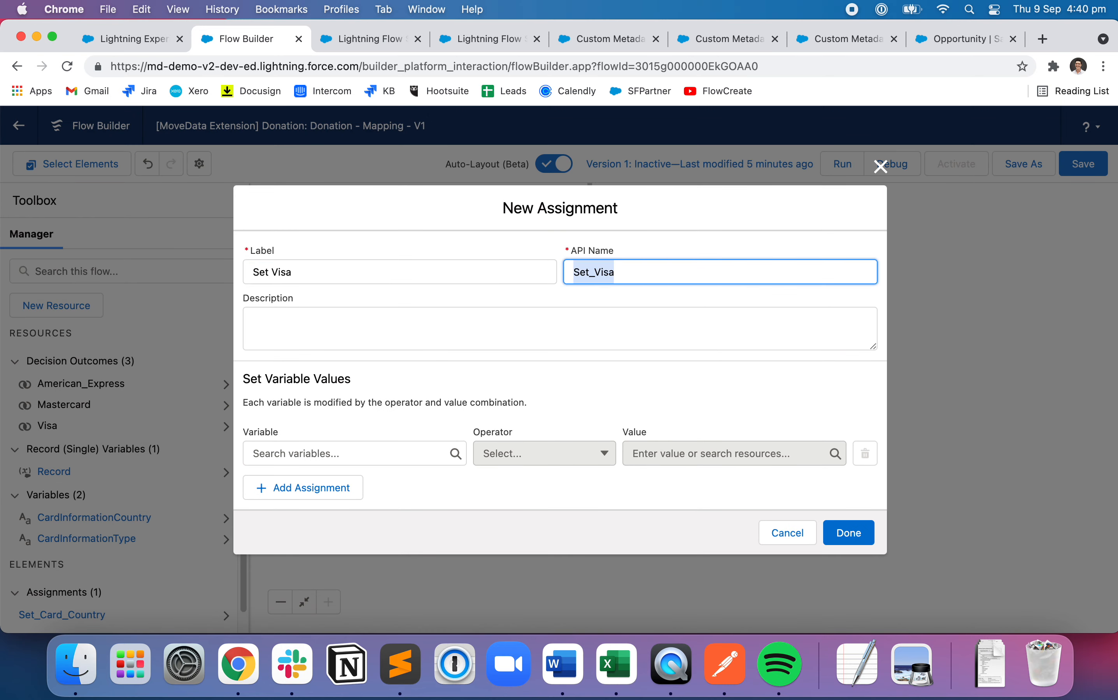
# Assign Record > Card Type Equals the picklist value Visa and finish the assignment.
pyautogui.click(332, 454)
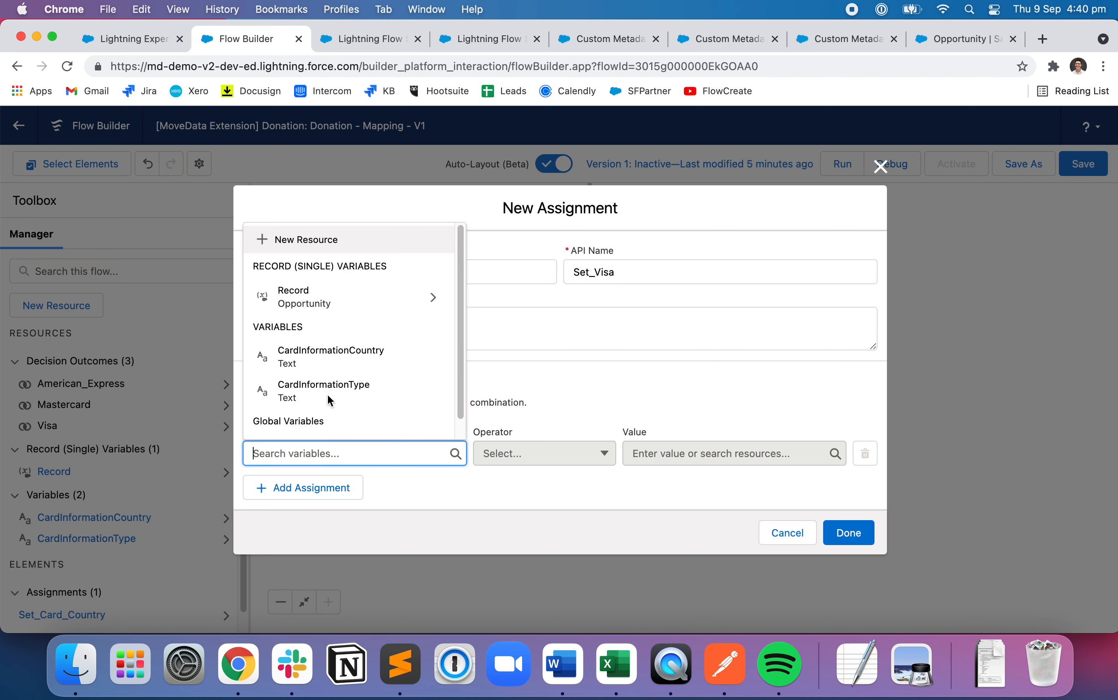
pyautogui.click(342, 303)
pyautogui.write('card')
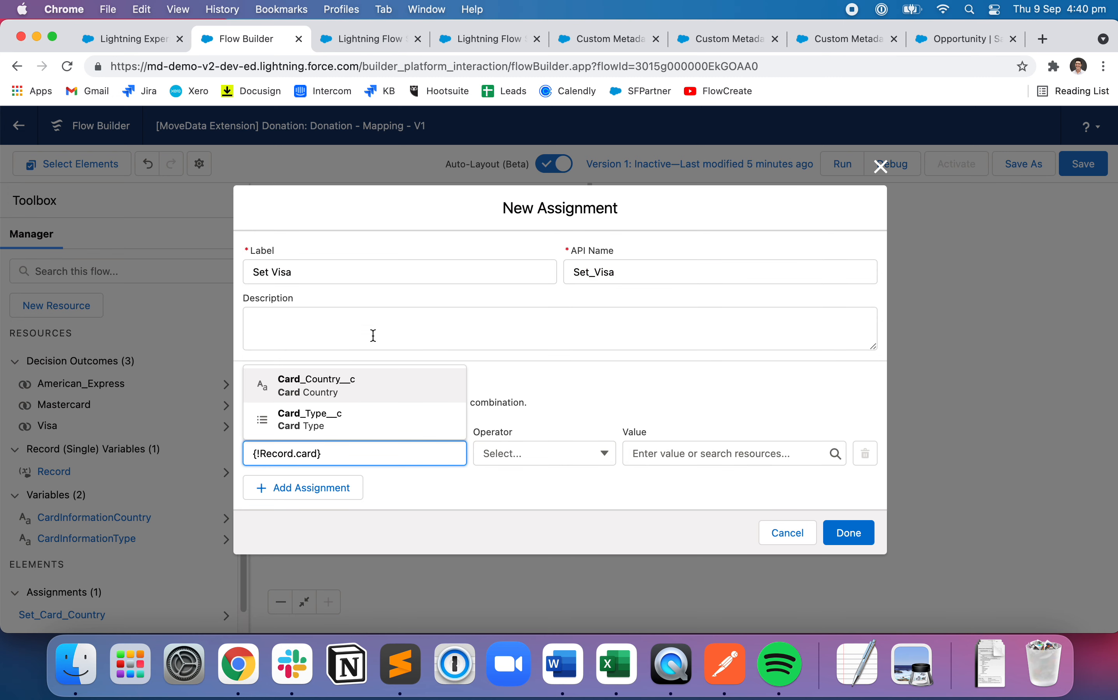
pyautogui.click(347, 420)
pyautogui.click(667, 455)
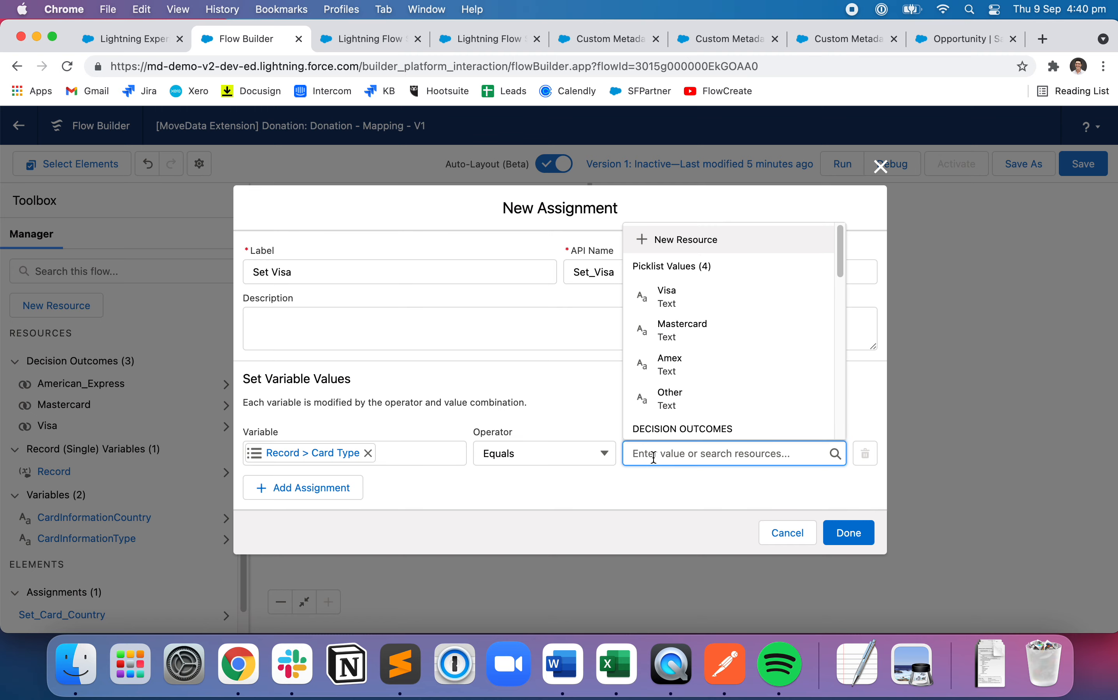
pyautogui.click(699, 300)
pyautogui.click(849, 534)
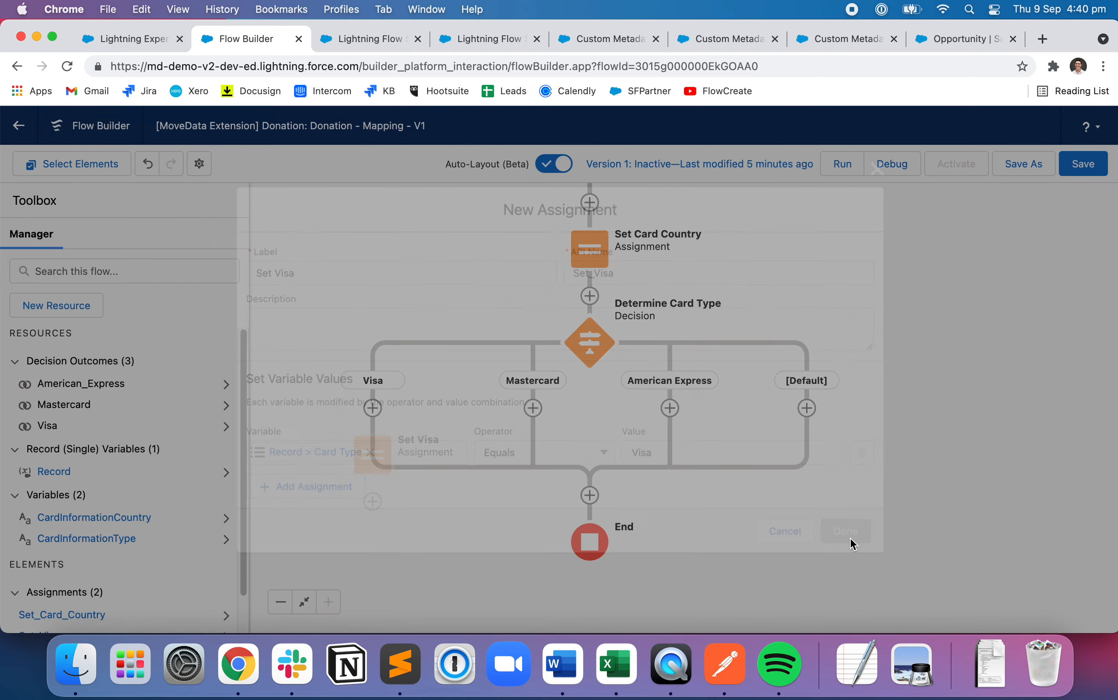
# Copy the Set Visa assignment into the Mastercard path.
pyautogui.click(365, 456)
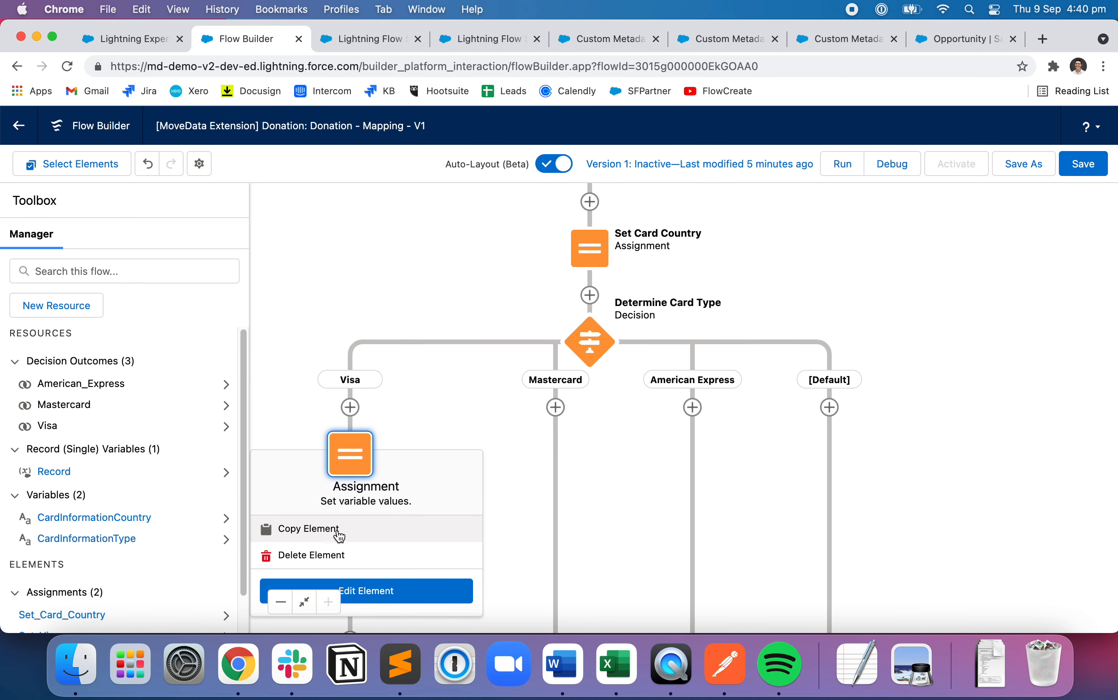
pyautogui.click(338, 533)
pyautogui.click(556, 407)
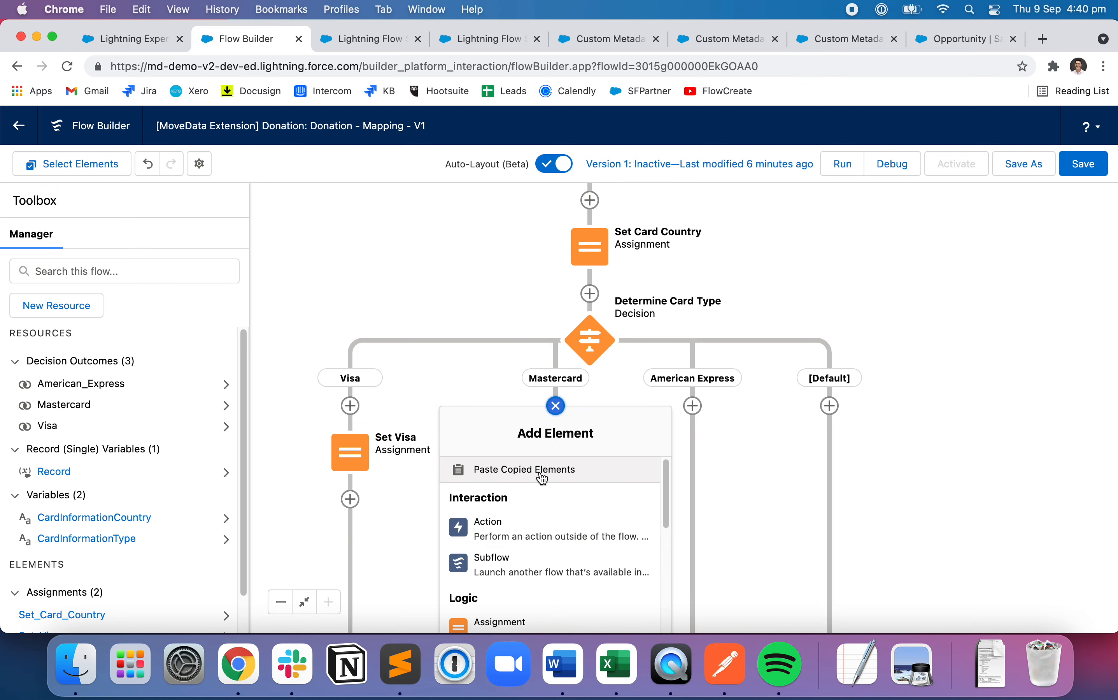
pyautogui.click(543, 472)
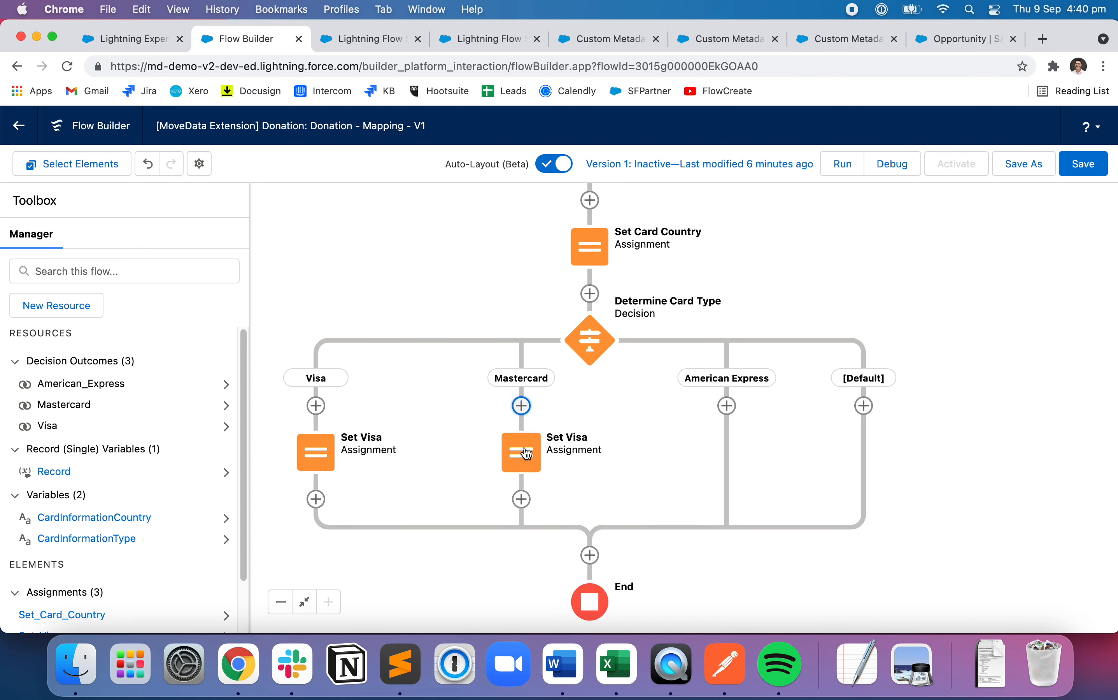
# Relabel the copied assignment in the Mastercard path Set Mastercard and regenerate its API name as Set_Mastercard.
pyautogui.doubleClick(525, 447)
pyautogui.click(379, 296)
pyautogui.moveTo(272, 272); pyautogui.dragTo(288, 269)
pyautogui.write('Mastercard')
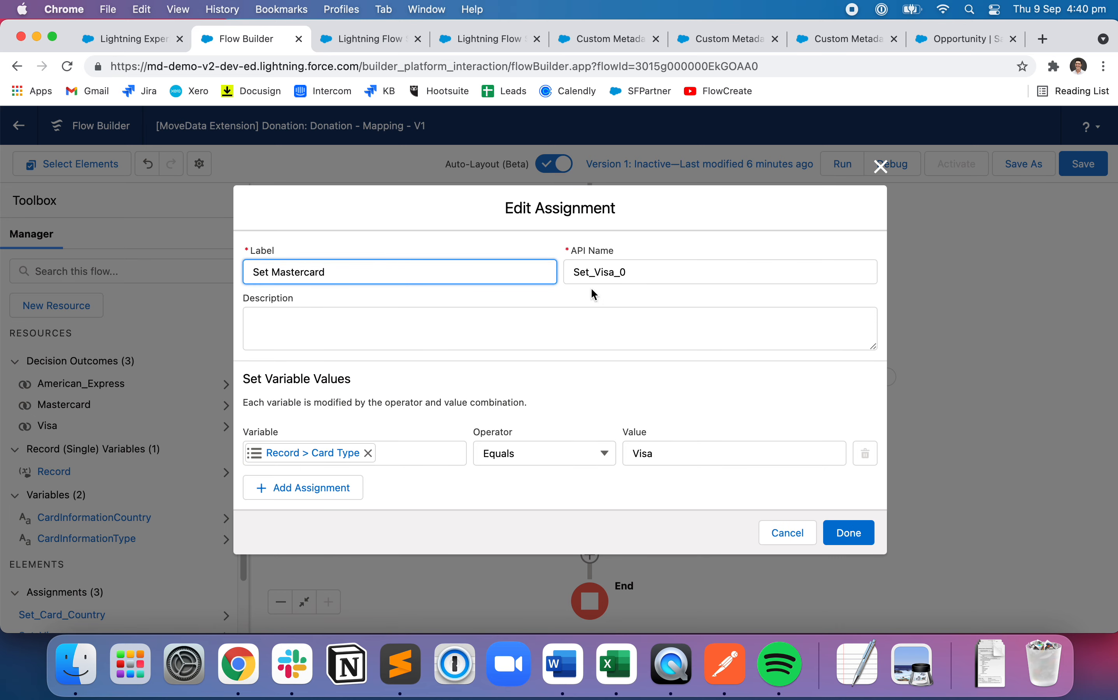
pyautogui.press('Tab')
pyautogui.press('BackSpace')
pyautogui.click(467, 269)
pyautogui.press('Tab')
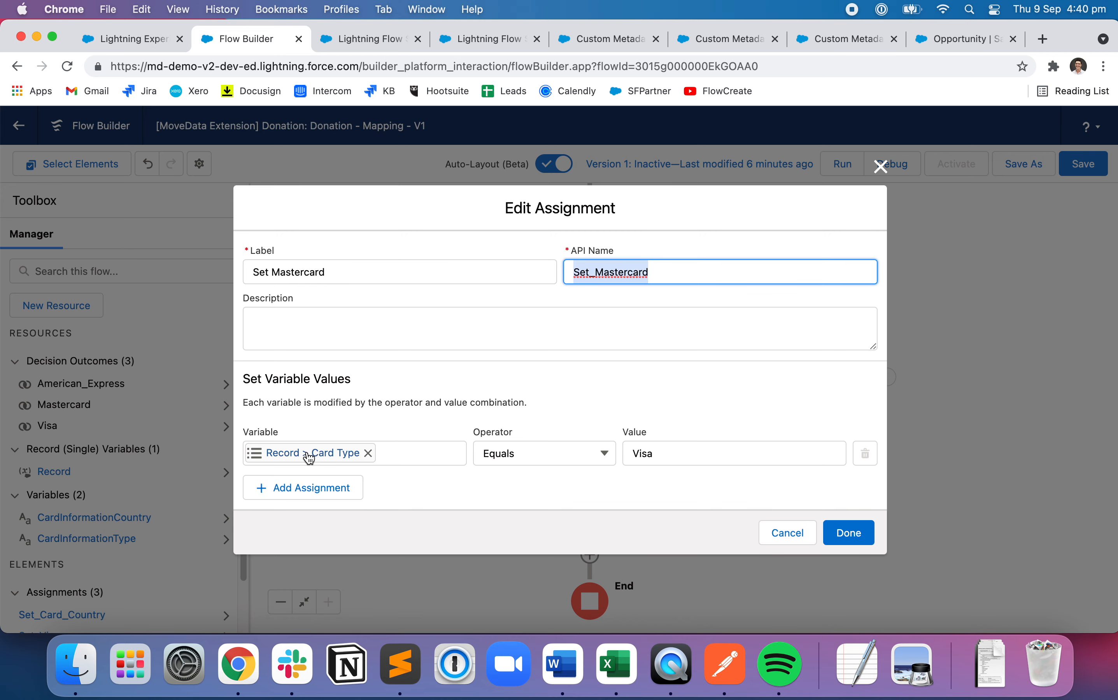
# Set the Mastercard path assignment's Card Type value to the picklist value Mastercard and finish it.
pyautogui.click(652, 447)
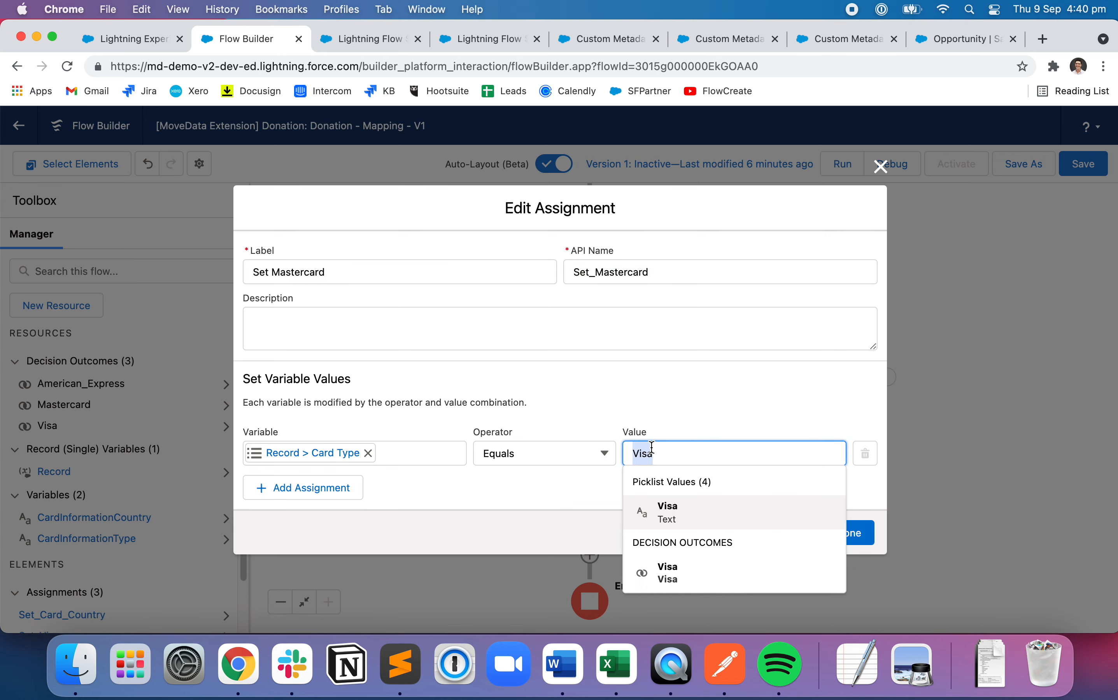
pyautogui.write('Mast')
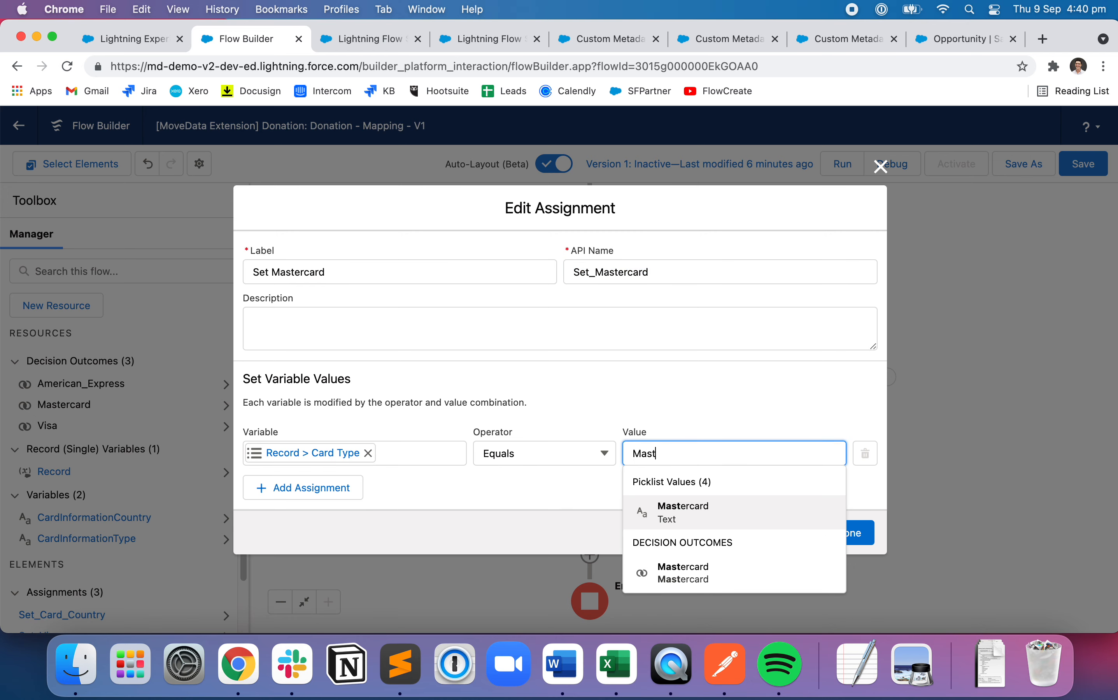
pyautogui.click(731, 525)
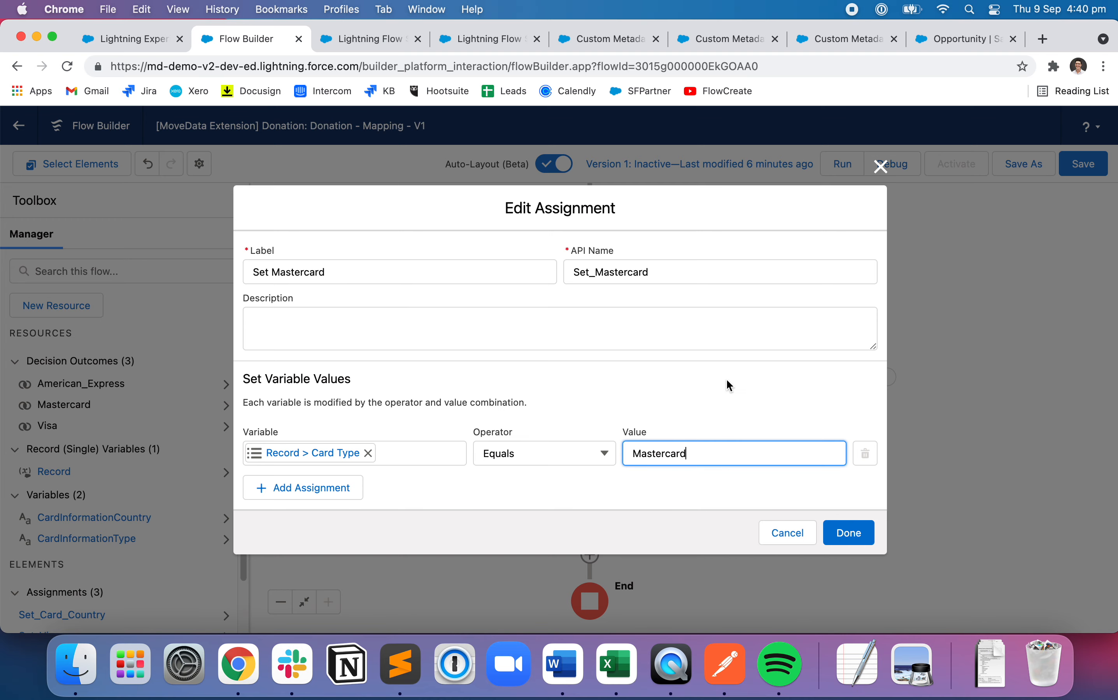
pyautogui.click(847, 533)
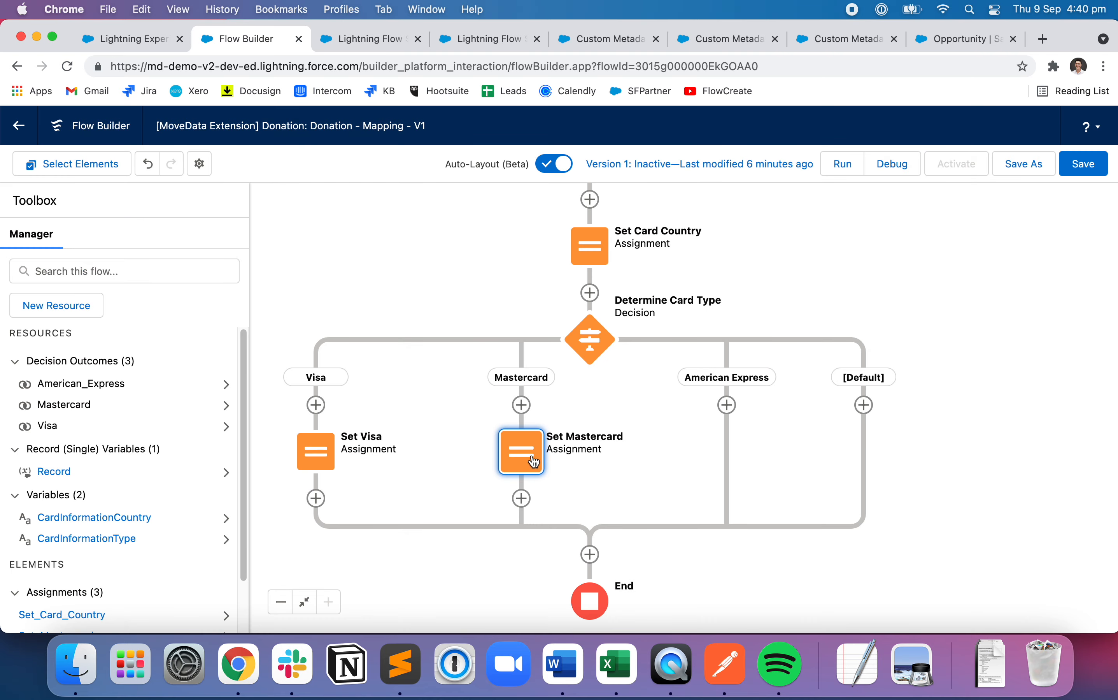
# Copy the Set Mastercard assignment into both the American Express path and the Default path.
pyautogui.click(531, 456)
pyautogui.click(531, 530)
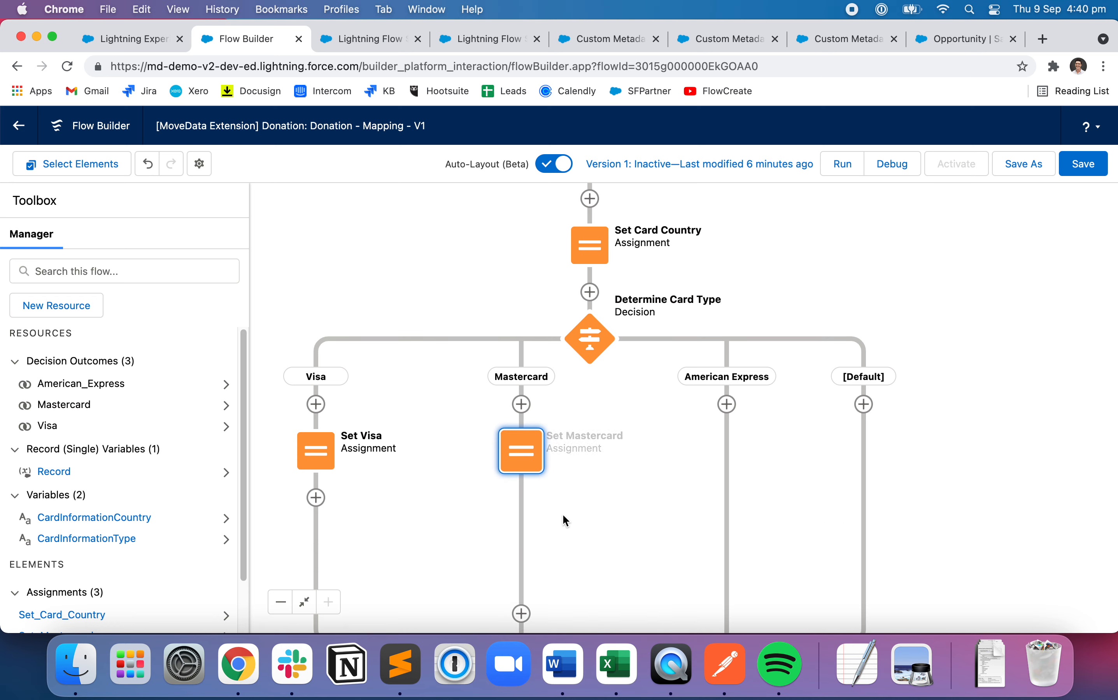
pyautogui.click(727, 403)
pyautogui.click(775, 466)
pyautogui.click(898, 402)
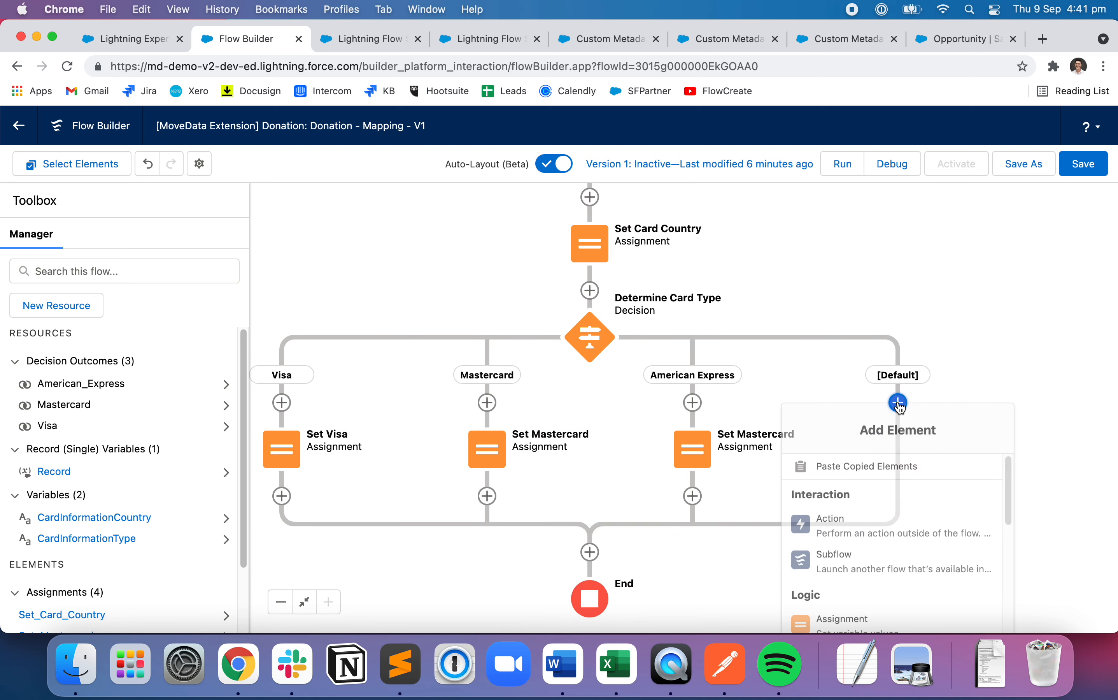
pyautogui.click(841, 479)
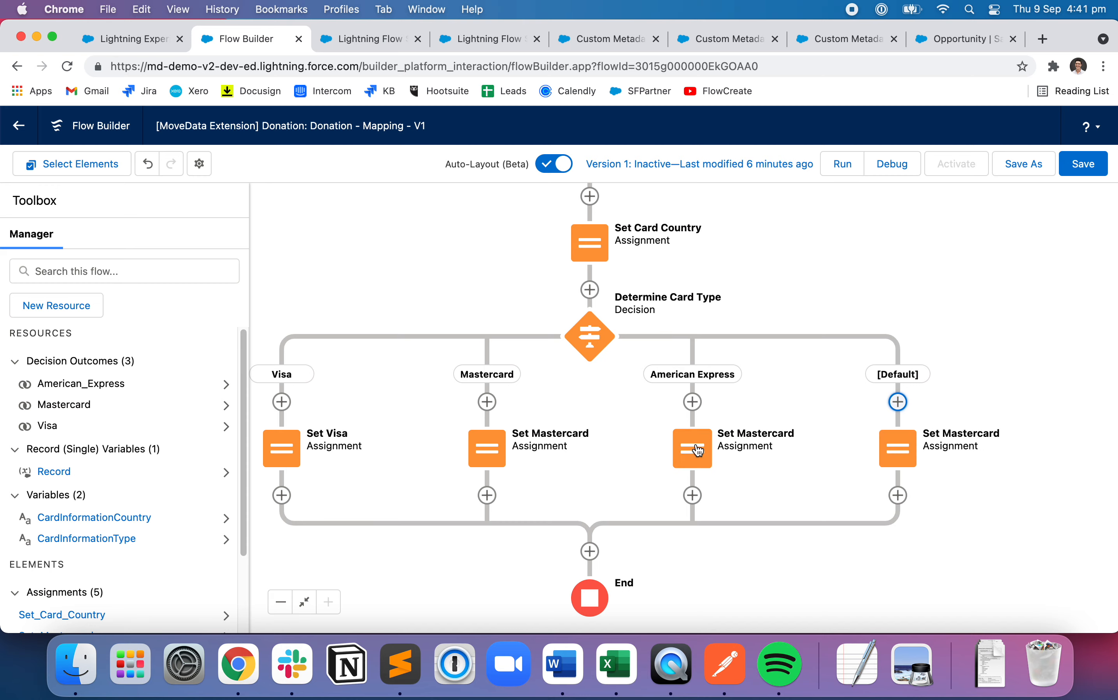
# Relabel the copied assignment in the American Express path Set American Express and regenerate its API name as Set_American_Express.
pyautogui.doubleClick(694, 458)
pyautogui.click(463, 295)
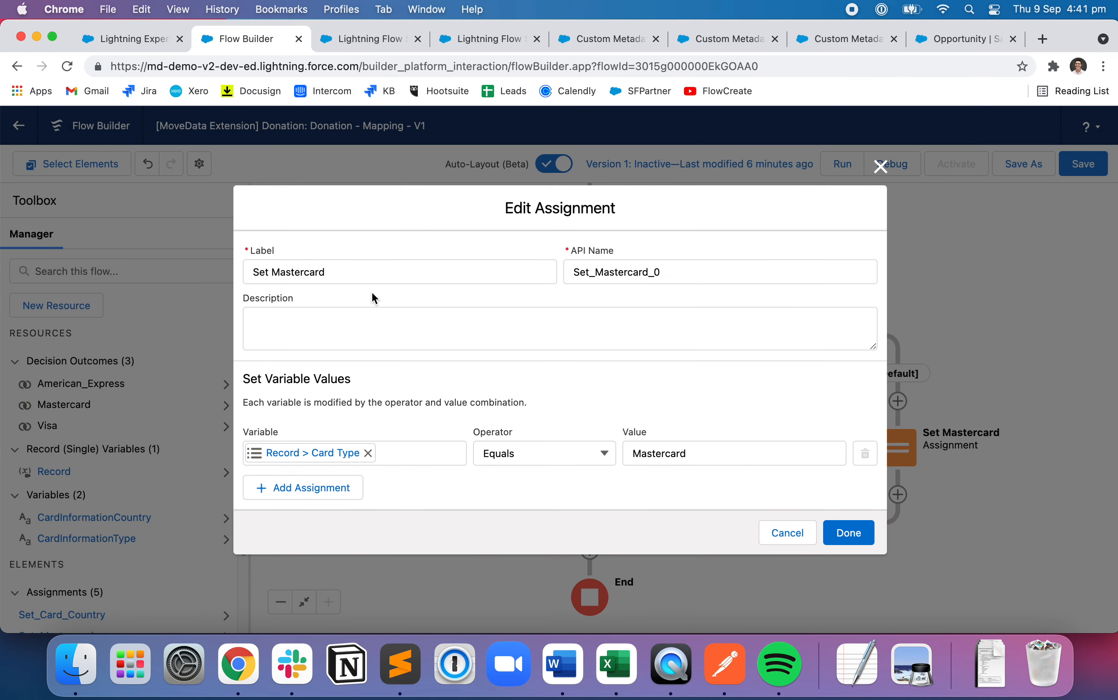
pyautogui.doubleClick(311, 277)
pyautogui.write('American Express')
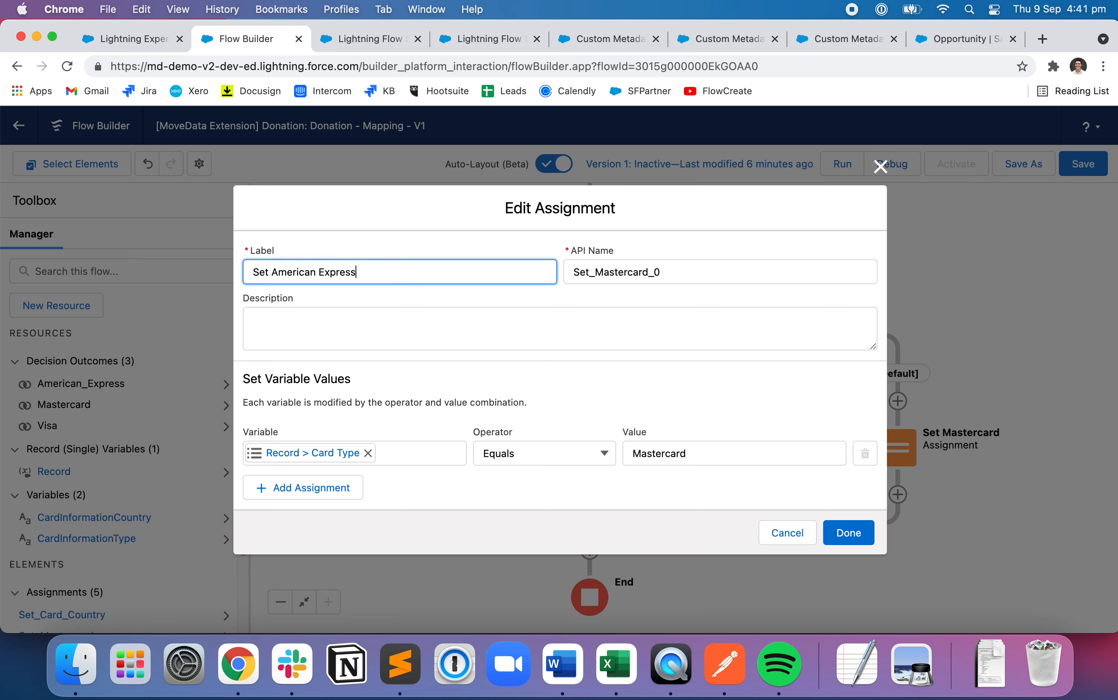
pyautogui.press('Tab')
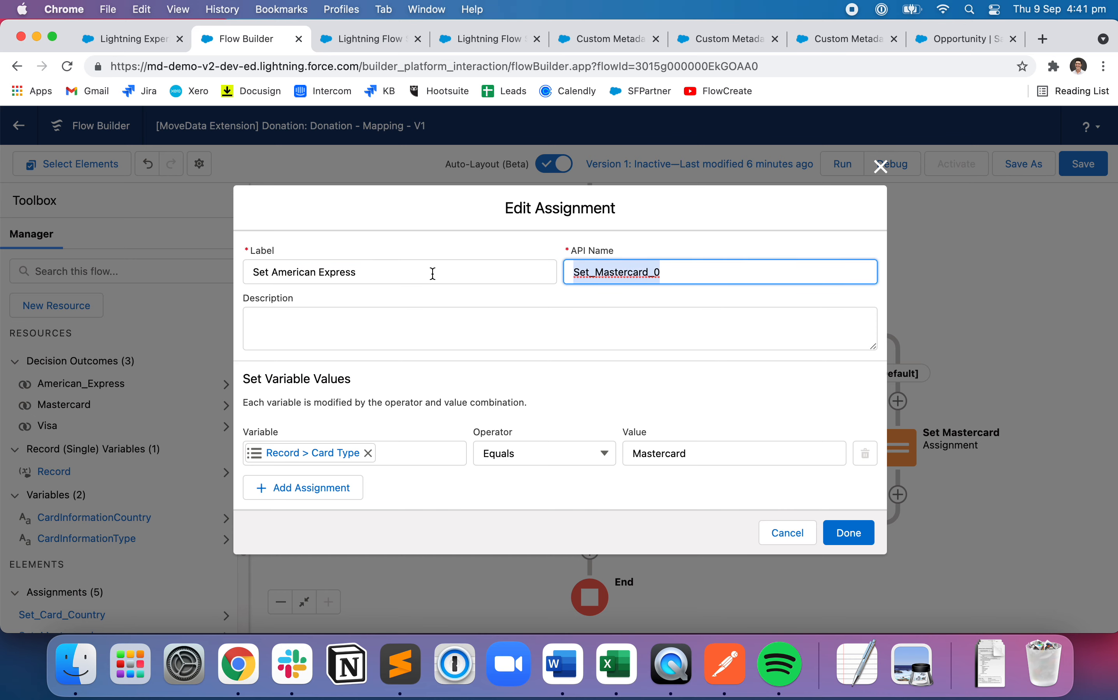
pyautogui.press('BackSpace')
pyautogui.click(433, 273)
pyautogui.press('Tab')
# Set the American Express path assignment's Card Type value to the picklist value Amex and finish it.
pyautogui.click(661, 456)
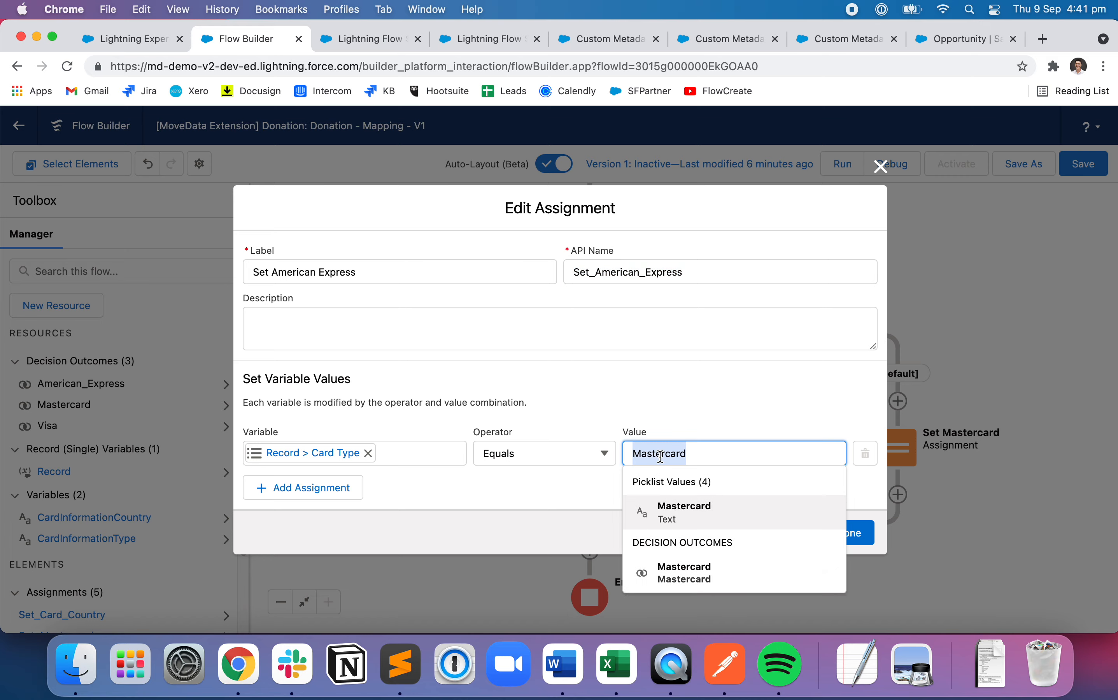
pyautogui.write('a')
pyautogui.click(677, 580)
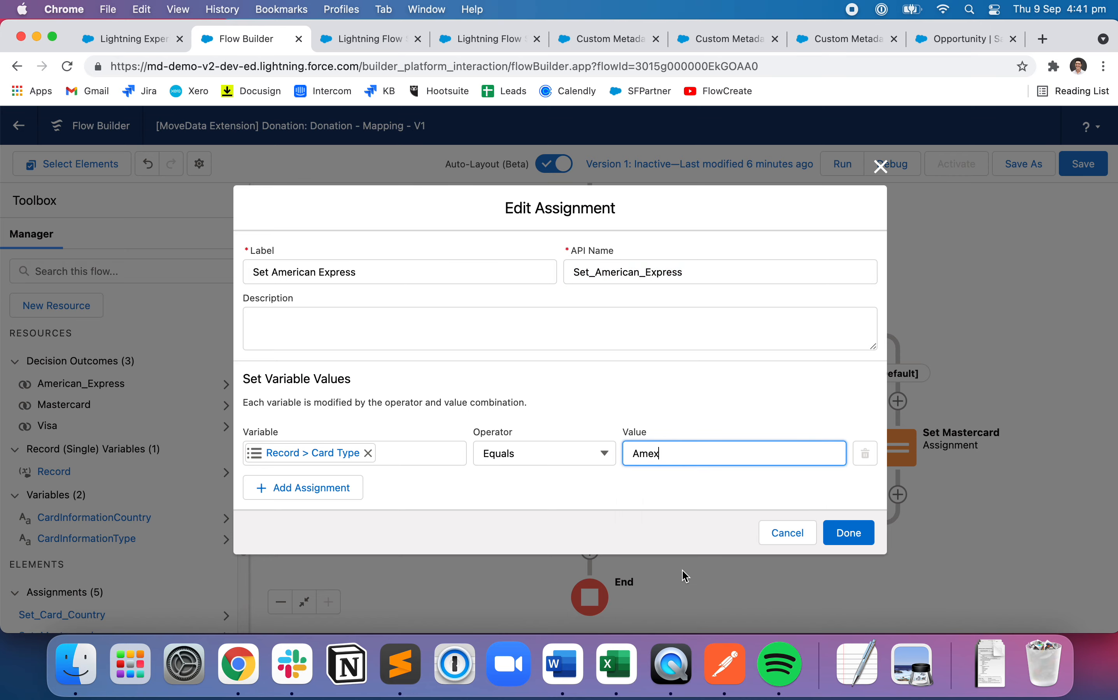
pyautogui.click(849, 533)
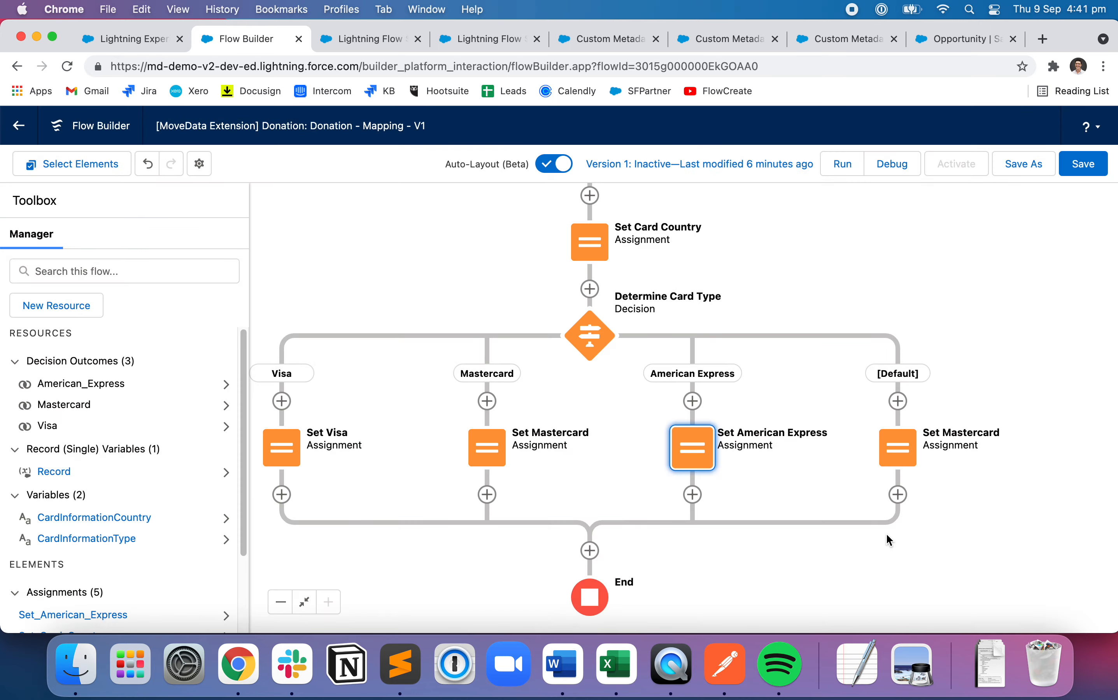
# Relabel the copied assignment in the Default path Set Other and regenerate its API name as Set_Other.
pyautogui.doubleClick(898, 447)
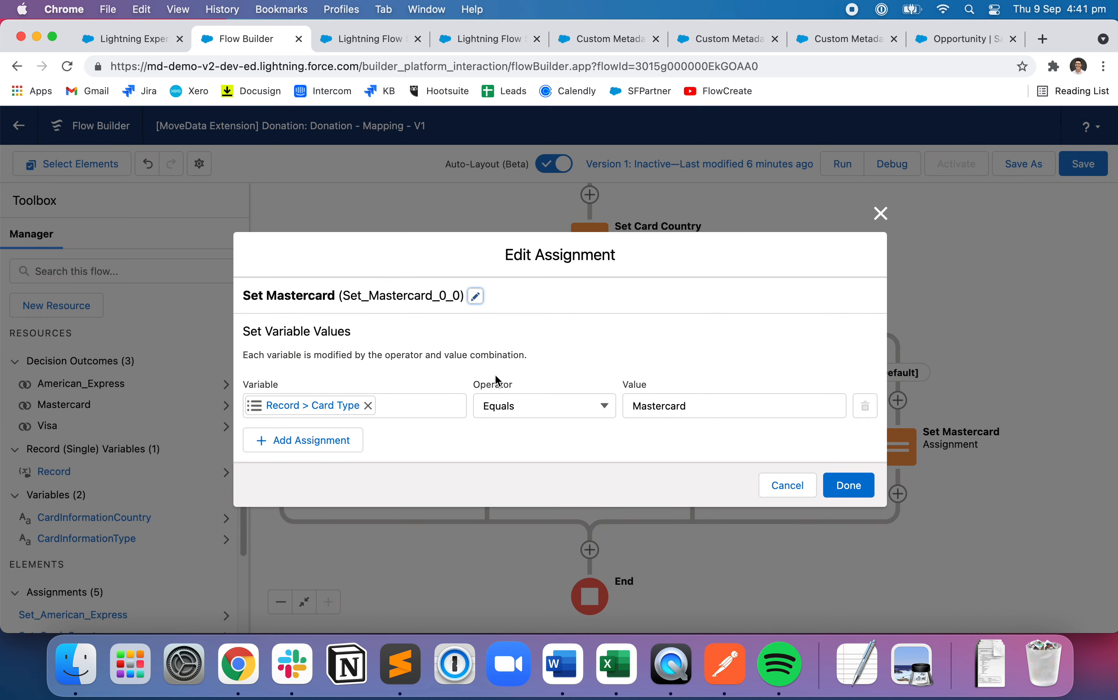
pyautogui.click(477, 296)
pyautogui.doubleClick(304, 264)
pyautogui.write('Other')
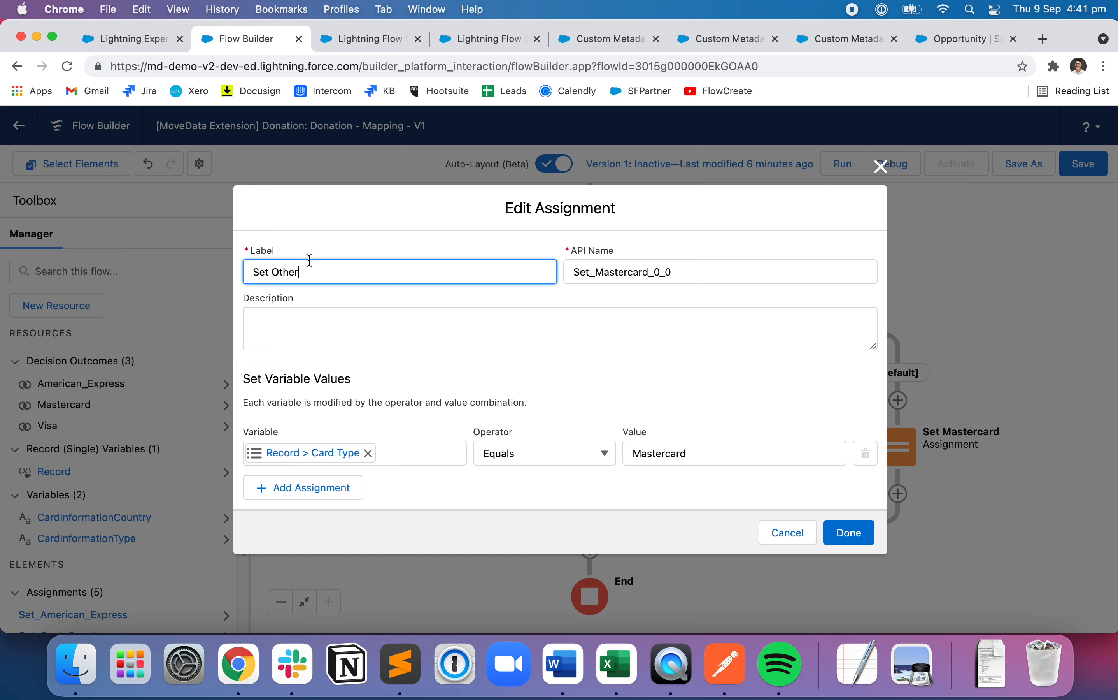
pyautogui.click(688, 272)
pyautogui.press('super+a')
pyautogui.press('BackSpace')
pyautogui.click(476, 274)
pyautogui.press('Tab')
# Set the Default path assignment's Card Type value to the picklist value Other and finish it.
pyautogui.click(679, 455)
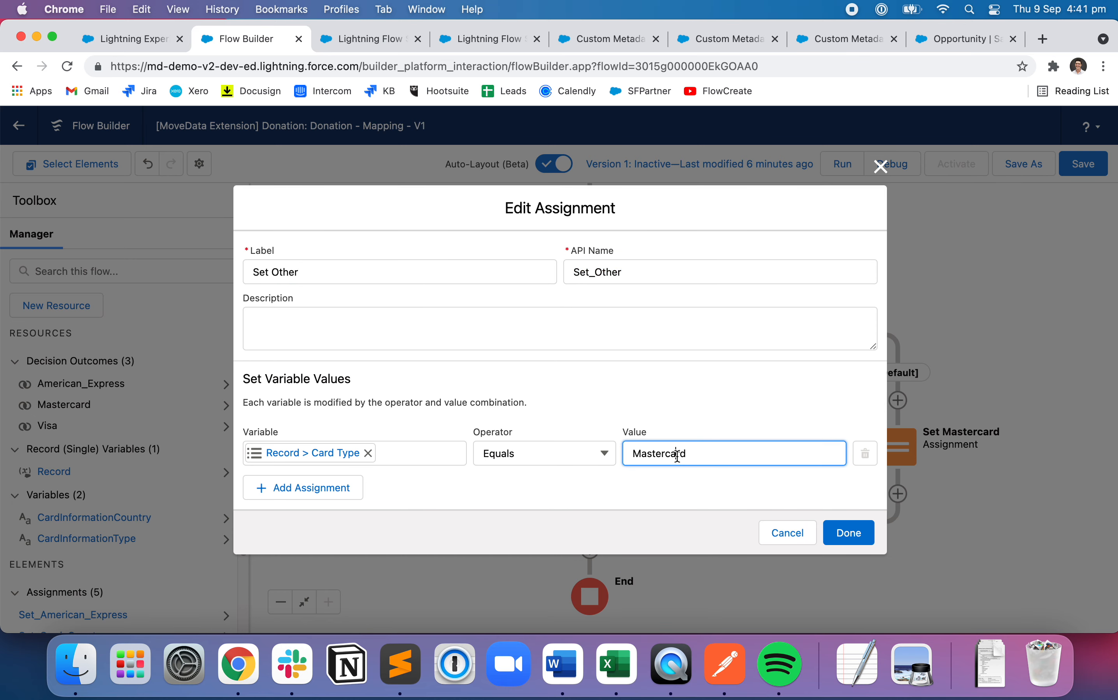
pyautogui.press('super+a')
pyautogui.press('BackSpace')
pyautogui.write('othe')
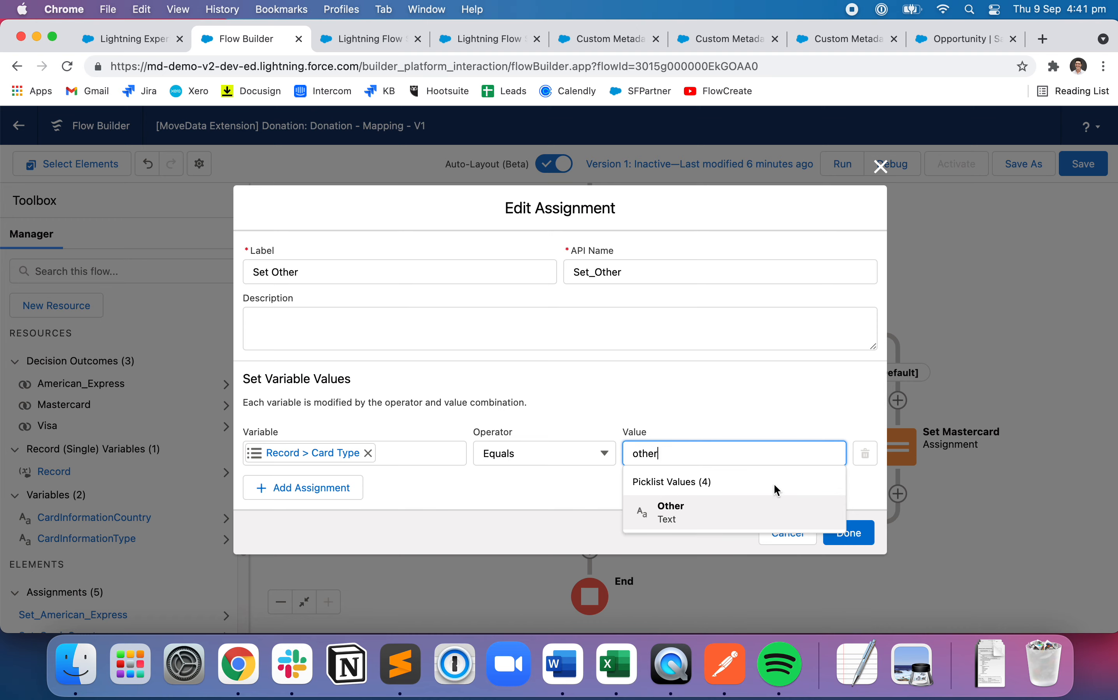
pyautogui.click(716, 514)
pyautogui.click(846, 533)
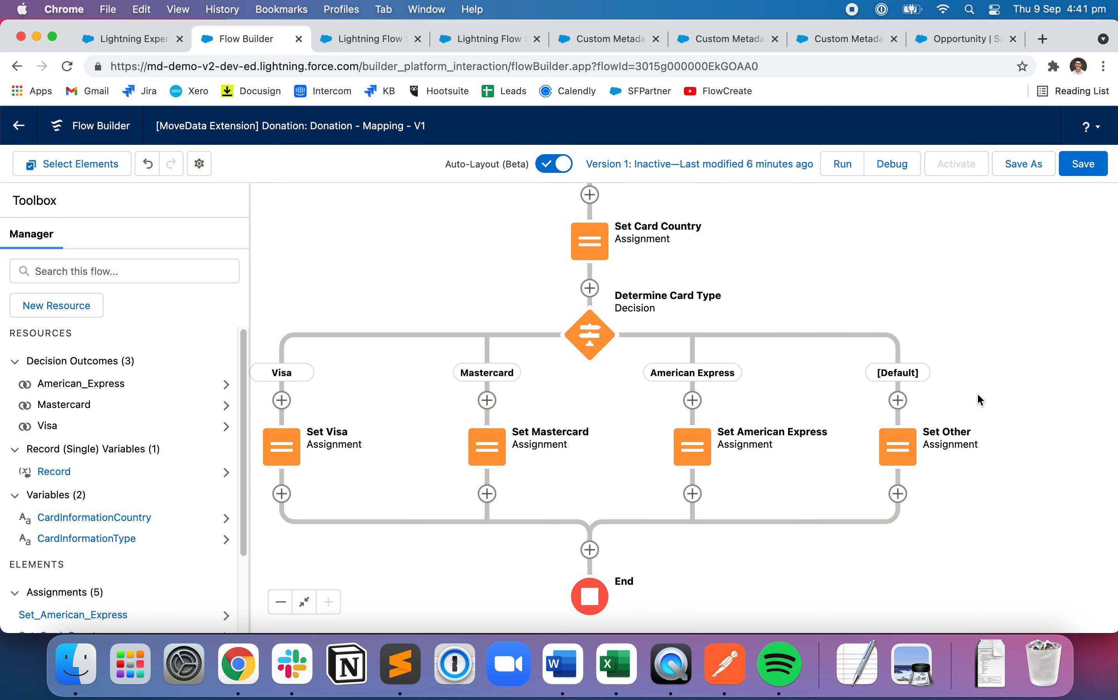
# Check the Determine Card Type decision's Visa and Default outcomes against the CardInformationType entry in the notification's donation parameters.
pyautogui.doubleClick(606, 363)
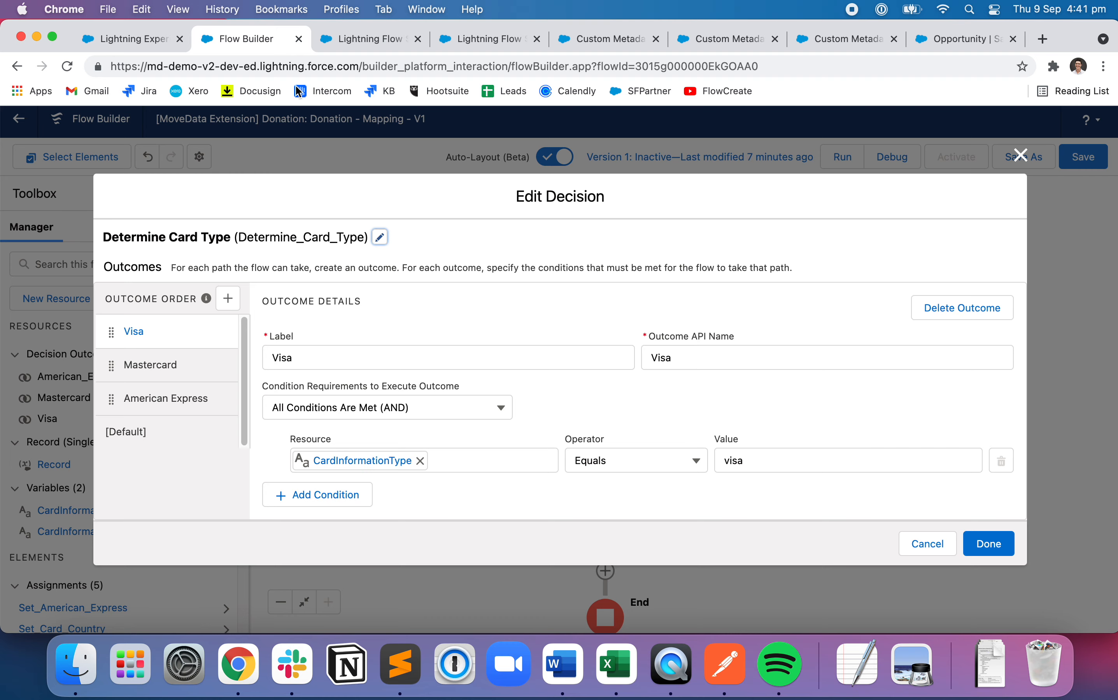
pyautogui.click(147, 42)
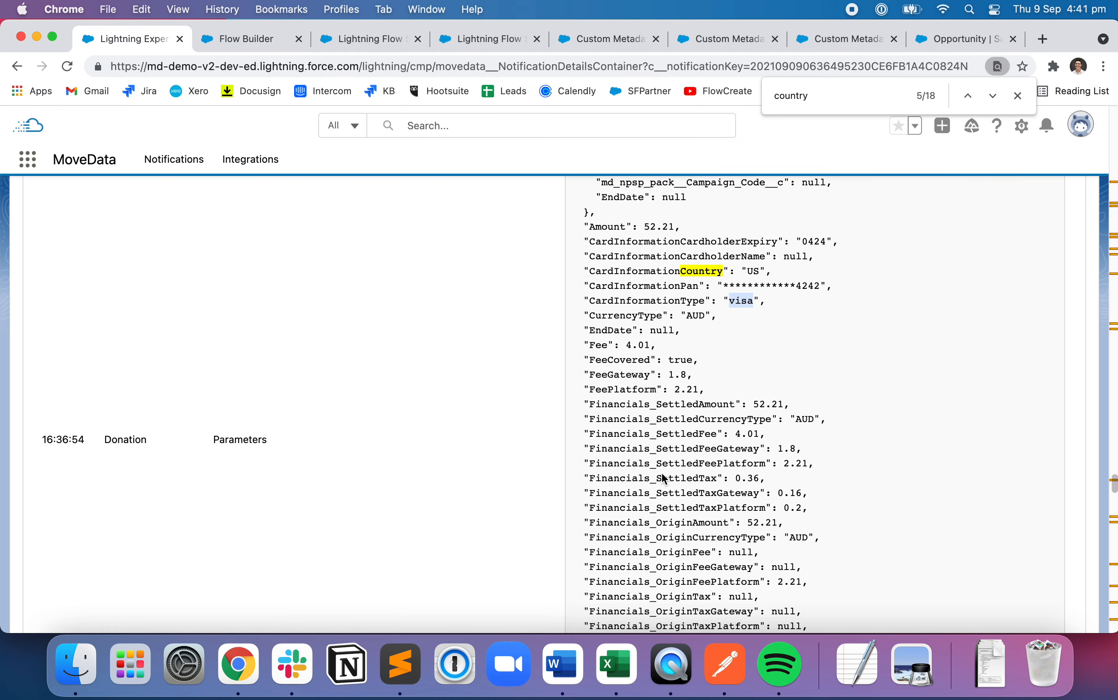
pyautogui.doubleClick(629, 302)
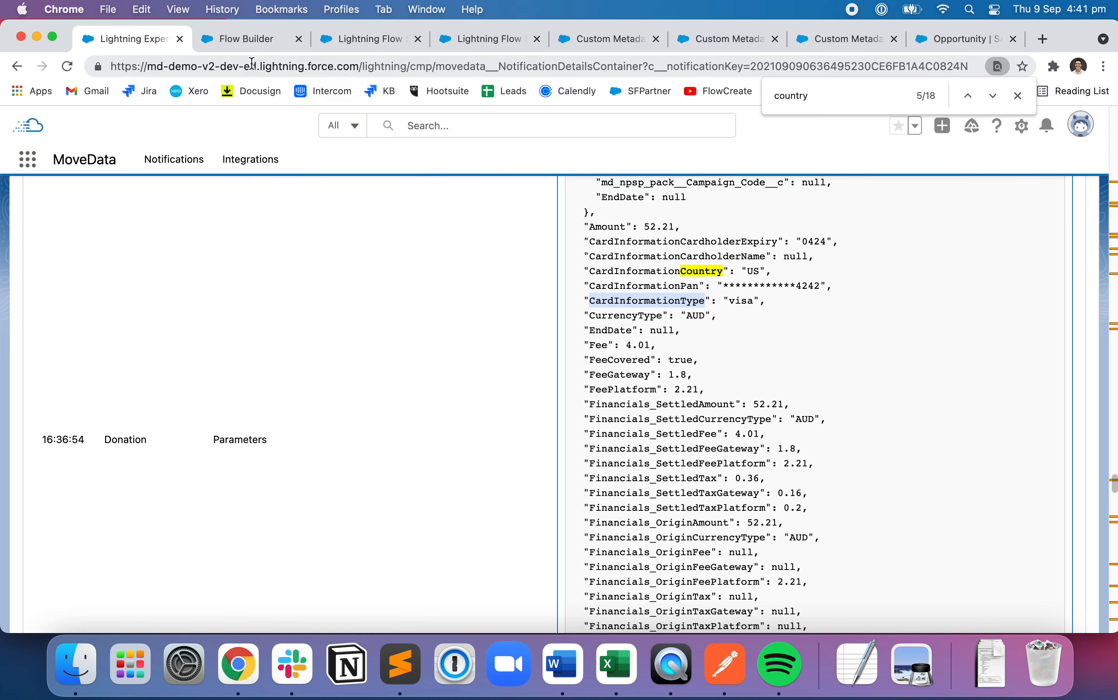
pyautogui.click(249, 46)
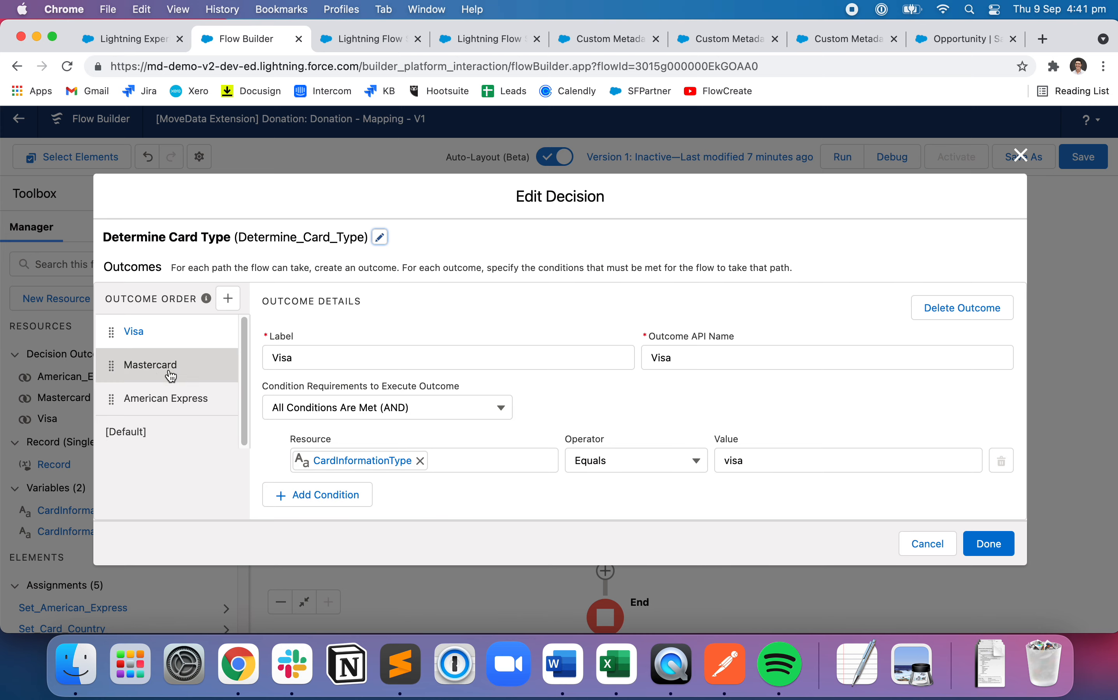
pyautogui.click(169, 431)
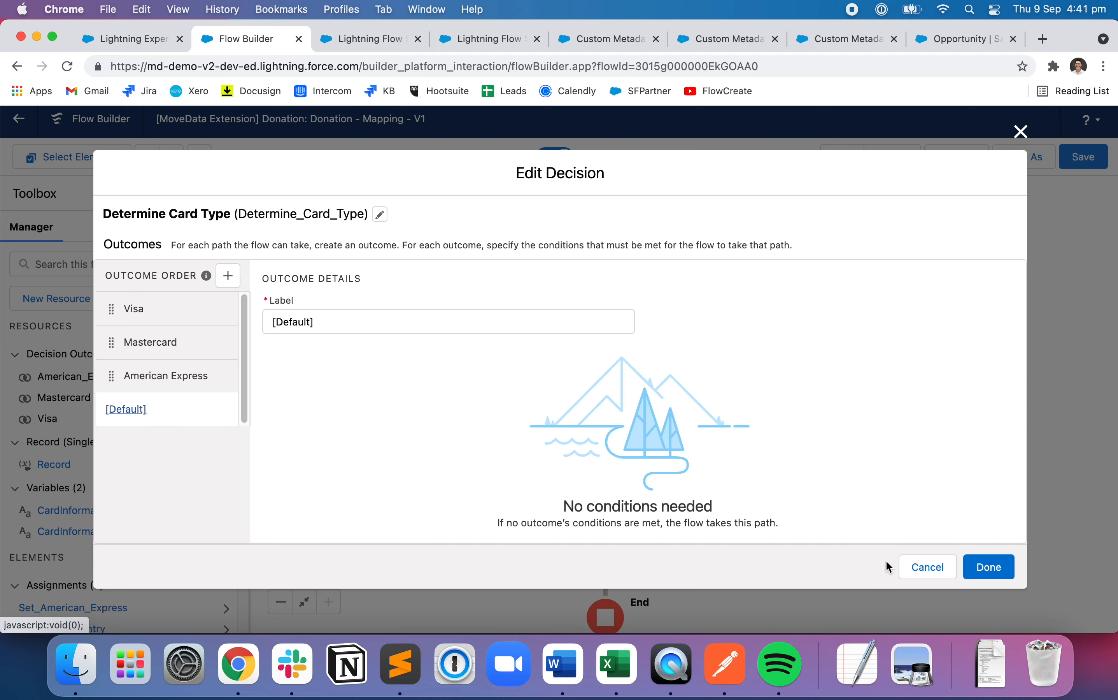
pyautogui.click(920, 571)
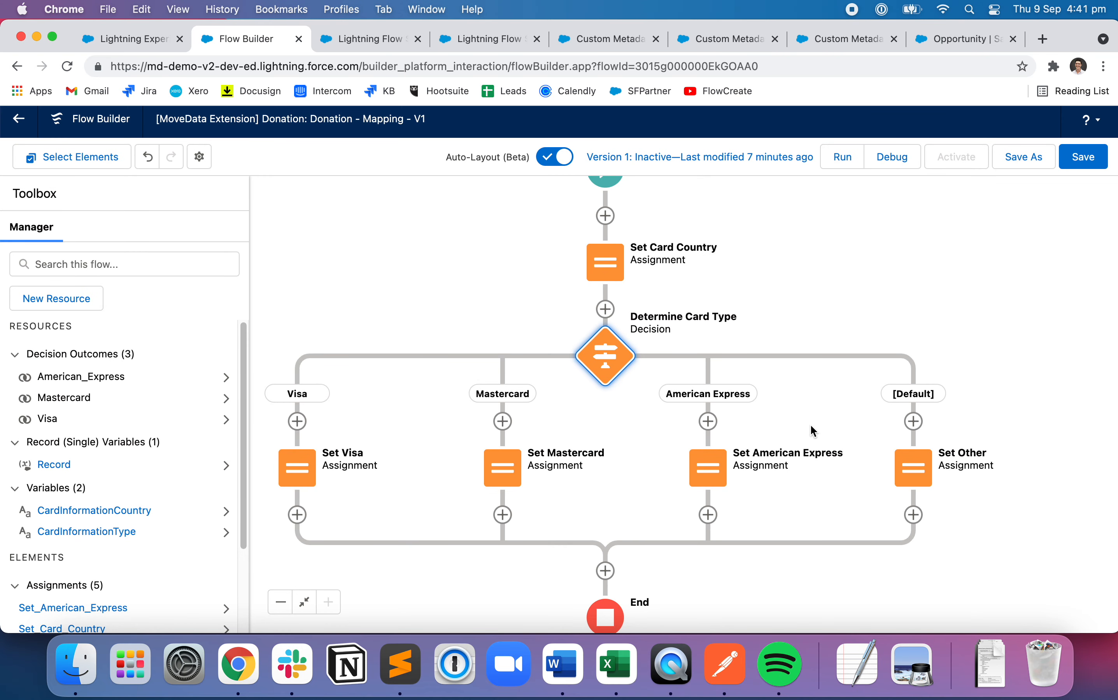
# Review the decision's Mastercard outcome condition and the Set Mastercard assignment's Card Type variable and value.
pyautogui.doubleClick(614, 357)
pyautogui.click(177, 368)
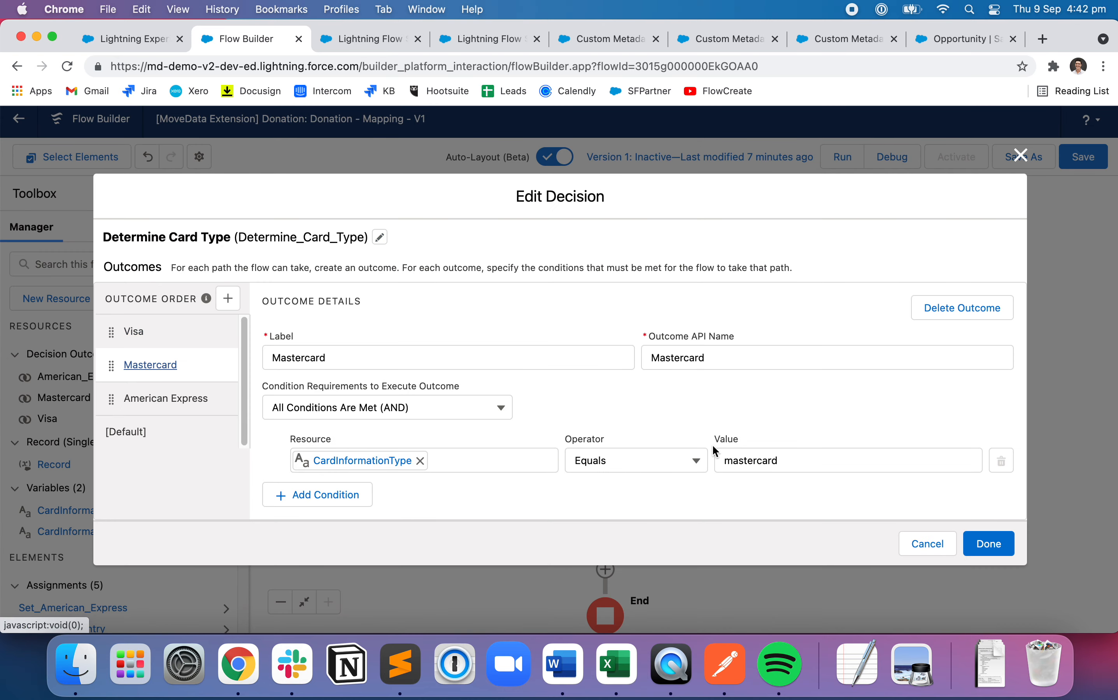
pyautogui.doubleClick(732, 465)
pyautogui.click(979, 548)
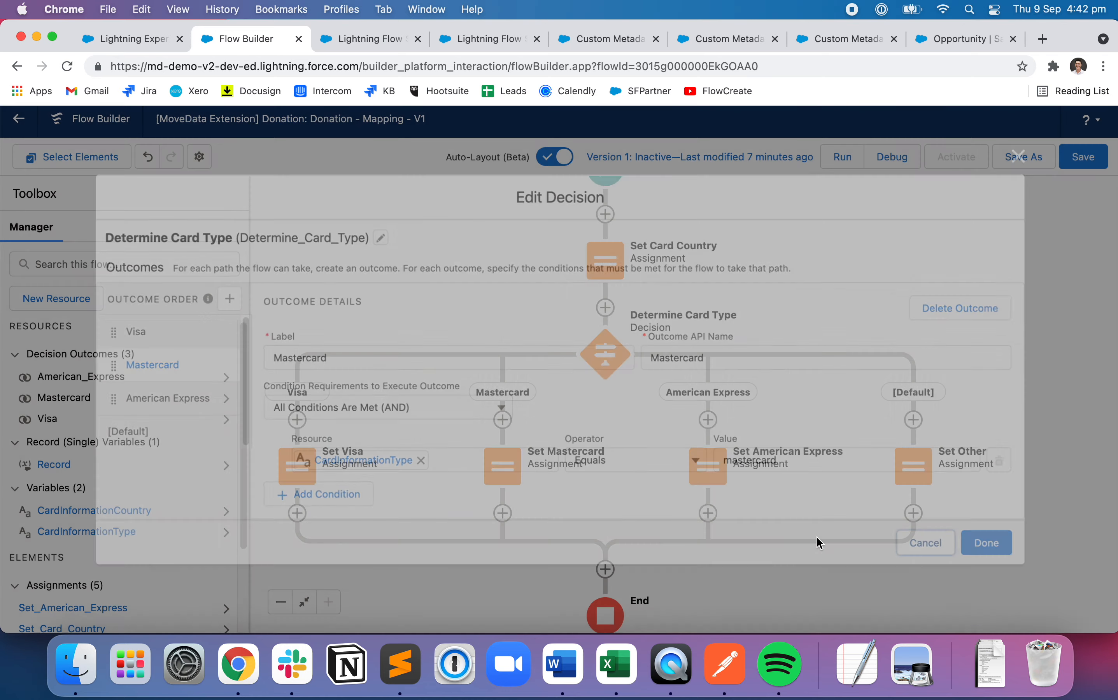
pyautogui.doubleClick(503, 457)
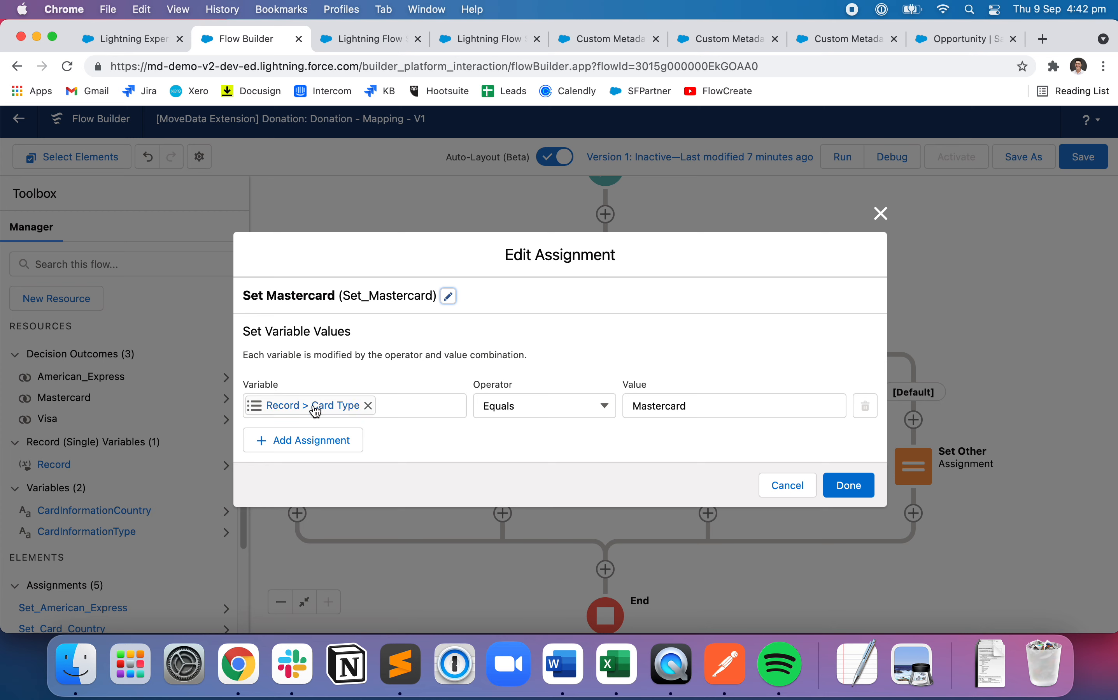
pyautogui.click(316, 407)
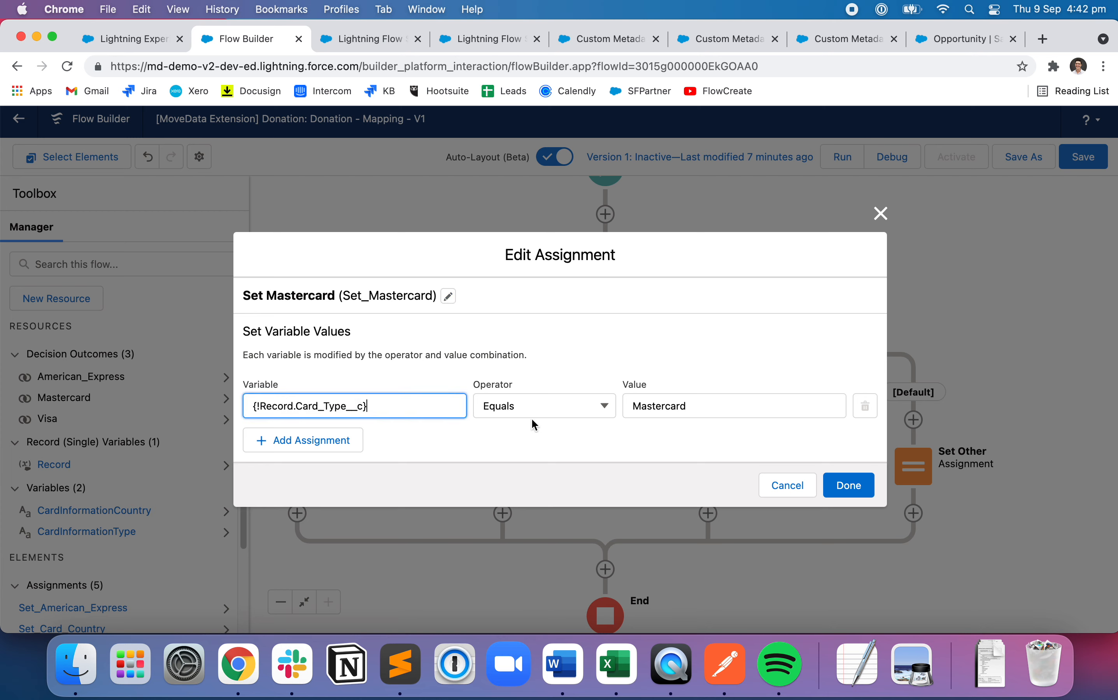
pyautogui.click(846, 486)
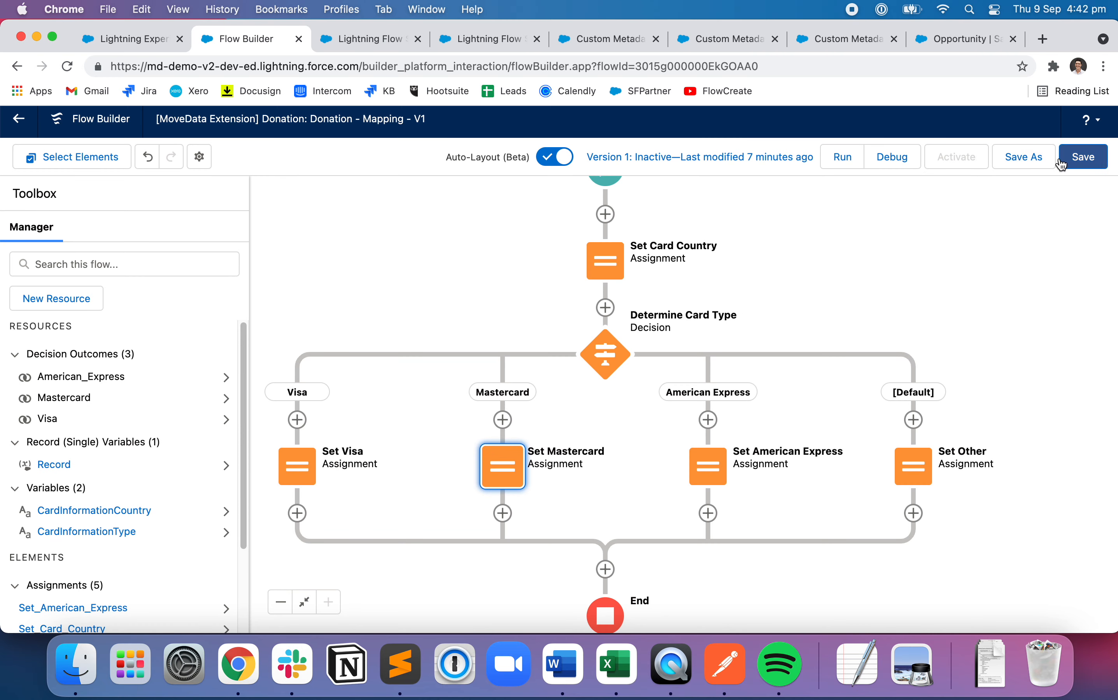
# Save and activate the Donation - Mapping extension flow, and review its Set American Express assignment.
pyautogui.click(1080, 162)
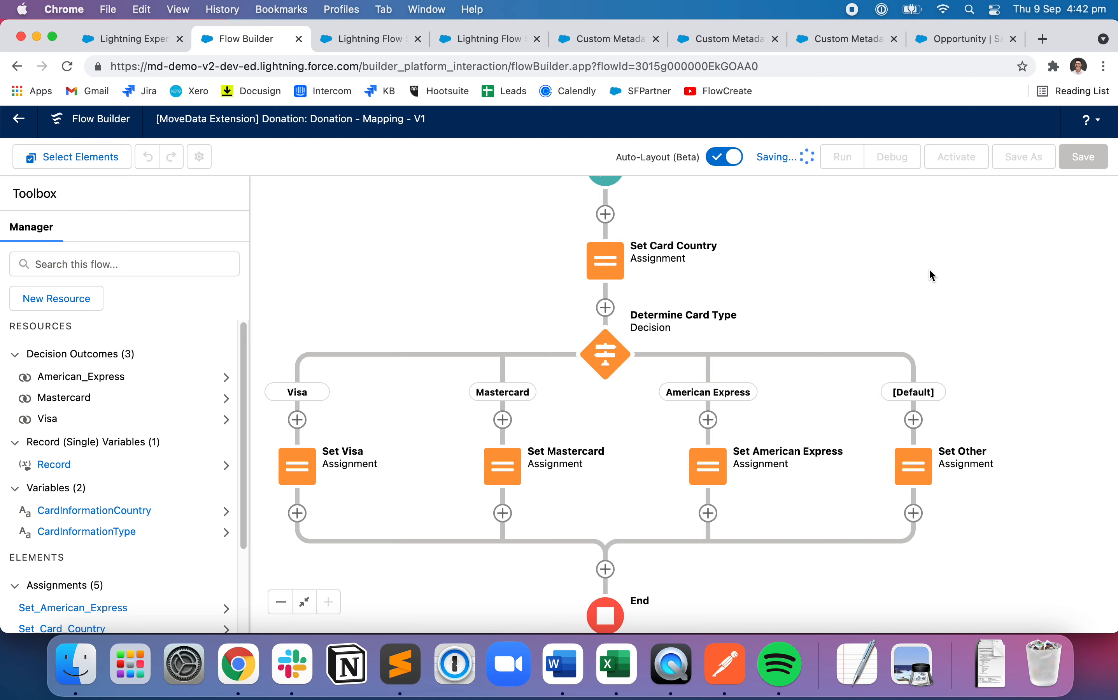
pyautogui.click(959, 157)
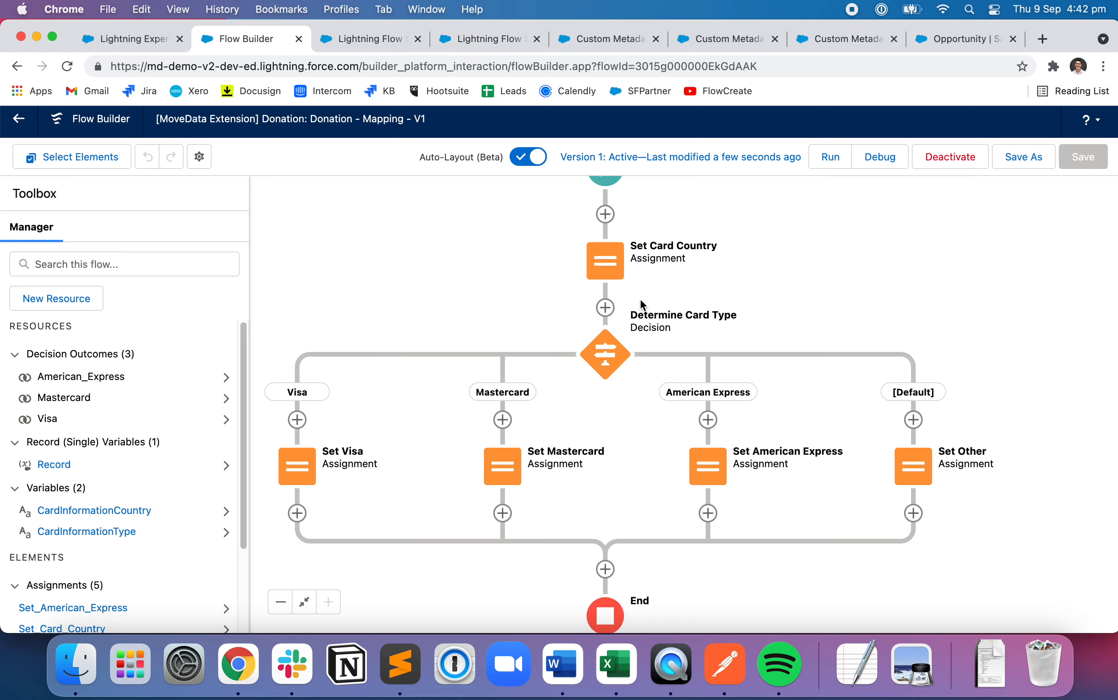
pyautogui.doubleClick(693, 478)
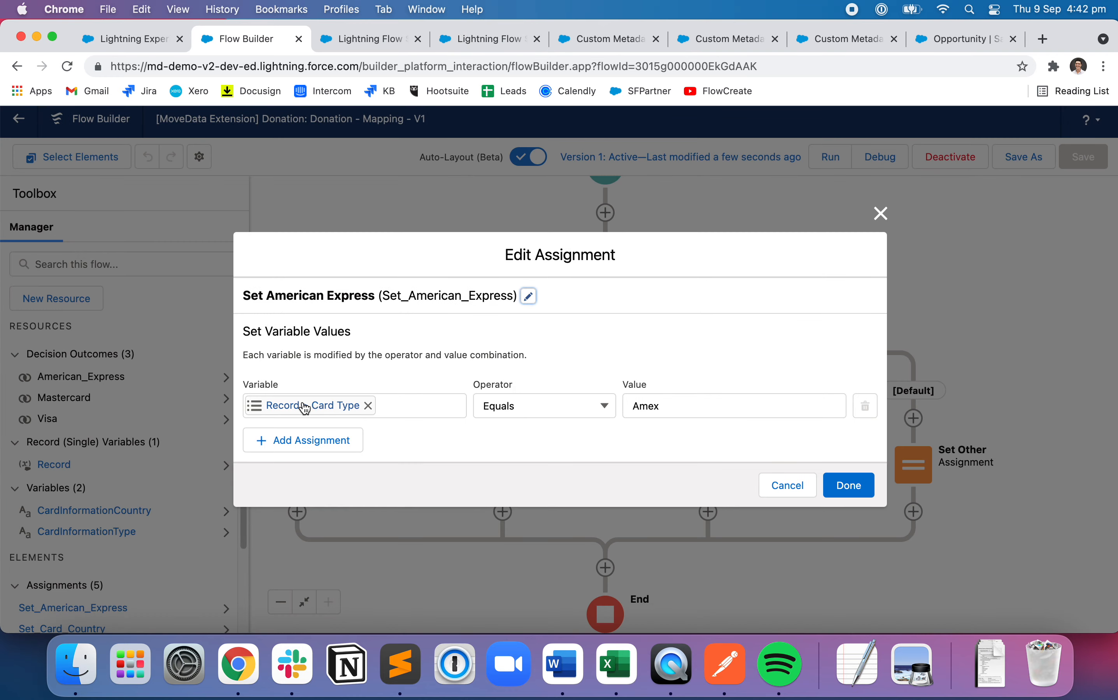
pyautogui.click(789, 486)
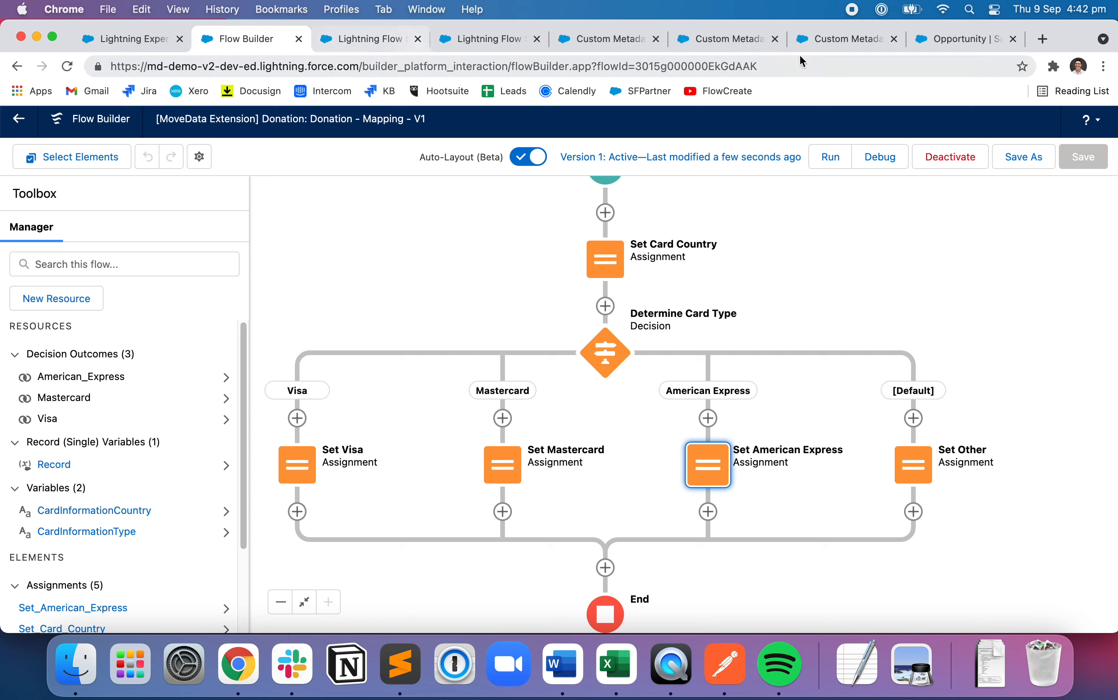
# Open the [MoveData] Opportunity FieldSet Ext field set of the Opportunity object in Salesforce Setup.
pyautogui.click(383, 42)
pyautogui.click(505, 40)
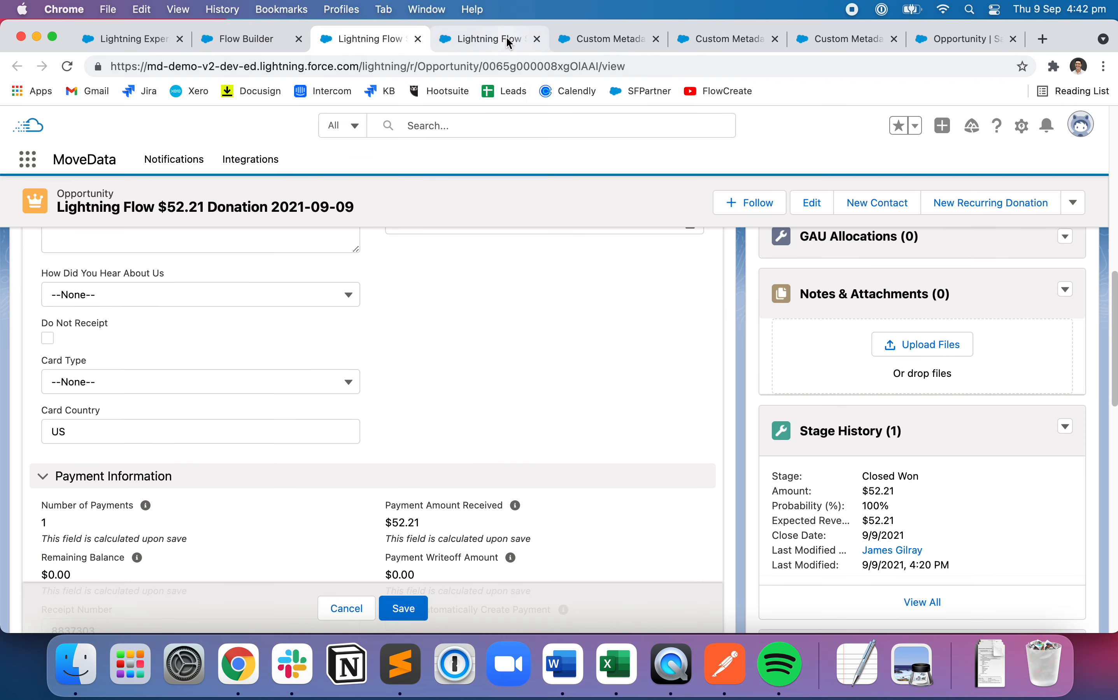
pyautogui.click(1023, 125)
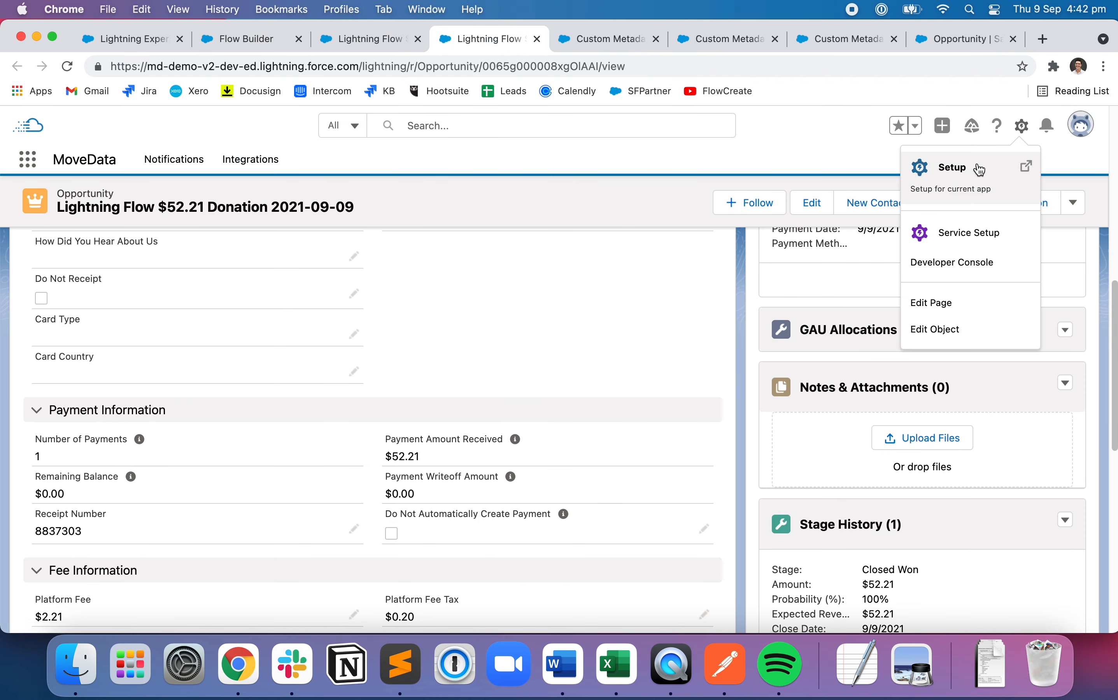
pyautogui.click(957, 167)
pyautogui.click(484, 40)
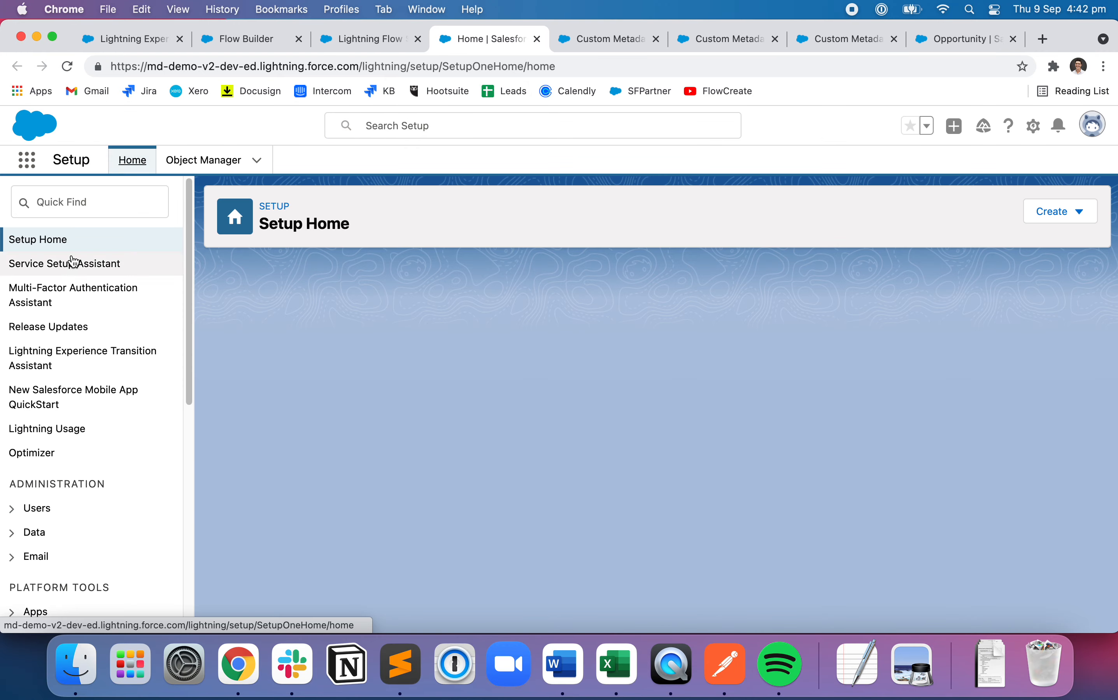
pyautogui.click(218, 160)
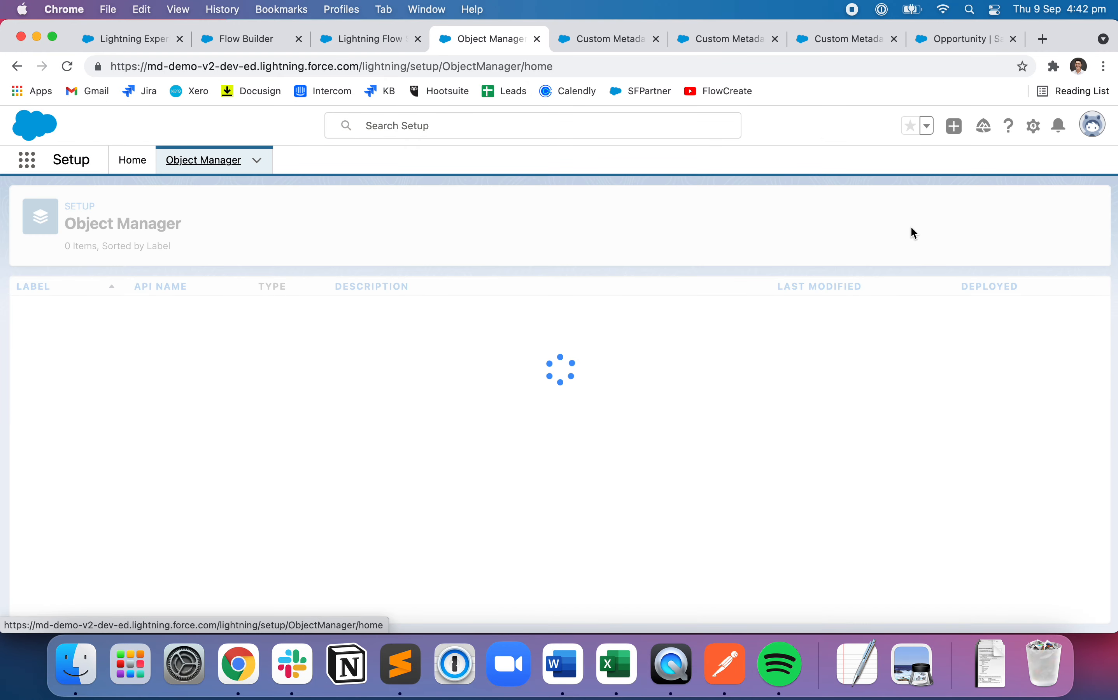
pyautogui.click(861, 213)
pyautogui.write('oppo')
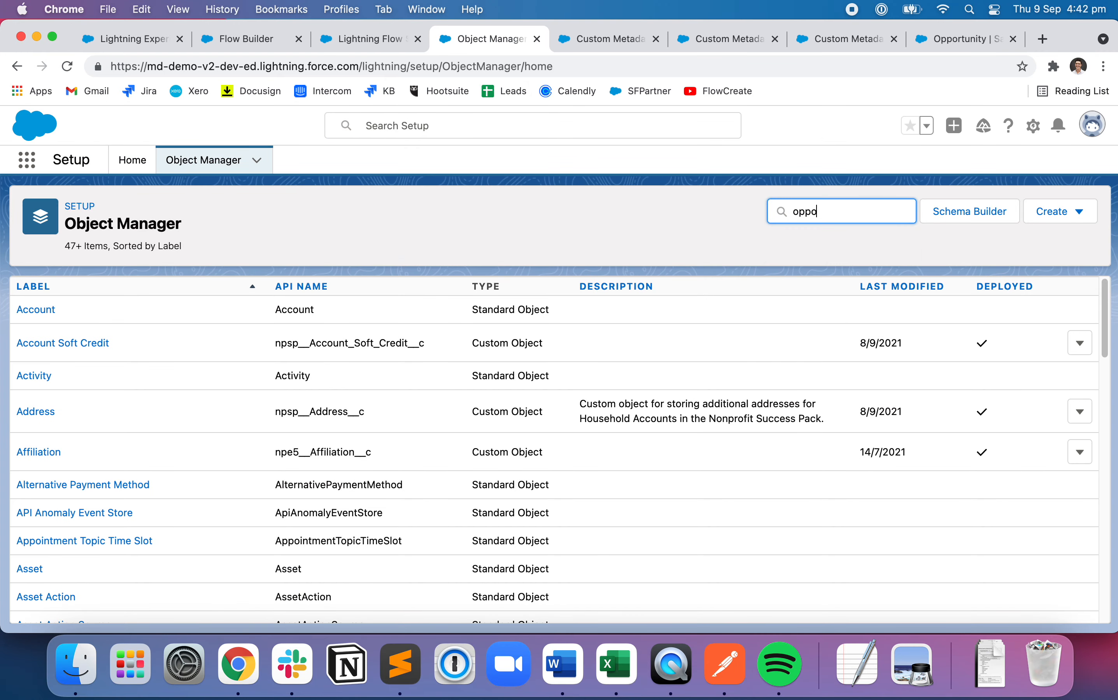
pyautogui.click(26, 318)
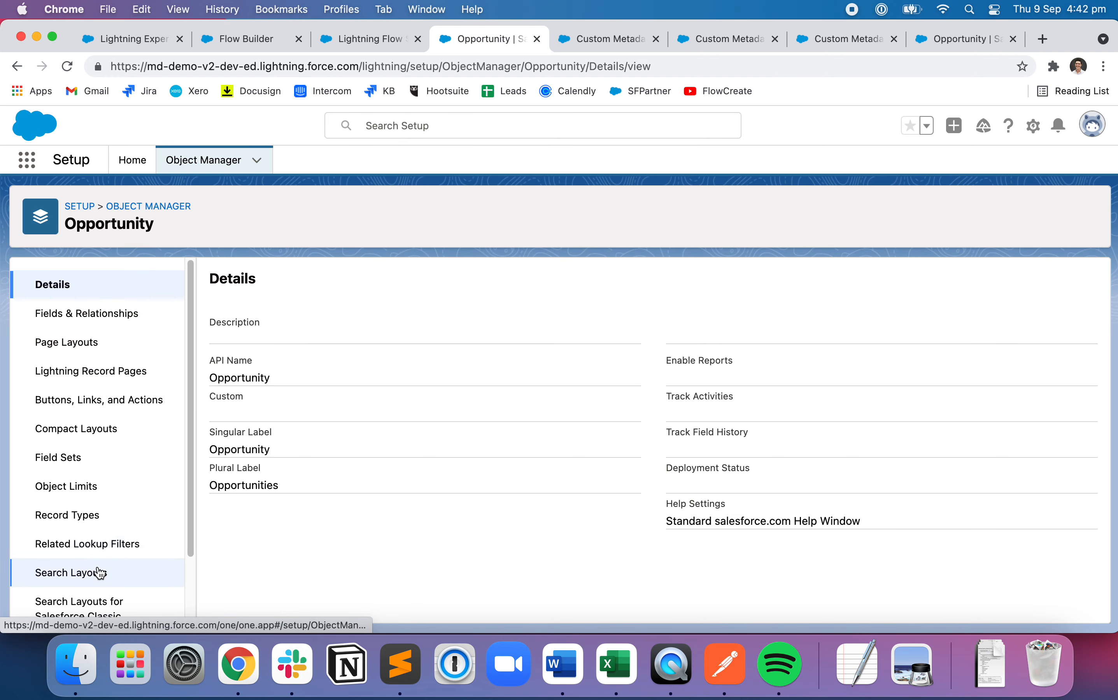
pyautogui.click(79, 462)
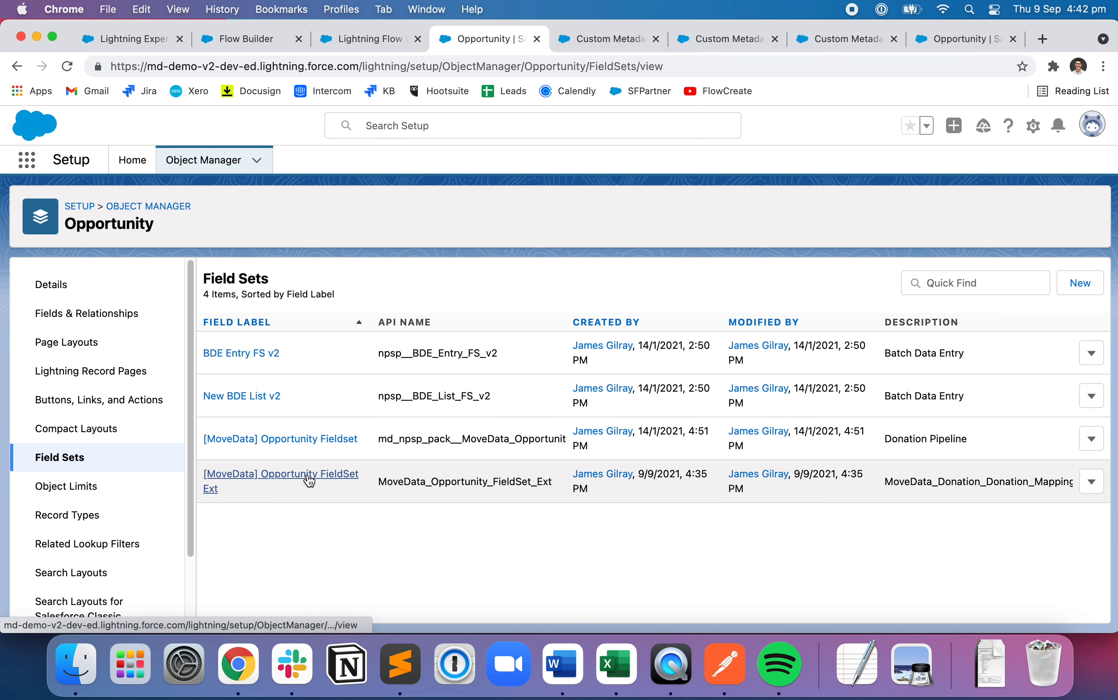
pyautogui.click(308, 479)
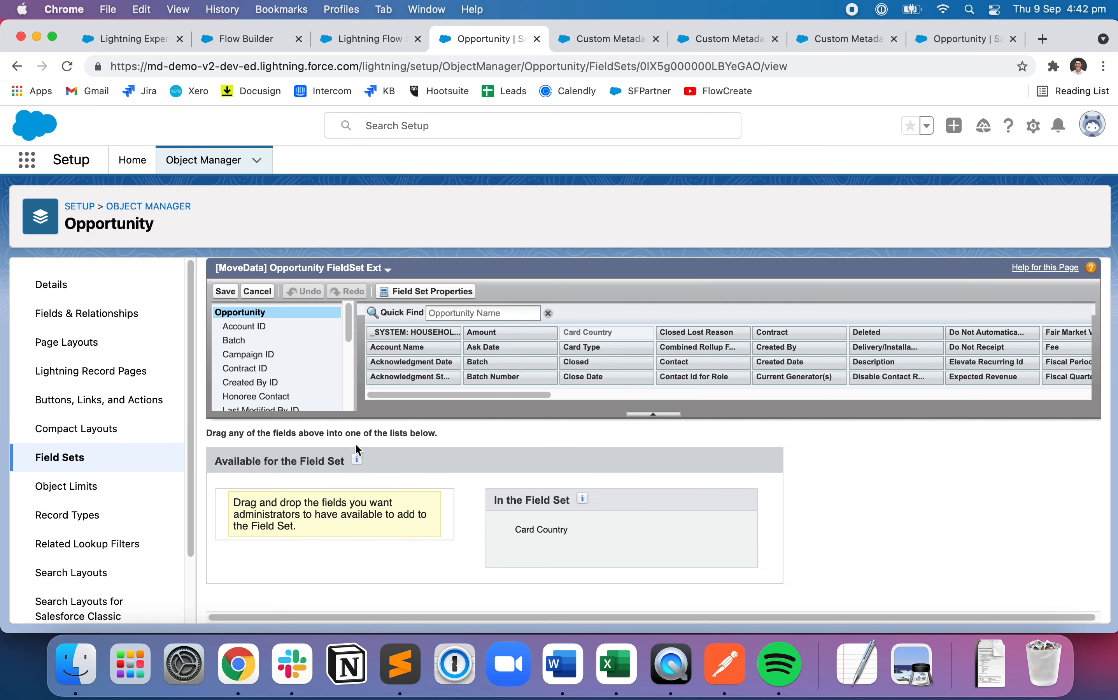
# Find the Card Type field, add it to the field set alongside Card Country, and save the field set.
pyautogui.click(480, 313)
pyautogui.write('card')
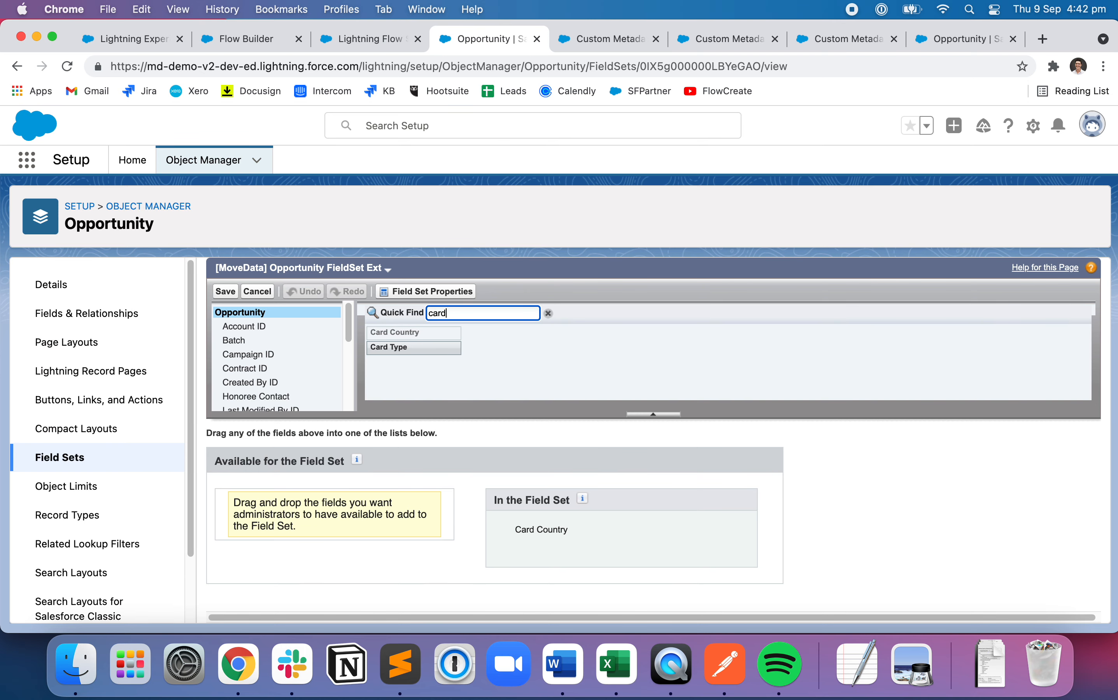
pyautogui.moveTo(401, 346); pyautogui.dragTo(537, 559)
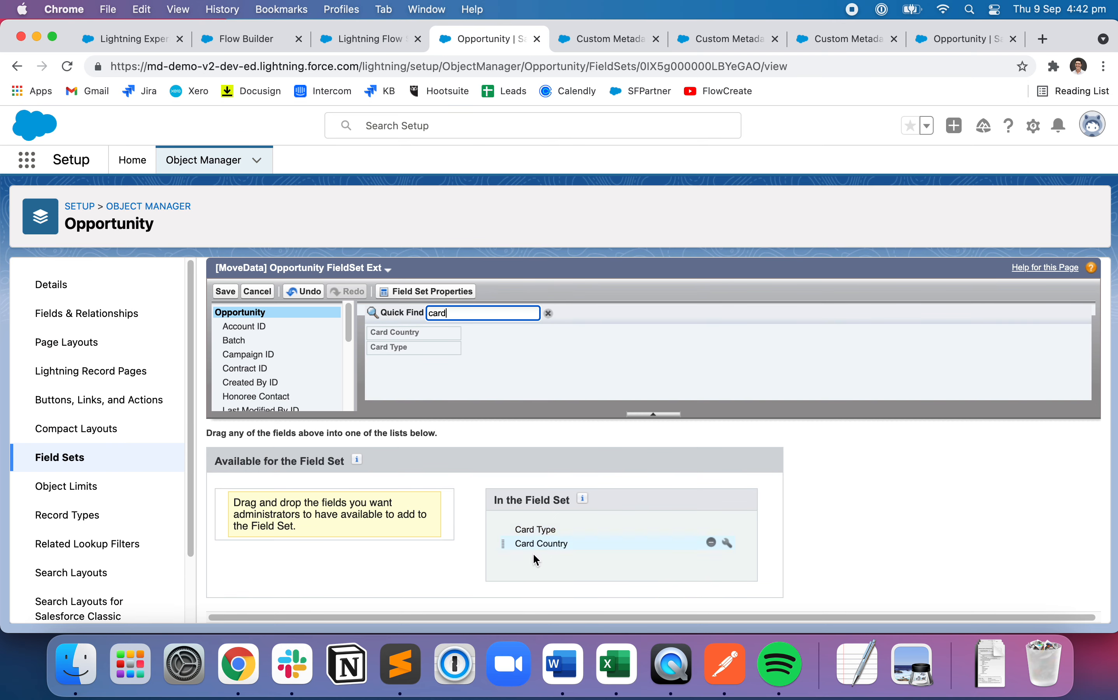
pyautogui.click(226, 292)
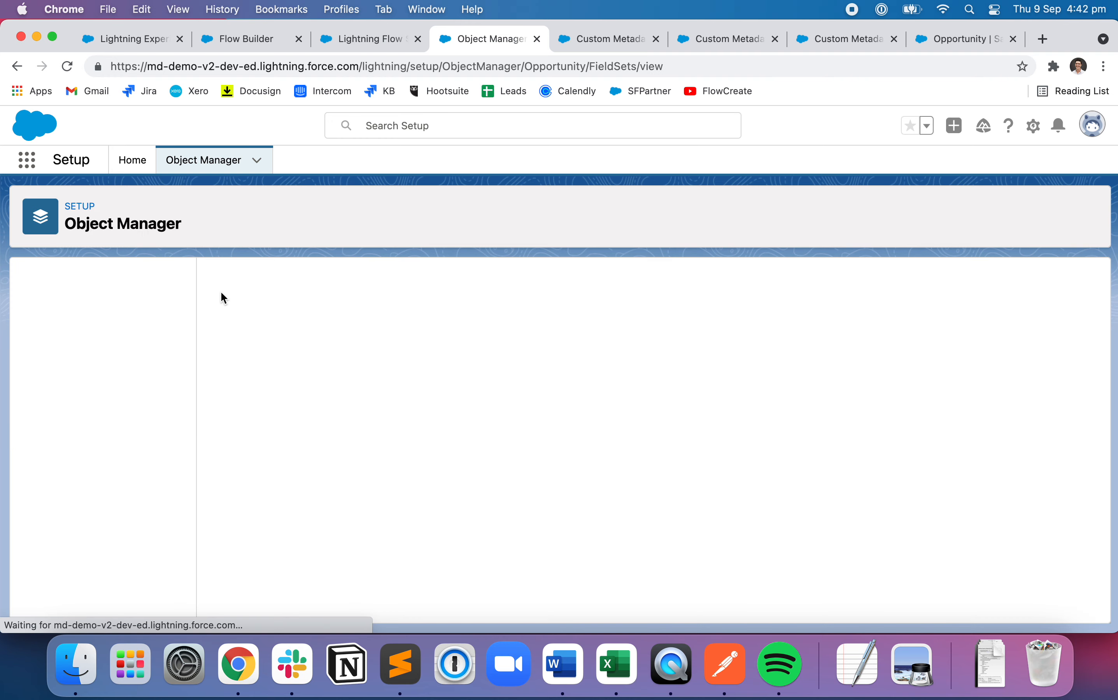
# Requeue the Raisely donation.succeeded notification for reprocessing without changing its payload.
pyautogui.click(127, 39)
pyautogui.scroll(15, 425, 245)
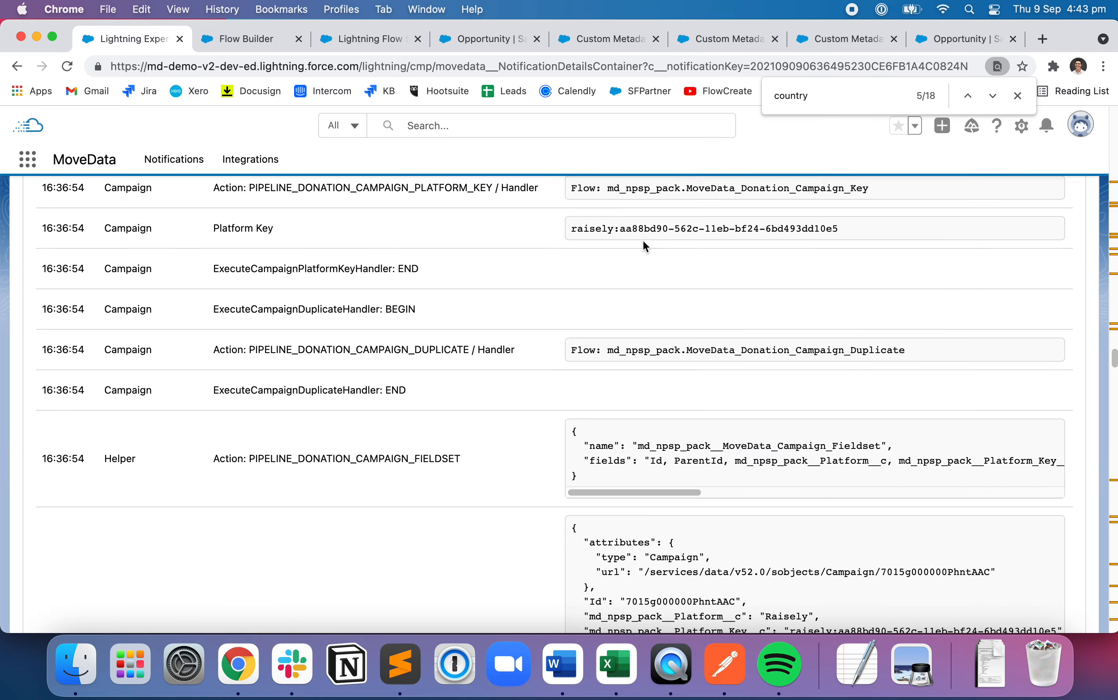
pyautogui.scroll(20, 646, 246)
pyautogui.click(1019, 95)
pyautogui.scroll(20, 1027, 306)
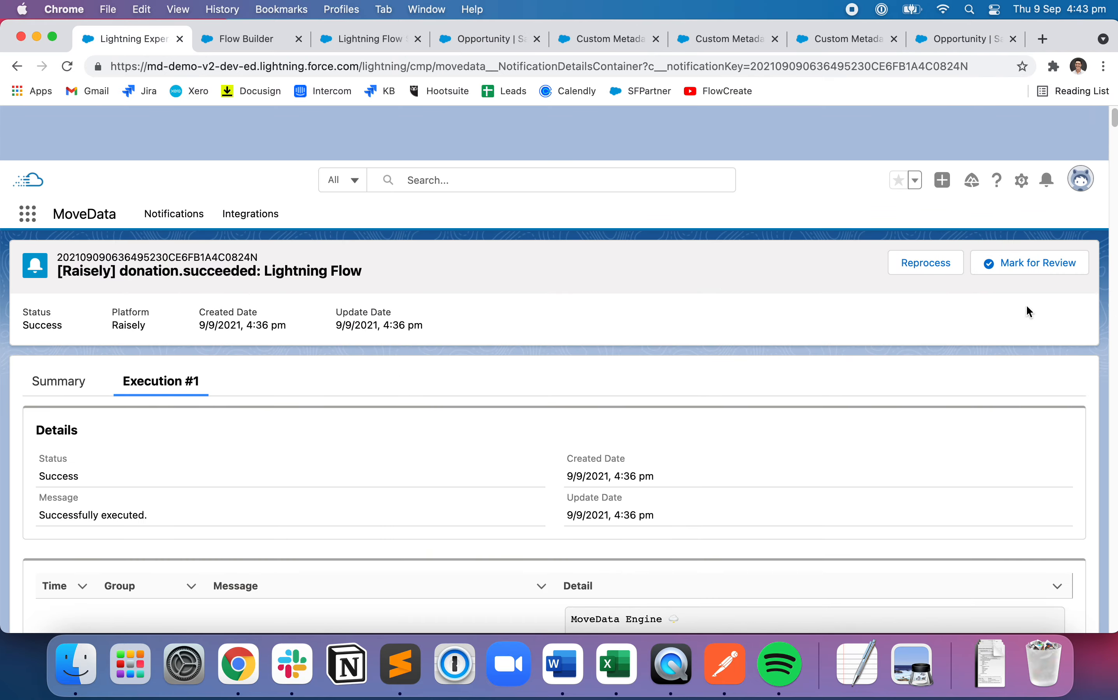
pyautogui.click(936, 212)
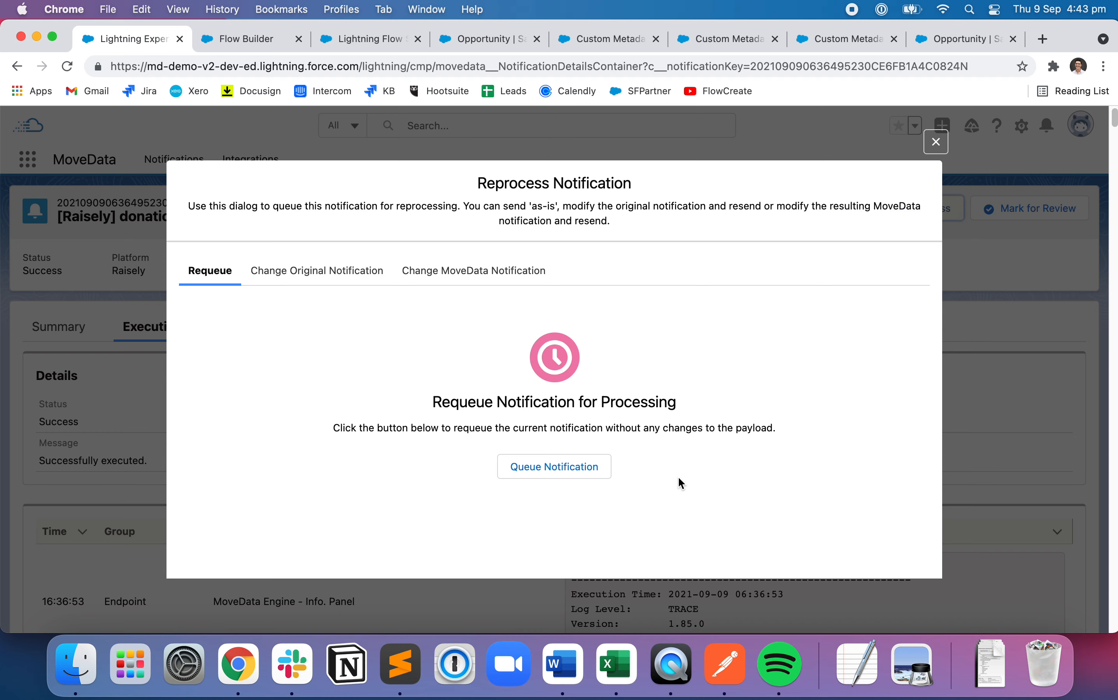
pyautogui.click(569, 474)
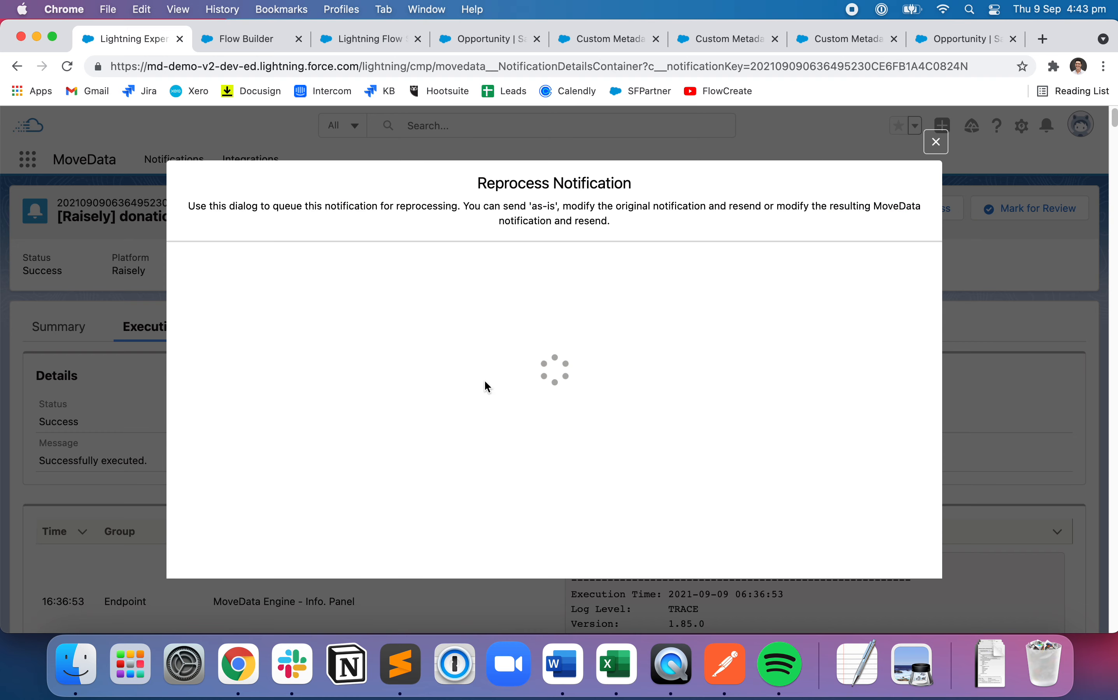
# Review the Visa outcome condition in Determine Card Type and the Set Visa assignment in the mapping flow.
pyautogui.click(271, 45)
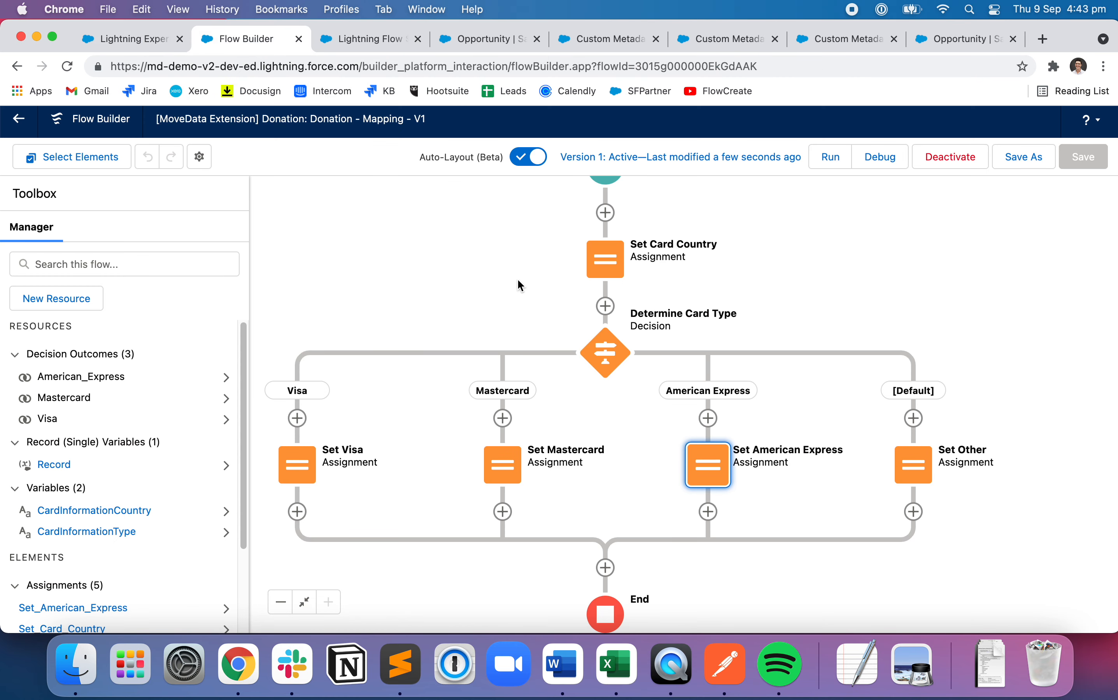
pyautogui.doubleClick(614, 354)
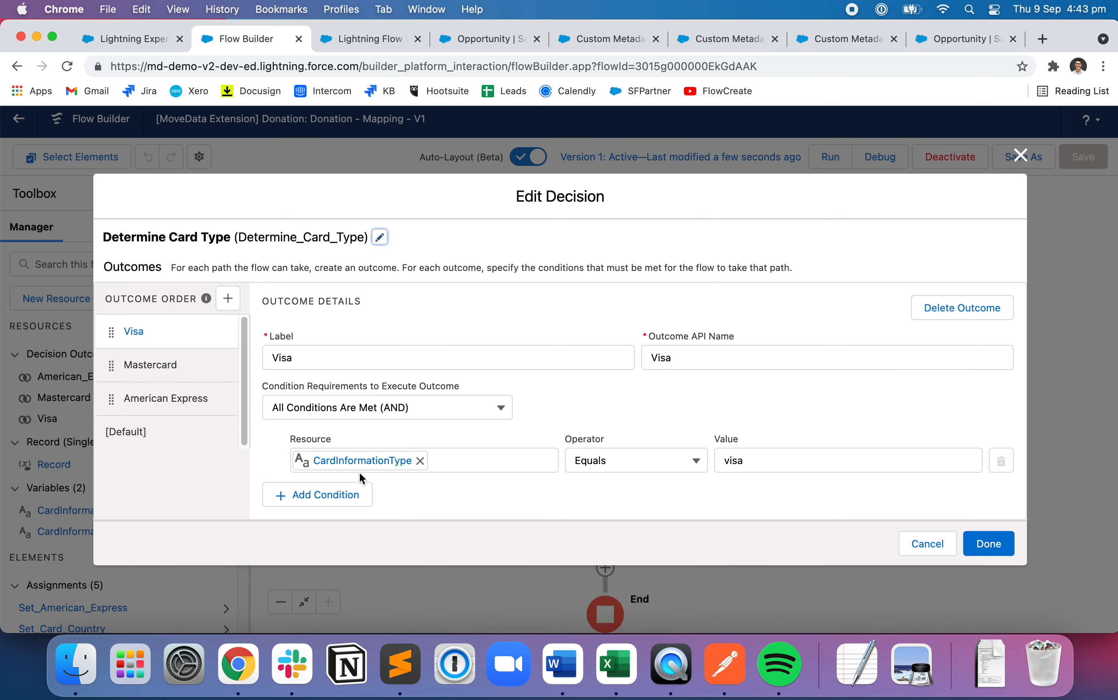
pyautogui.click(924, 542)
pyautogui.doubleClick(309, 472)
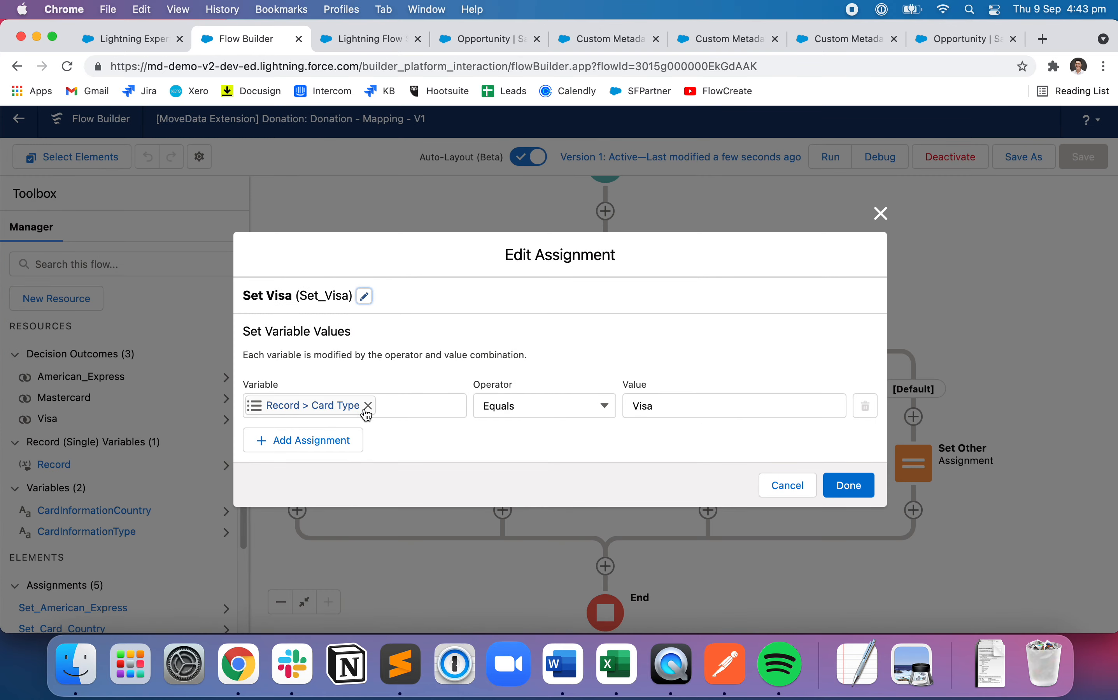
pyautogui.click(865, 491)
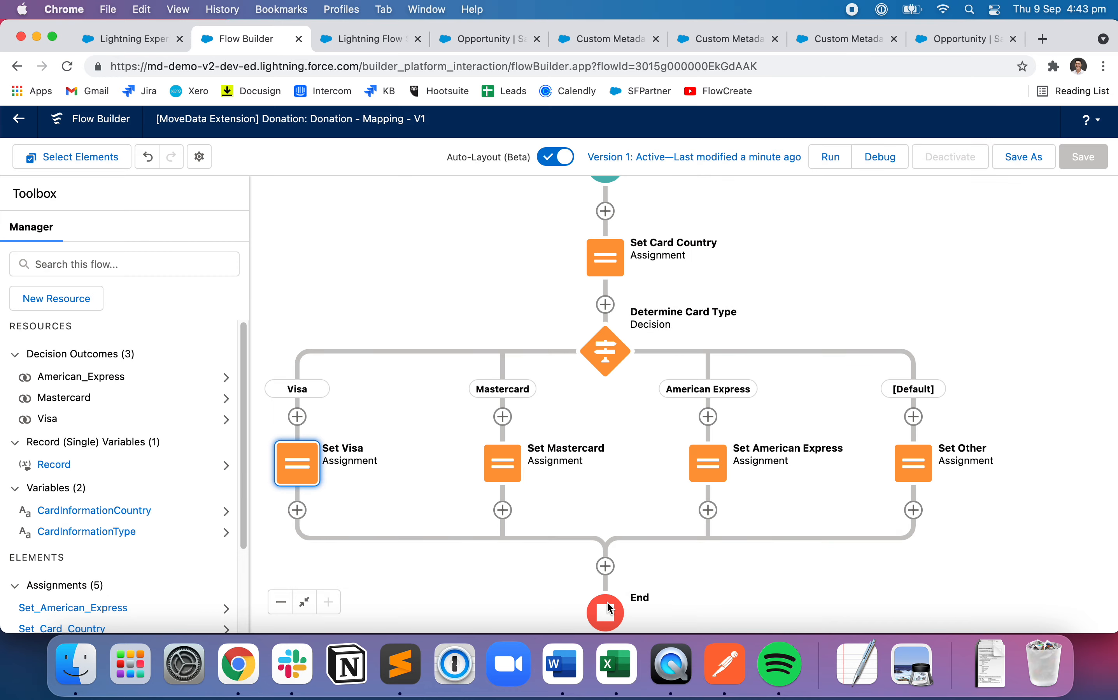
# Open the donation opportunity from the reprocessed notification in a new tab and check its Card Type and Card Country details.
pyautogui.click(88, 38)
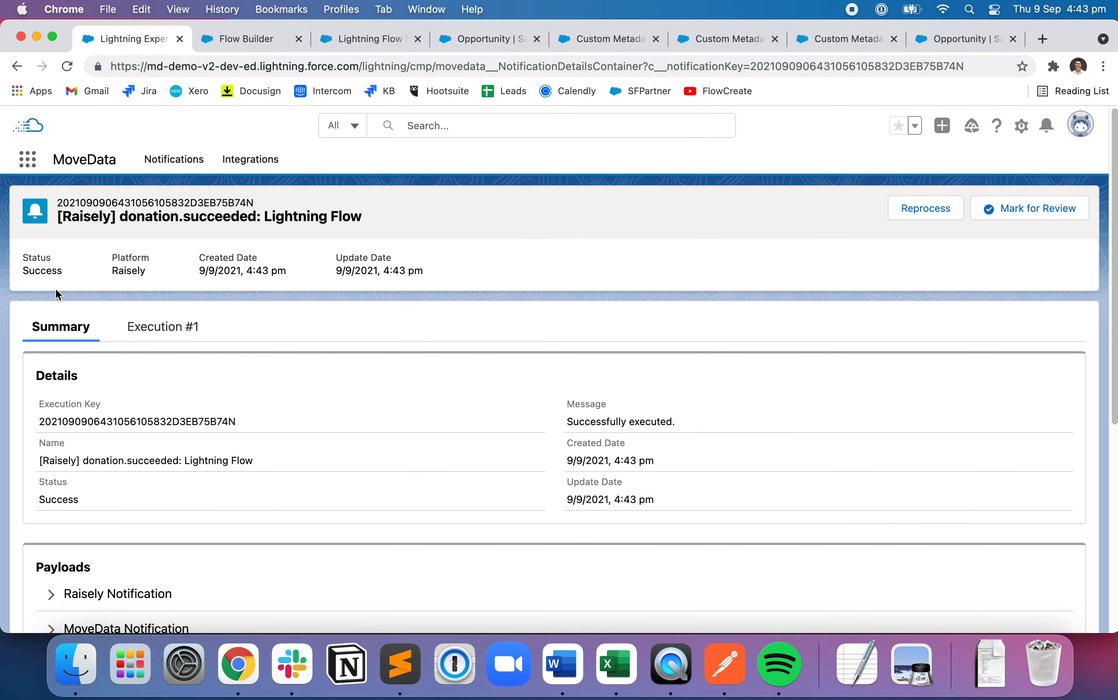
pyautogui.scroll(-7, 250, 330)
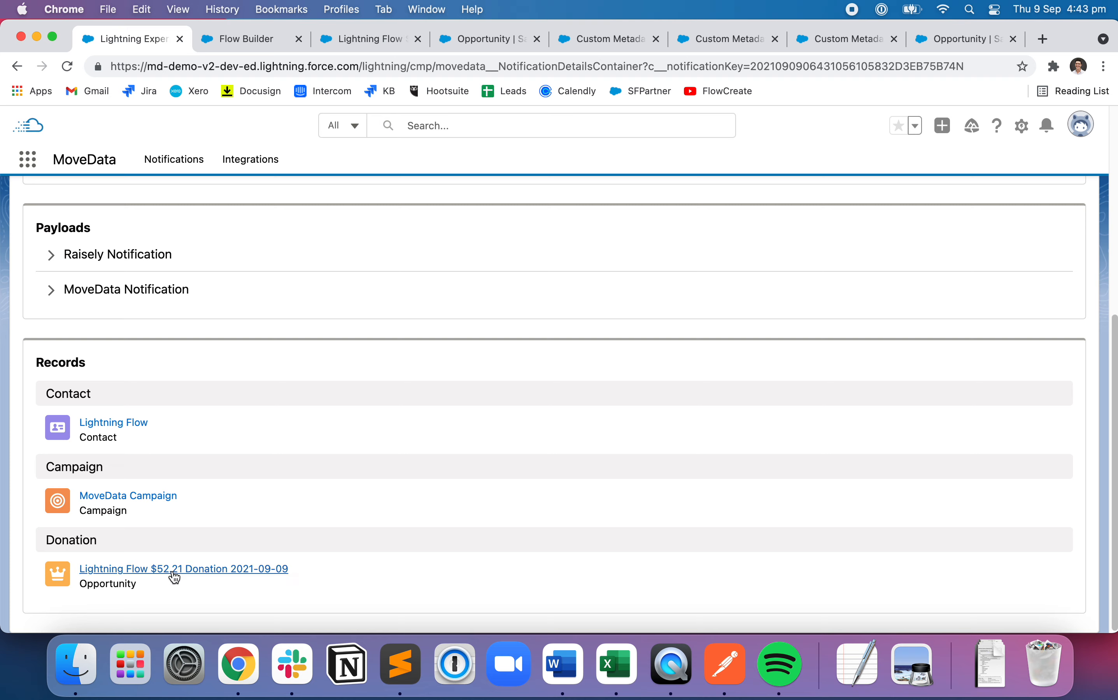
pyautogui.rightClick(174, 577)
pyautogui.click(222, 379)
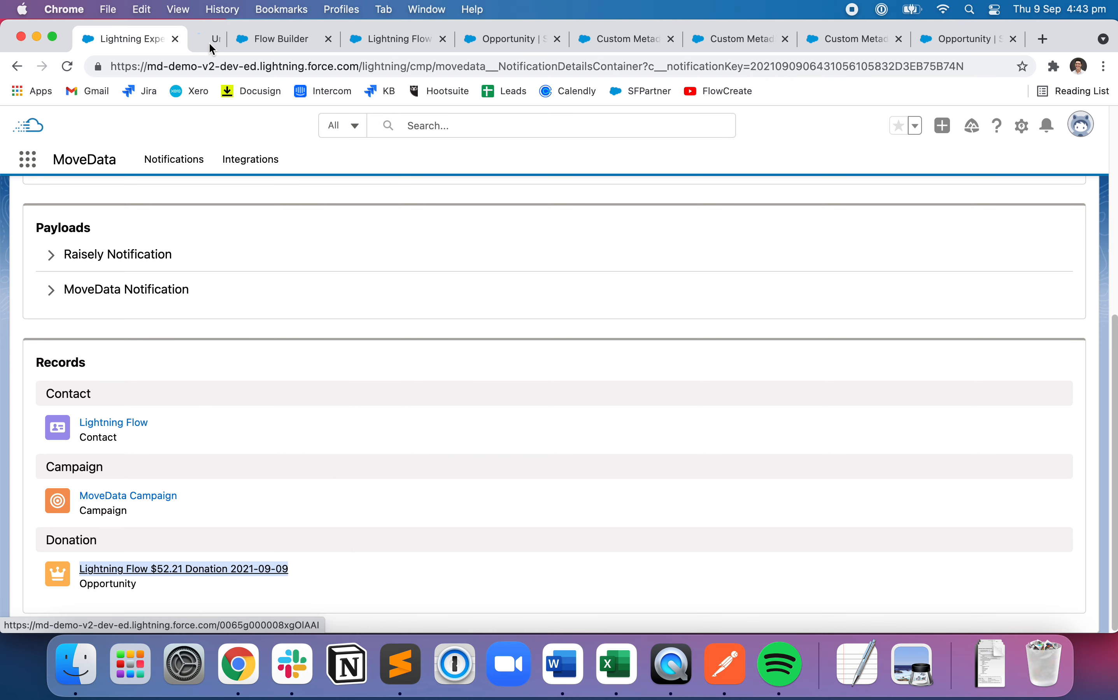
pyautogui.click(219, 37)
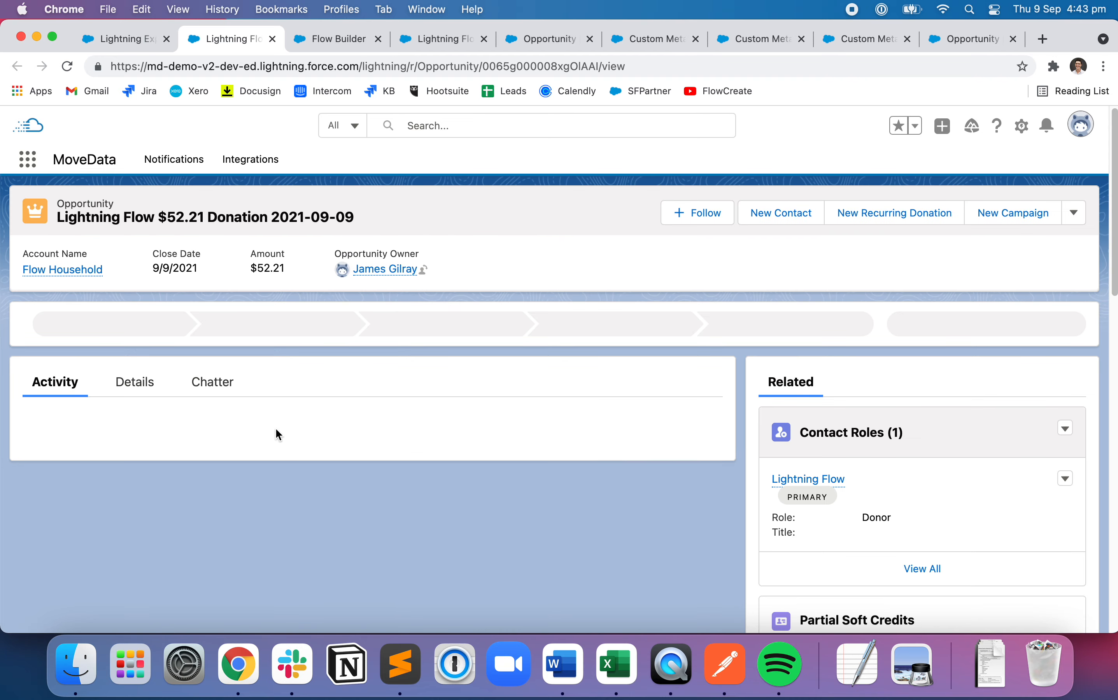
pyautogui.click(132, 382)
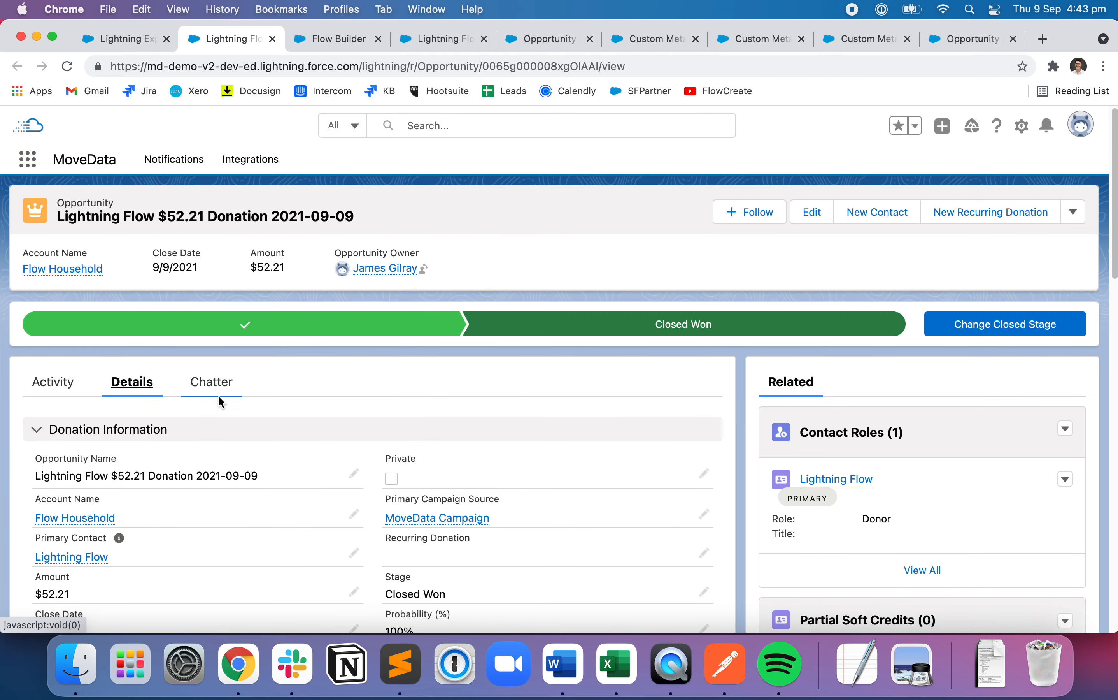
pyautogui.scroll(-10, 222, 402)
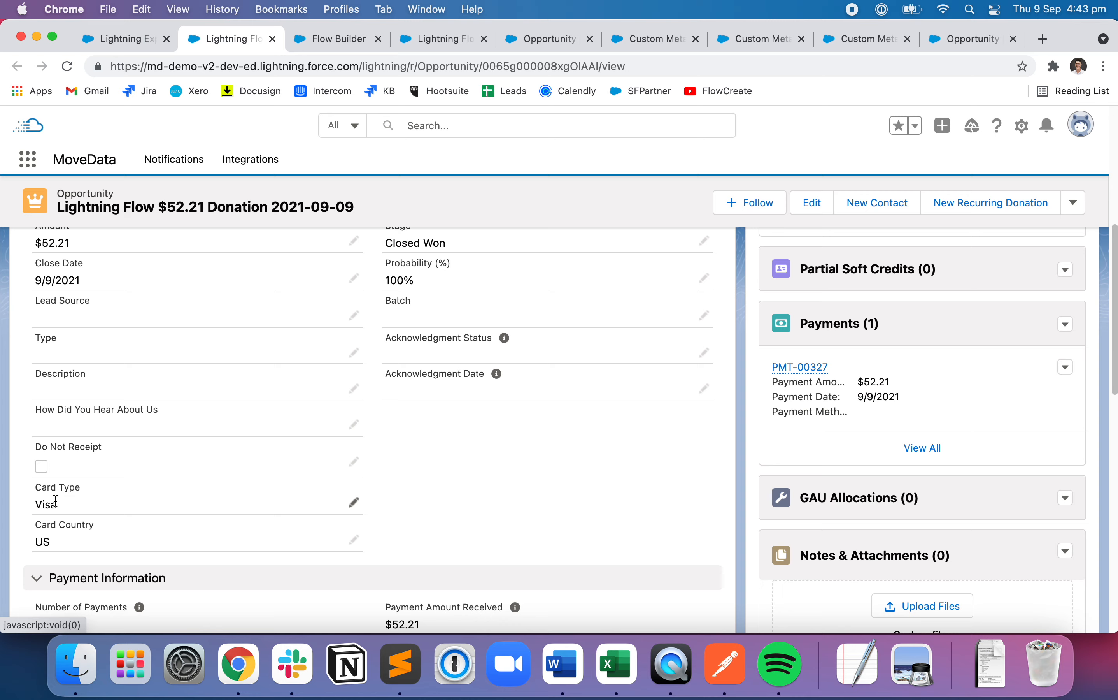